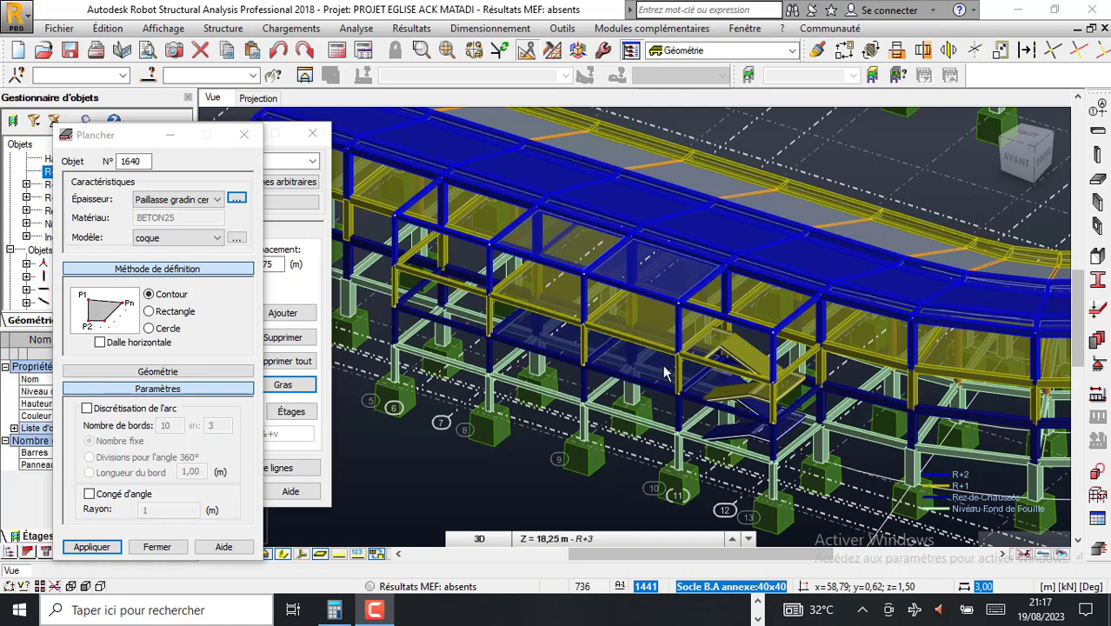
Step: Examine the 3D structural model, covering the oval stands, the annex block with its staircase and the raised end platform
scroll(753, 382, "down", 8)
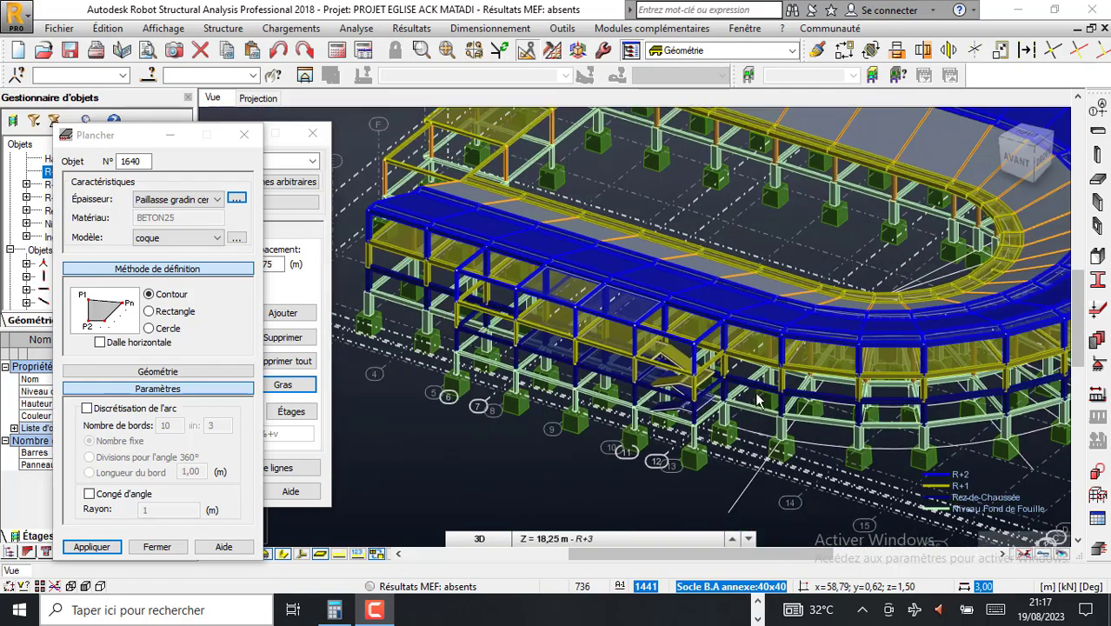
scroll(889, 324, "up", 3)
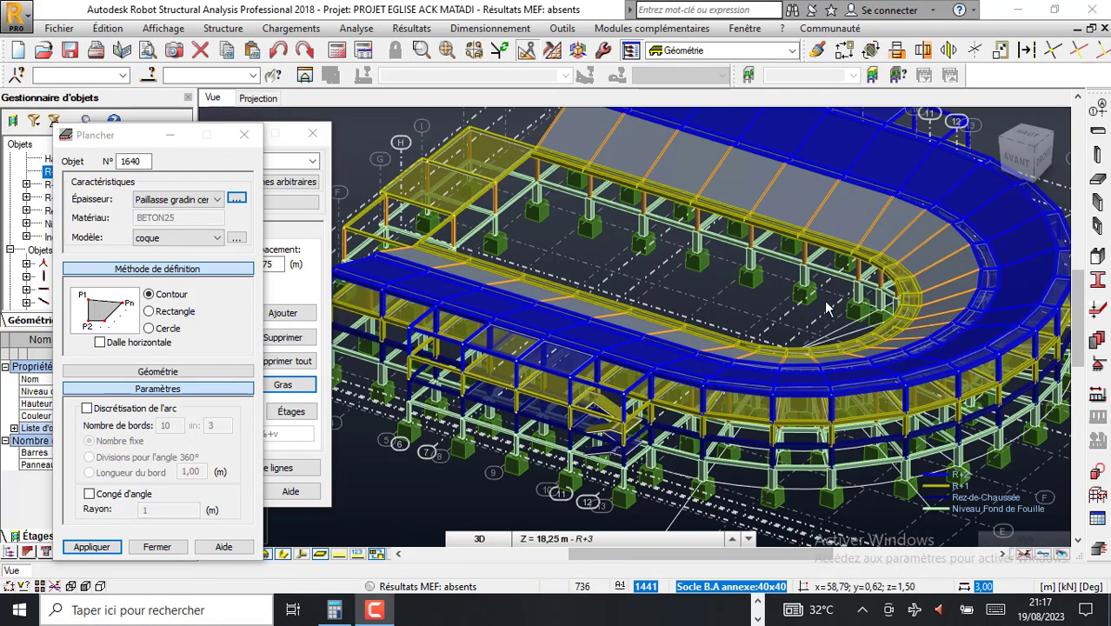
scroll(608, 246, "down", 1)
scroll(608, 246, "up", 4)
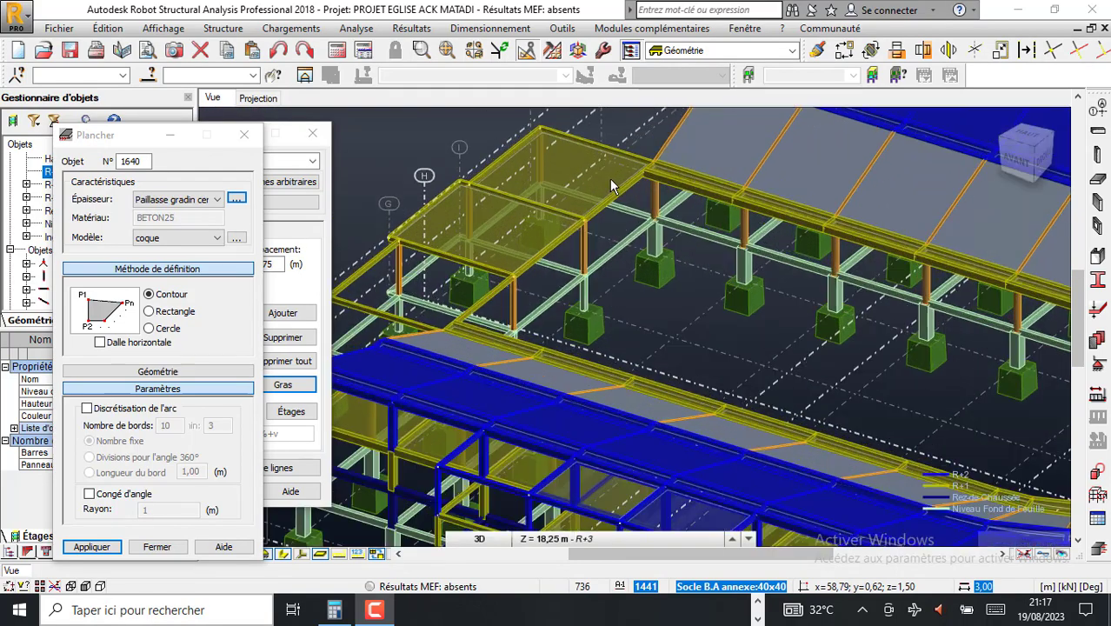
scroll(504, 203, "down", 2)
scroll(549, 267, "up", 1)
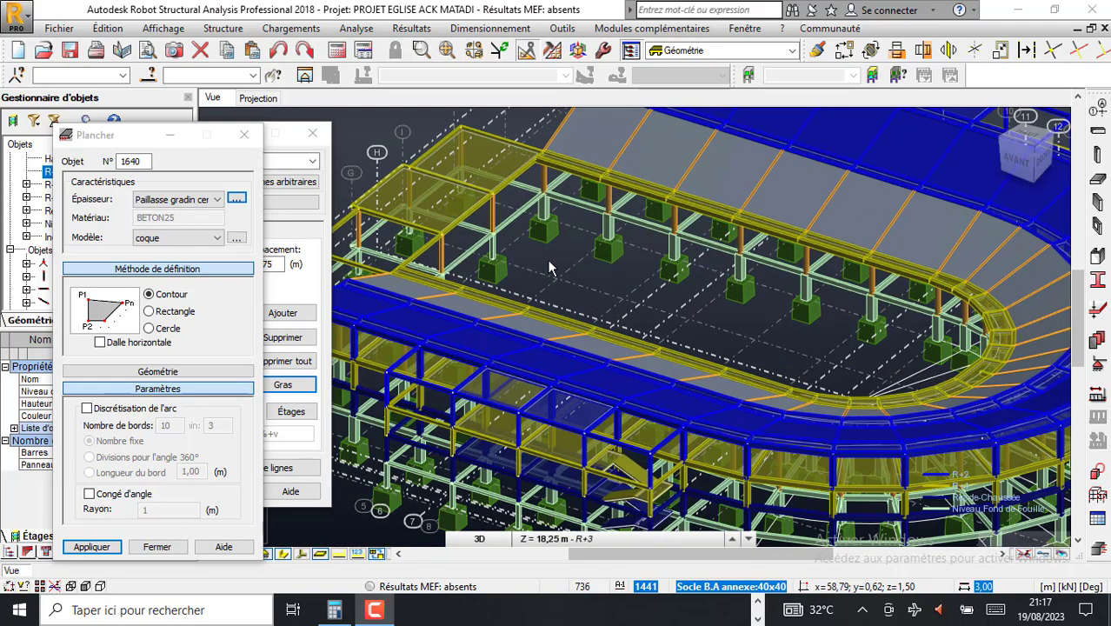
scroll(549, 267, "down", 2)
scroll(609, 259, "up", 2)
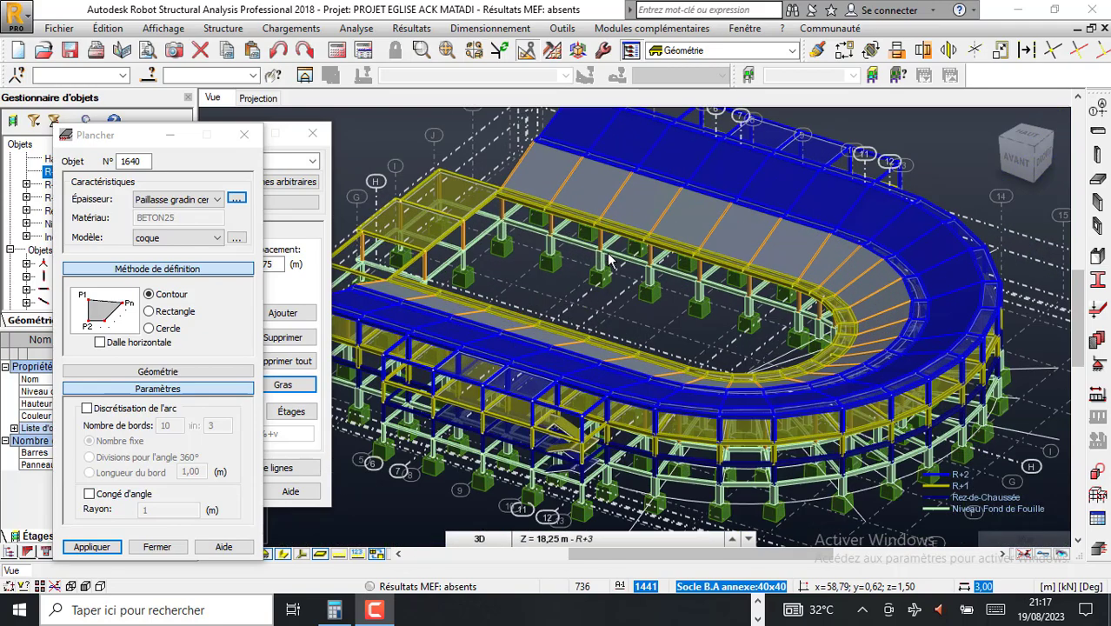
scroll(608, 260, "down", 1)
scroll(609, 256, "up", 2)
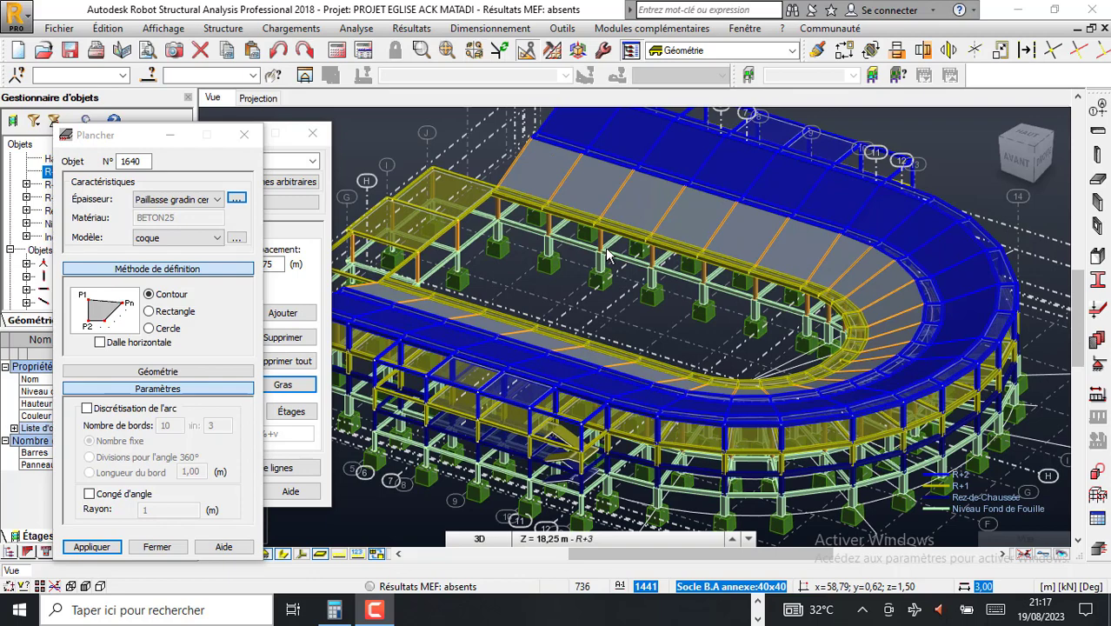
scroll(608, 255, "down", 1)
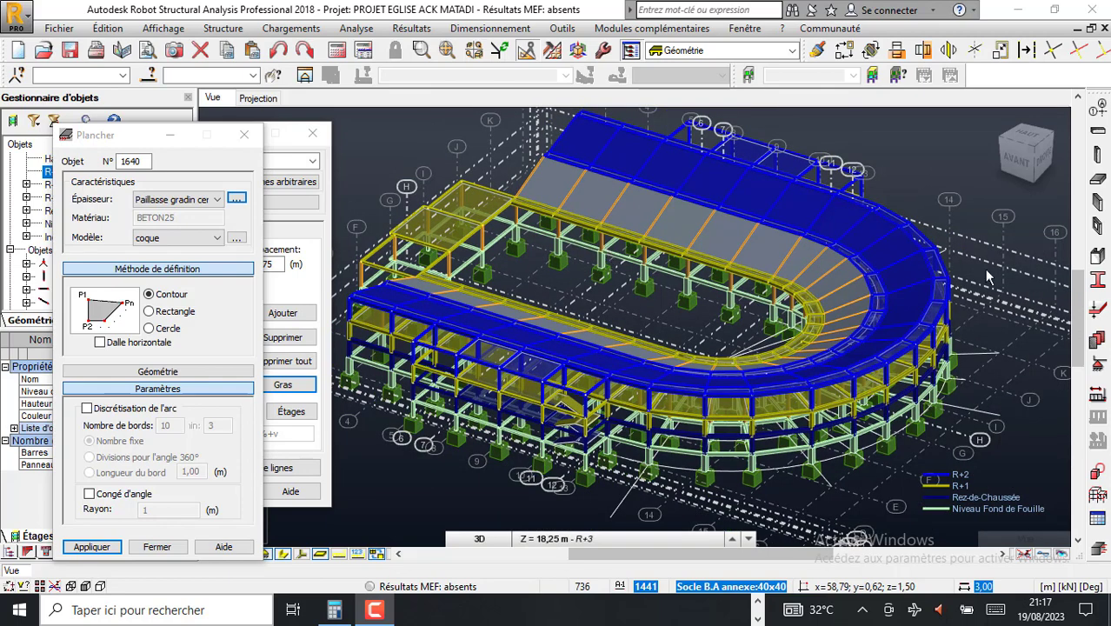
Step: Enable the colour legend for bar sections (Profilés - légende par couleurs) in the display attributes and apply it
right_click(1001, 339)
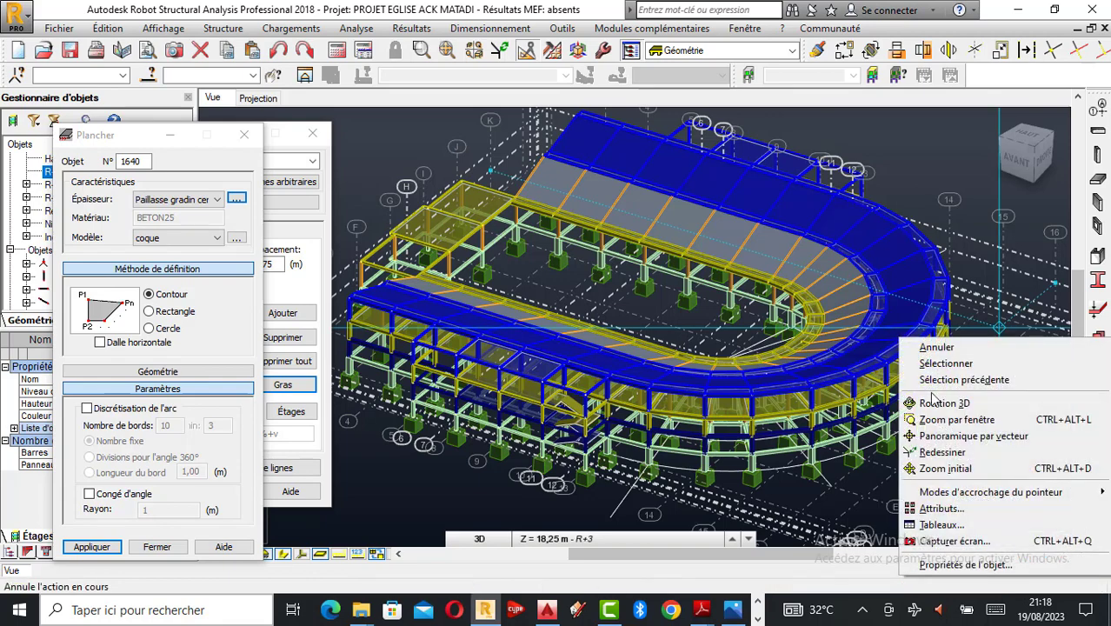
left_click(944, 511)
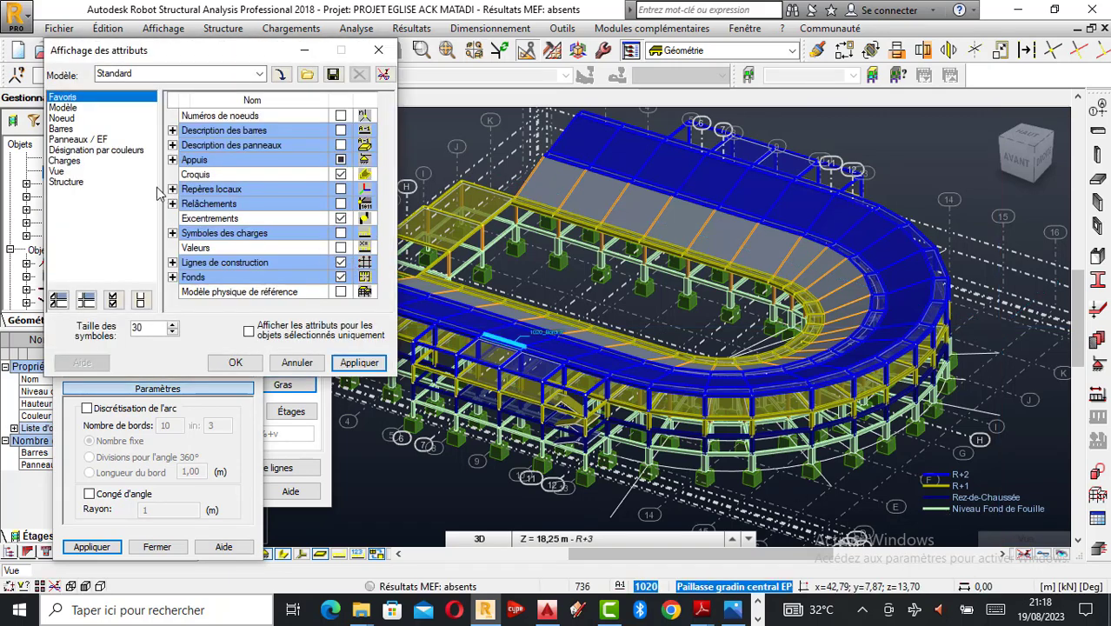
left_click(80, 150)
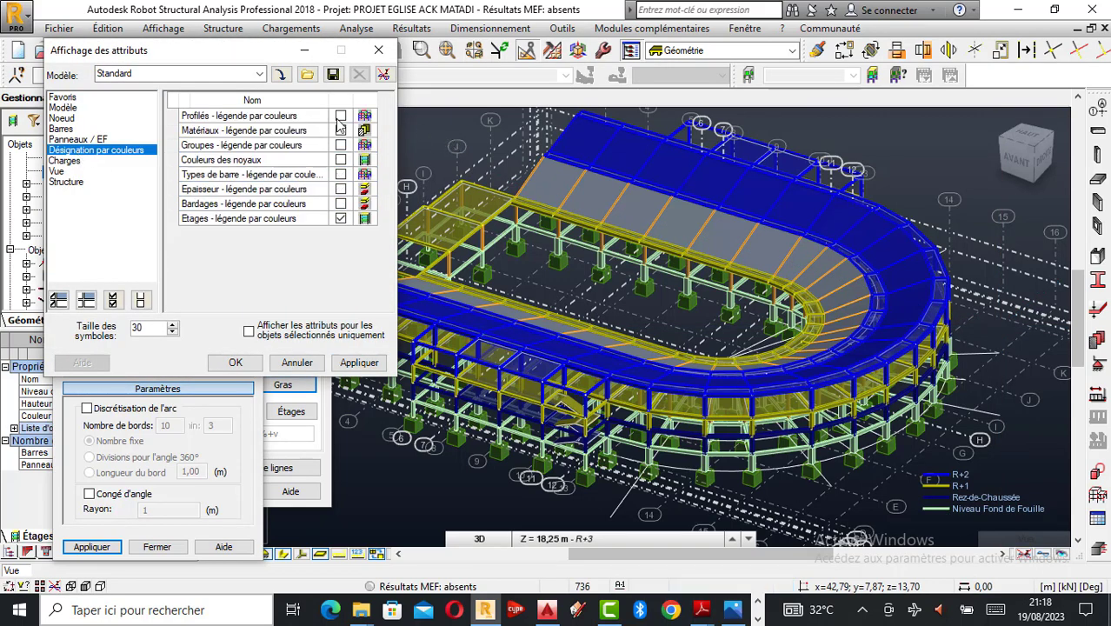
left_click(340, 115)
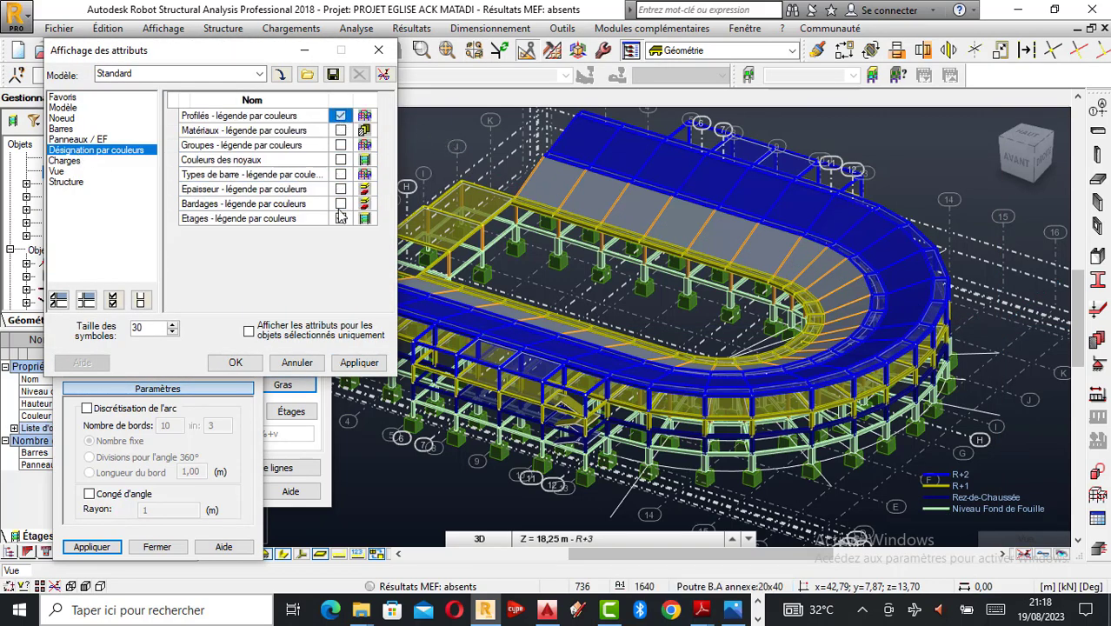
left_click(358, 363)
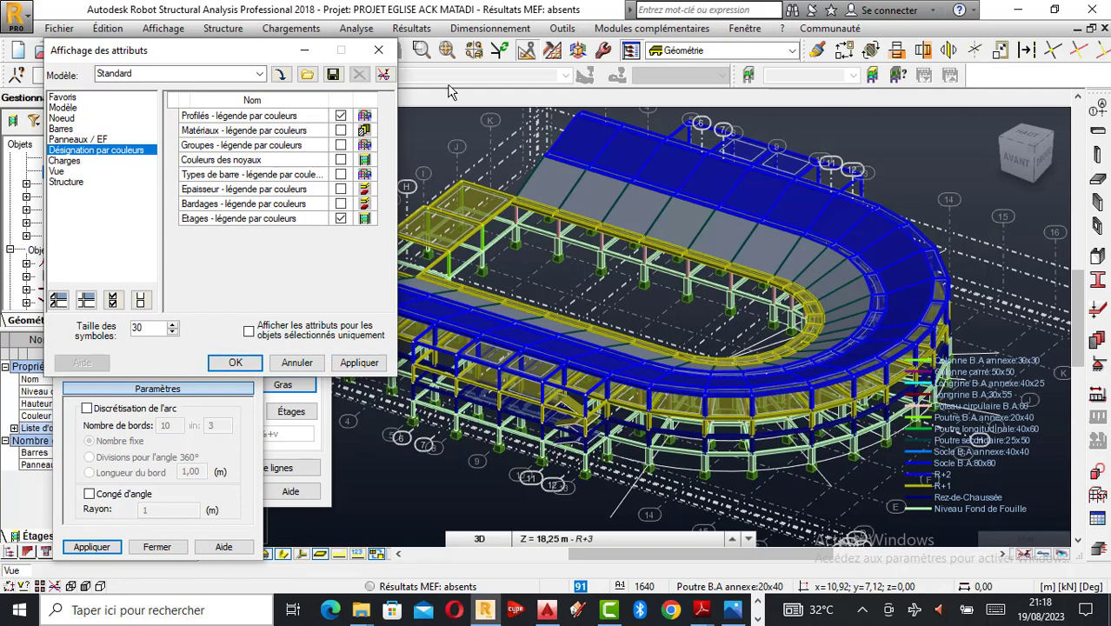
left_click(380, 51)
Step: Examine the annex staircase flights, landings and surrounding columns and beams in 3D, and briefly check the Translation tool's options
scroll(525, 324, "down", 2)
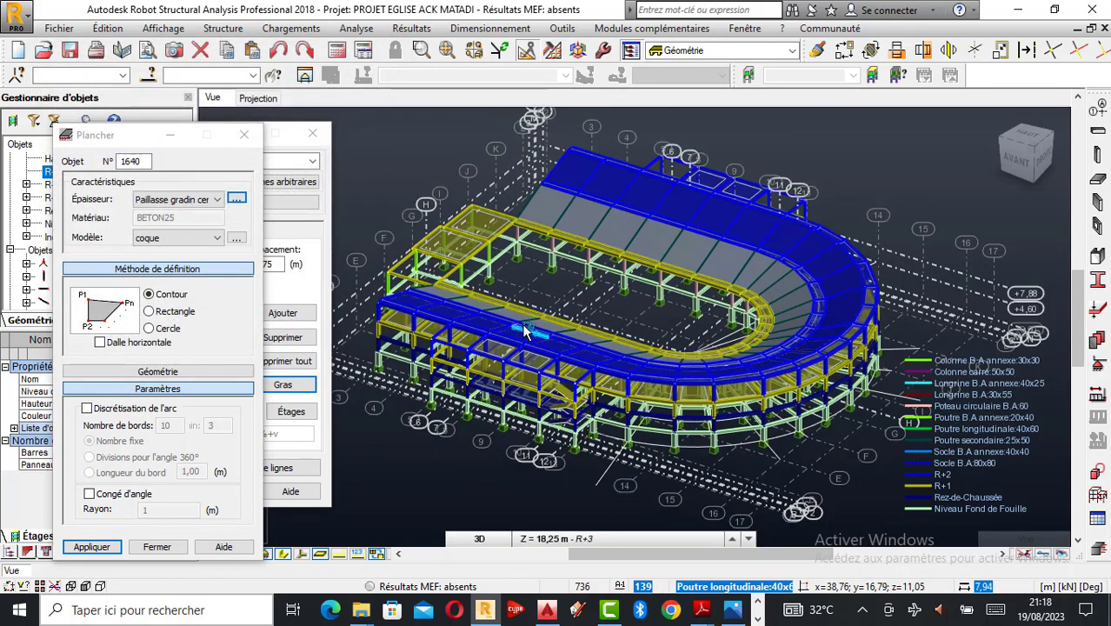
scroll(632, 306, "up", 1)
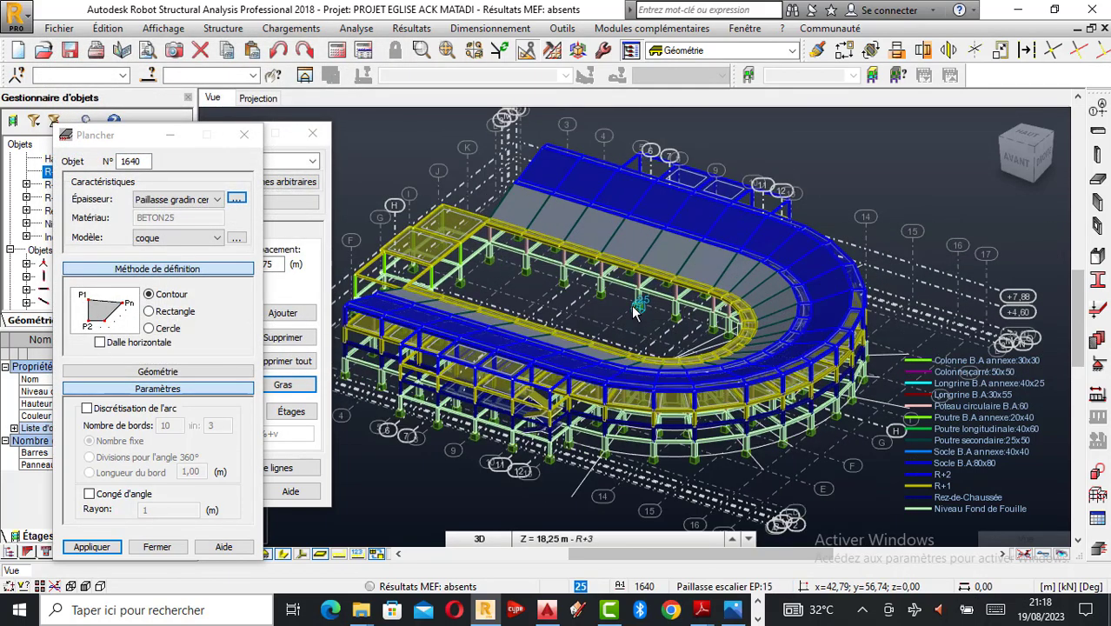
scroll(556, 409, "up", 4)
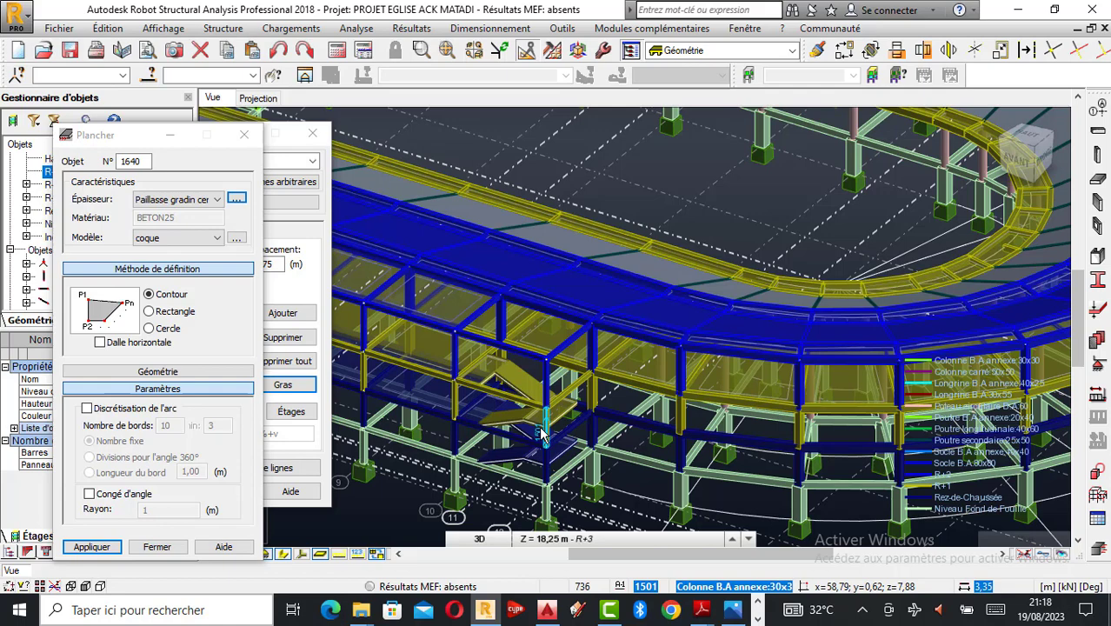
scroll(539, 439, "up", 2)
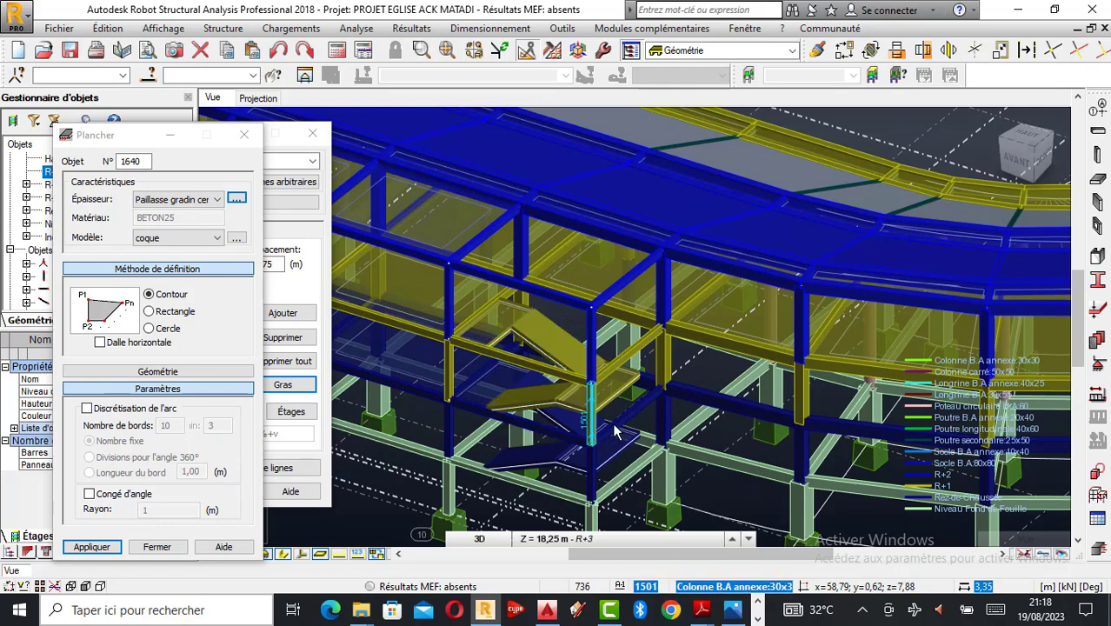
scroll(567, 420, "up", 1)
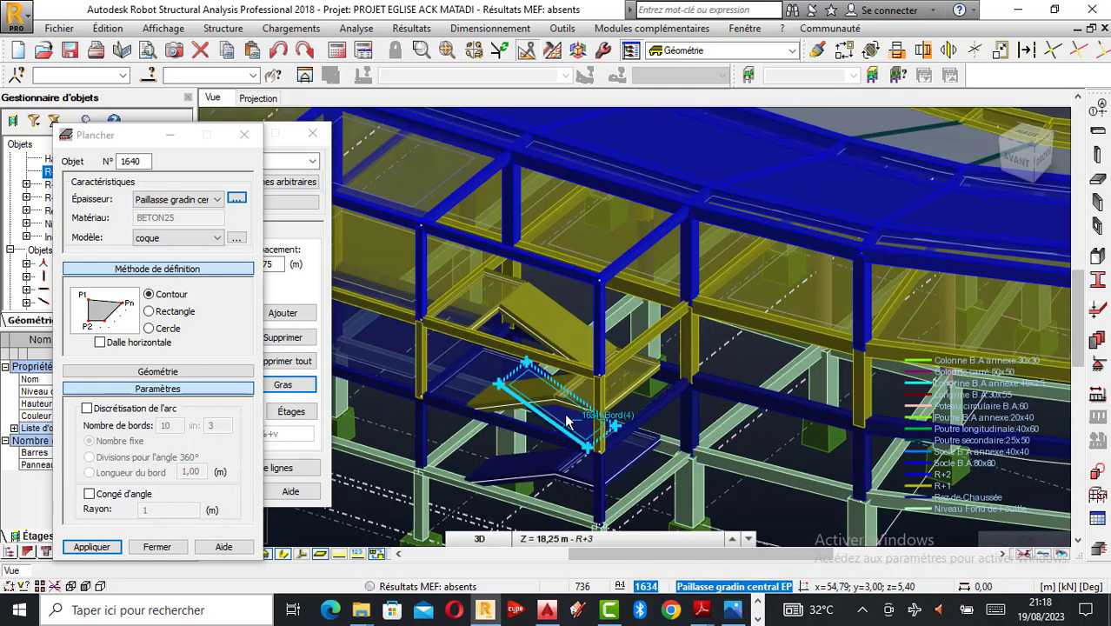
scroll(651, 406, "down", 3)
scroll(656, 400, "down", 1)
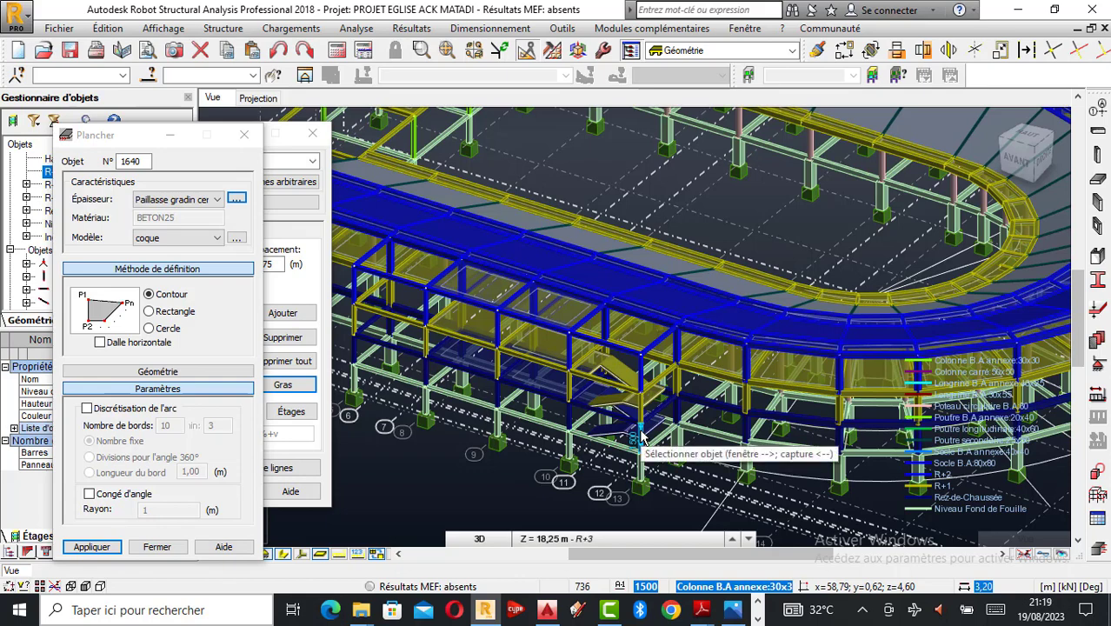
scroll(673, 435, "down", 1)
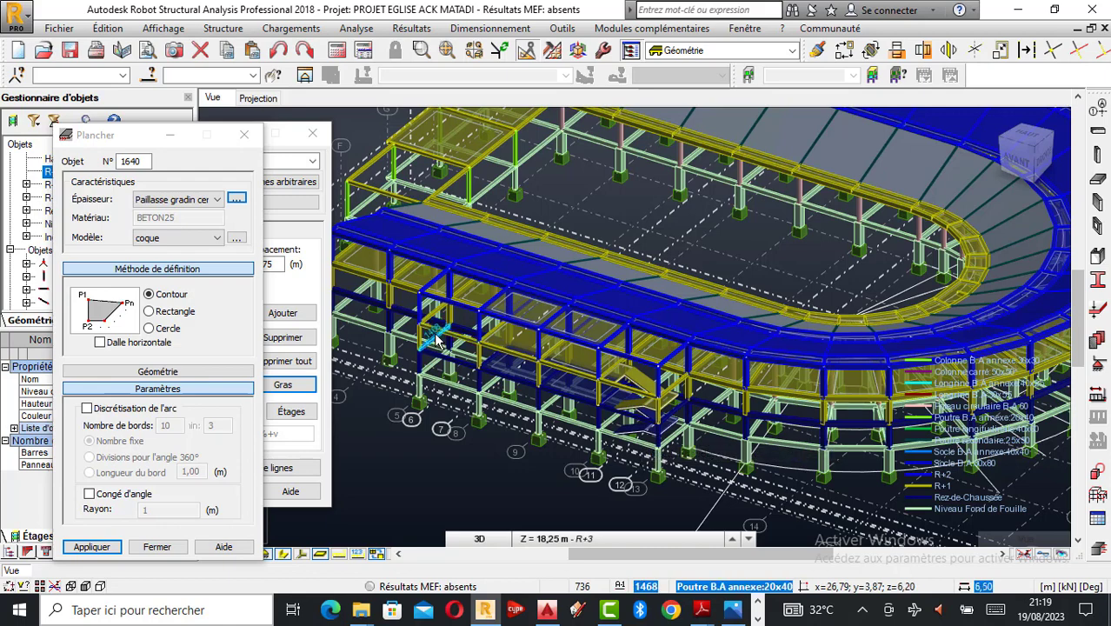
scroll(687, 406, "up", 1)
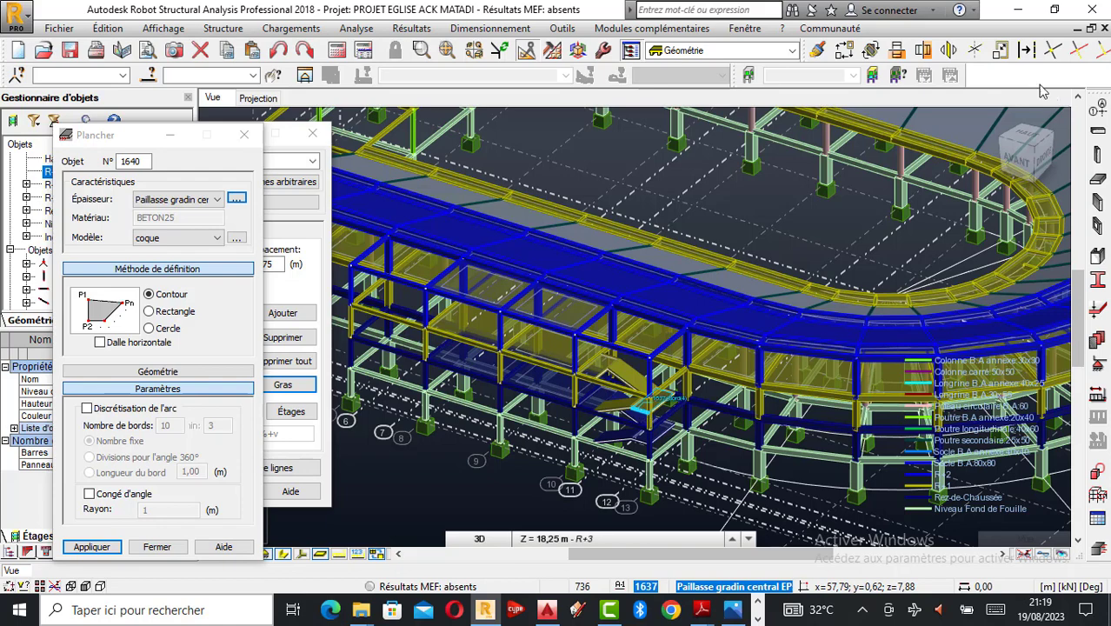
left_click(870, 51)
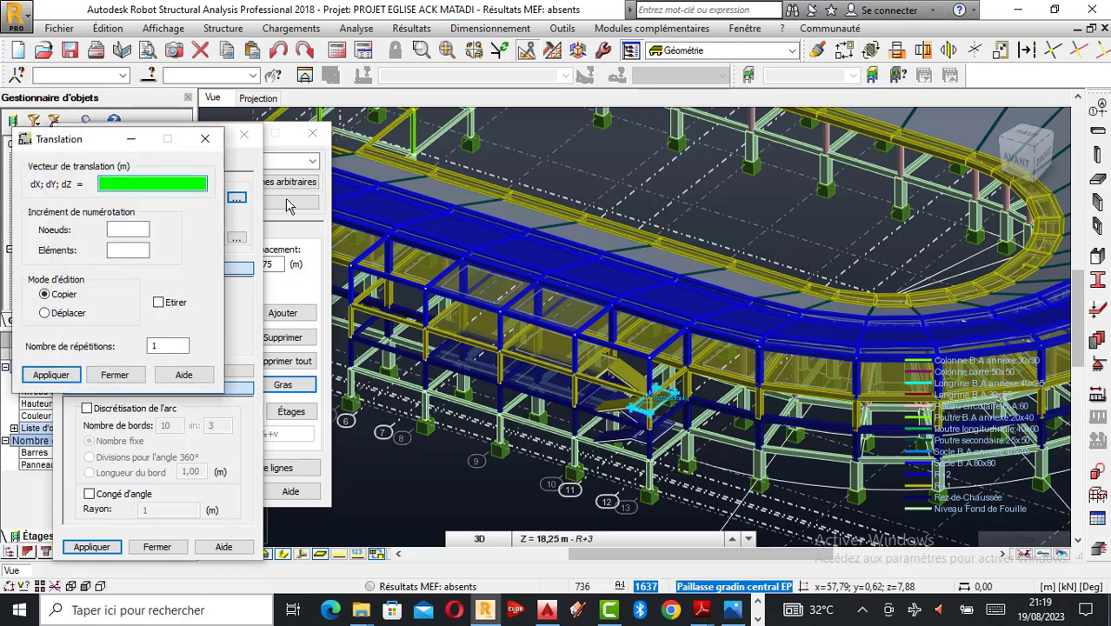
left_click(204, 138)
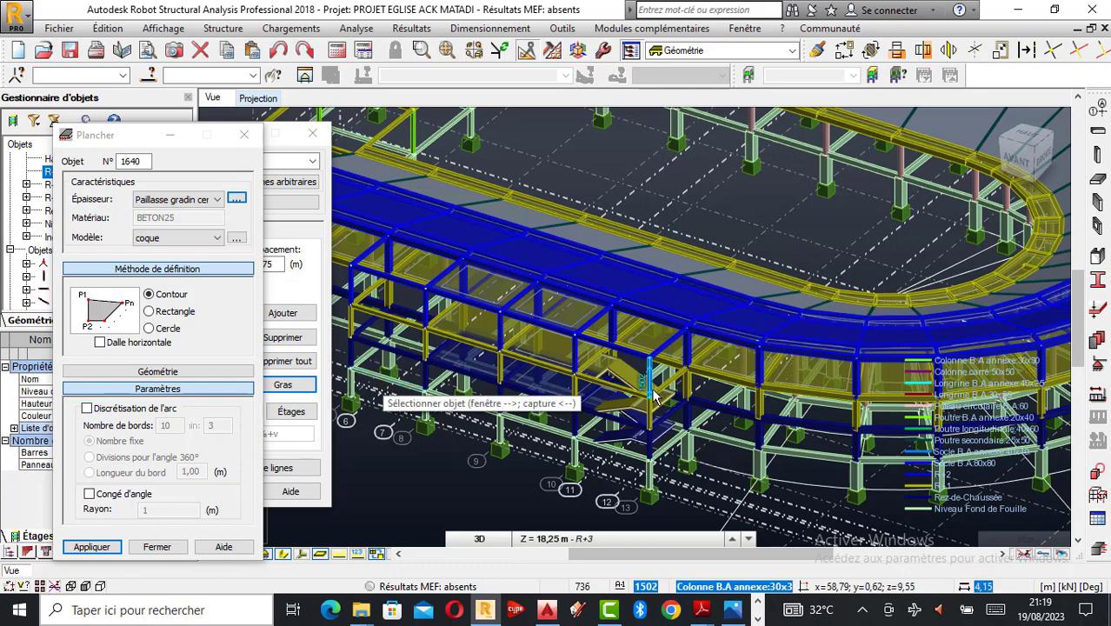
scroll(384, 387, "up", 2)
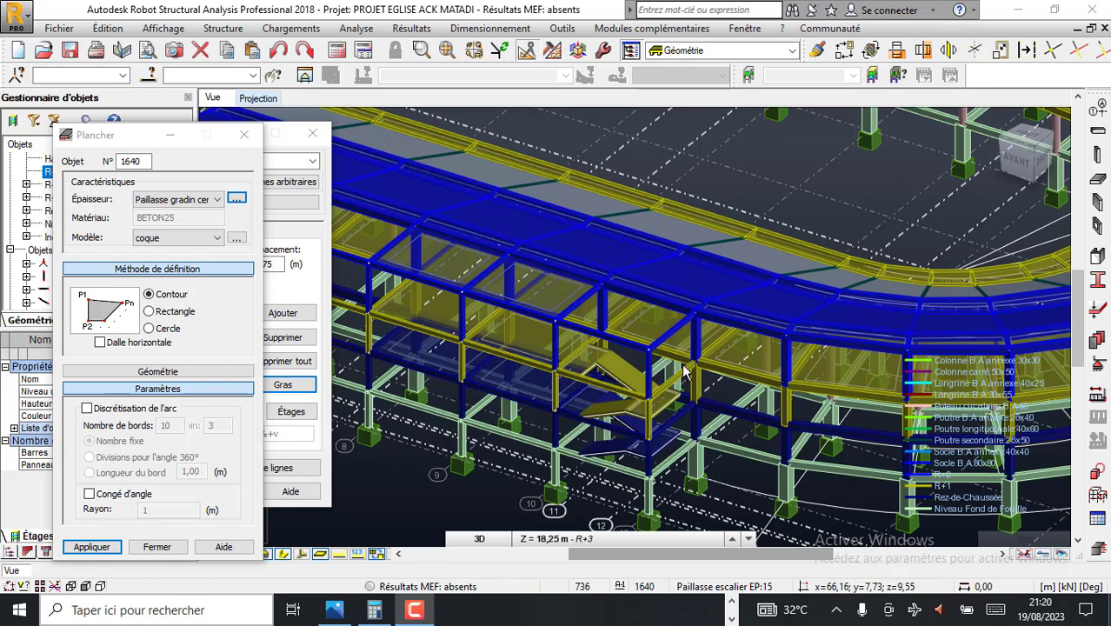
scroll(680, 398, "down", 1)
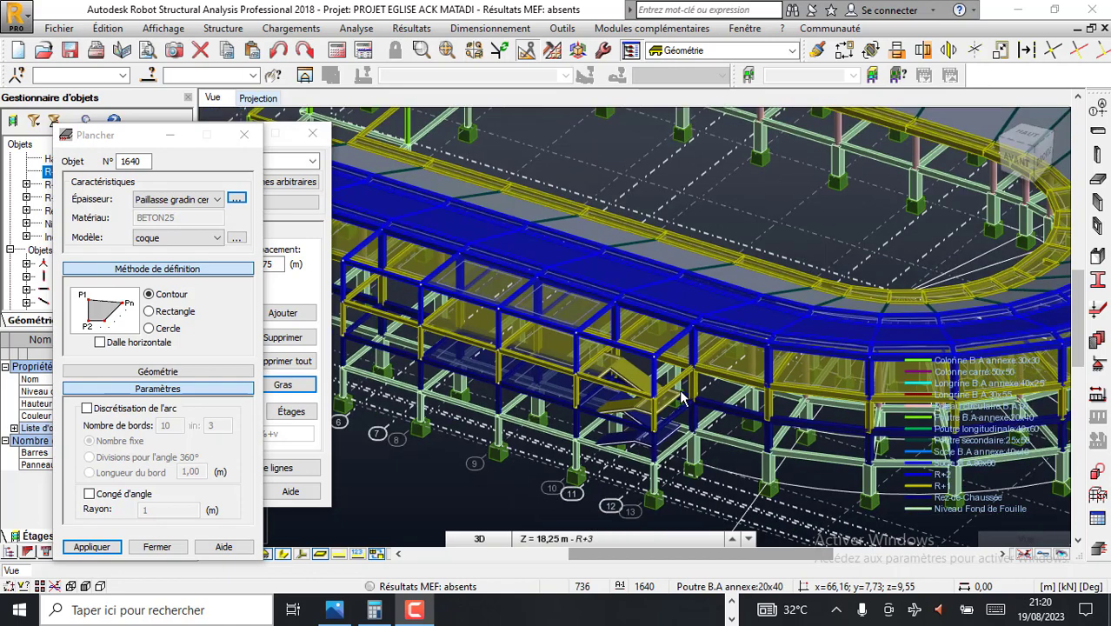
scroll(665, 433, "up", 1)
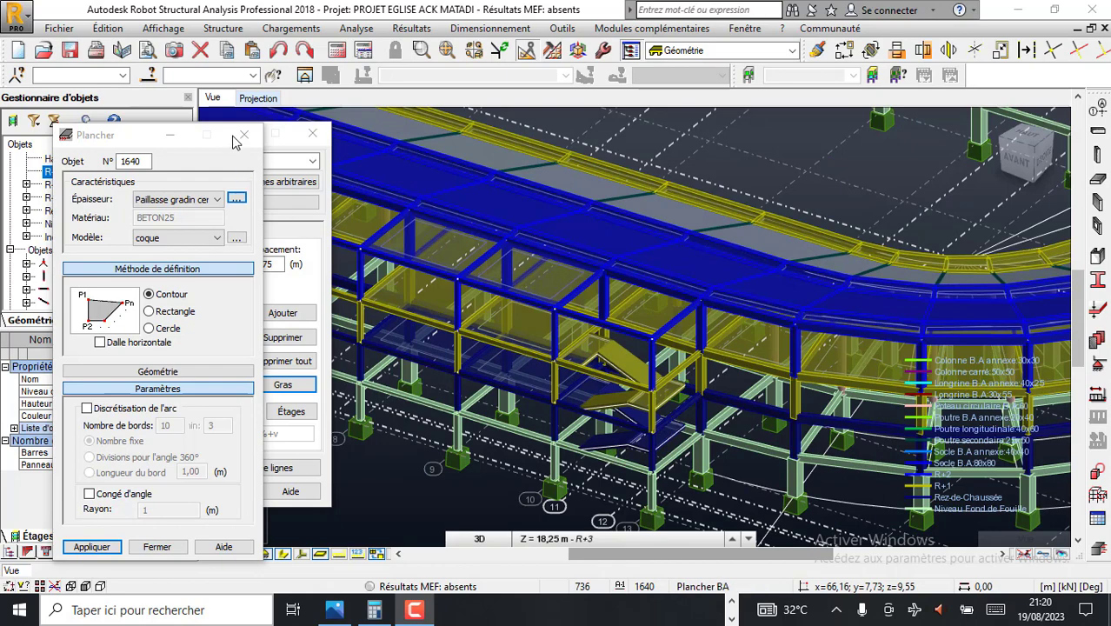
Step: Display the plan projection at the Niveau Fond de Fouille level, 3,00 m
left_click(258, 99)
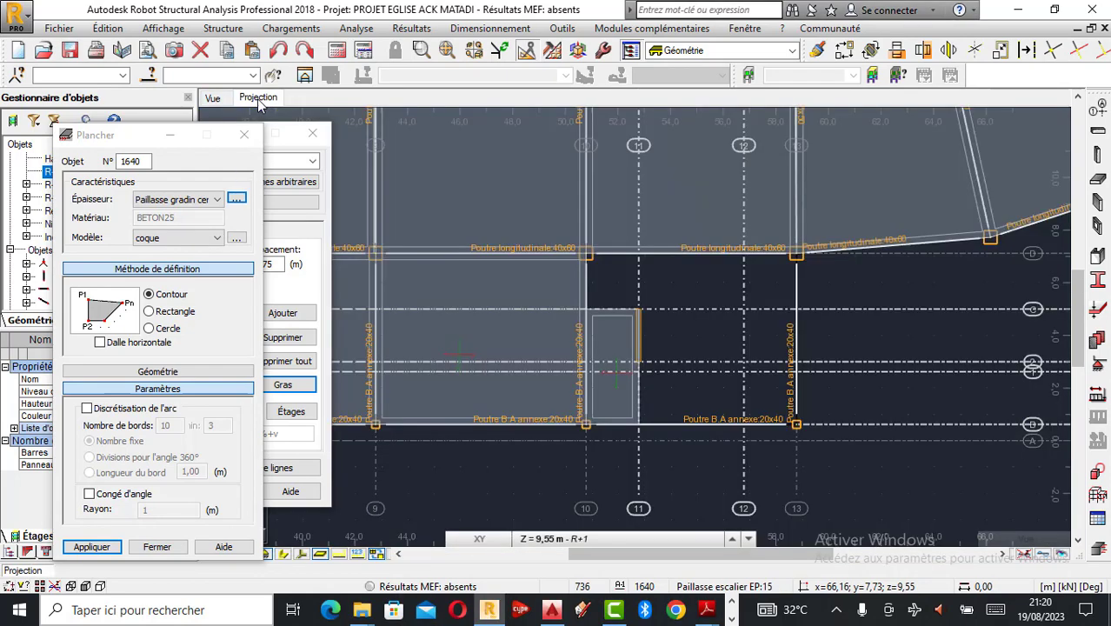
scroll(800, 391, "down", 2)
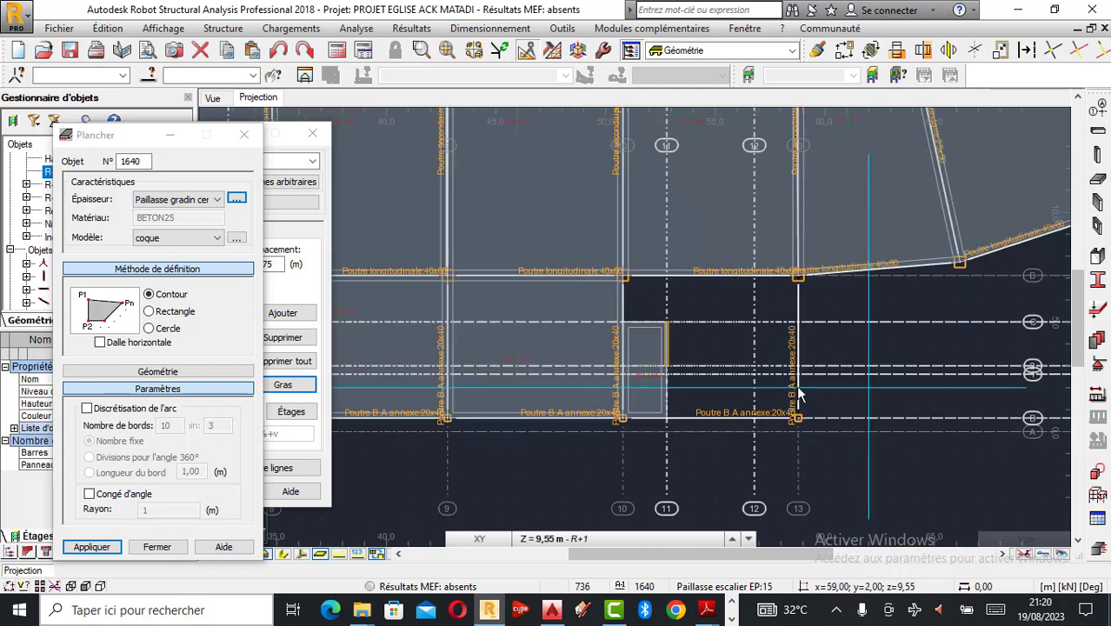
scroll(800, 393, "down", 1)
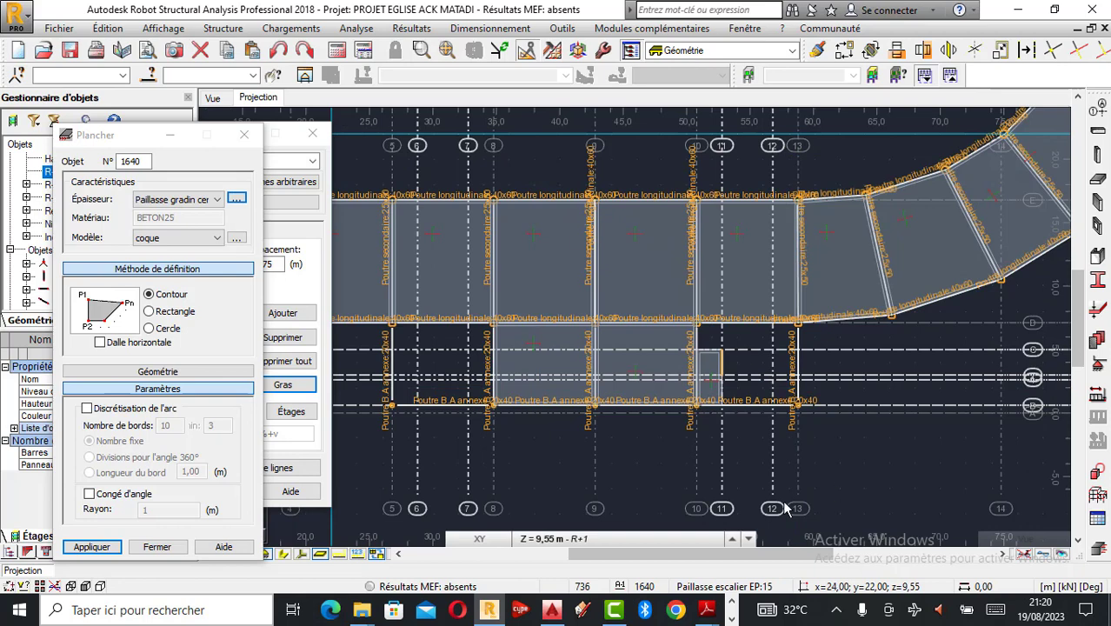
left_click(553, 539)
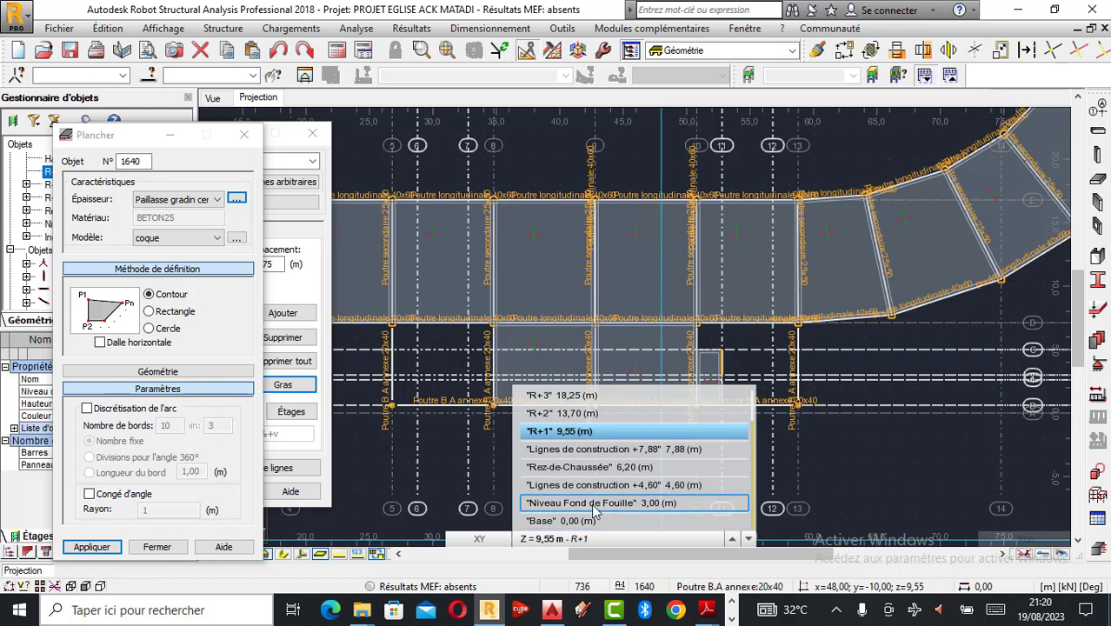
left_click(594, 505)
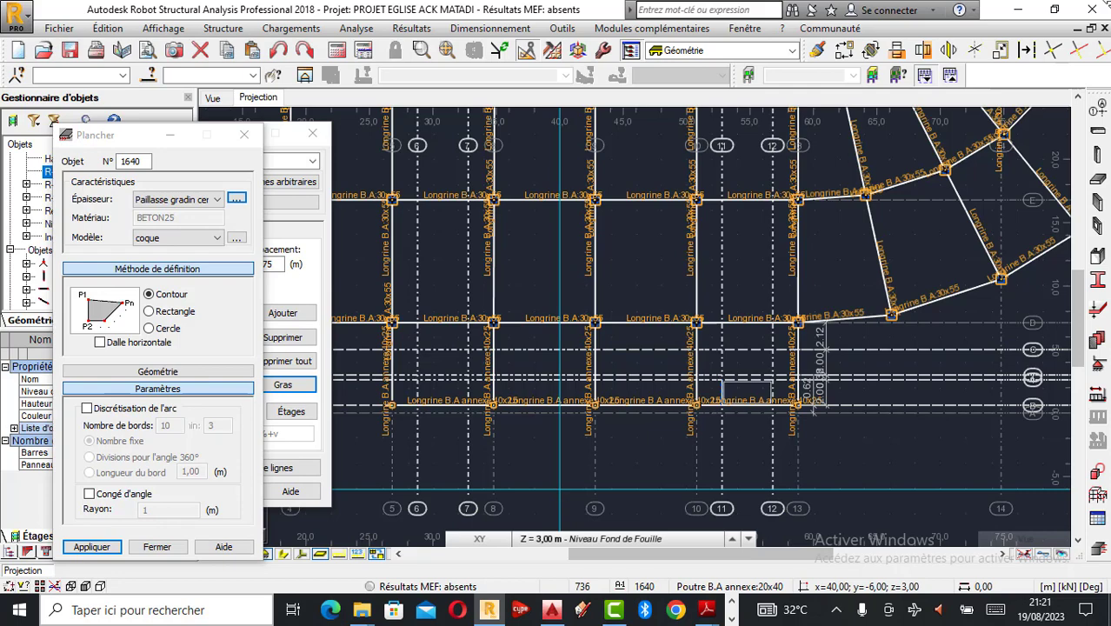
Step: Dimension the distance between construction axes 12 and 13 along the annex beam line at y = 0,62, placing the dimension line at y = -1,00
scroll(795, 393, "up", 1)
scroll(795, 393, "up", 2)
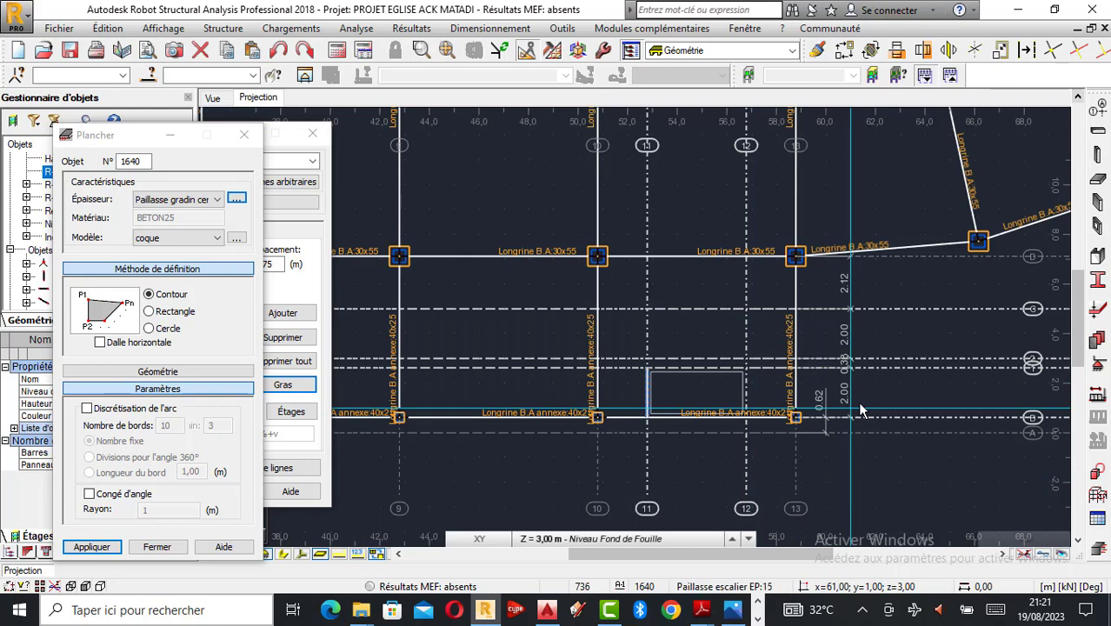
scroll(703, 373, "up", 1)
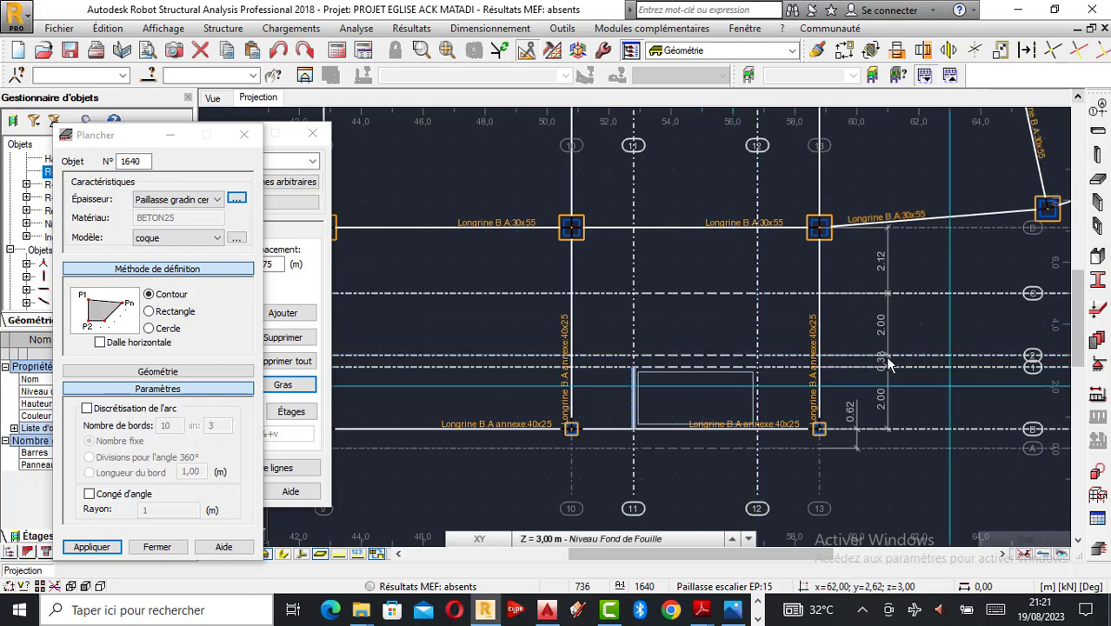
scroll(888, 372, "up", 2)
scroll(888, 377, "down", 1)
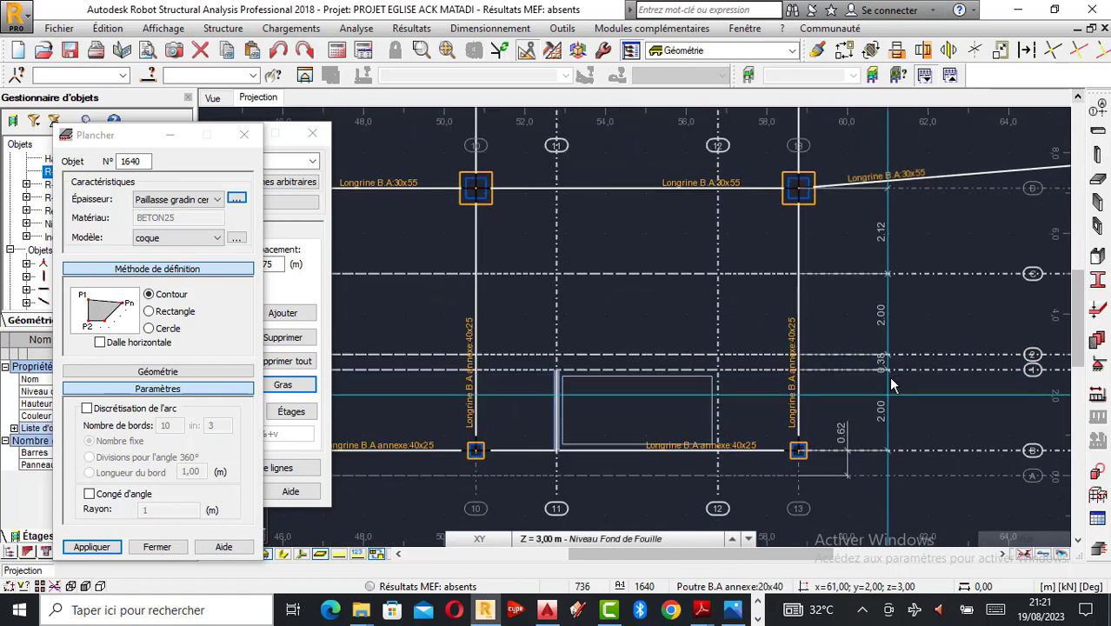
scroll(886, 378, "down", 1)
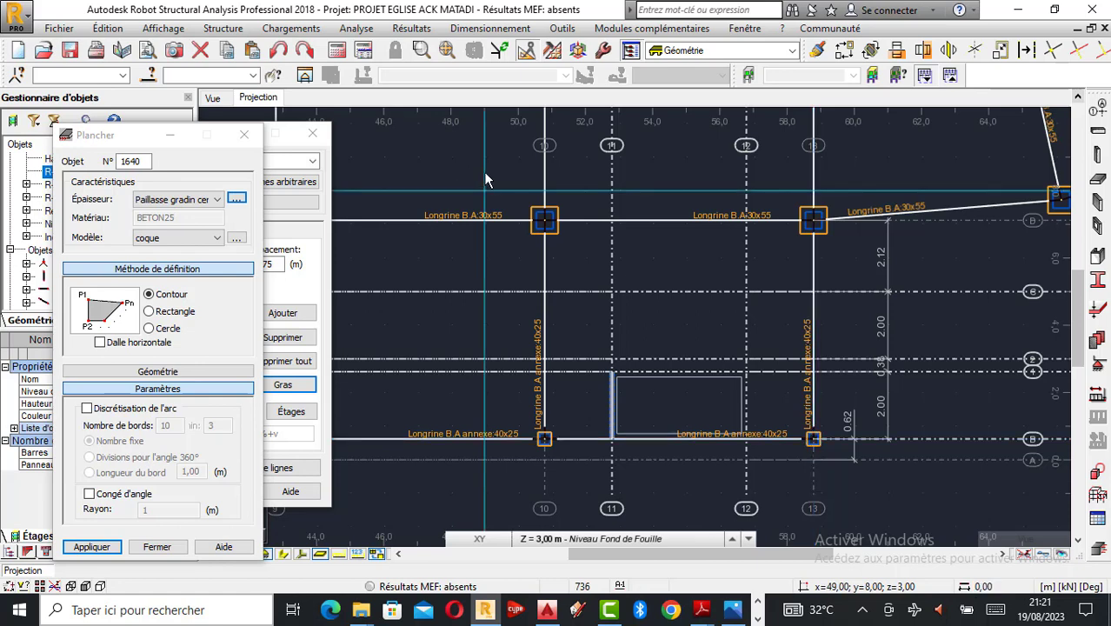
left_click(562, 27)
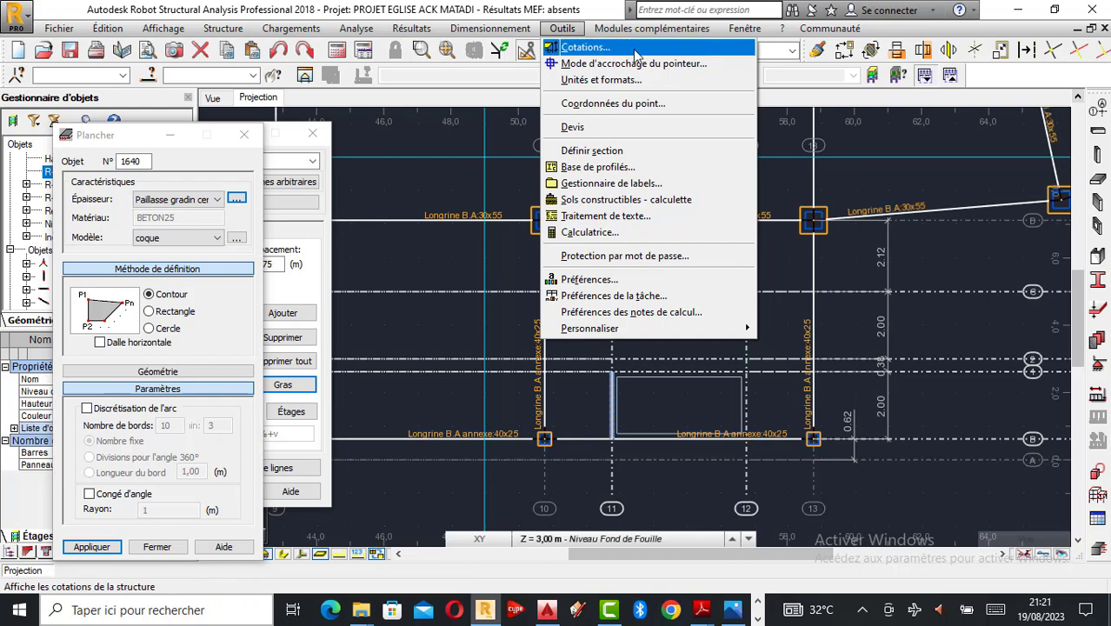
left_click(584, 47)
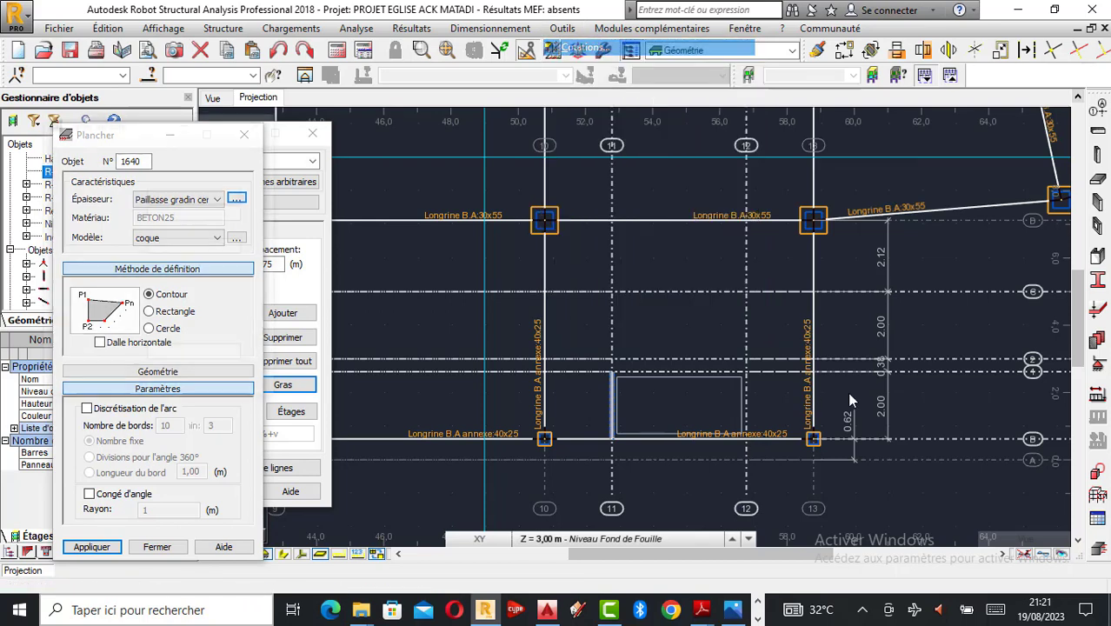
left_click(745, 447)
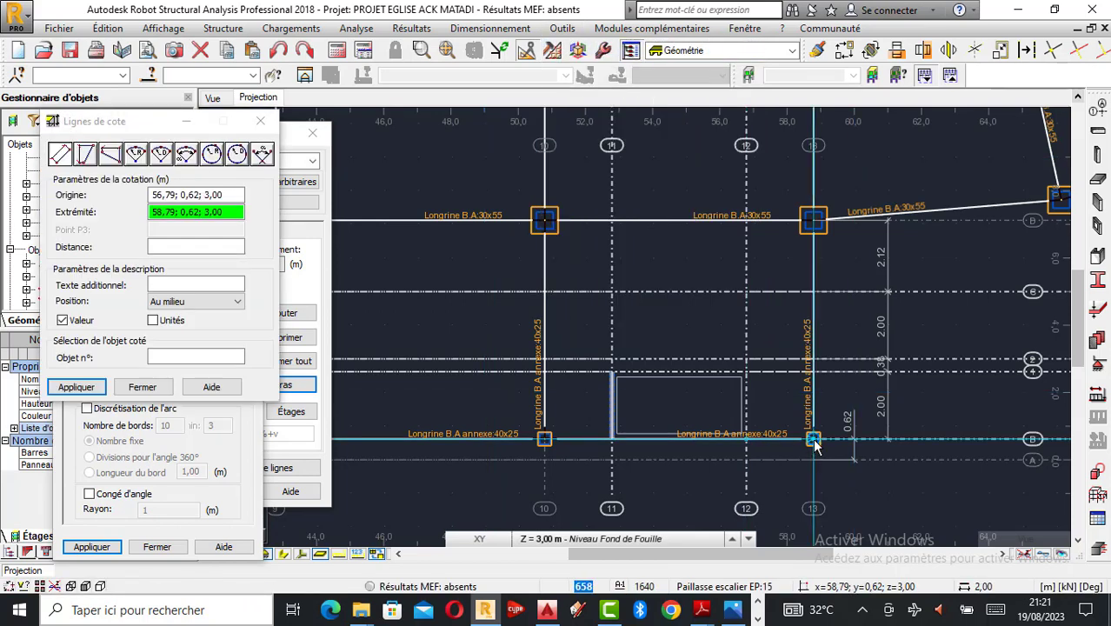
left_click(813, 439)
left_click(789, 479)
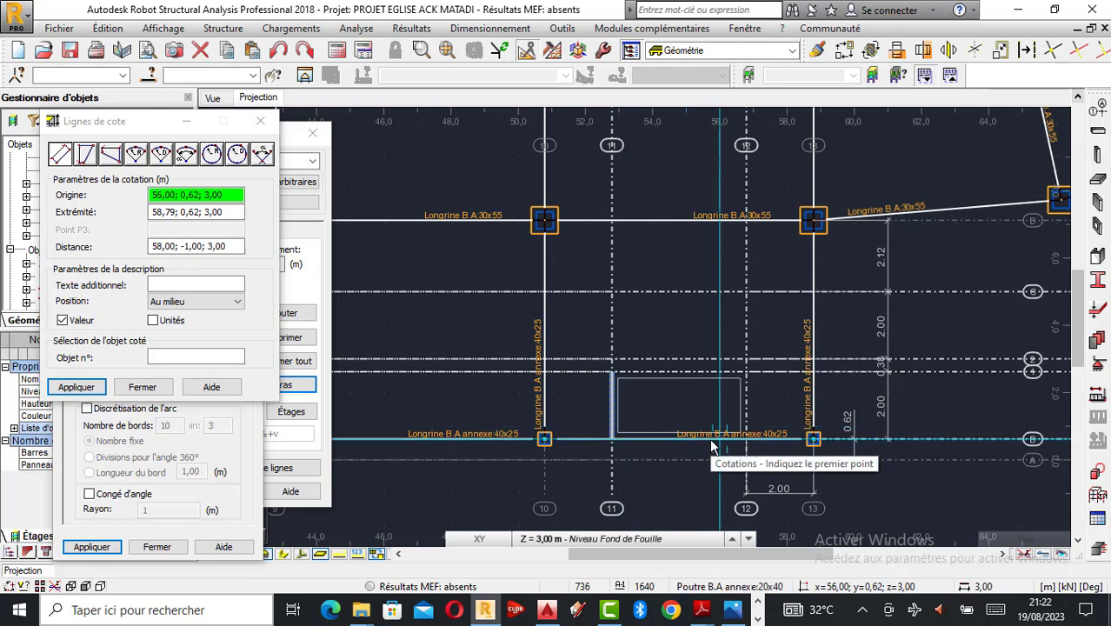
Step: Review the annex plan's construction axes from 5 to 13 and the available storey levels, and end the dimensioning command
scroll(765, 365, "down", 3)
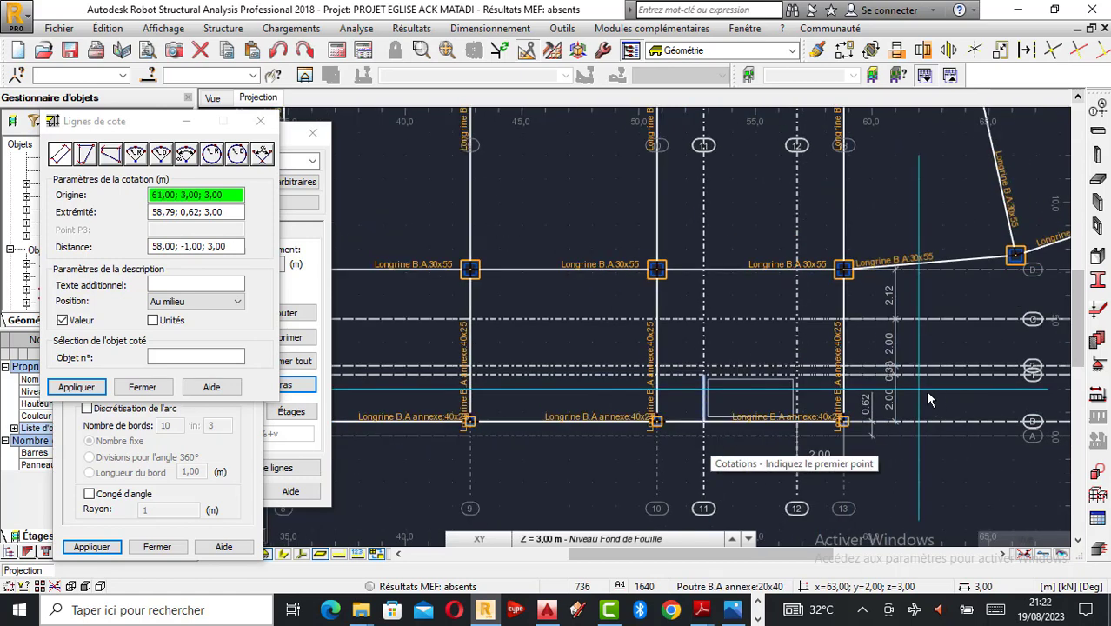
scroll(856, 423, "down", 1)
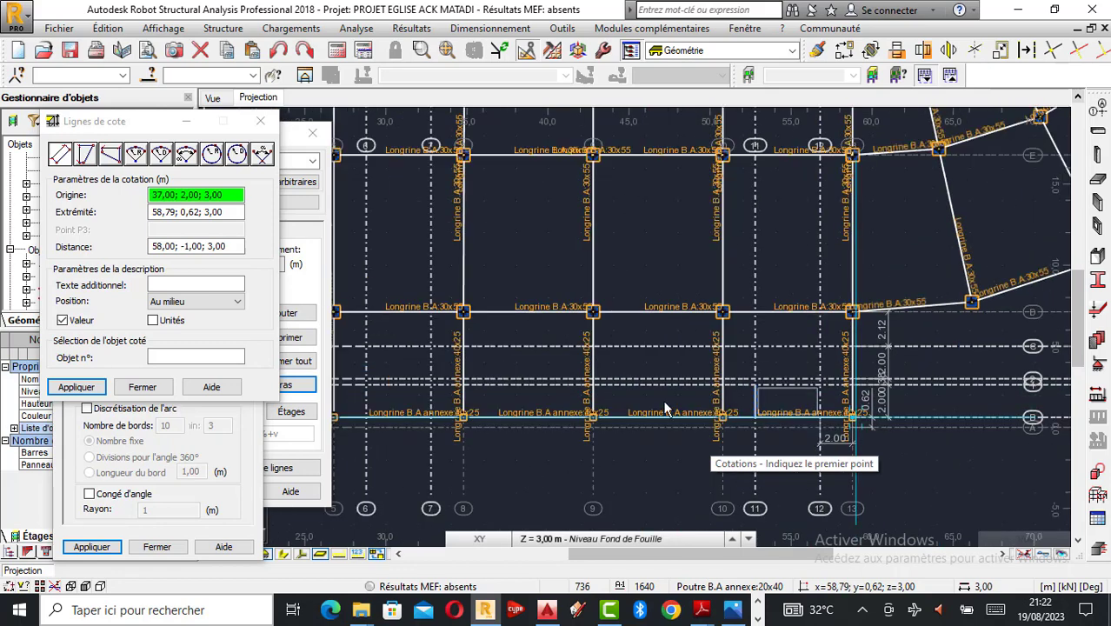
scroll(398, 383, "down", 1)
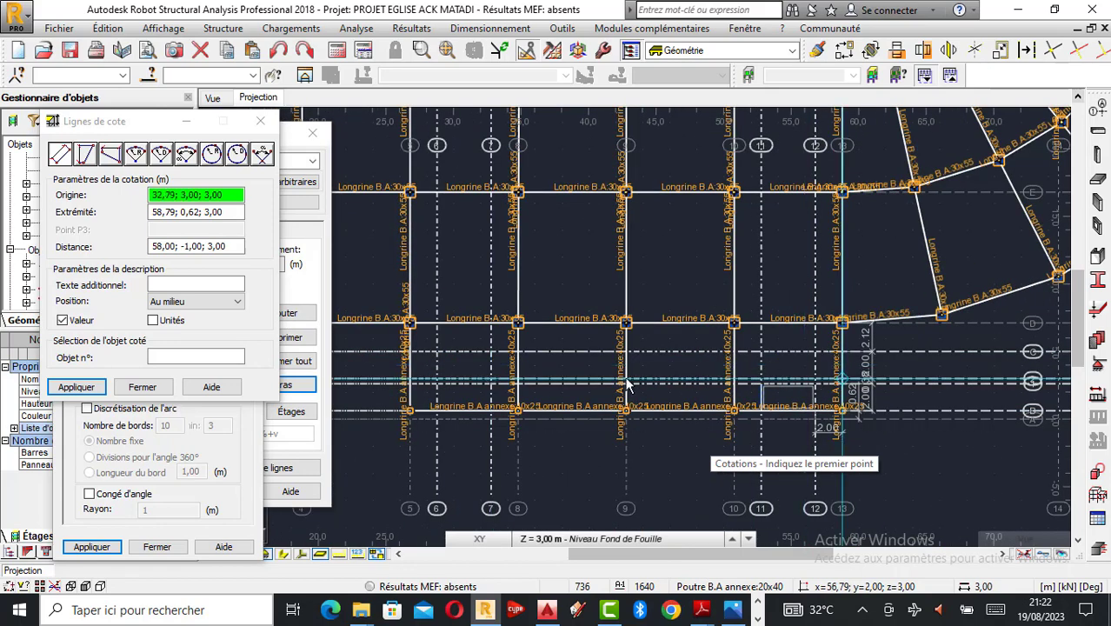
scroll(423, 380, "up", 1)
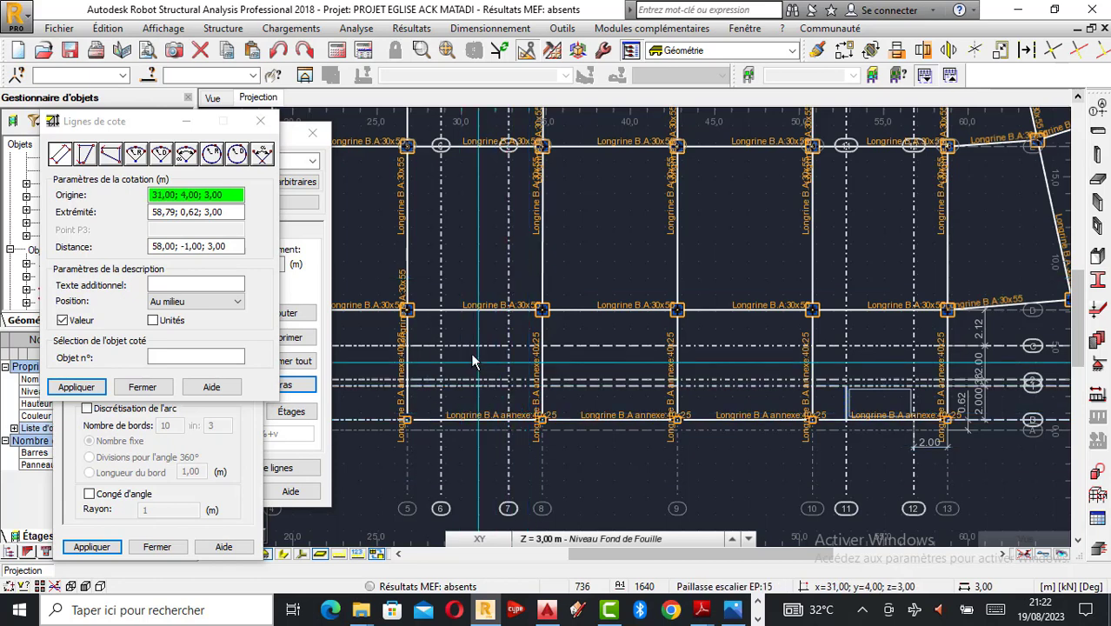
left_click(555, 540)
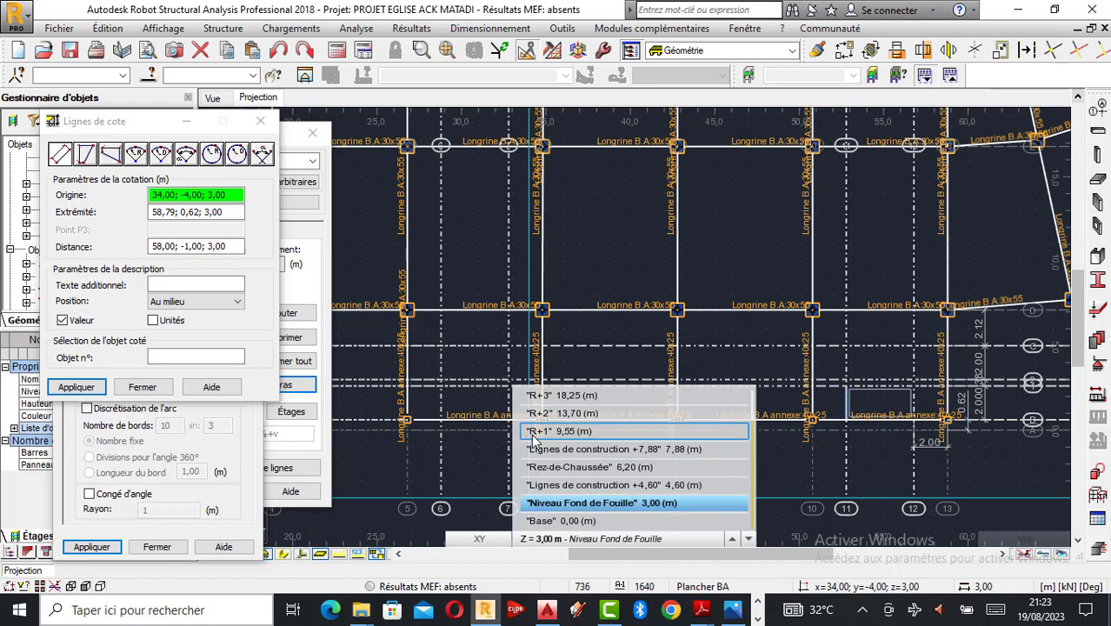
left_click(477, 447)
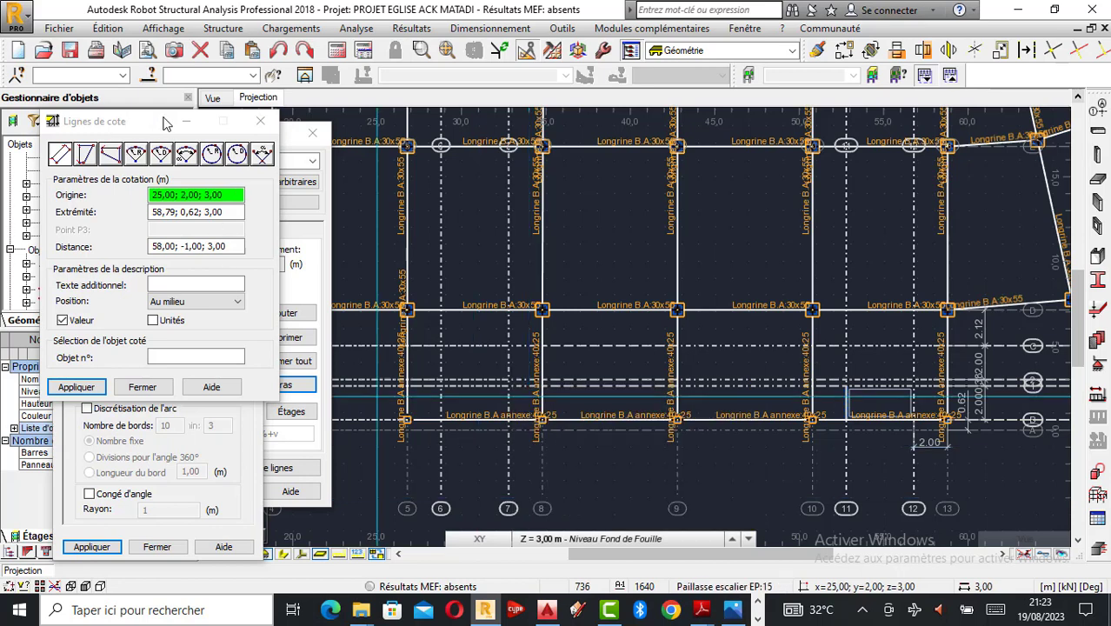
left_click(261, 122)
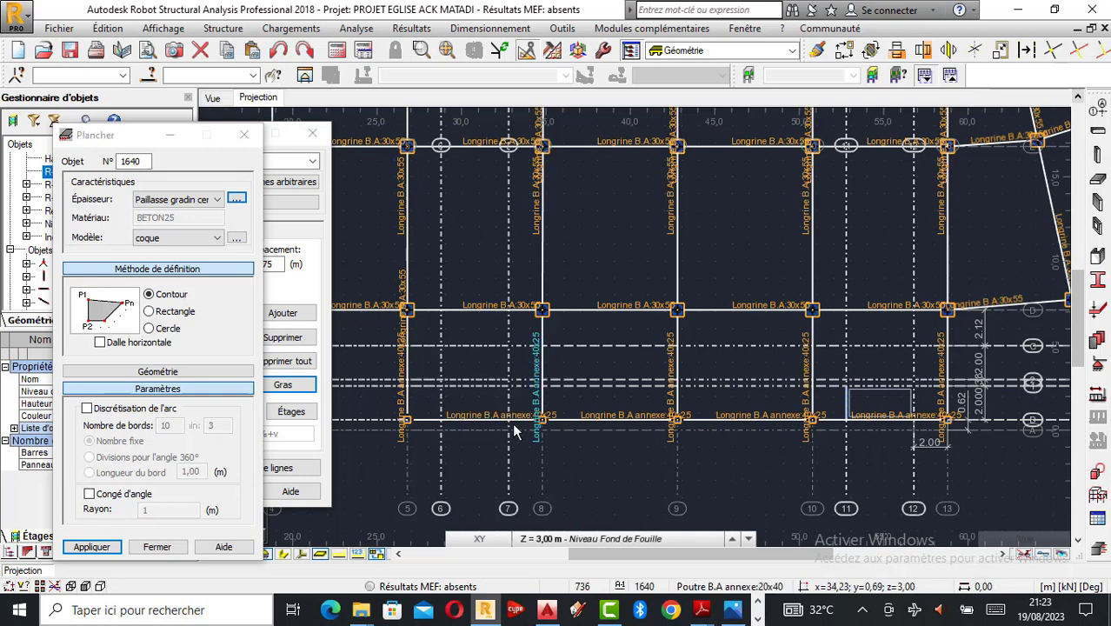
Step: Set the floor panel's thickness to Paillasse escalier EP:15, keeping the coque model and the contour definition method
scroll(507, 422, "up", 1)
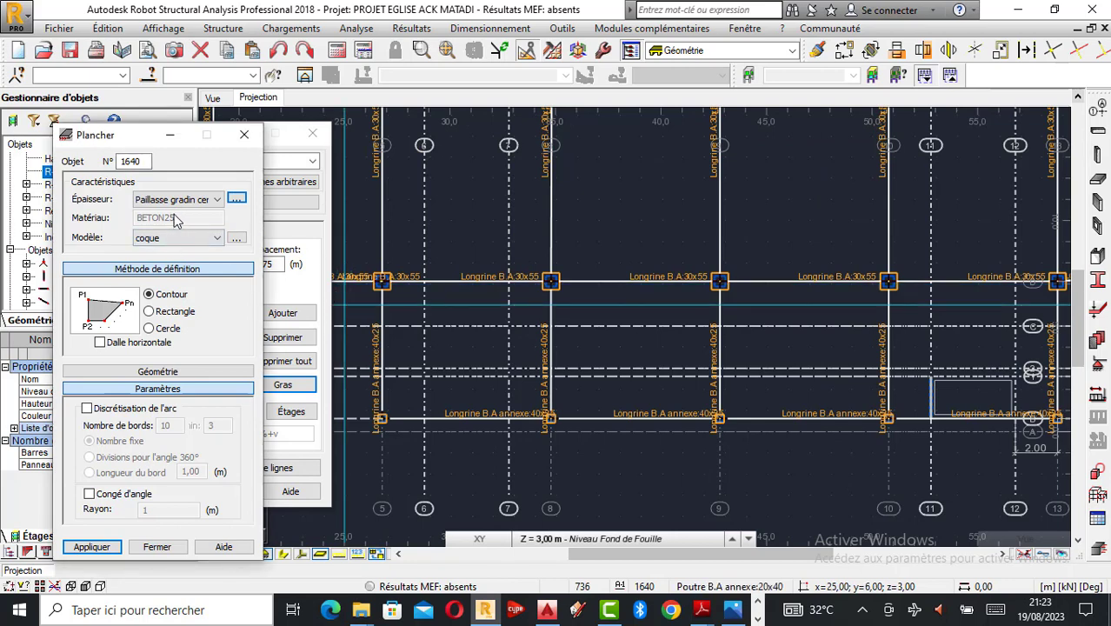
left_click(218, 199)
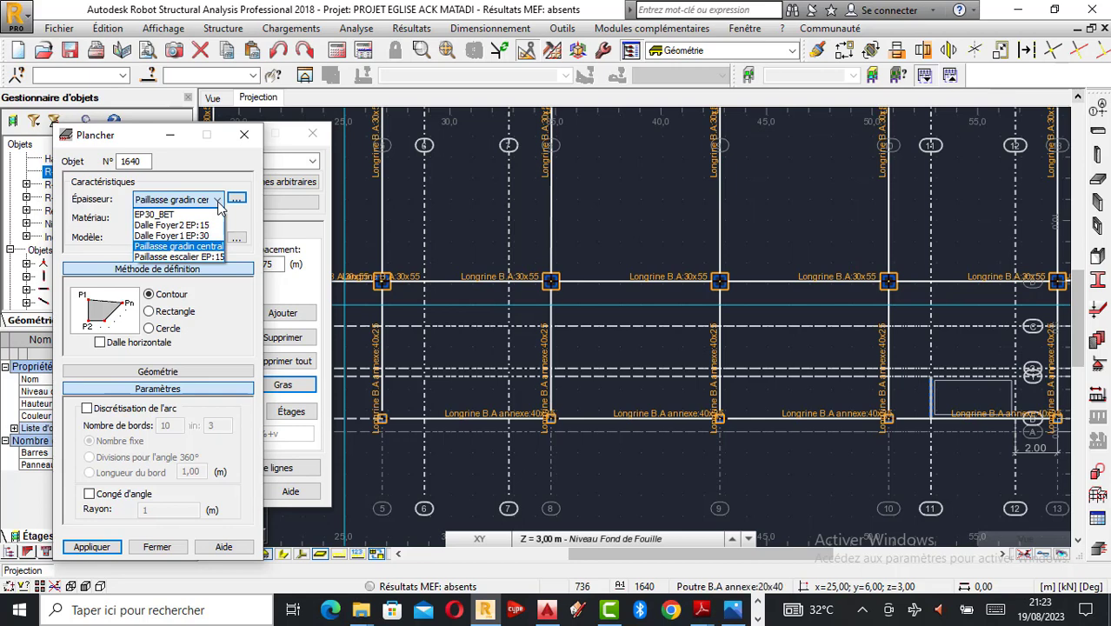
left_click(178, 258)
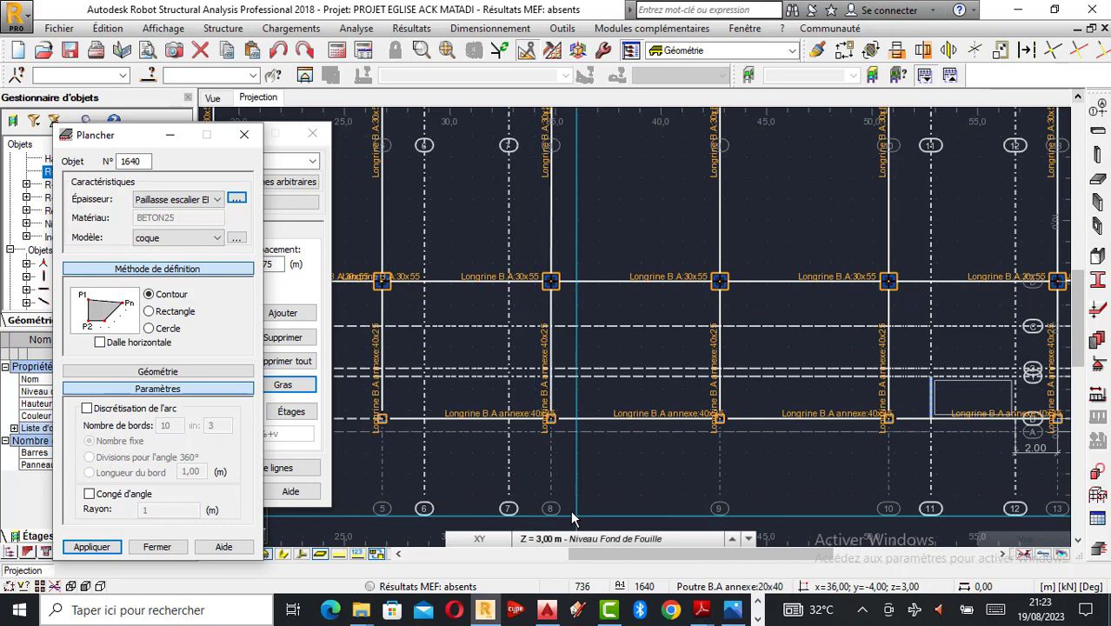
left_click(216, 201)
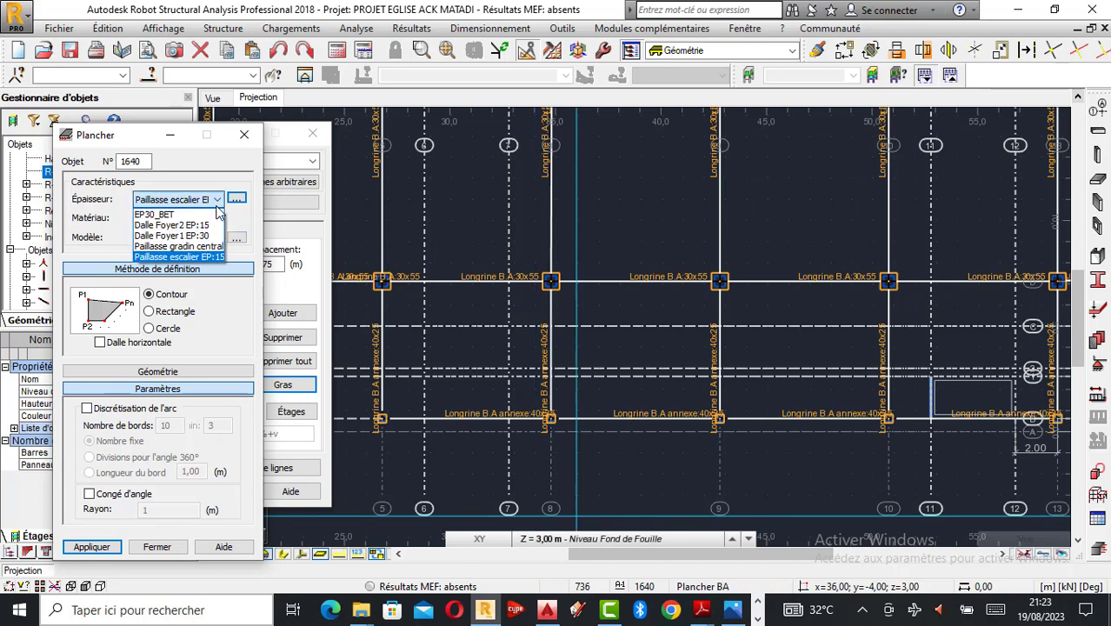
left_click(178, 247)
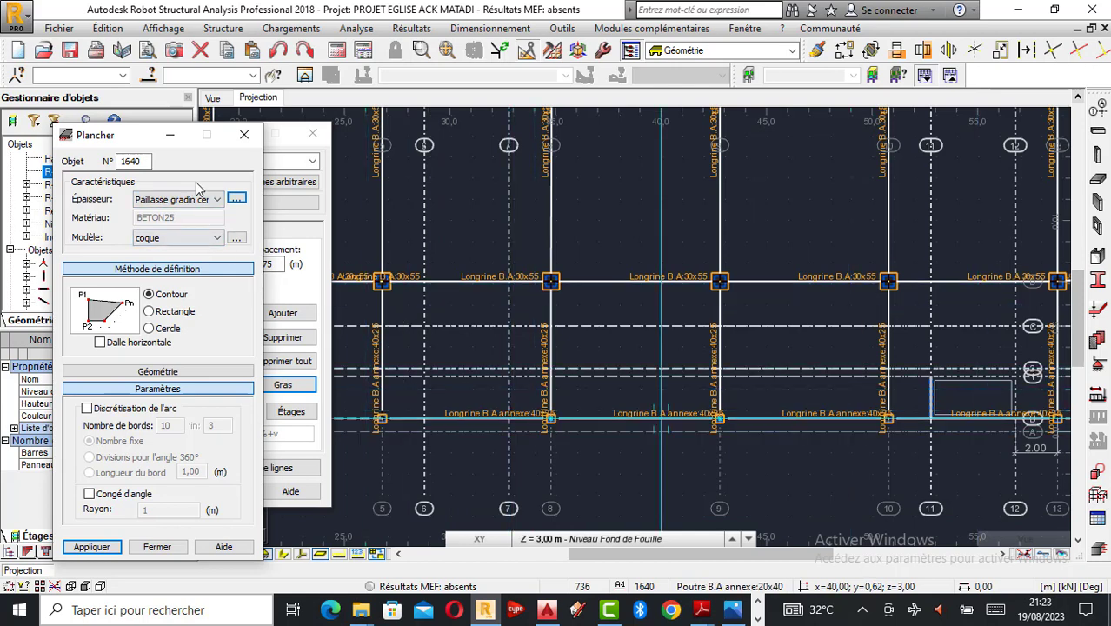
left_click(216, 199)
left_click(189, 254)
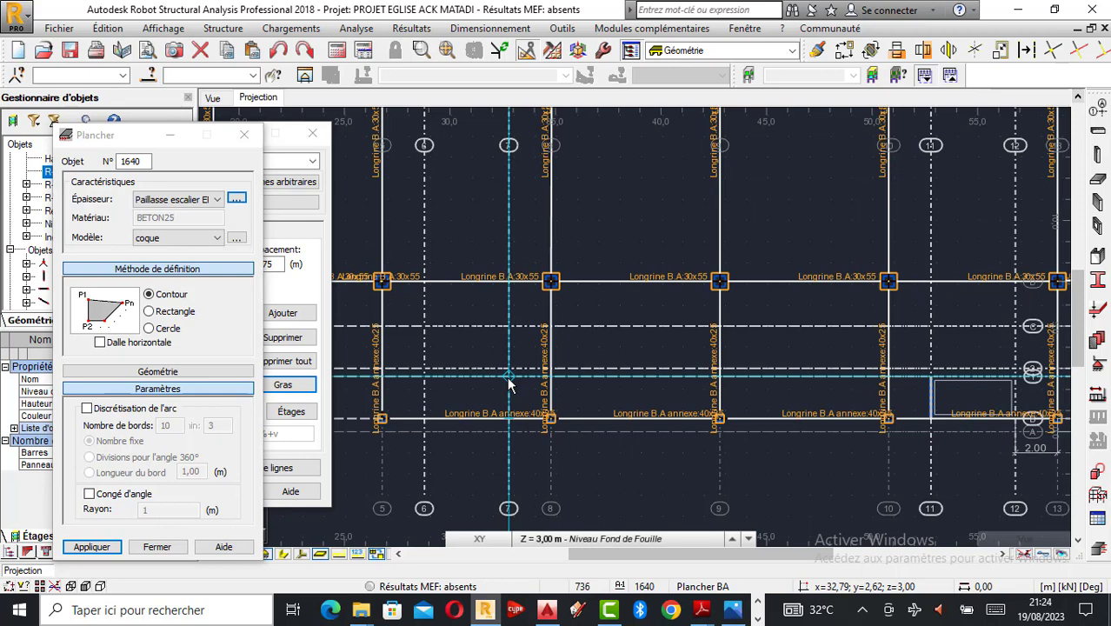
Step: Draw the first stair flight's contour between y = 0,62 and y = 2,62, rising from axis 7 at 3,00 m to axis 6 at 4,60 m
left_click(547, 543)
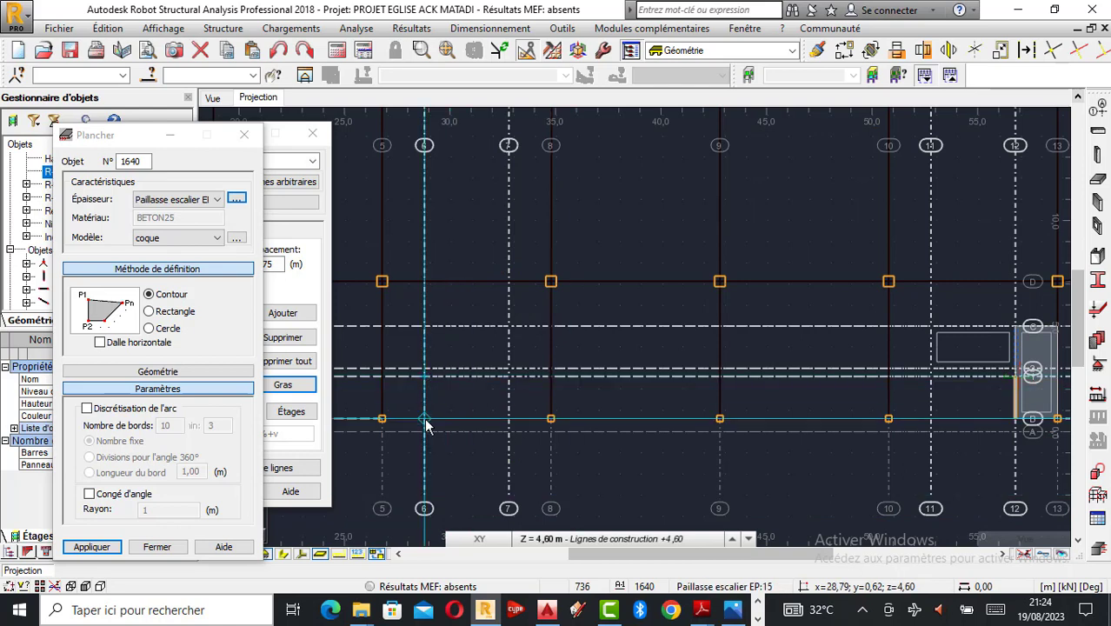
left_click(539, 539)
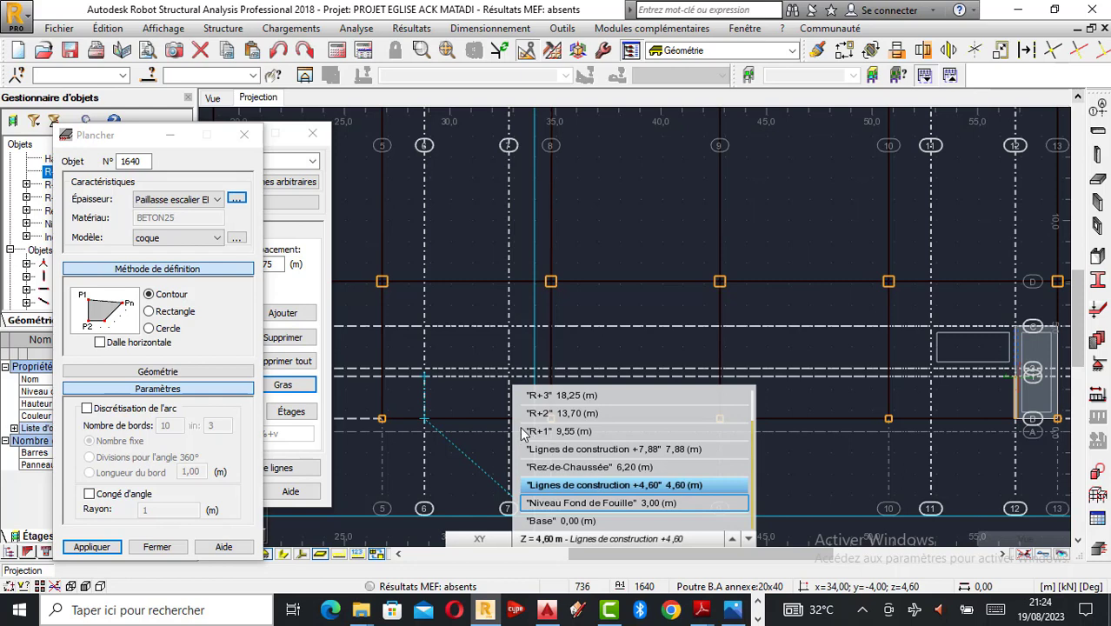
key("Return")
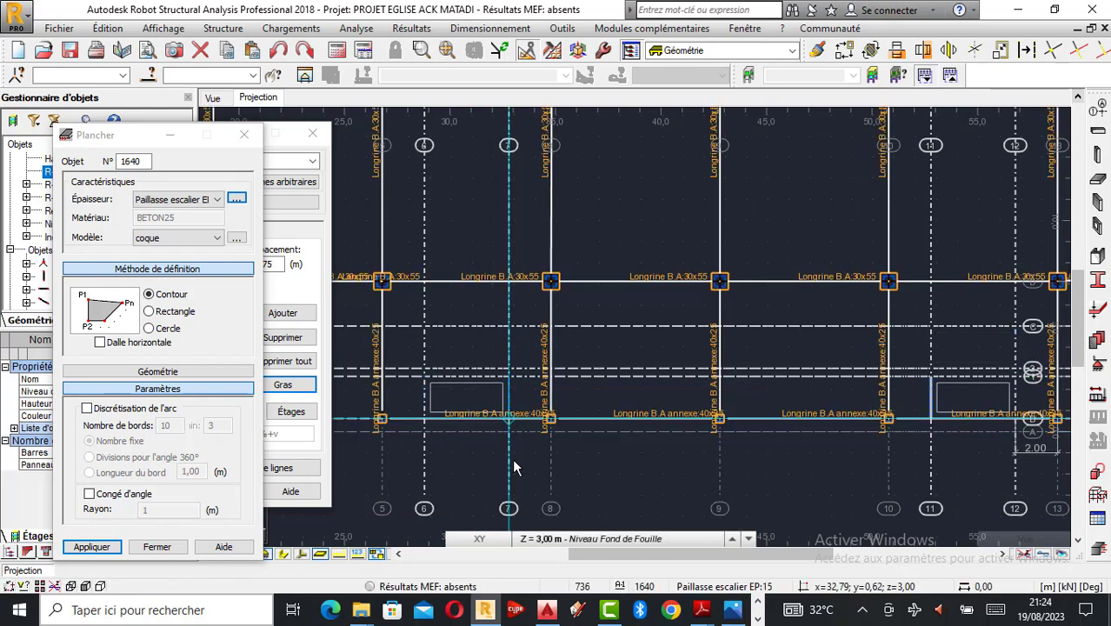
Step: Draw the intermediate landing panel between axes 5 and 6 across the full staircase width at the Lignes de construction +4,60 level
left_click(530, 542)
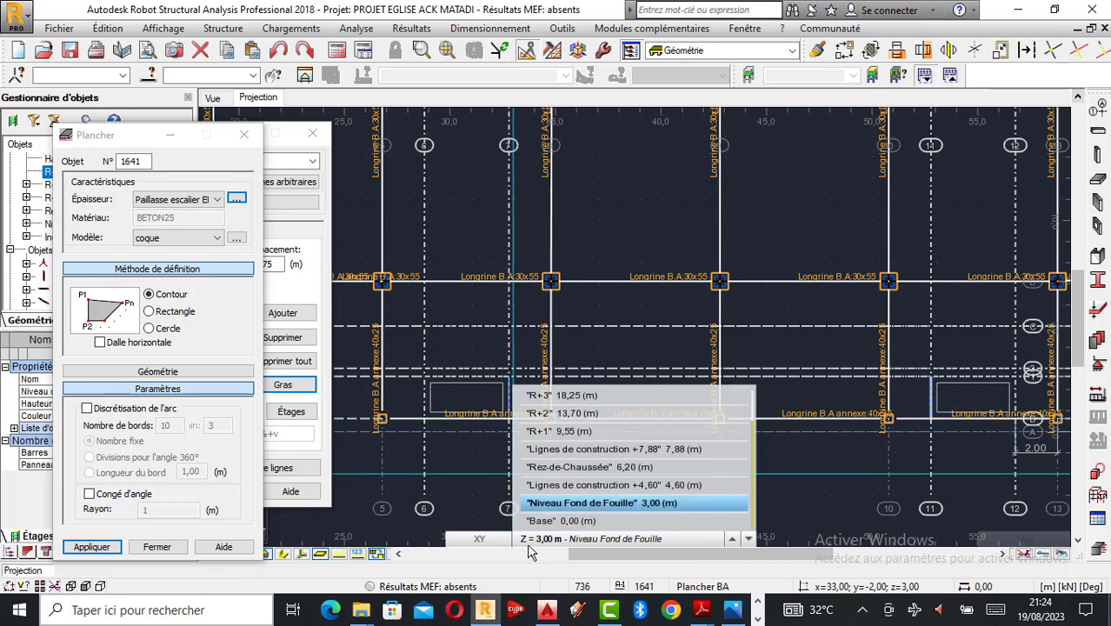
left_click(576, 487)
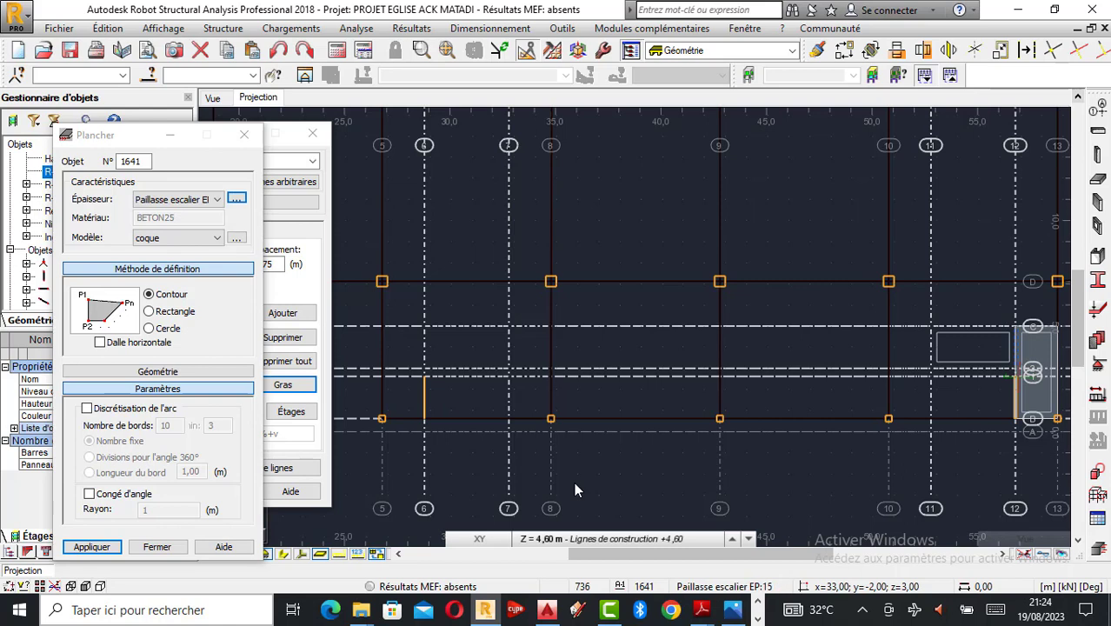
left_click(424, 420)
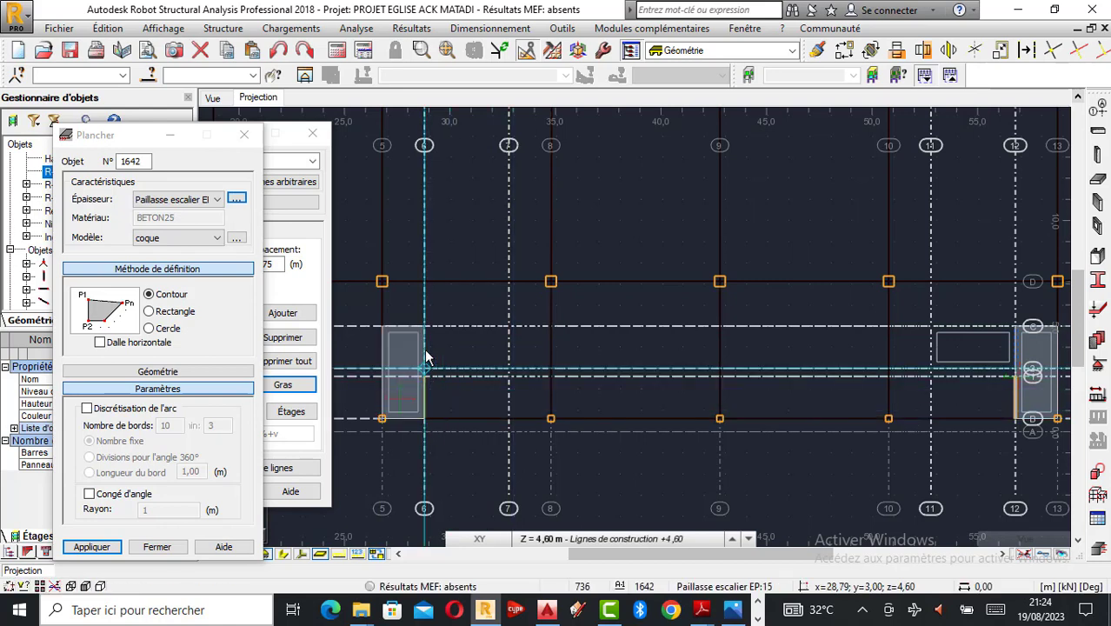
Step: Draw the second stair flight's contour, 2,00 m wide above y = 3,00, rising from axis 6 at 4,60 m to axis 7 at 6,20 m
left_click(537, 539)
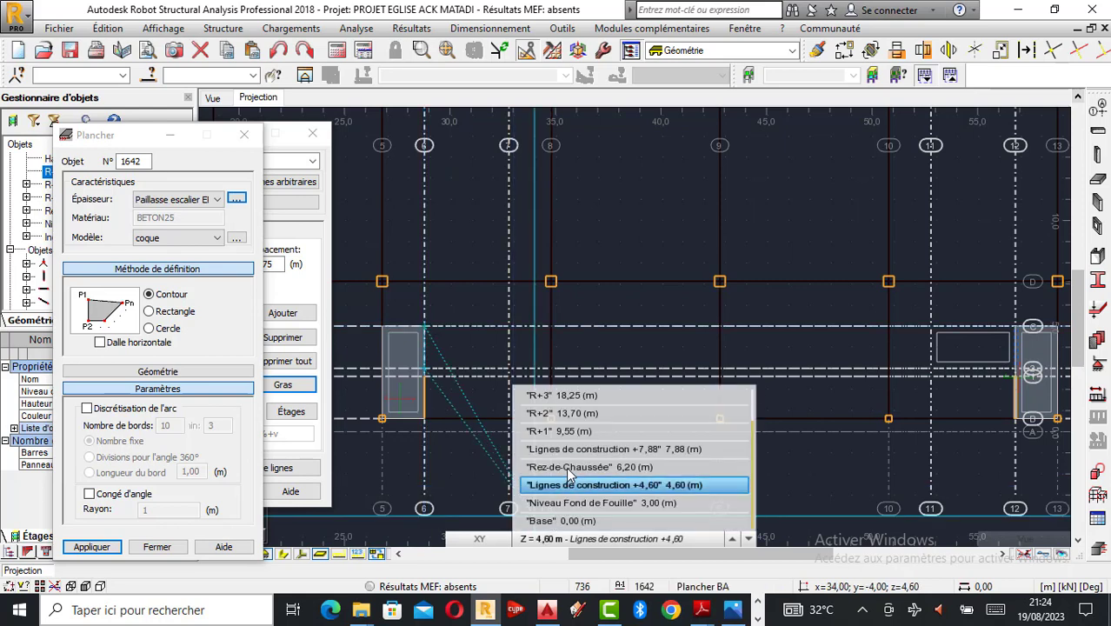
key("Return")
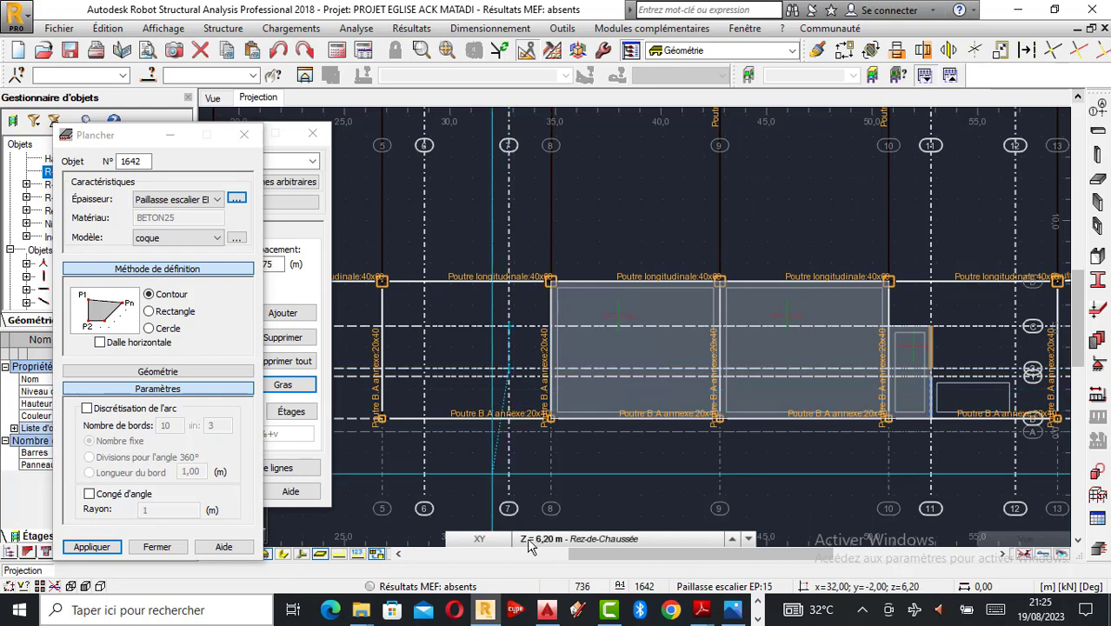
left_click(556, 538)
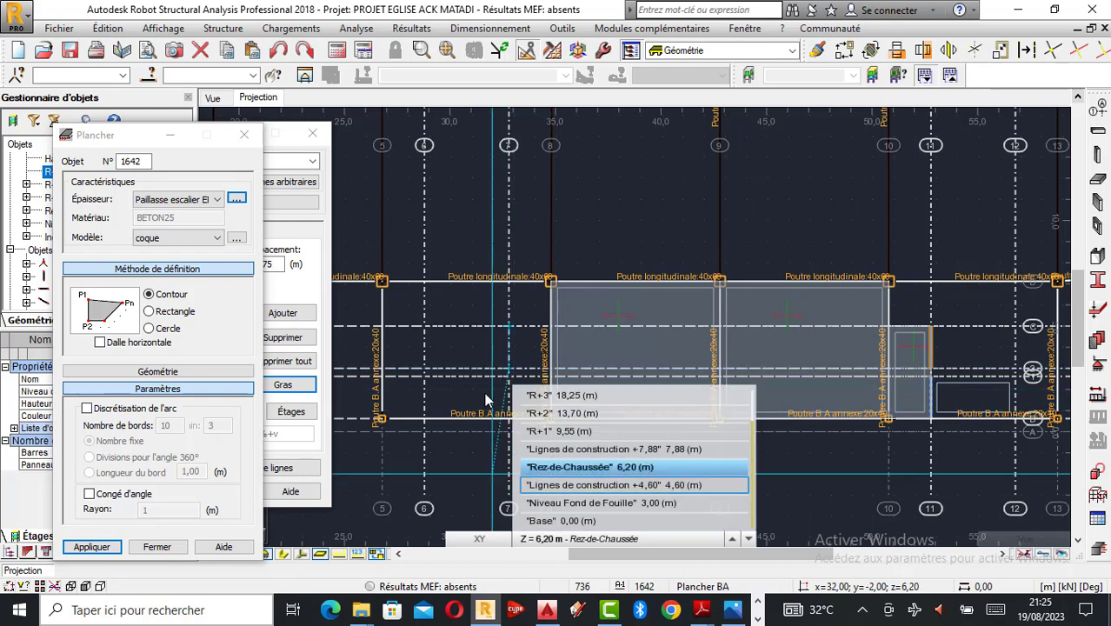
key("Return")
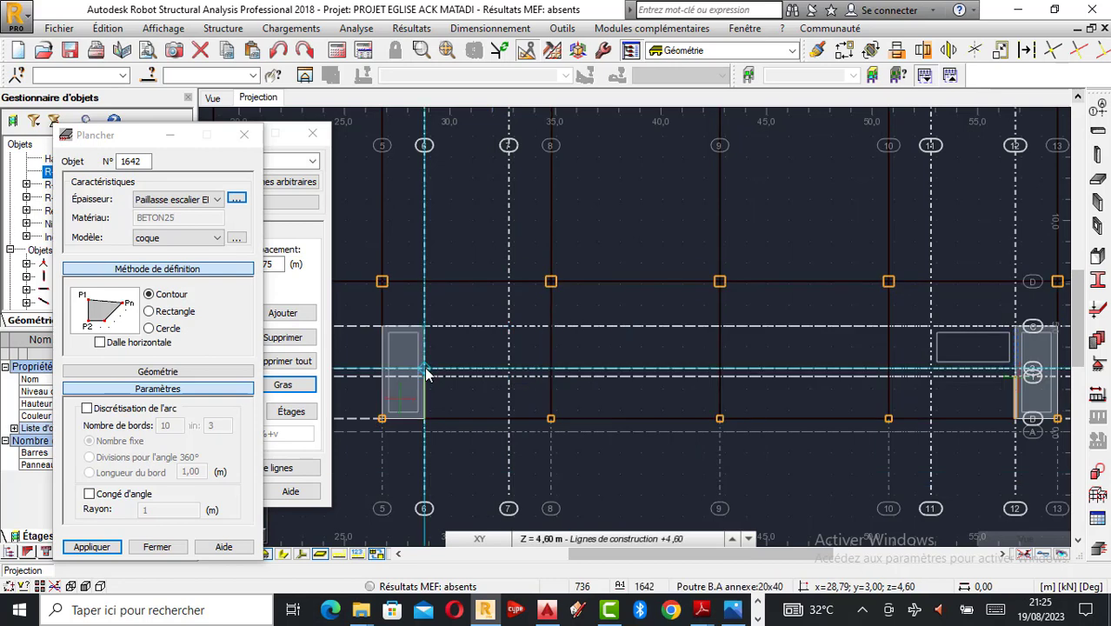
left_click(446, 399)
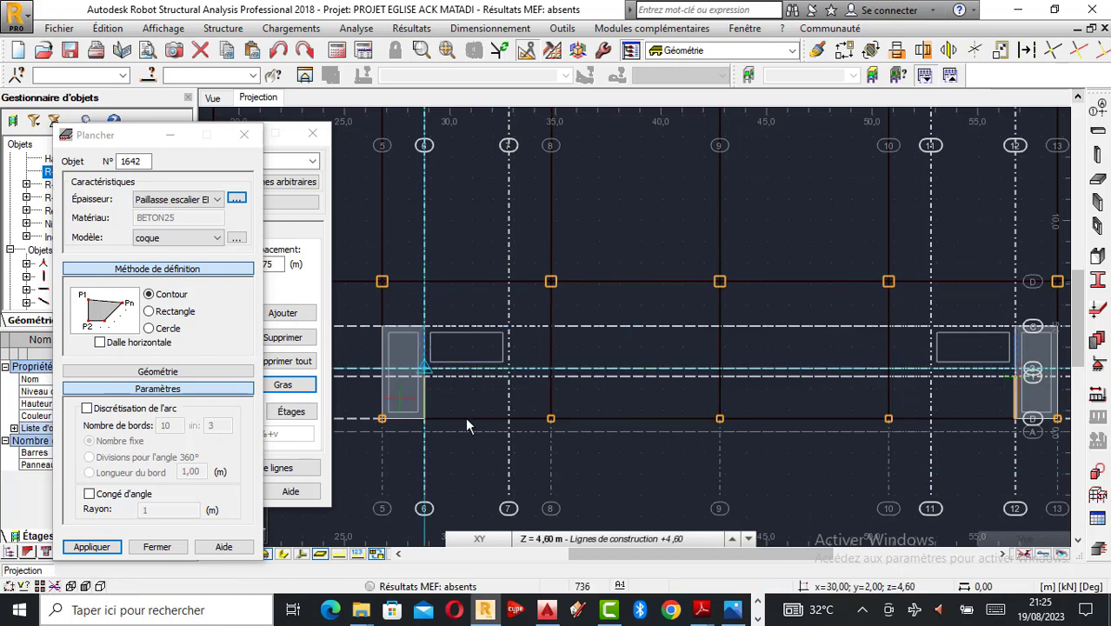
Step: Draw the landing panel between axes 7 and 8 across the full staircase width at the Rez-de-Chaussée level, 6,20 m
left_click(525, 539)
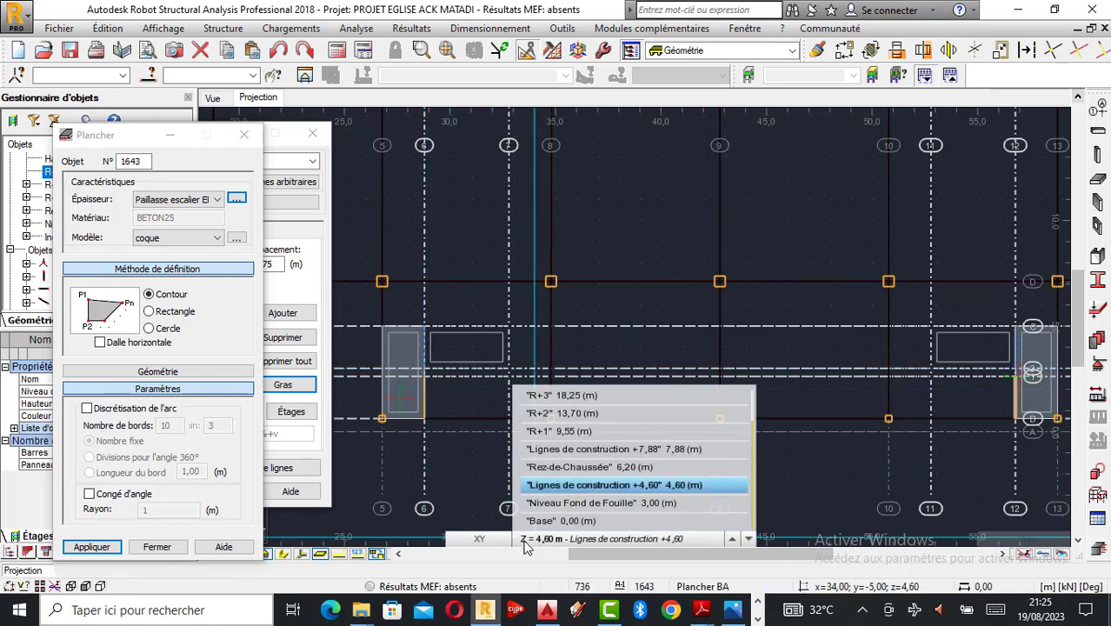
left_click(572, 468)
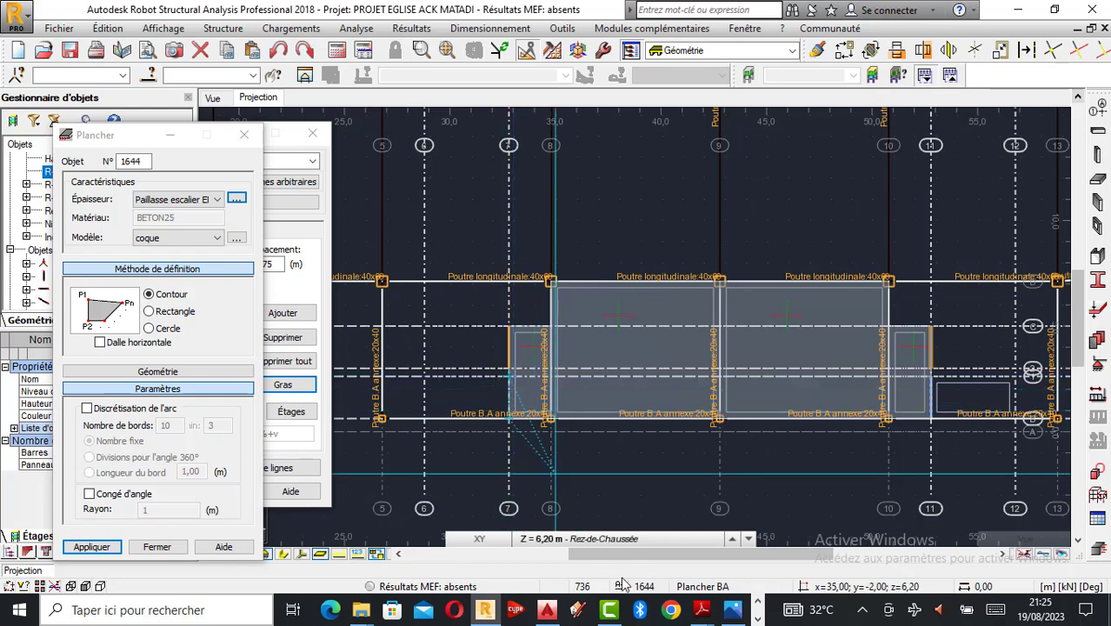
Step: Draw the third stair flight's contour between y = 0,62 and y = 2,62, rising from axis 7 at 6,20 m to axis 6 at 7,88 m
left_click(553, 540)
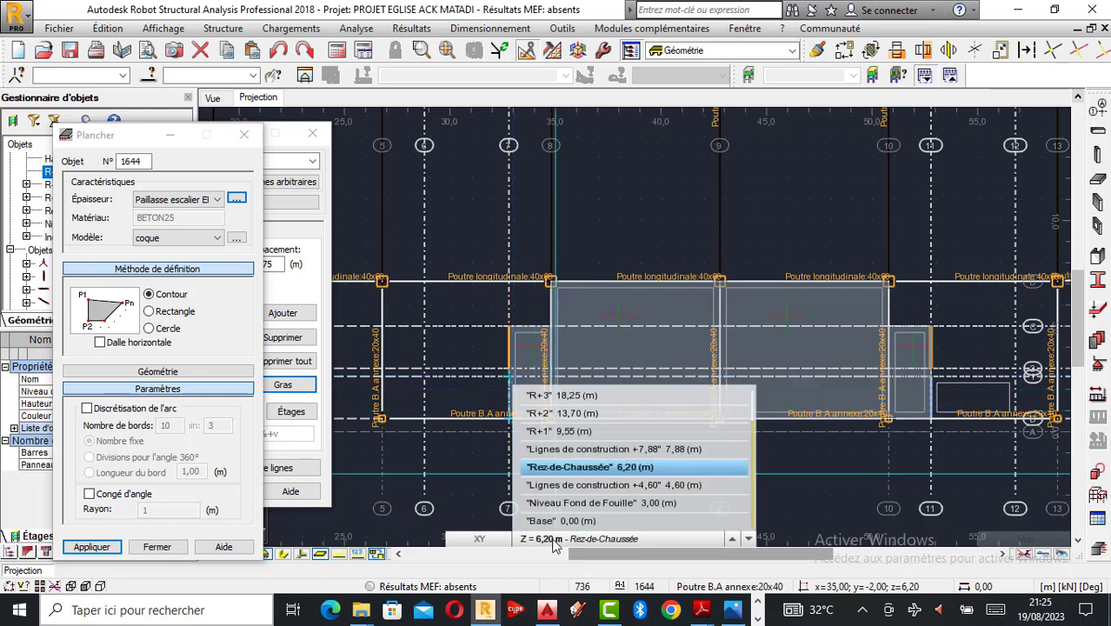
left_click(563, 449)
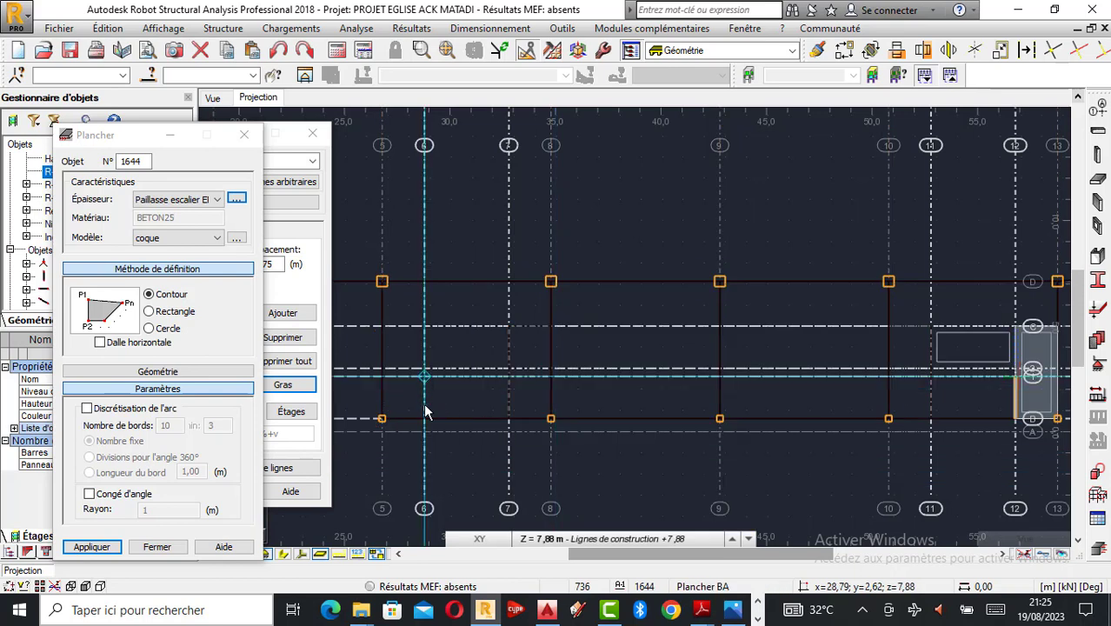
left_click(424, 419)
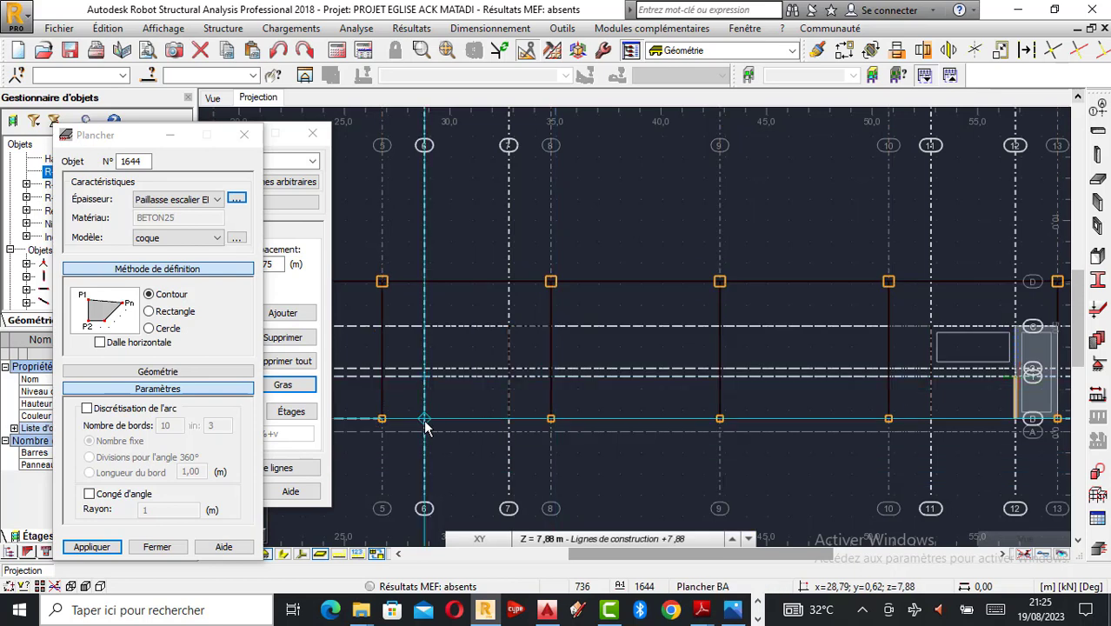
left_click(545, 539)
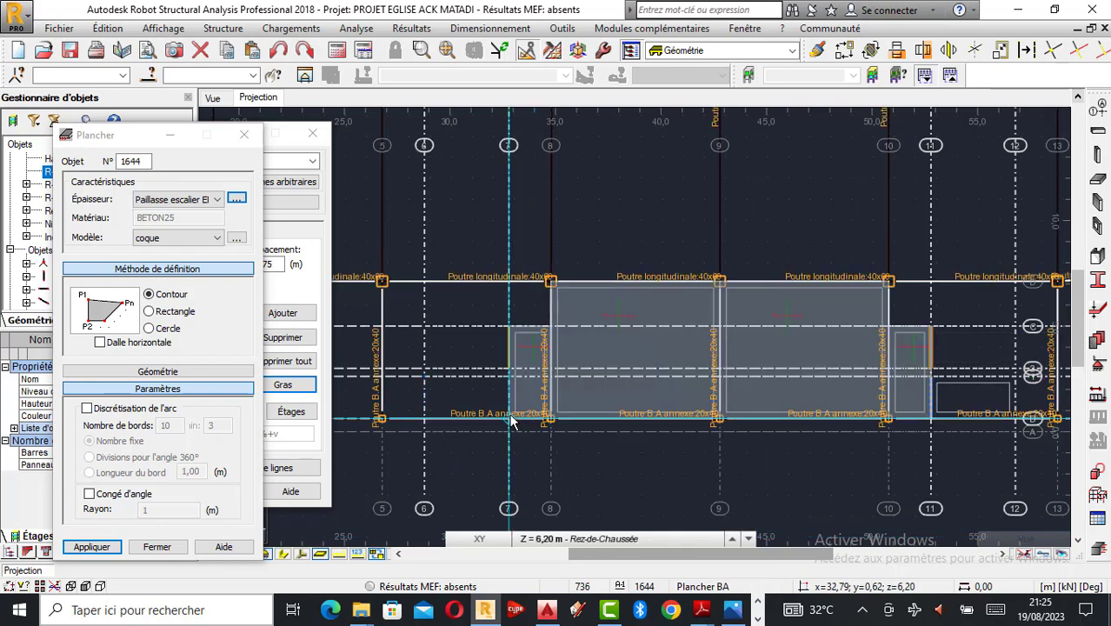
Step: Draw the intermediate landing panel between axes 5 and 6 across the full staircase width at the Lignes de construction +7,88 level
left_click(551, 538)
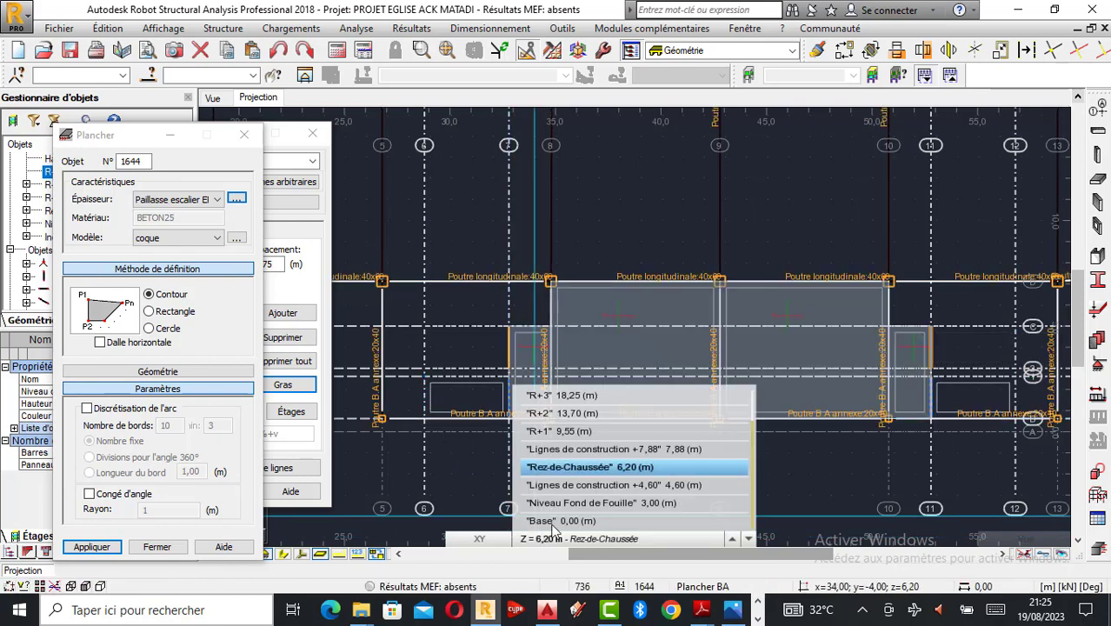
left_click(569, 450)
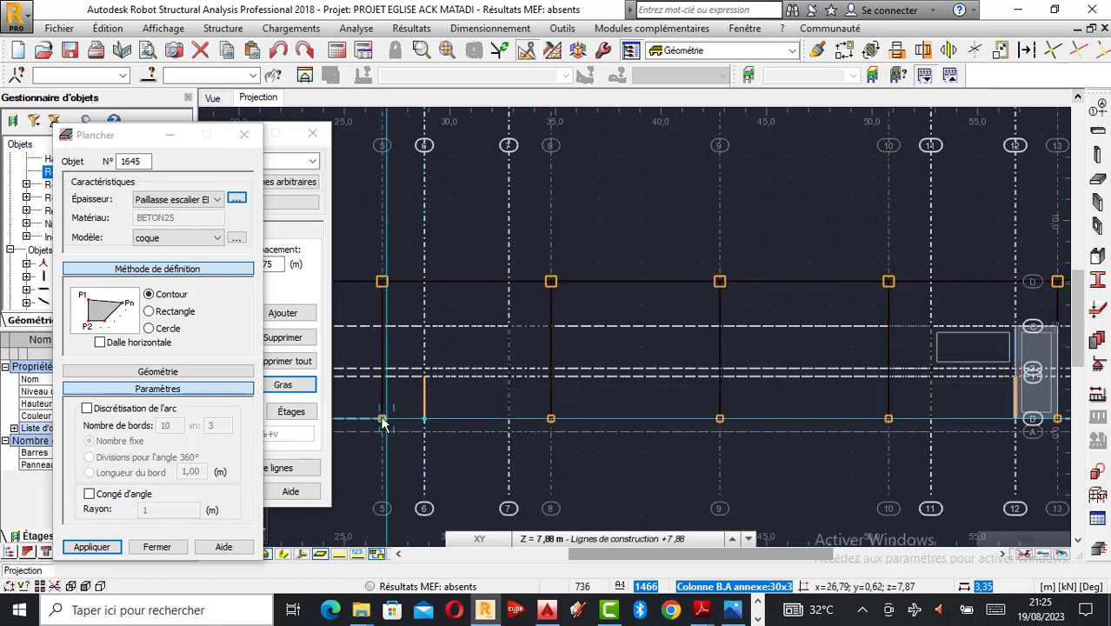
left_click(424, 328)
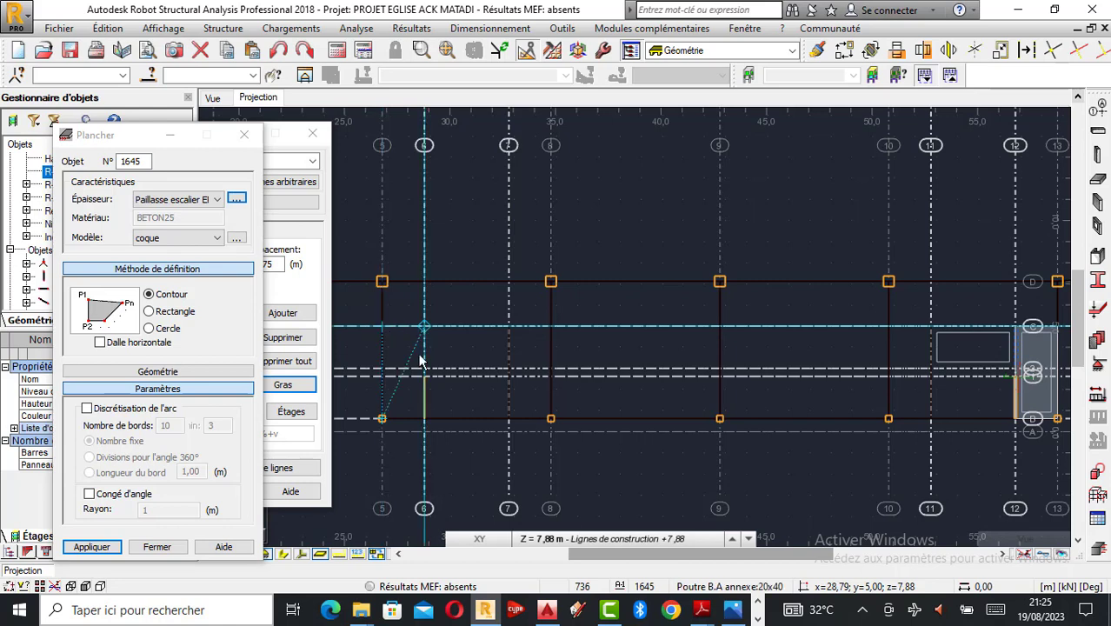
left_click(424, 420)
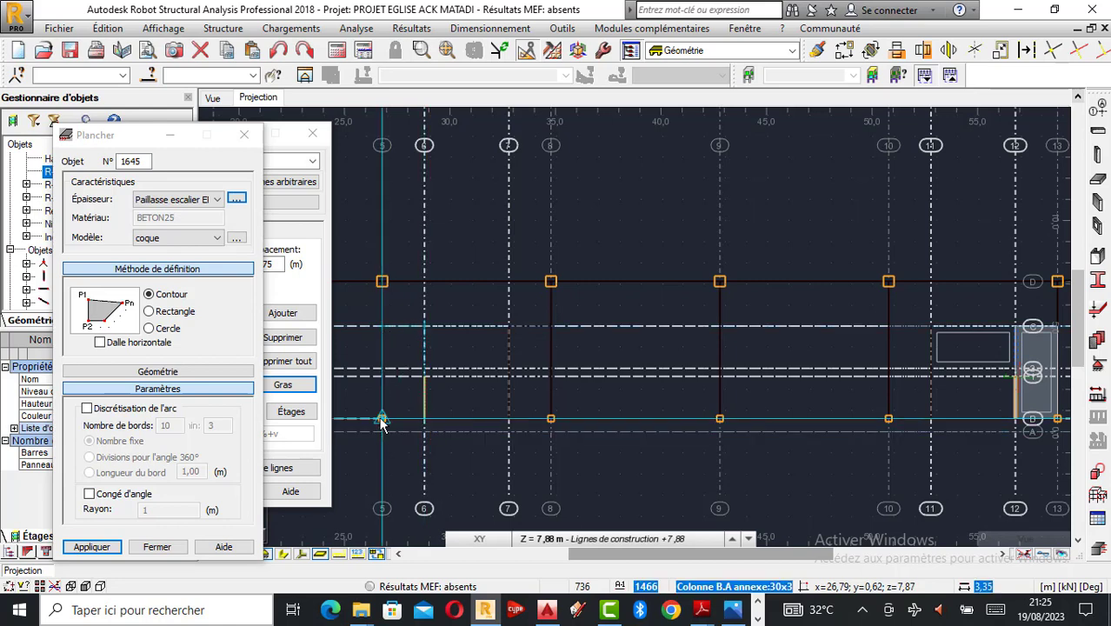
left_click(382, 420)
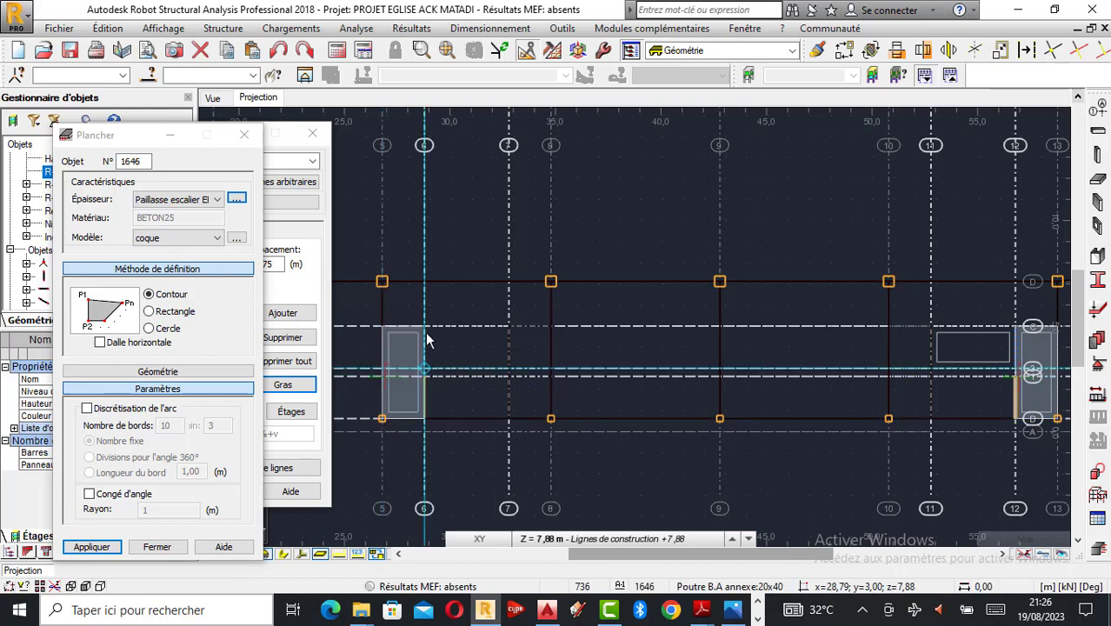
Step: Draw the fourth stair flight's contour between y = 3,00 and y = 5,00, rising from axis 6 at 7,88 m to axis 7 at 9,55 m
left_click(600, 539)
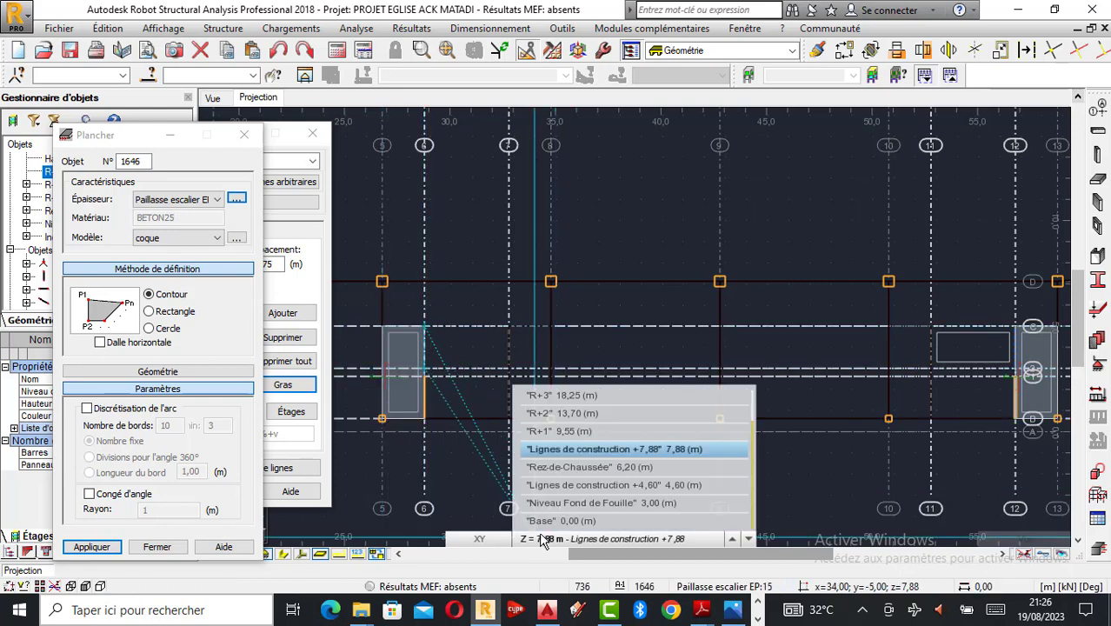
left_click(574, 430)
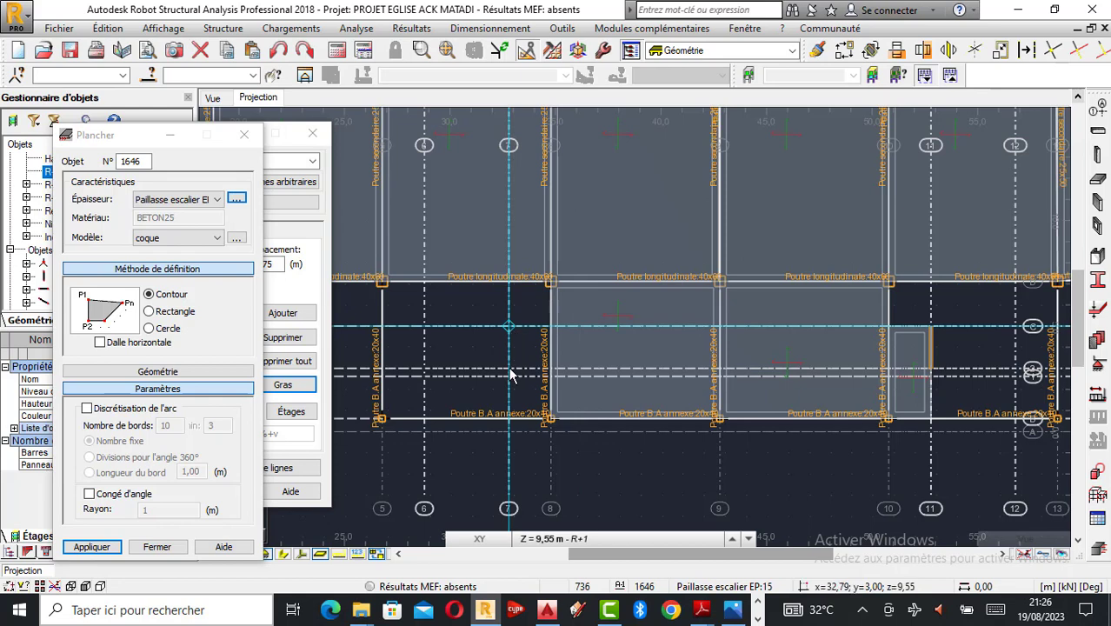
left_click(547, 539)
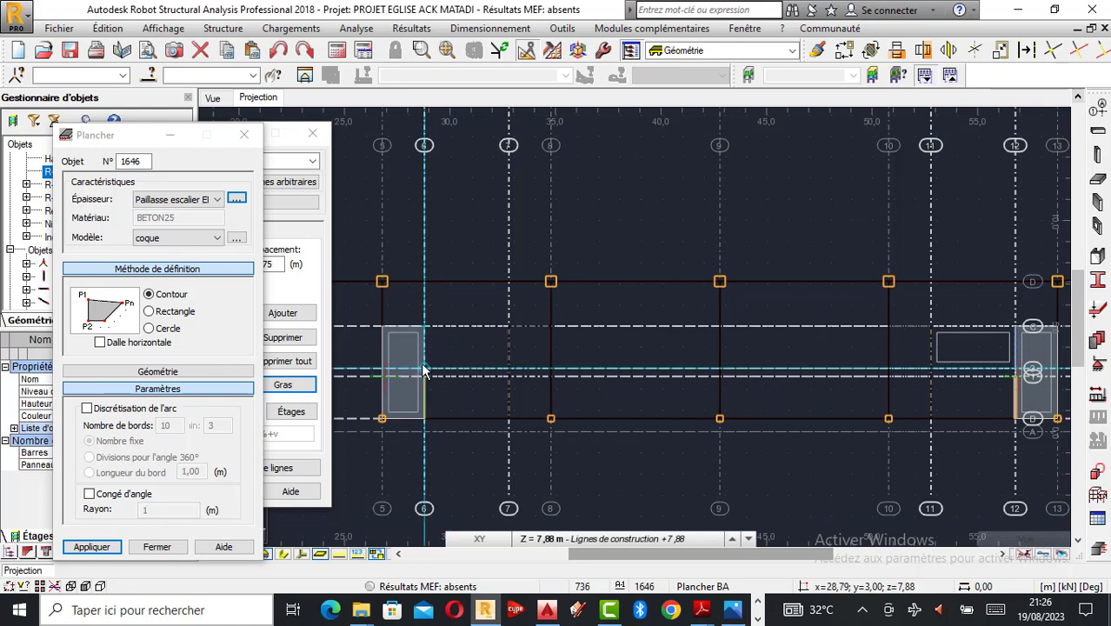
left_click(424, 369)
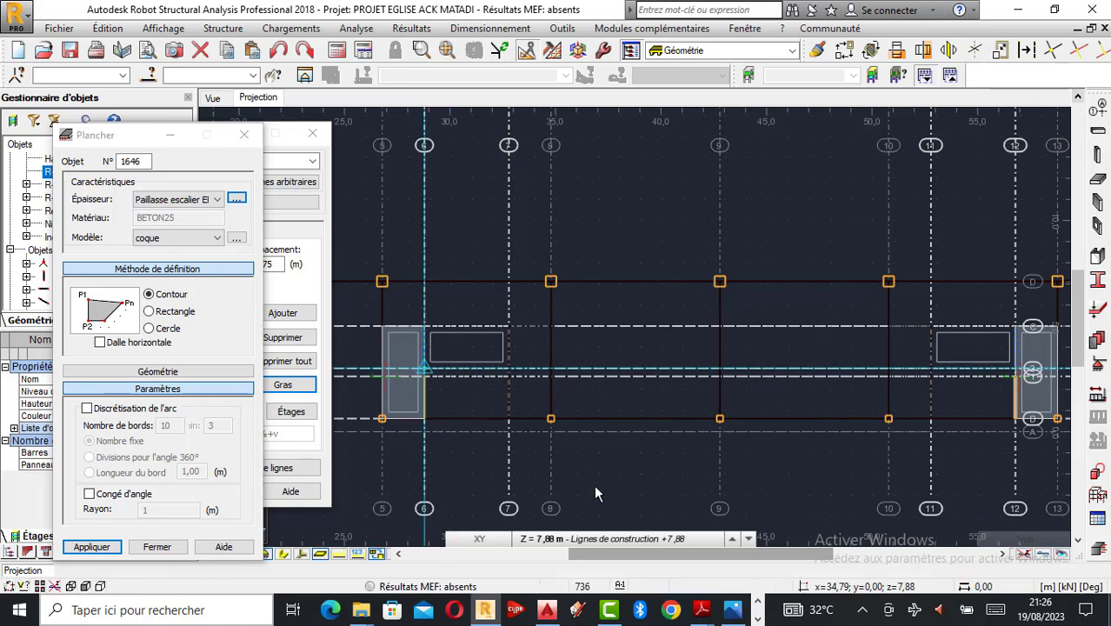
Step: Draw the landing panel between axes 7 and 8 across the full staircase width at the R+1 level, 9,55 m
left_click(549, 539)
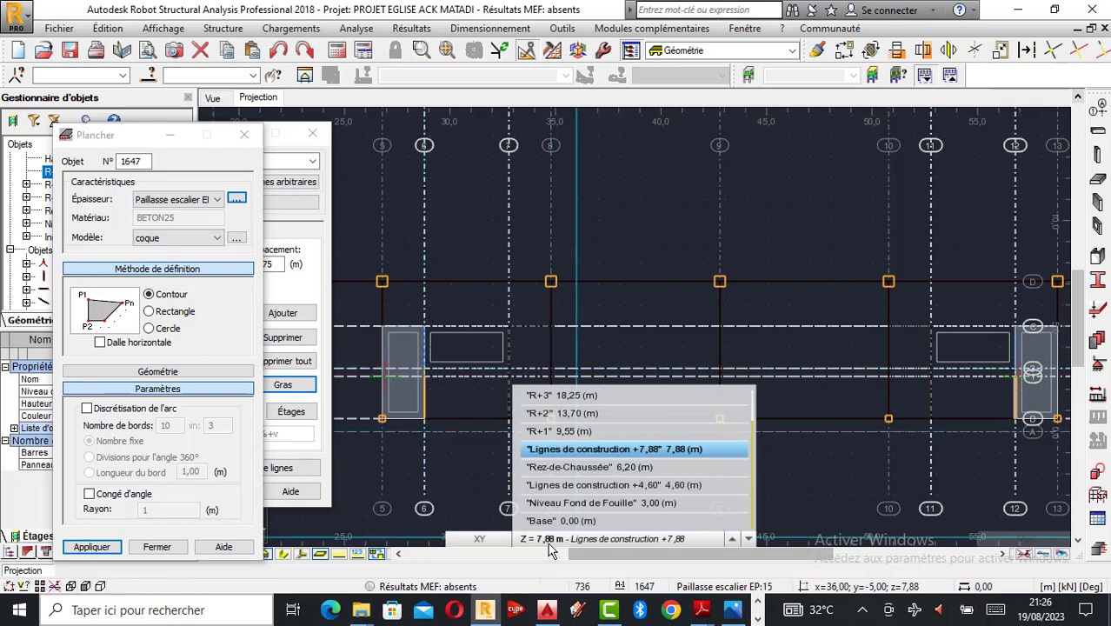
left_click(563, 431)
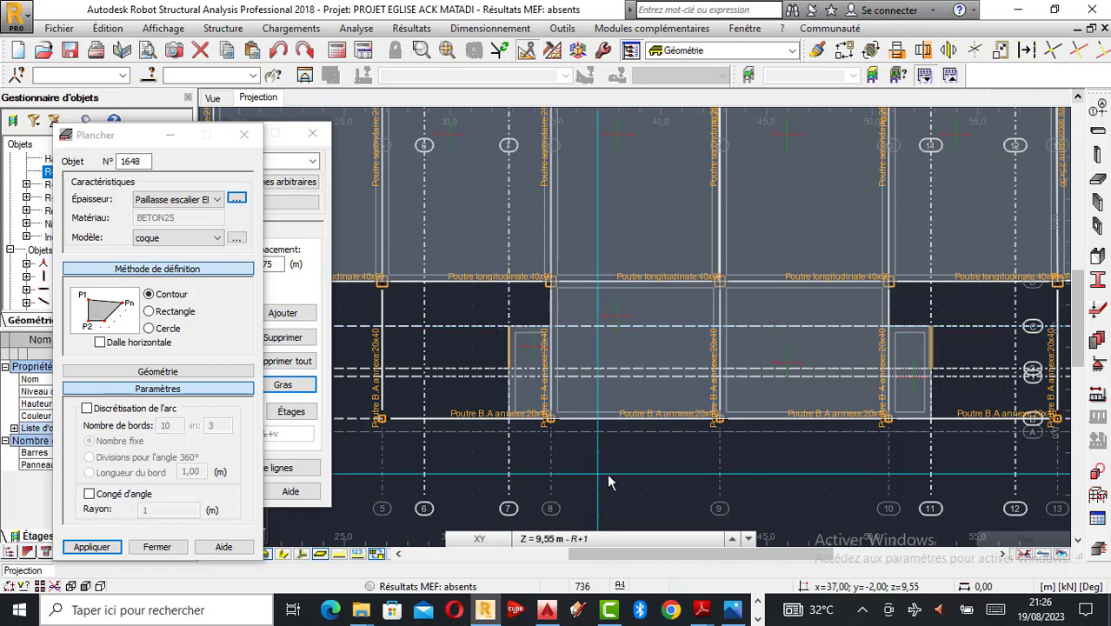
Step: Examine the R+1 plan, comparing the annex containing the staircases with the opposite annex near y = 83,53
scroll(611, 483, "down", 3)
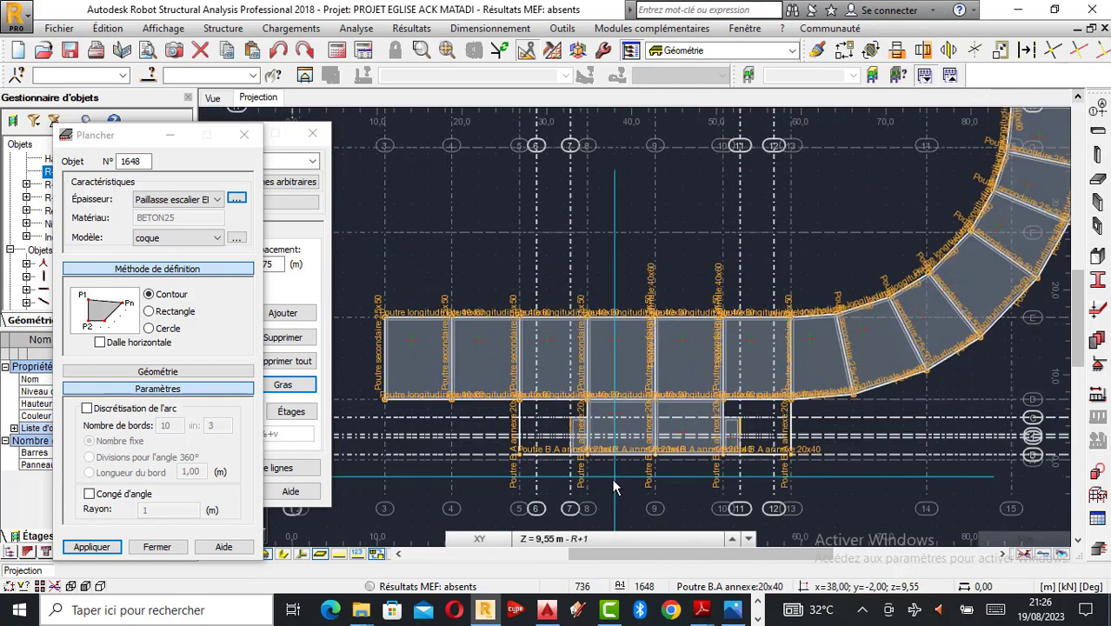
scroll(651, 478, "down", 3)
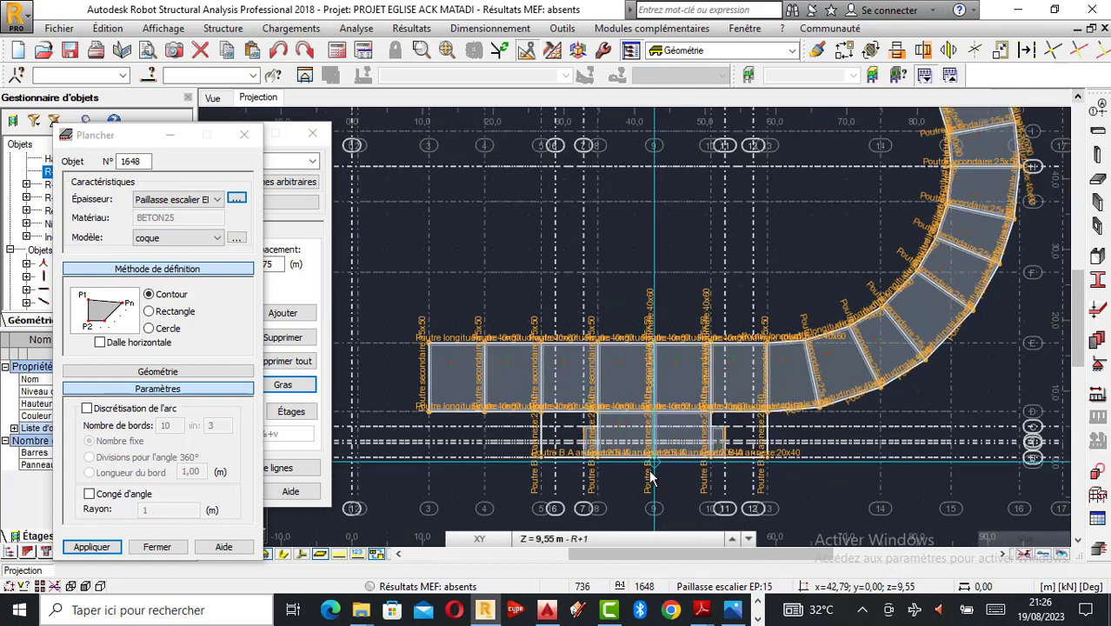
scroll(651, 472, "down", 1)
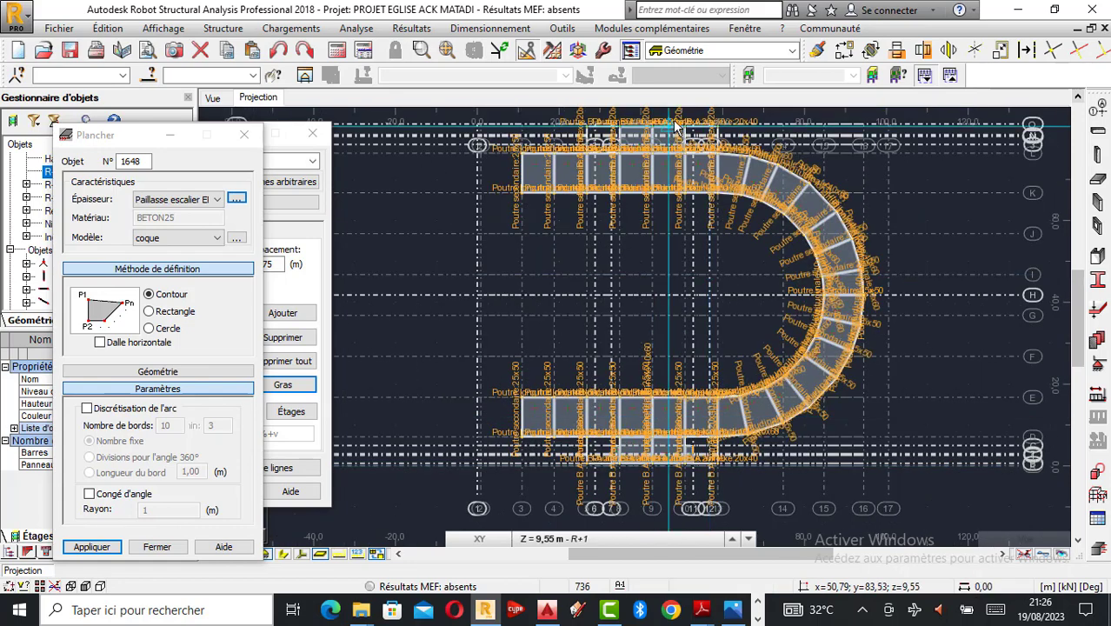
scroll(690, 120, "up", 1)
scroll(691, 126, "up", 4)
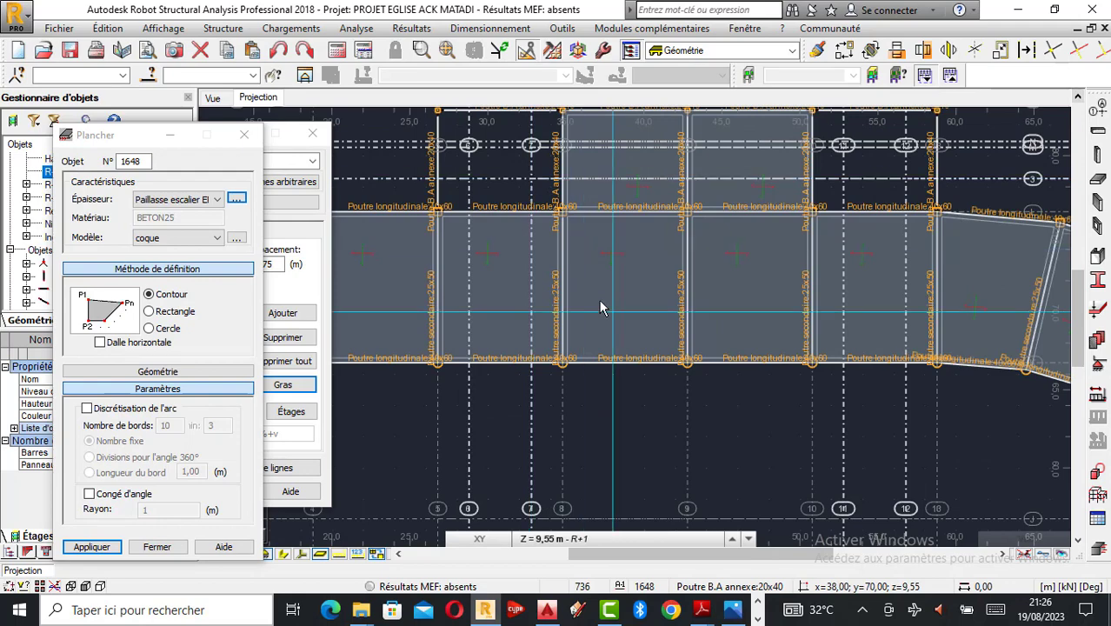
scroll(576, 228, "down", 5)
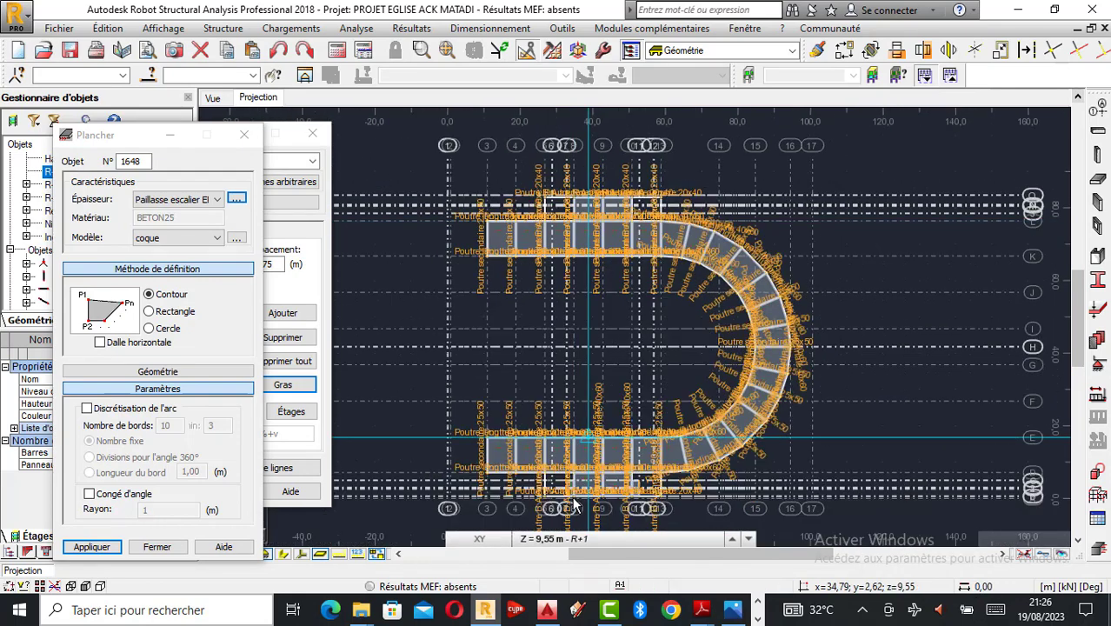
scroll(567, 513, "up", 2)
scroll(567, 513, "up", 3)
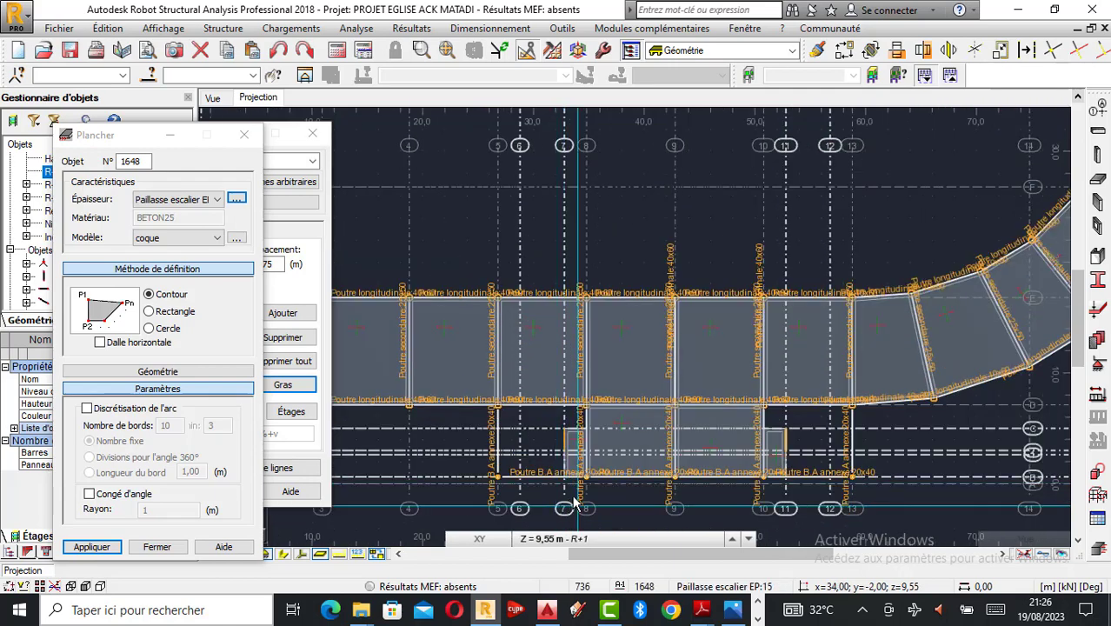
Step: Display the Niveau Fond de Fouille level at 3,00 m and examine the staircase zones of both annexes
left_click(551, 539)
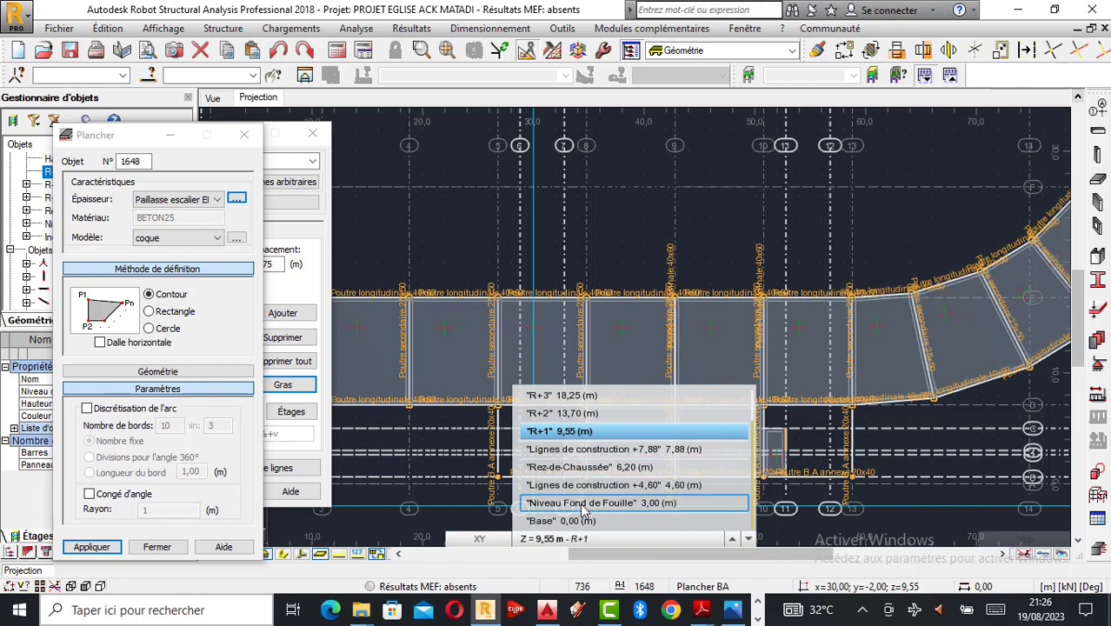
left_click(584, 511)
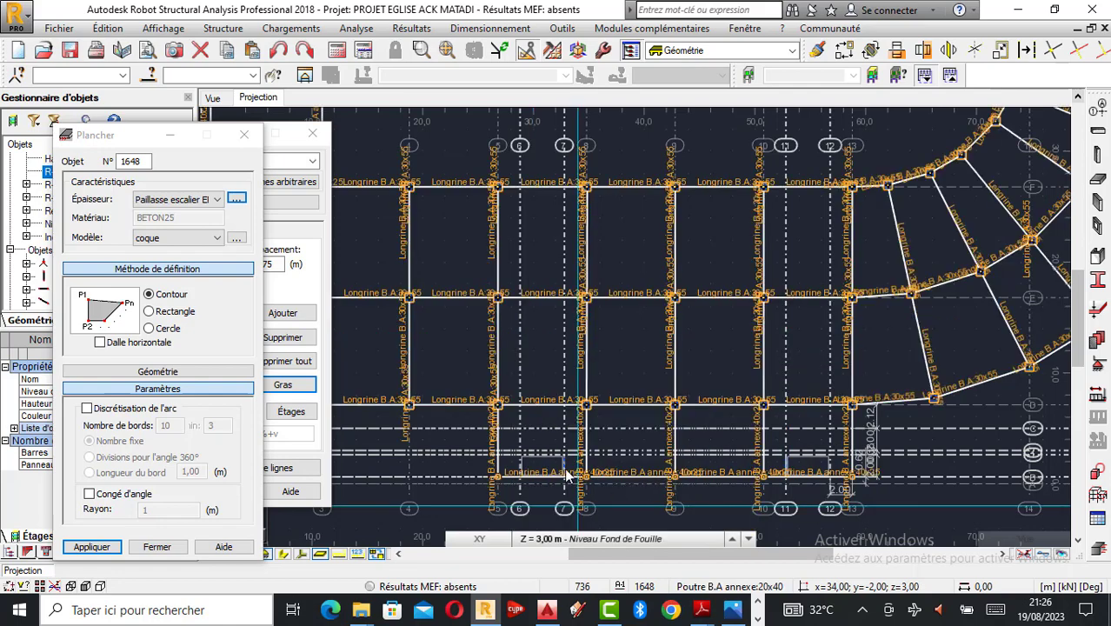
scroll(564, 487, "up", 2)
scroll(561, 485, "up", 1)
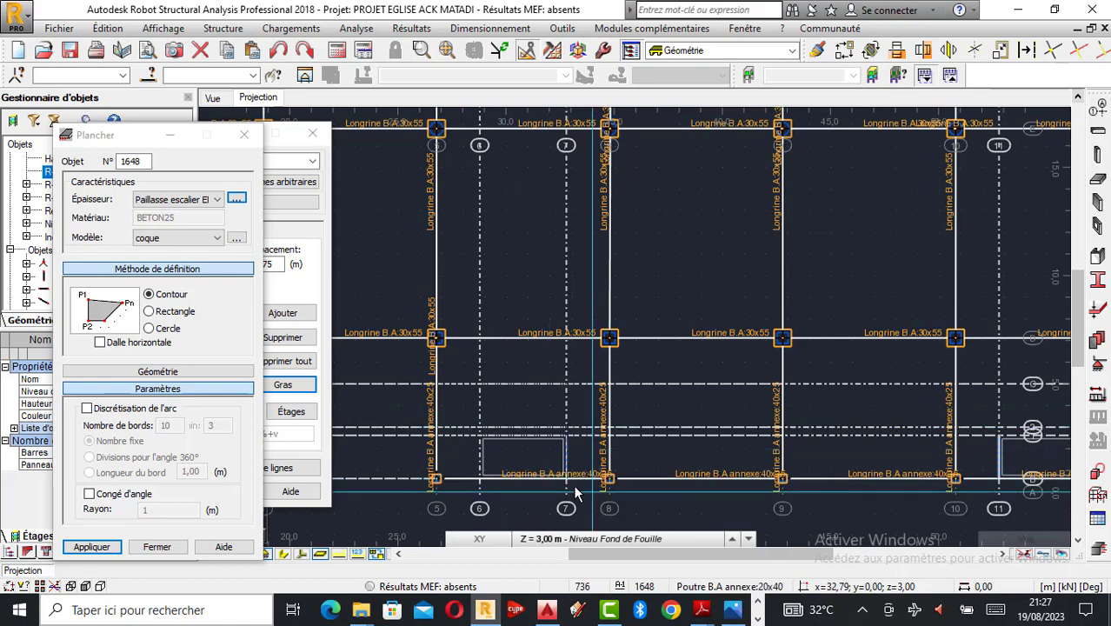
scroll(594, 500, "down", 1)
scroll(594, 500, "down", 4)
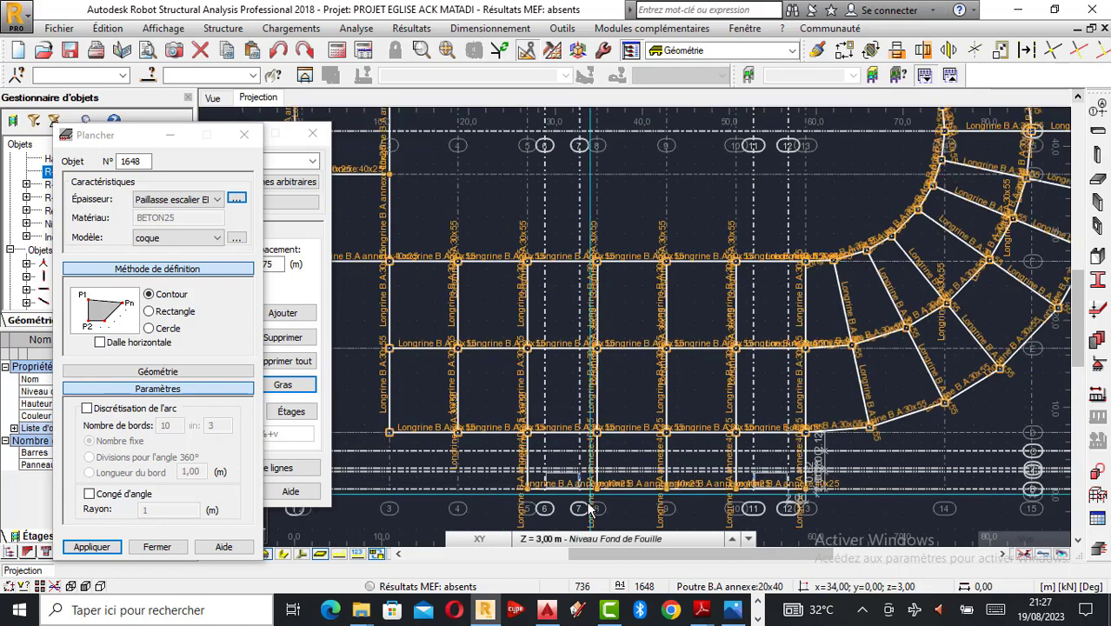
scroll(589, 510, "down", 2)
scroll(585, 188, "up", 2)
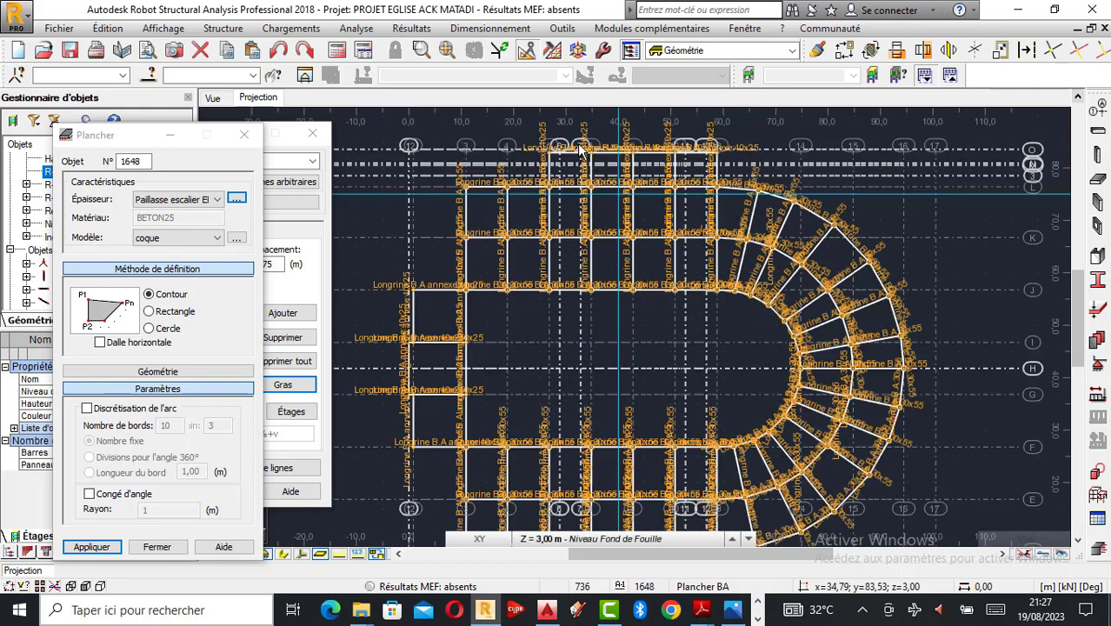
scroll(563, 156, "up", 2)
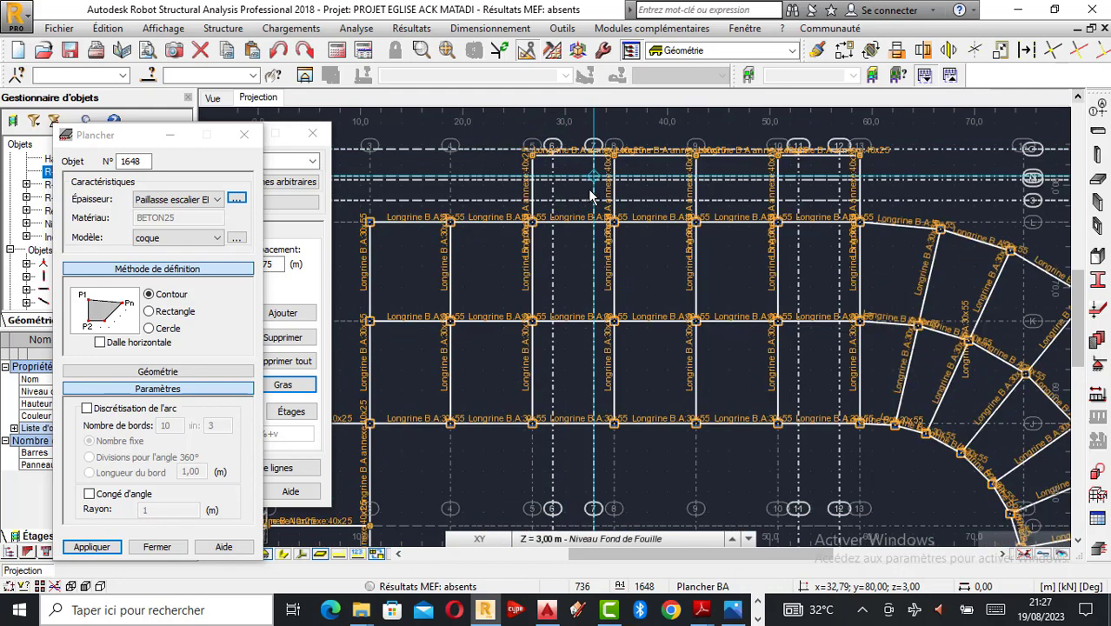
Step: Switch to ETAGE EGLISE.pdf in Adobe Reader and examine the foyer staircases at both ends of the first-floor plan
left_click(701, 609)
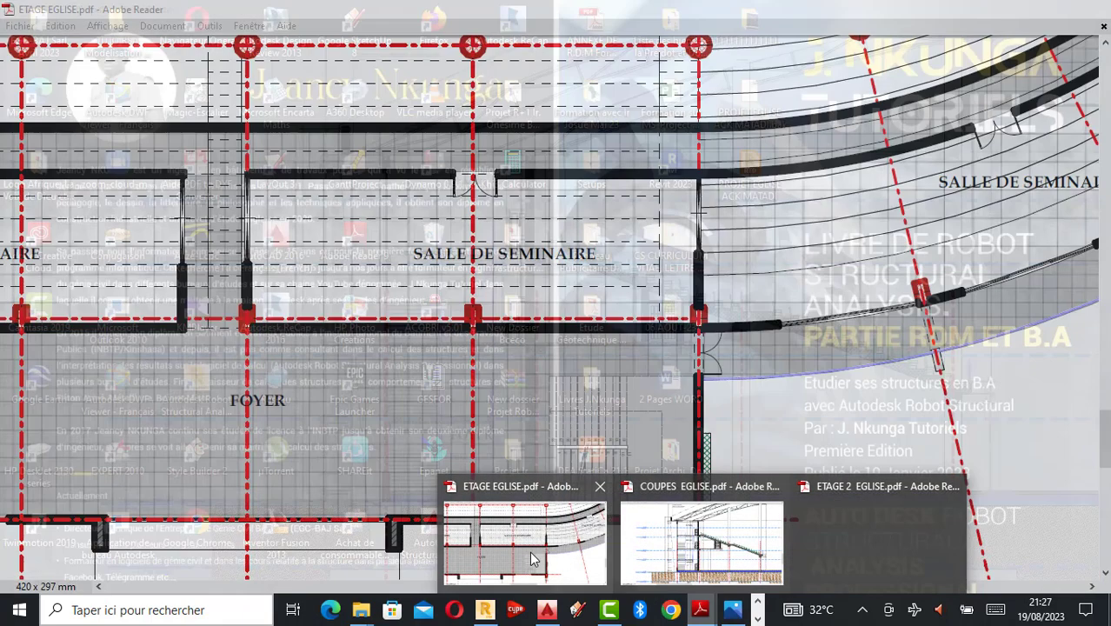
left_click(534, 560)
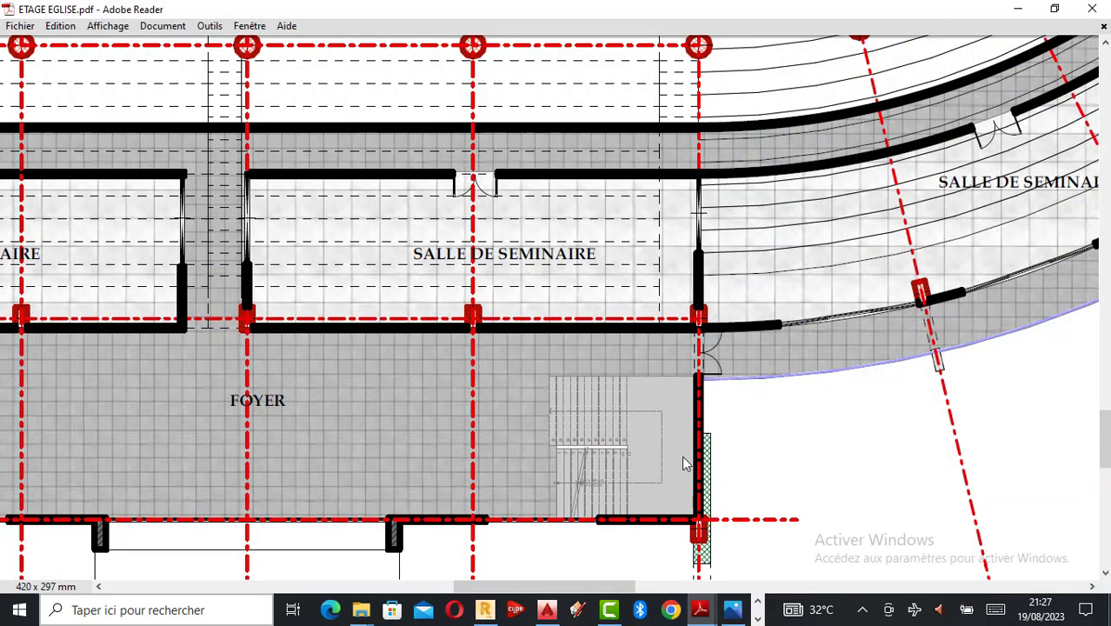
scroll(682, 456, "down", 2, "ctrl")
scroll(670, 518, "down", 3, "ctrl")
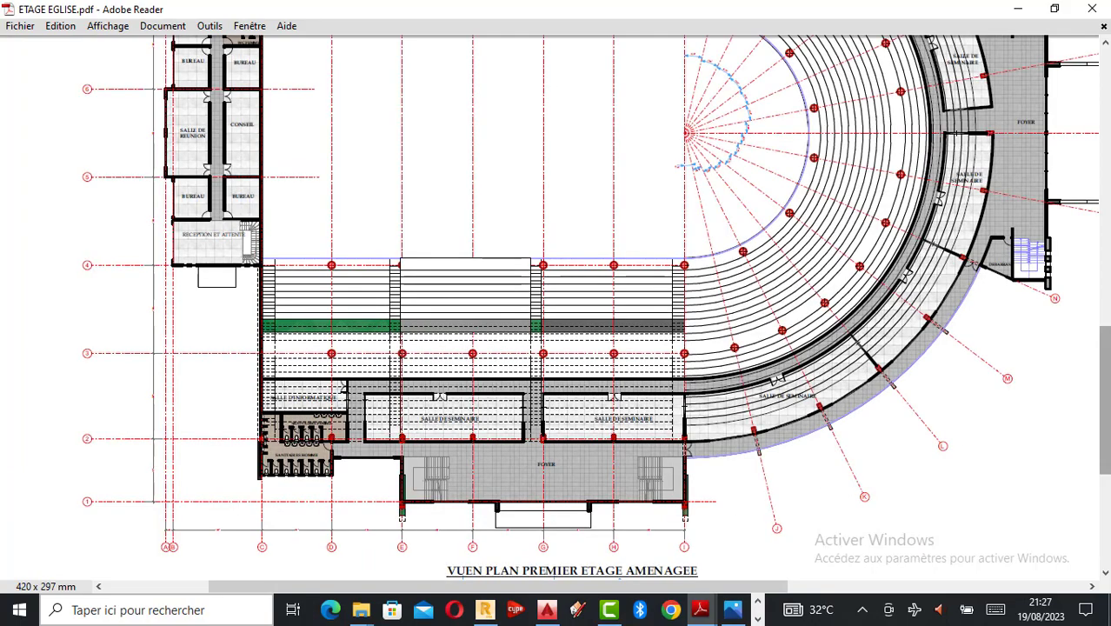
left_click_drag(1104, 391, 1106, 185)
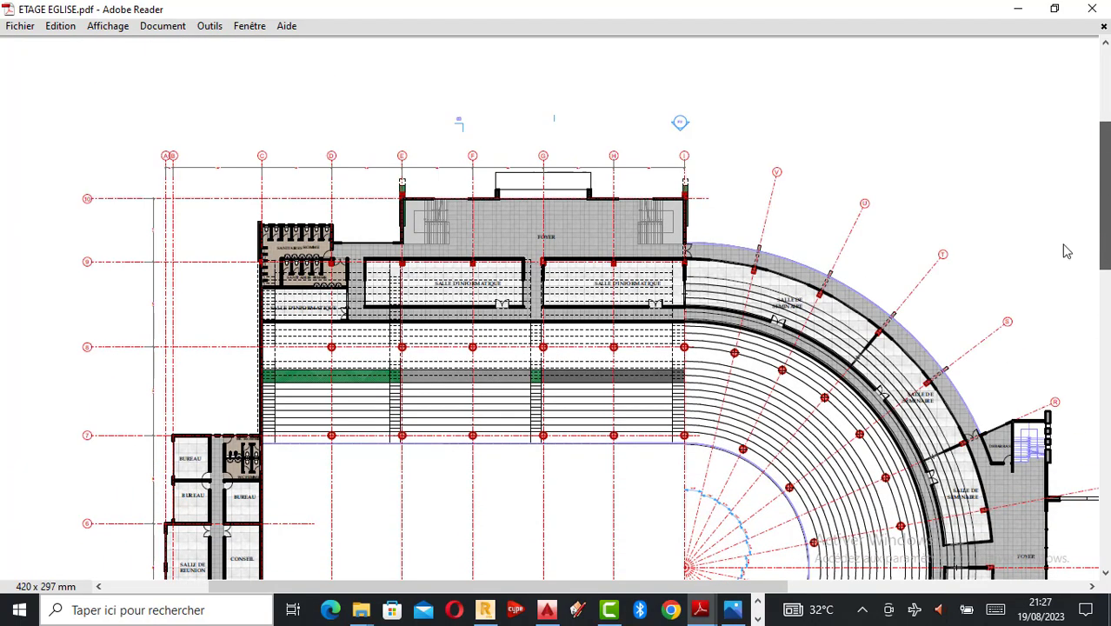
Step: Return to Robot Structural Analysis and examine the opposite annex and the modelled staircase zones on the 3,00 m plan
left_click(484, 609)
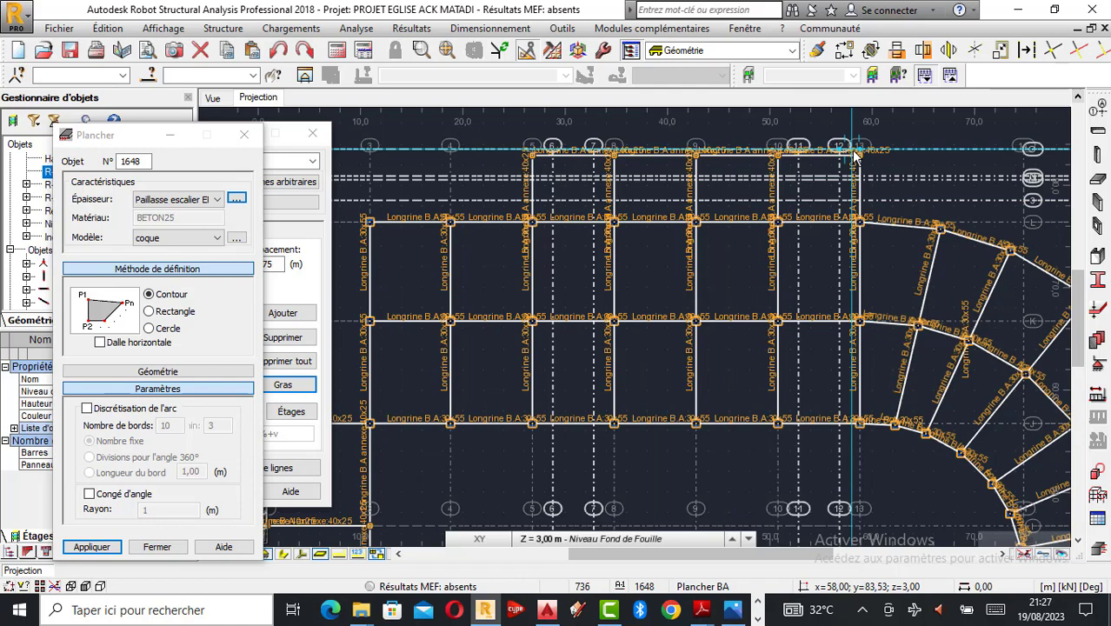
scroll(756, 153, "down", 4)
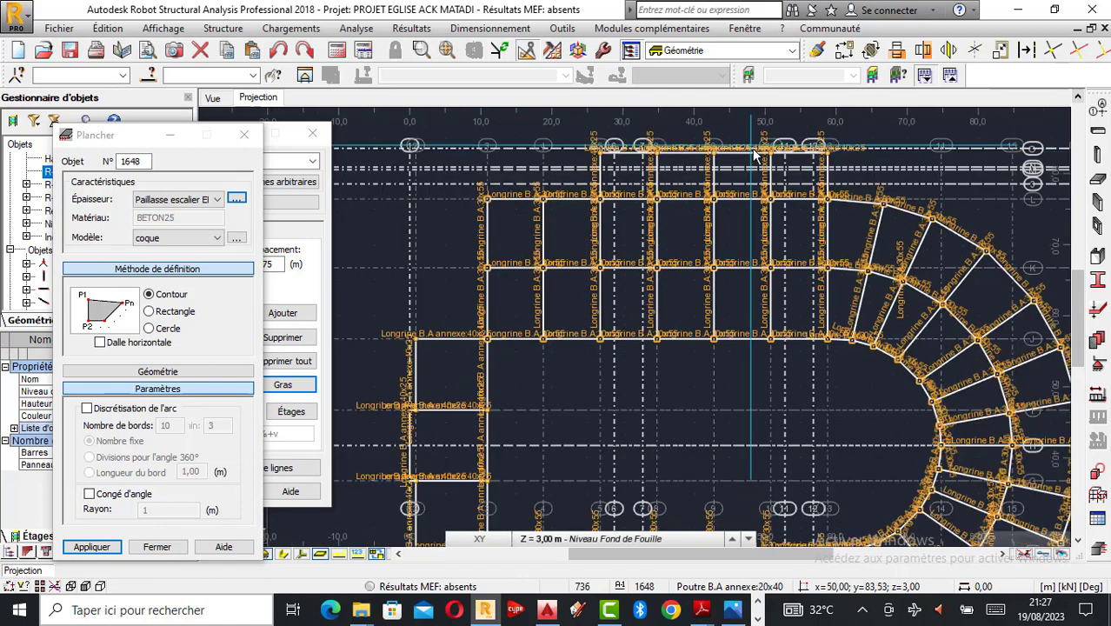
scroll(756, 152, "up", 1)
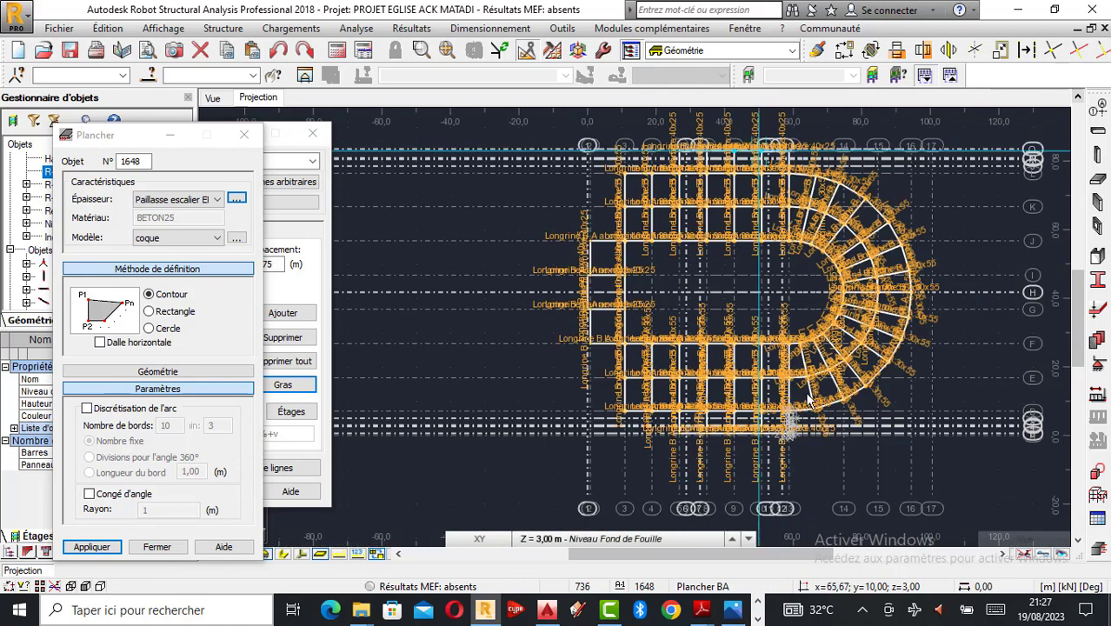
scroll(778, 438, "up", 2)
scroll(779, 437, "up", 4)
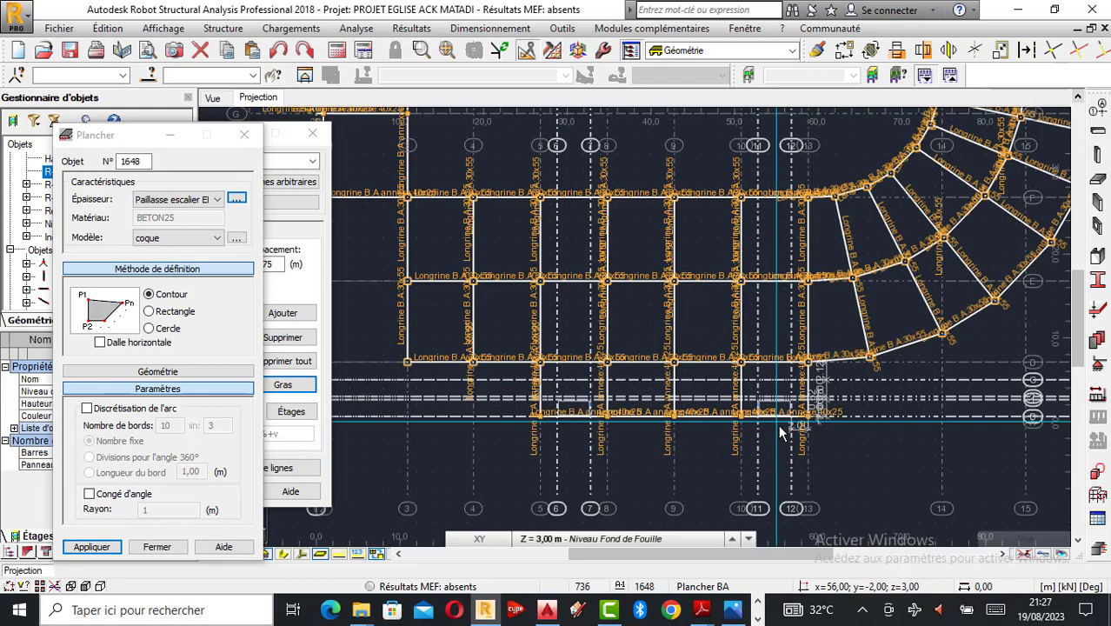
Step: Draw an inclined Paillasse escalier EP:15 flight in the opposite annex between axes 11 and 12, y=82,91 to 80,91, rising from 3,00 m to 4,60 m
scroll(759, 482, "down", 4)
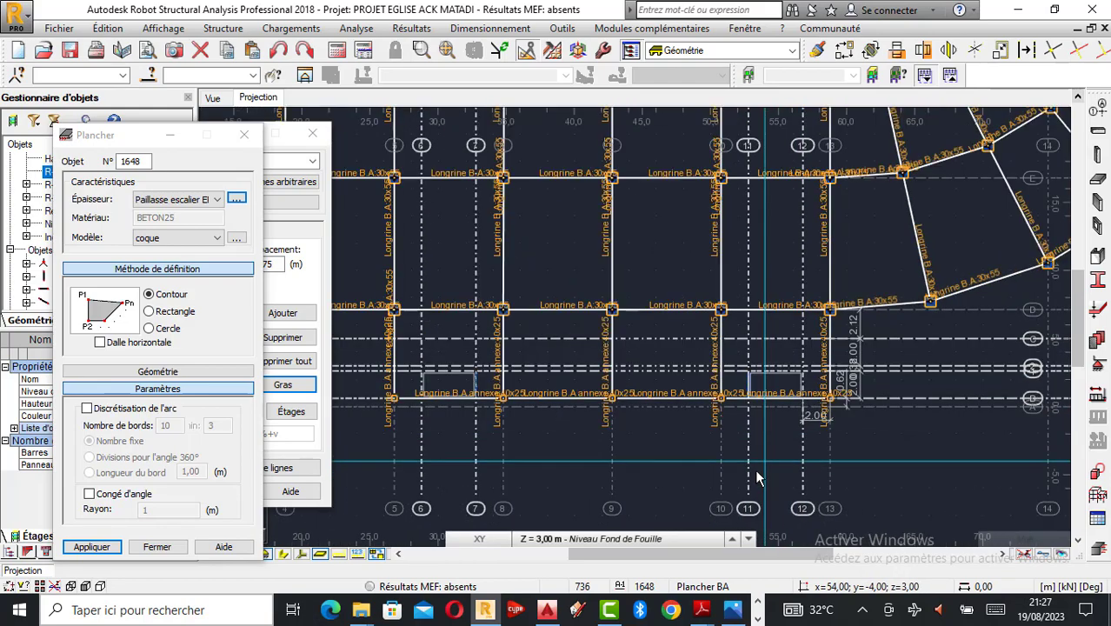
scroll(753, 478, "down", 5)
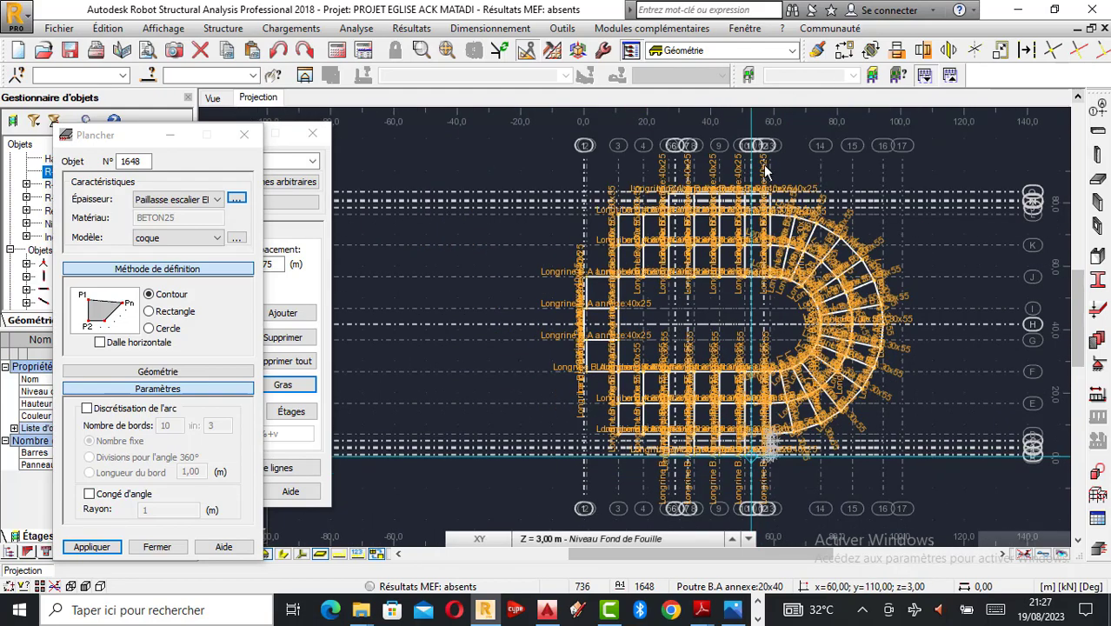
scroll(758, 205, "up", 3)
scroll(757, 209, "up", 5)
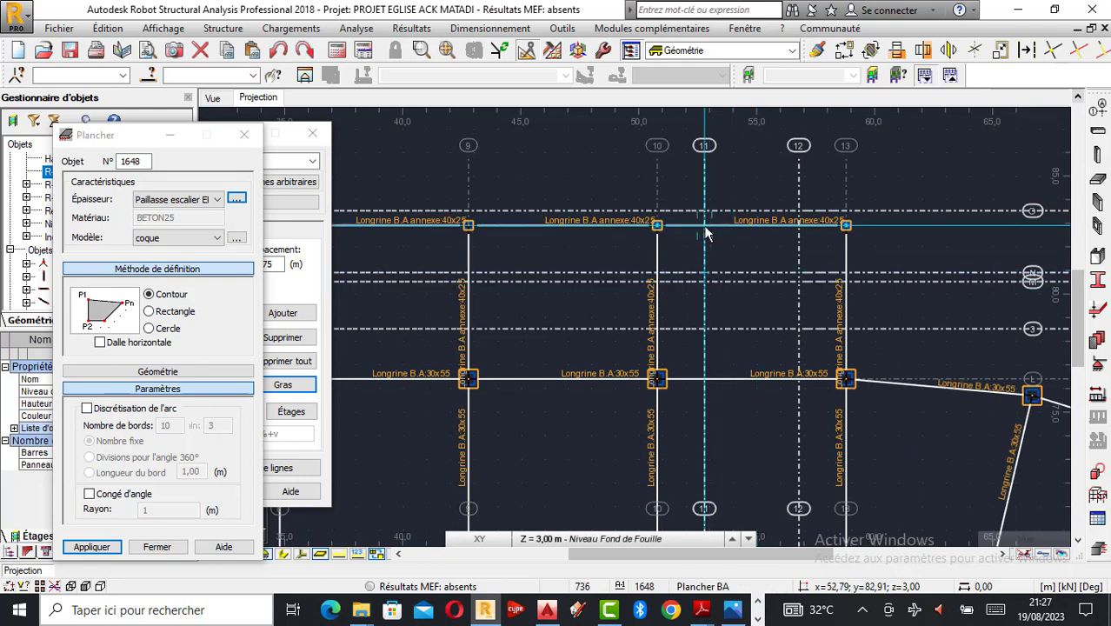
left_click(574, 538)
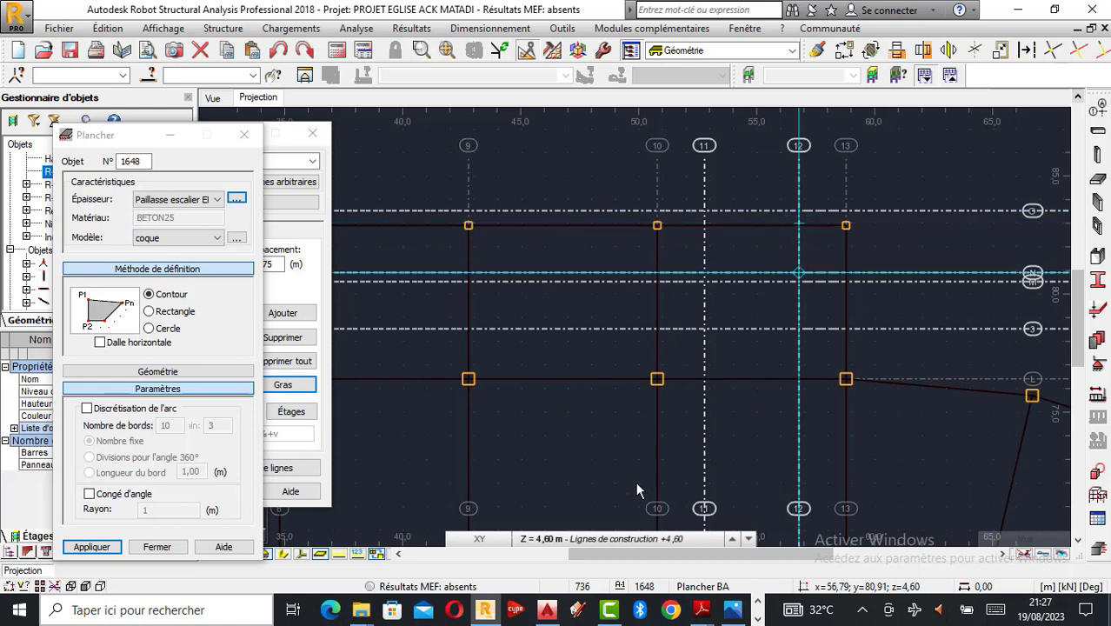
left_click(574, 540)
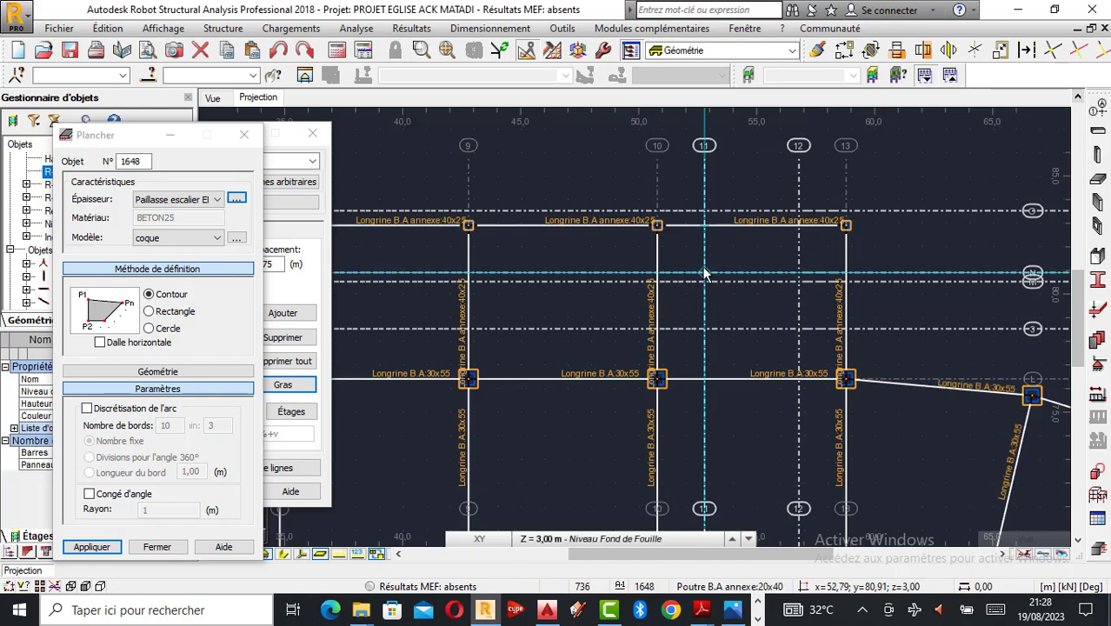
left_click(772, 262)
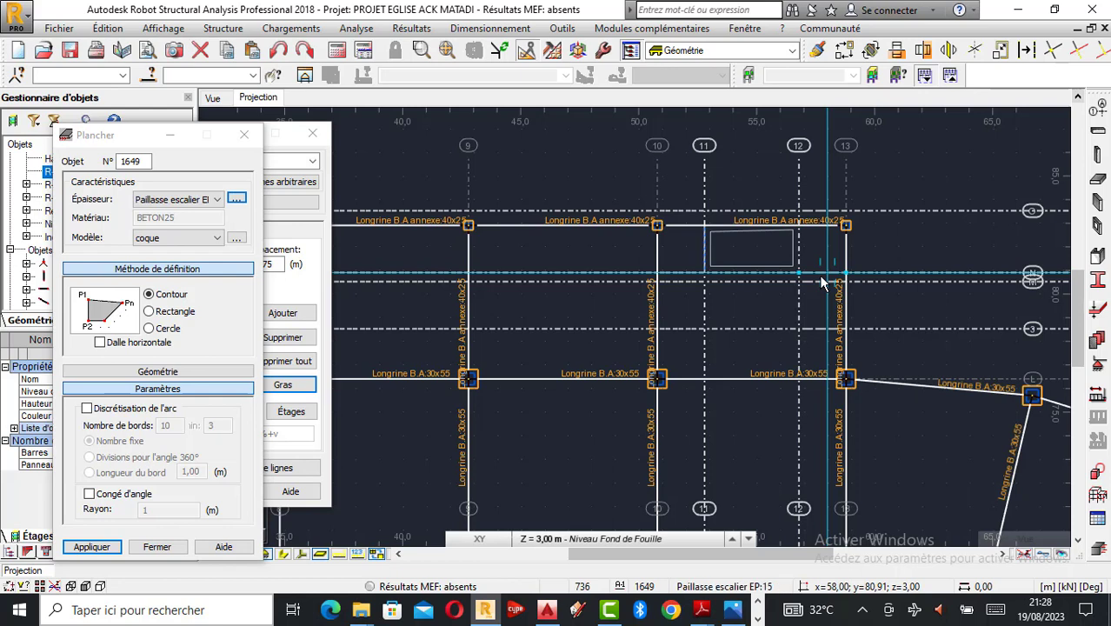
Step: Examine the new opposite-annex flight in plan and 3D, comparing it with the staircases already modelled in the first annex
scroll(755, 252, "down", 2)
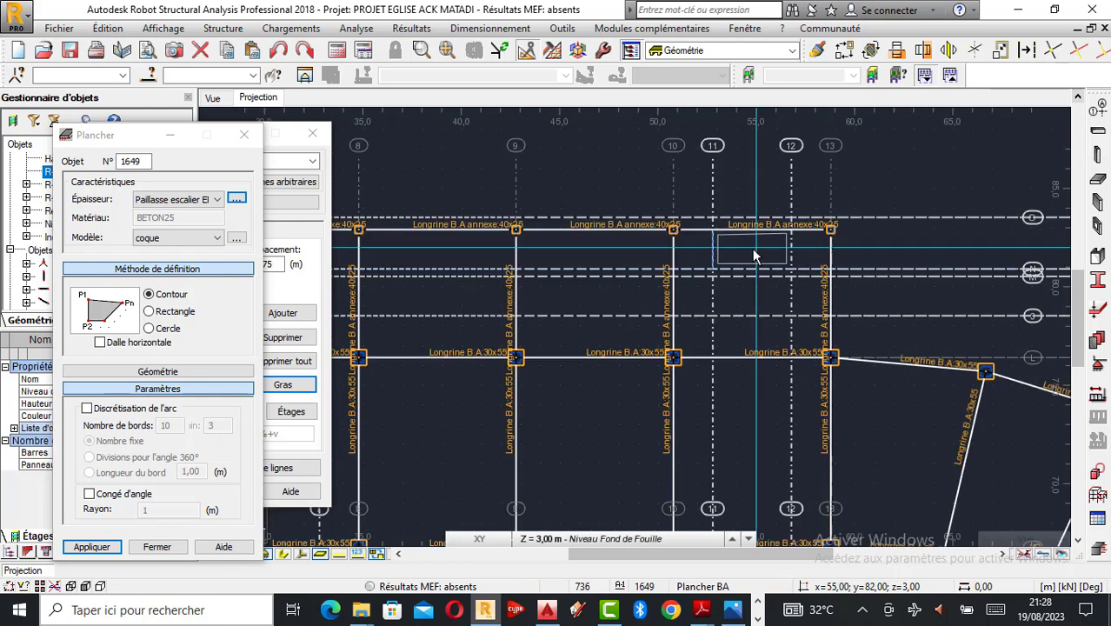
scroll(754, 255, "up", 1)
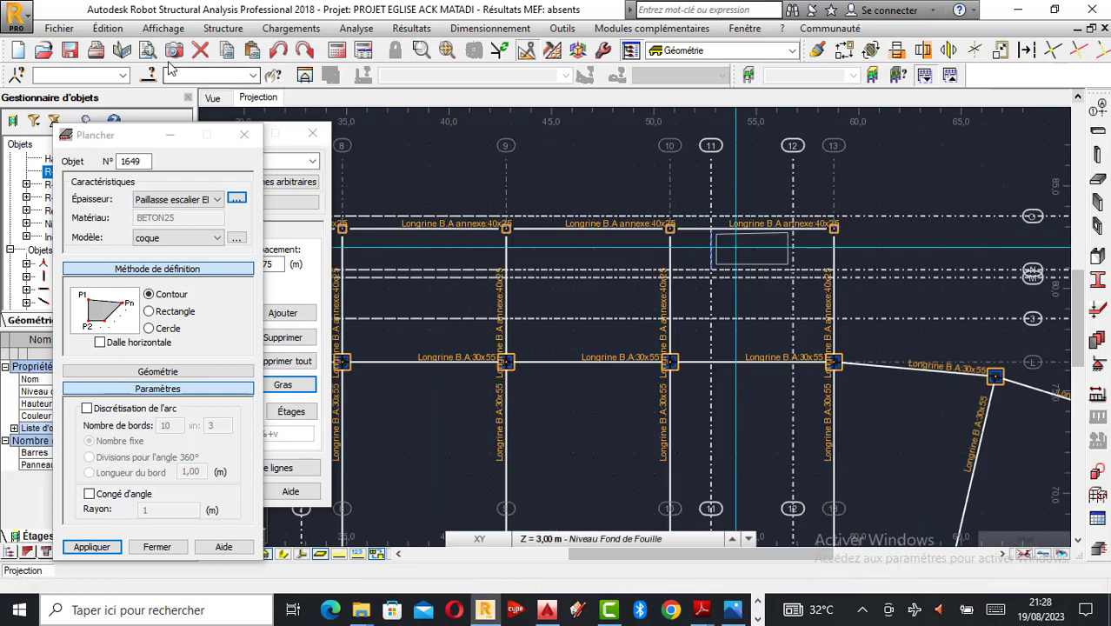
left_click(219, 99)
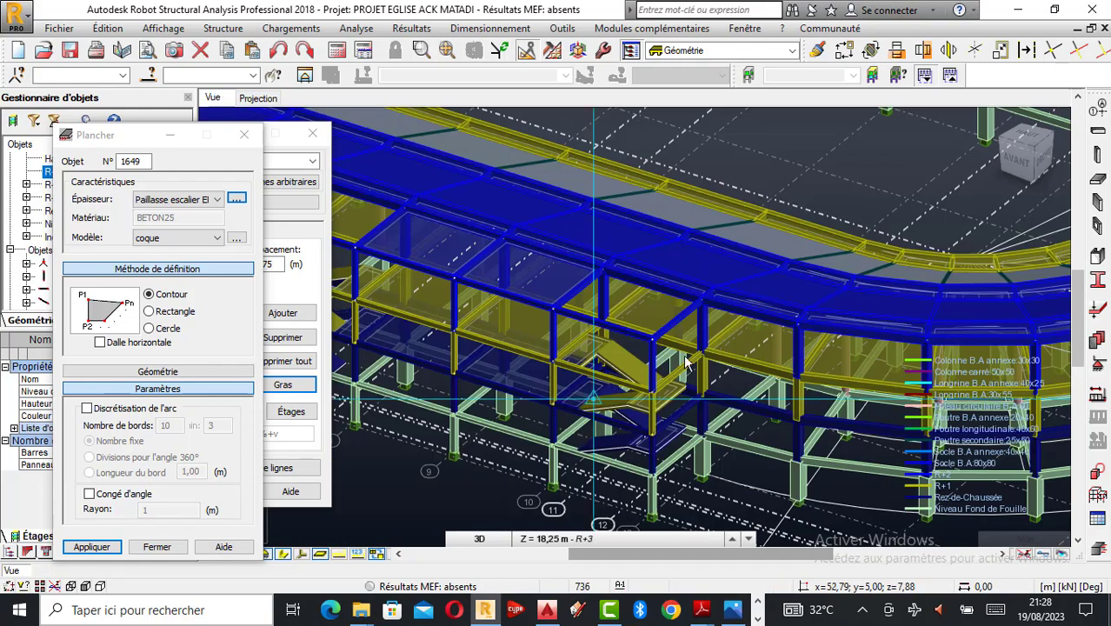
scroll(544, 426, "down", 2)
right_click(462, 452)
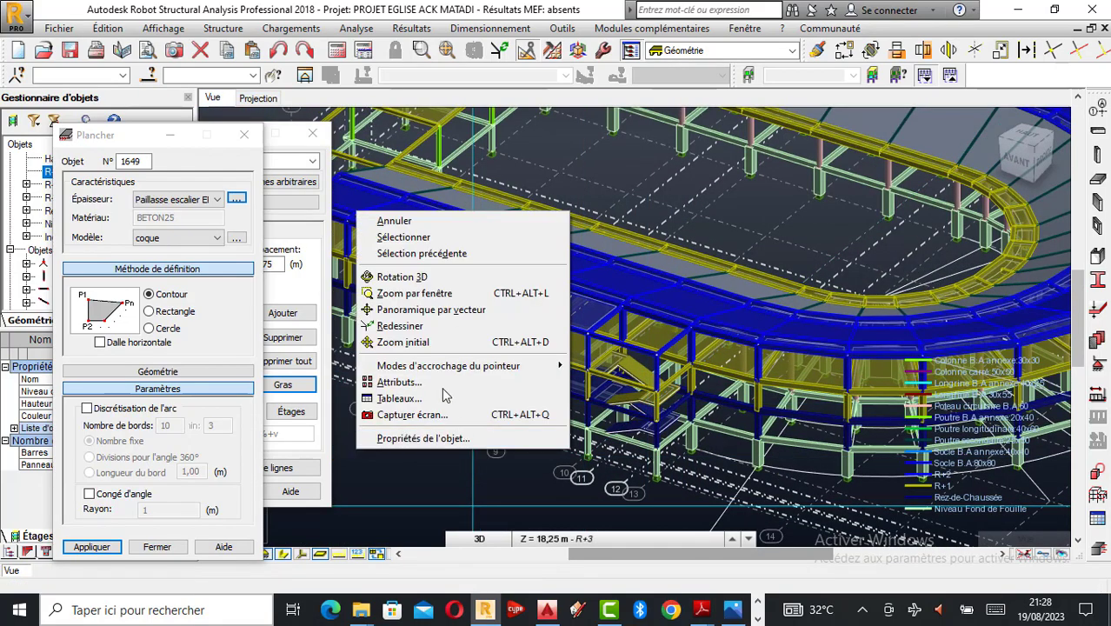
left_click(399, 276)
left_click_drag(631, 390, 665, 366)
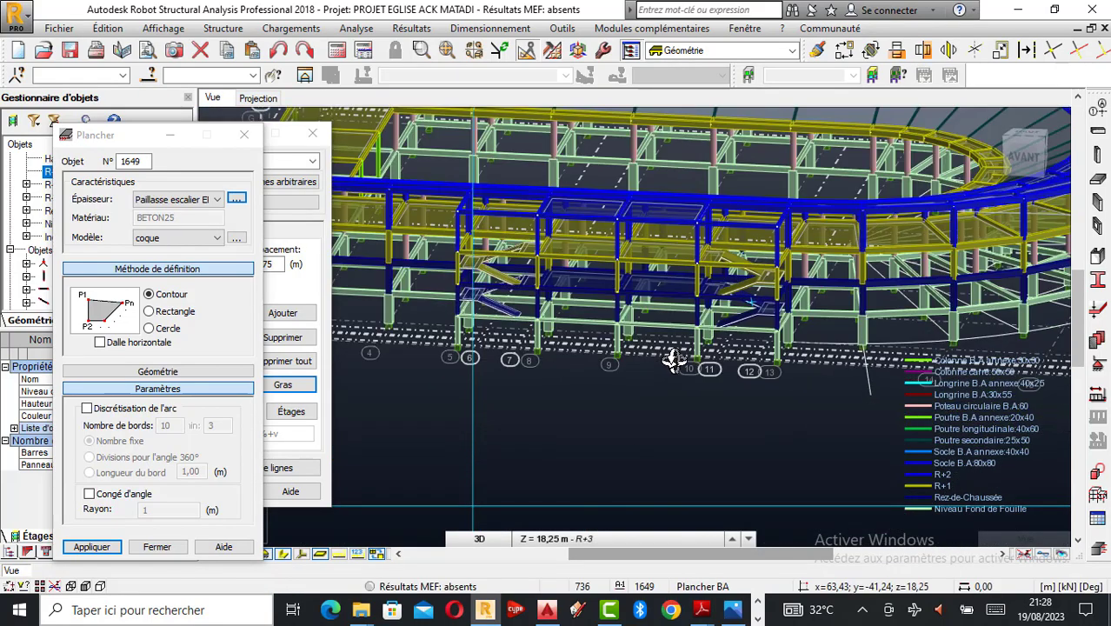
left_click_drag(526, 305, 652, 392)
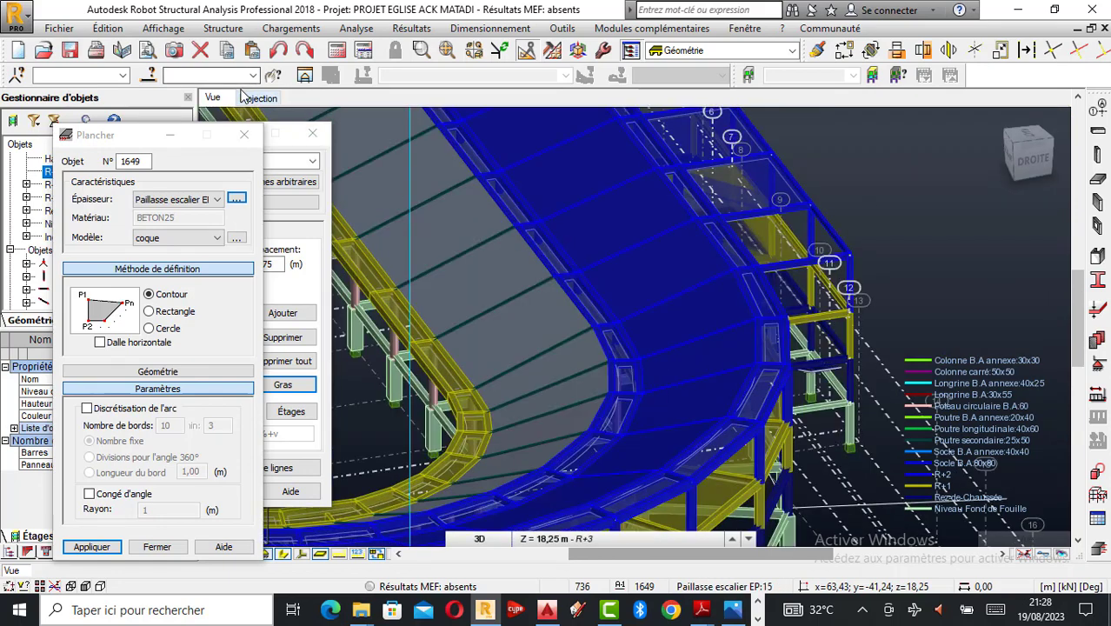
Step: Check the flight's upper edge at axis 12 on the 4,60 m construction-line plan and close the floor definition
left_click(257, 98)
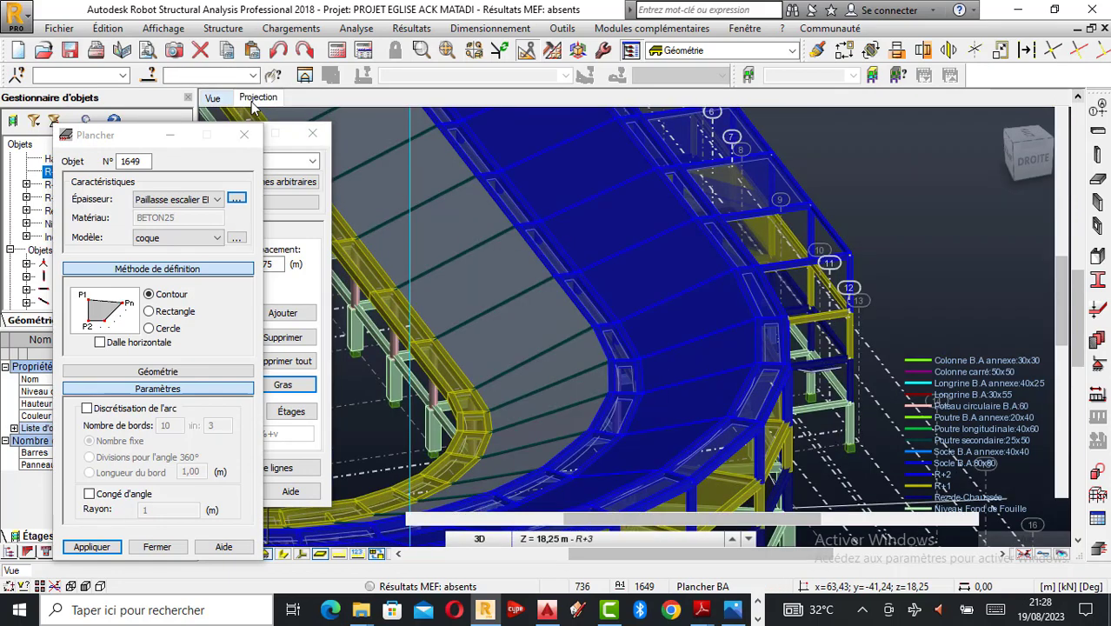
scroll(763, 245, "up", 1)
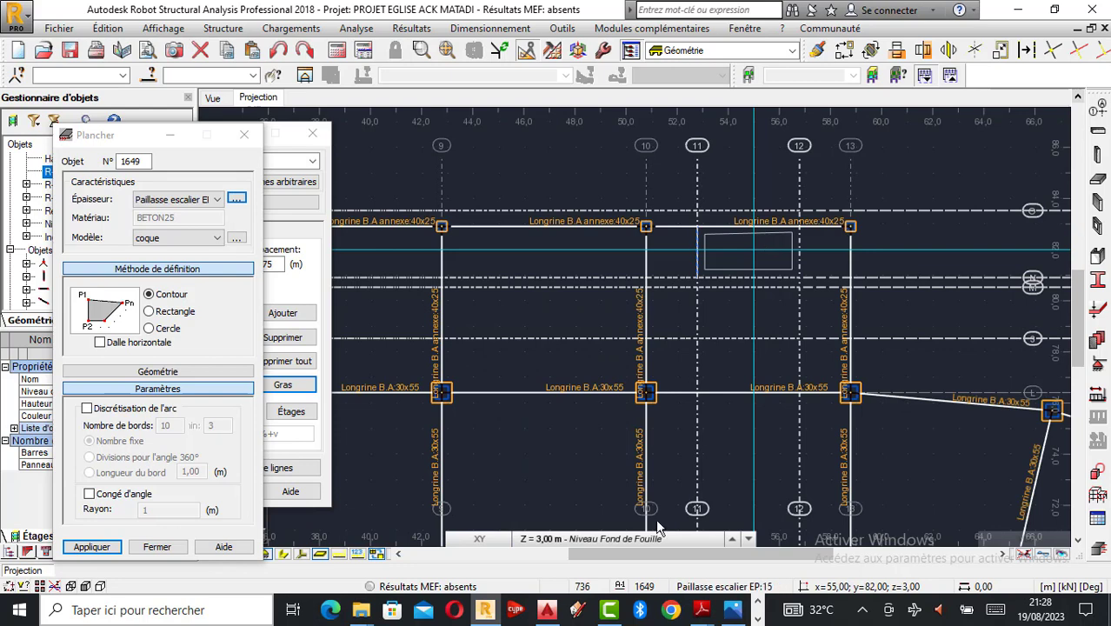
mouse_move(531, 541)
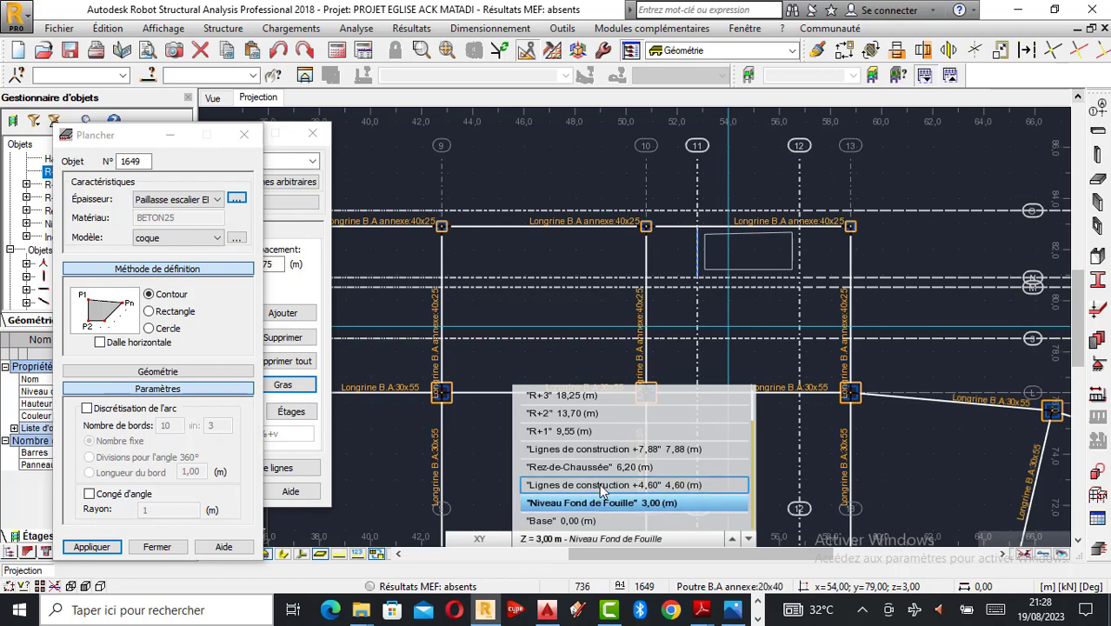
left_click(601, 486)
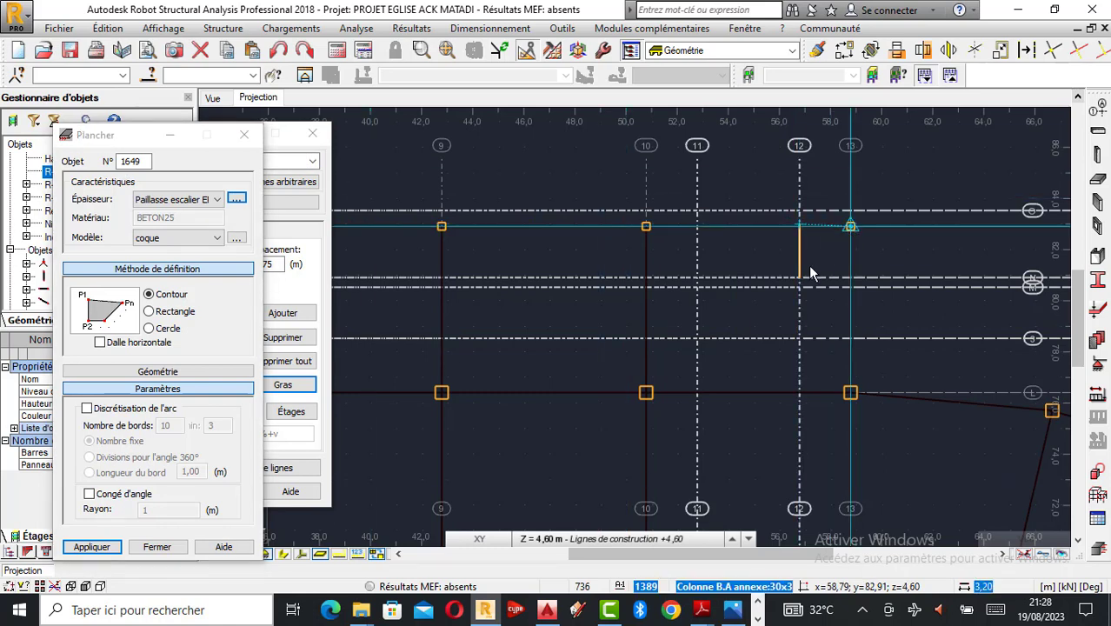
left_click(240, 136)
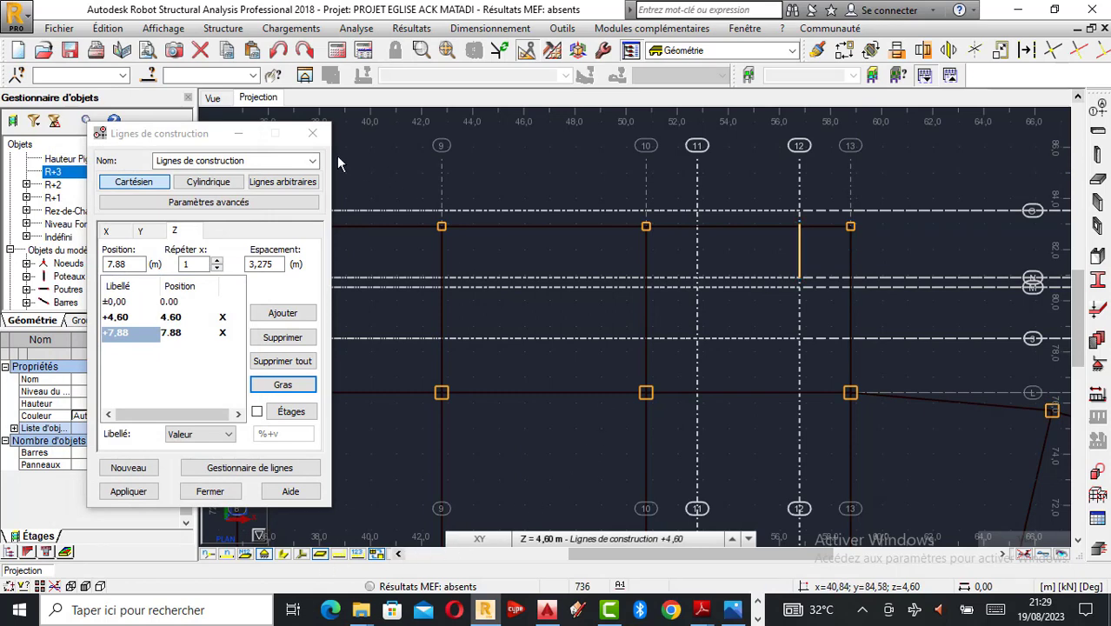
Step: Delete the inclined stair flight between axes 11 and 12 of the opposite annex from the 3D model
left_click(213, 97)
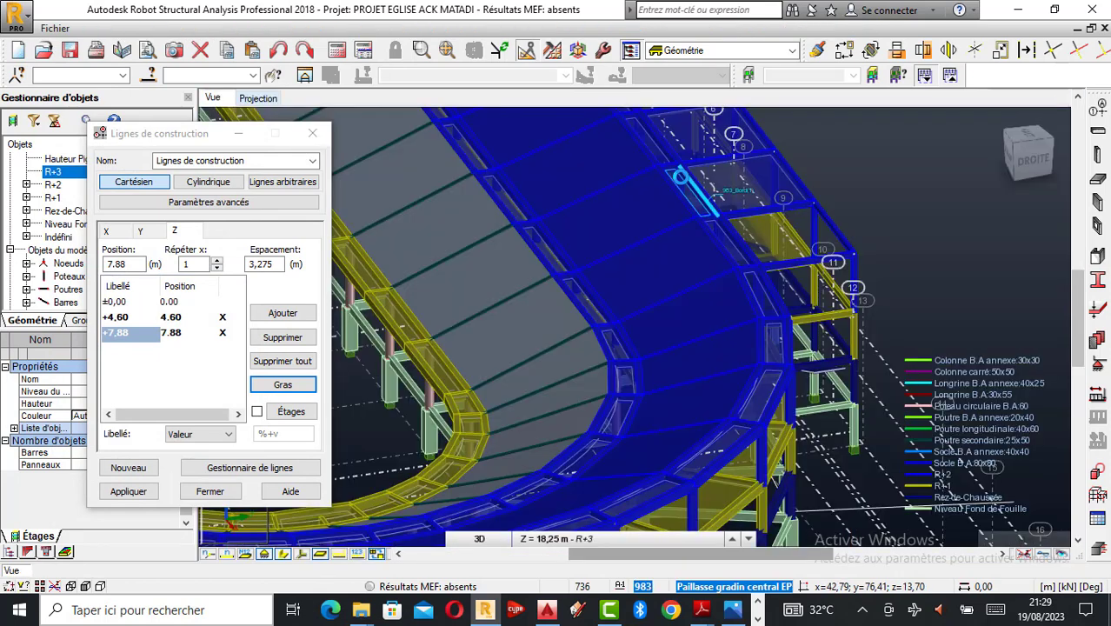
right_click(766, 271)
left_click(812, 334)
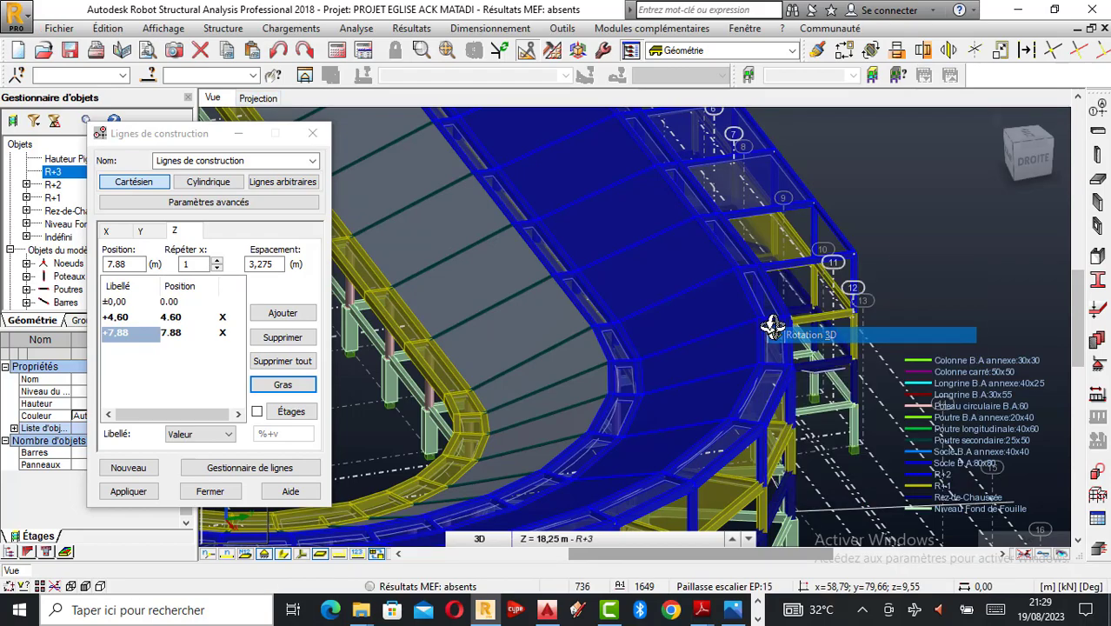
left_click_drag(771, 325, 617, 364)
right_click(618, 364)
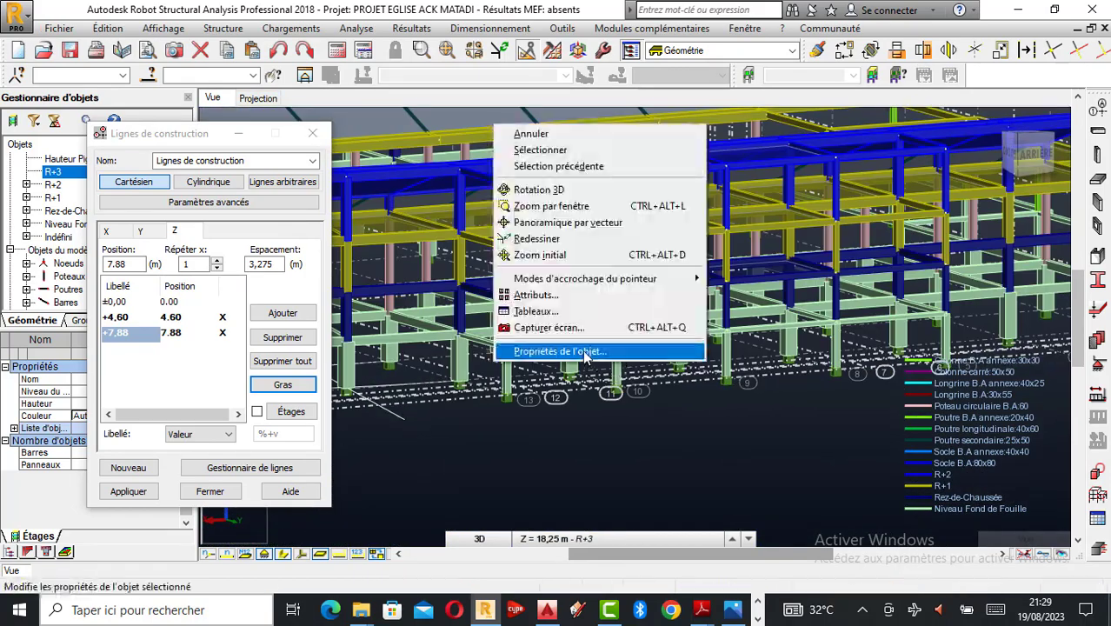
left_click(537, 189)
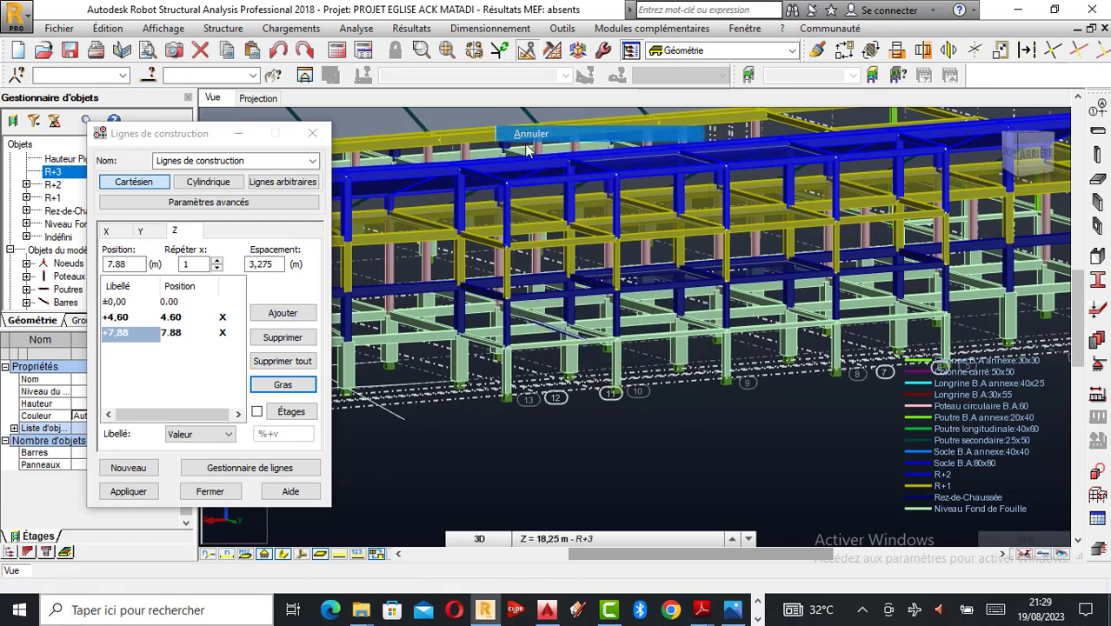
left_click(619, 348)
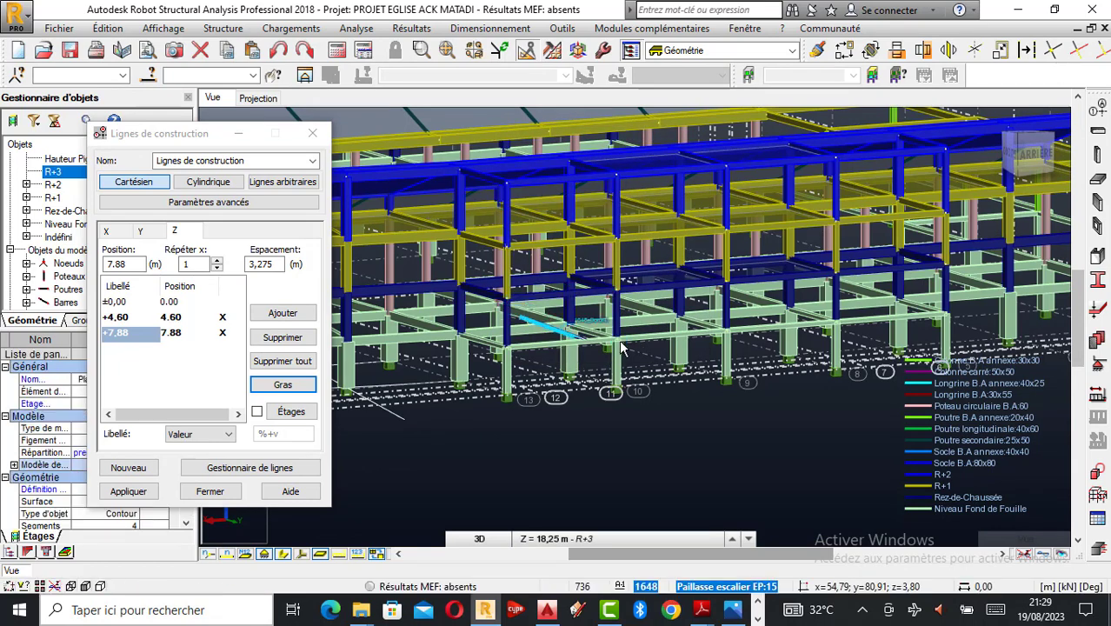
left_click(709, 379)
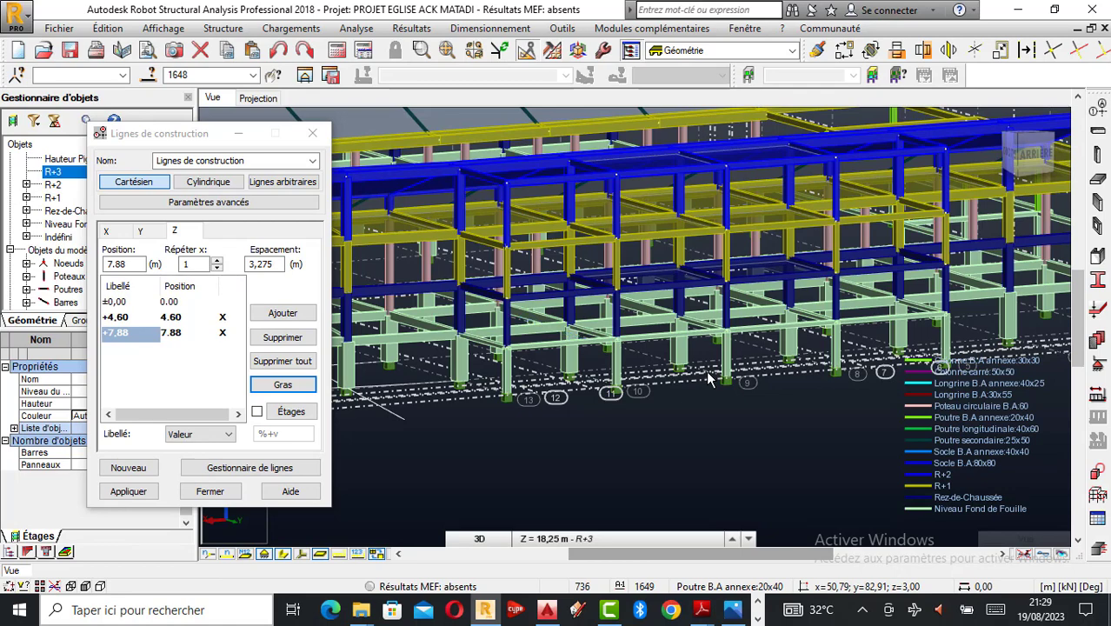
Step: Restart the Paillasse escalier flight contour in the opposite annex at 3,00 m, with its lower edge on axis 11 from y=82,91 to 80,91
left_click(260, 99)
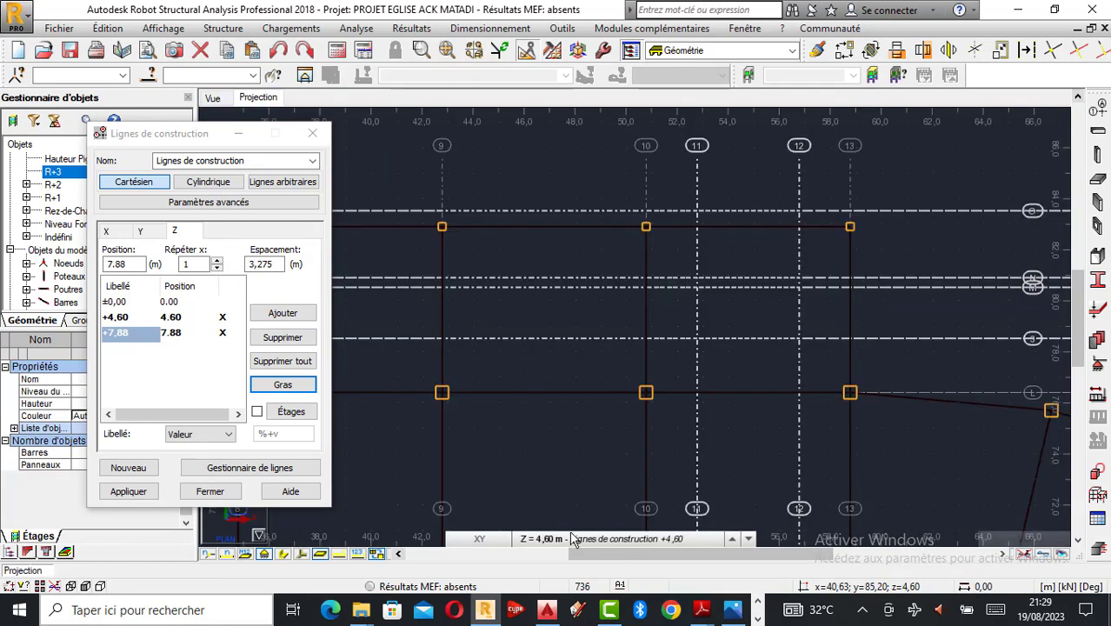
left_click(572, 539)
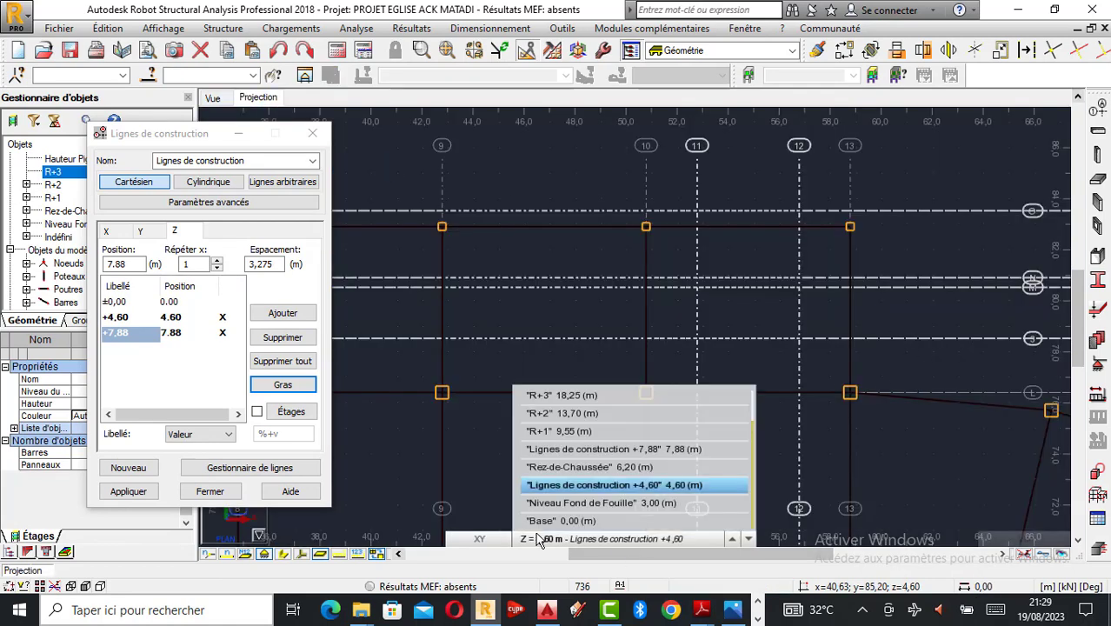
left_click(593, 504)
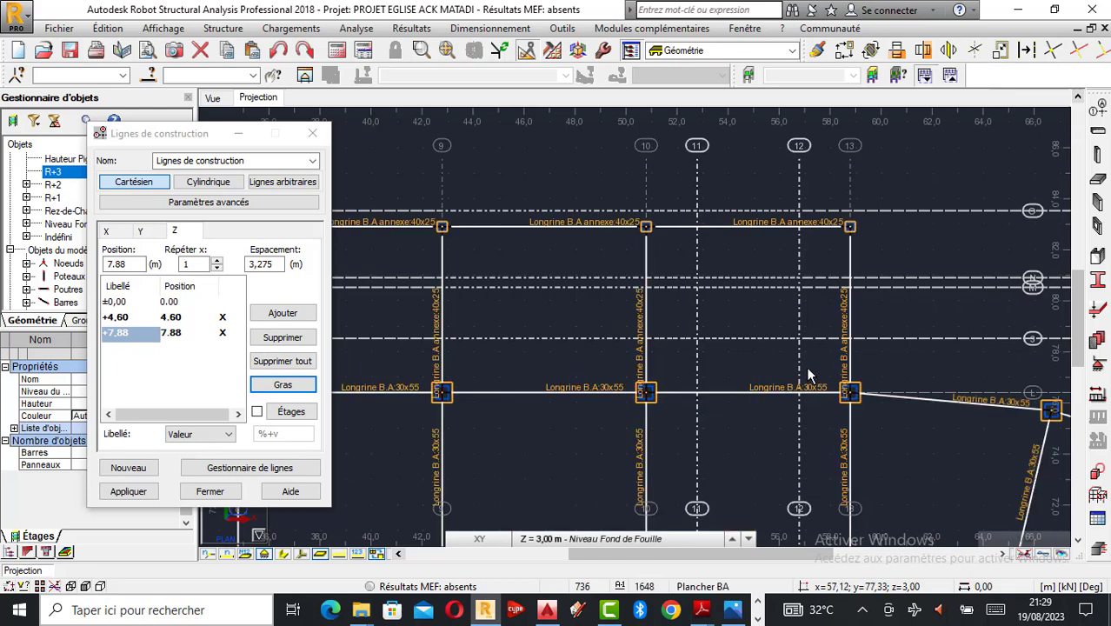
left_click(1101, 183)
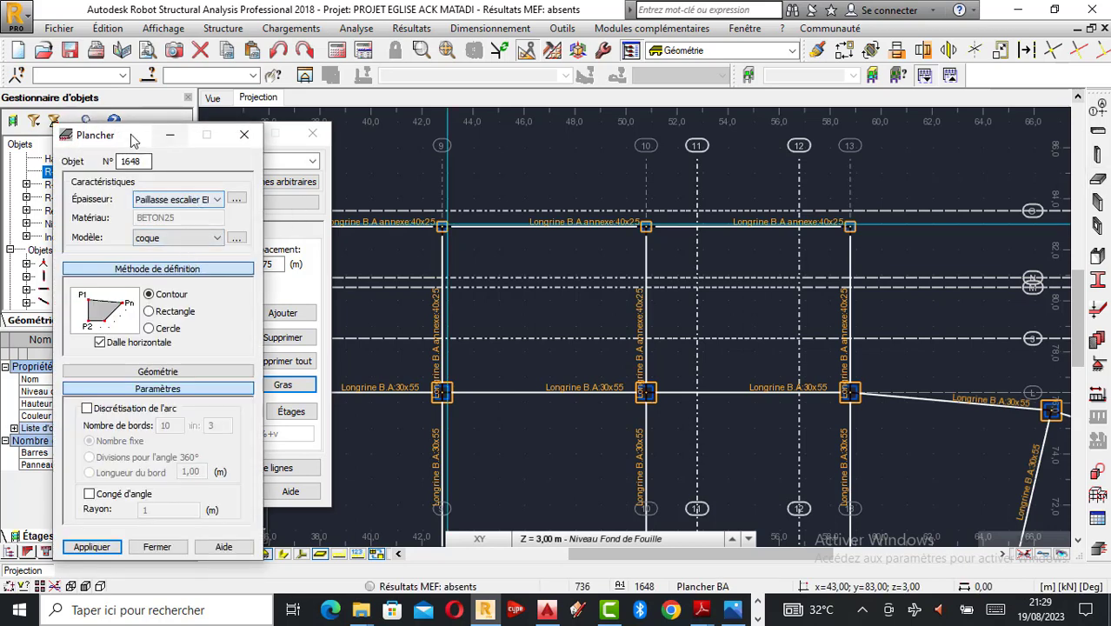
scroll(744, 350, "down", 1)
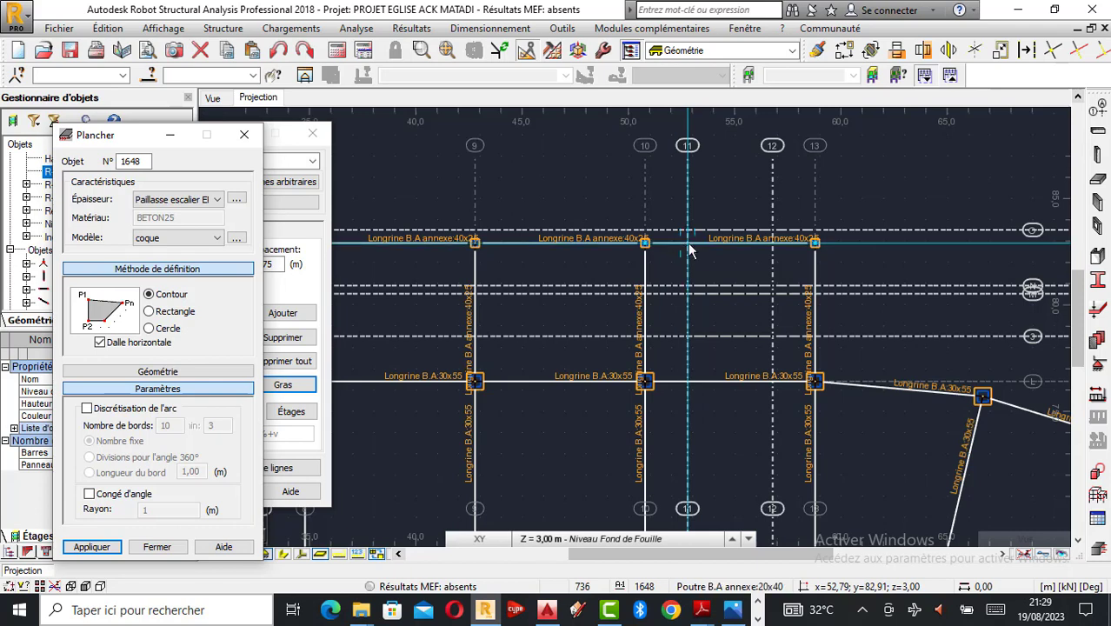
scroll(687, 249, "up", 4)
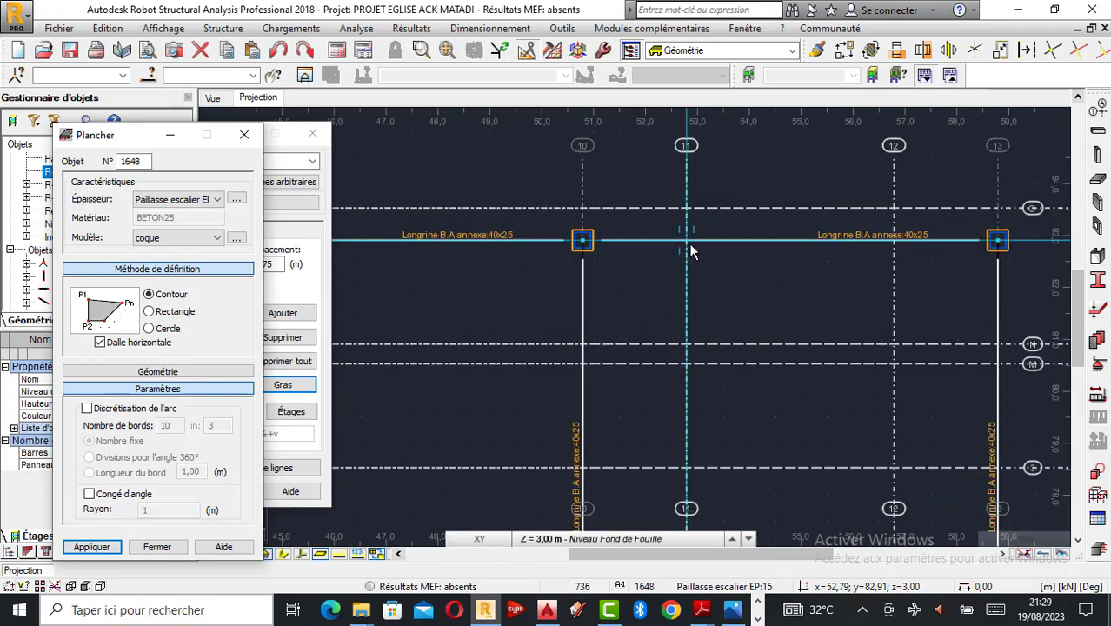
left_click(688, 244)
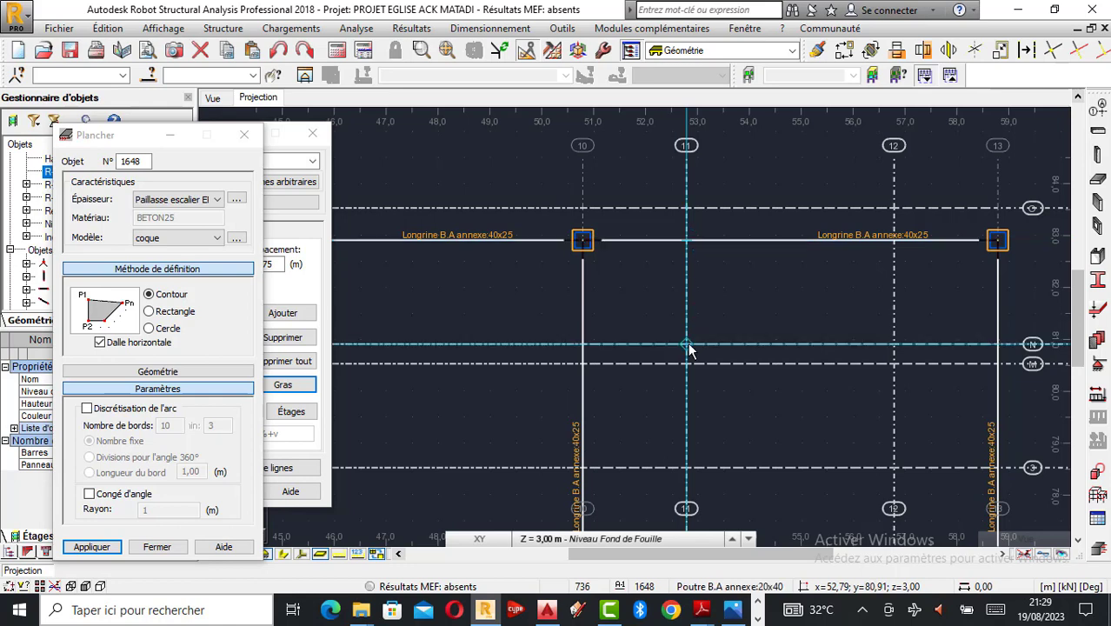
Step: Check the flight's upper corner position on axis 12 in the Z = 4,60 m plan and close the floor definition
left_click(549, 541)
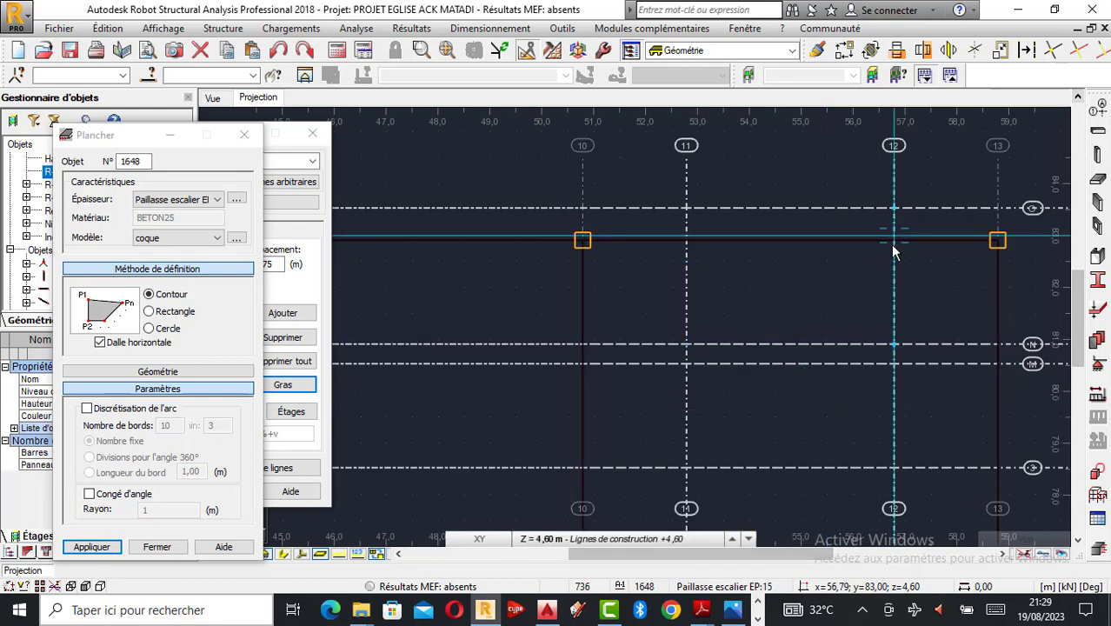
scroll(893, 248, "up", 4)
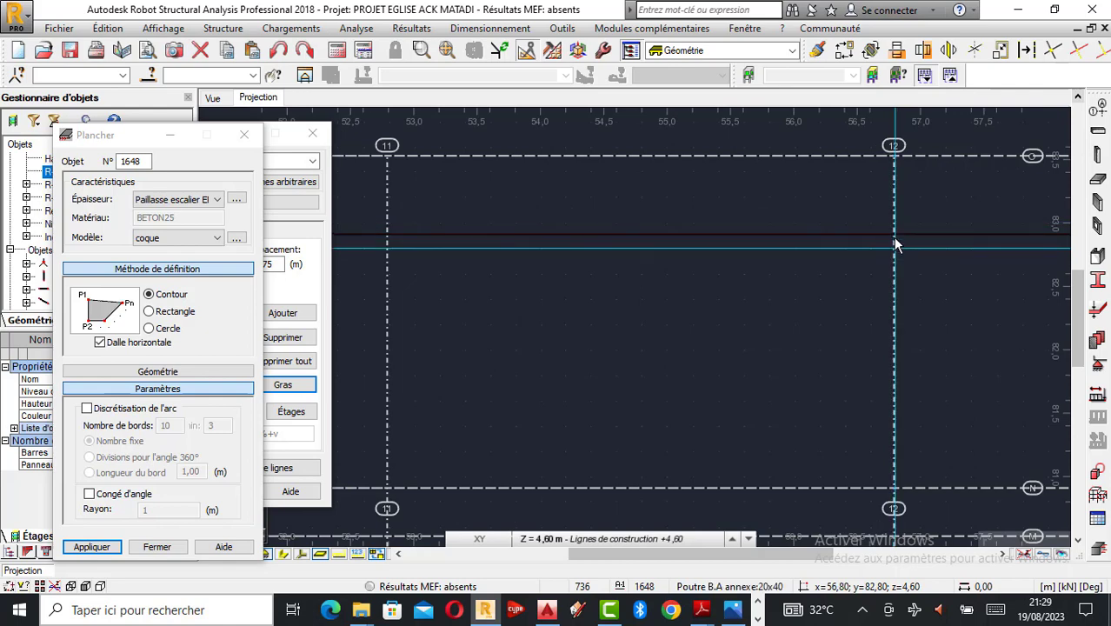
scroll(836, 217, "down", 1)
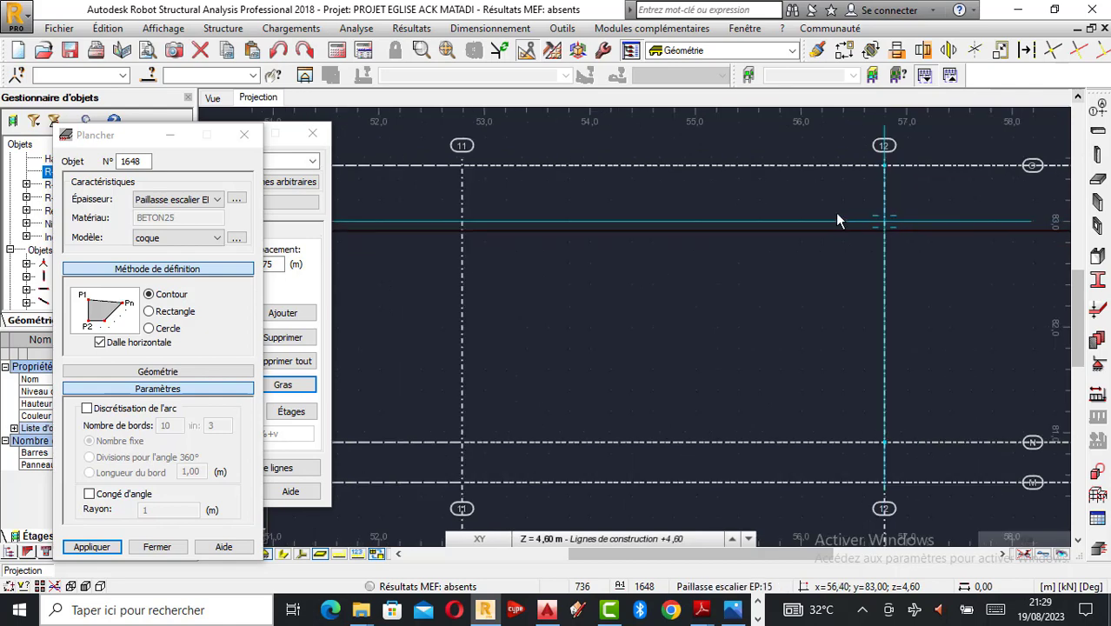
scroll(839, 226, "down", 3)
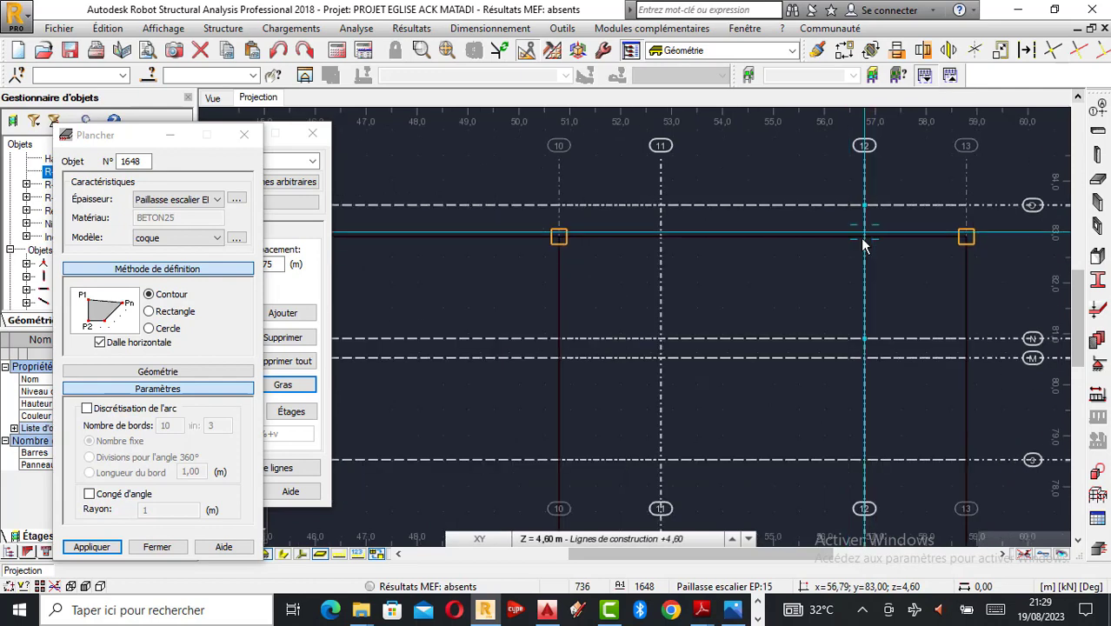
scroll(861, 248, "down", 2)
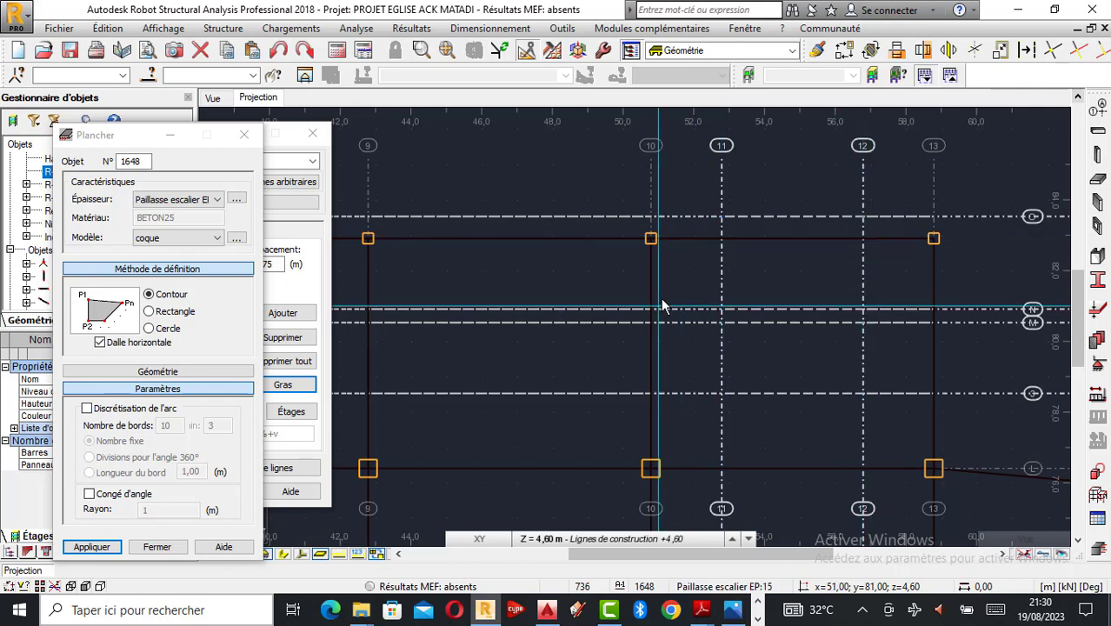
left_click(245, 135)
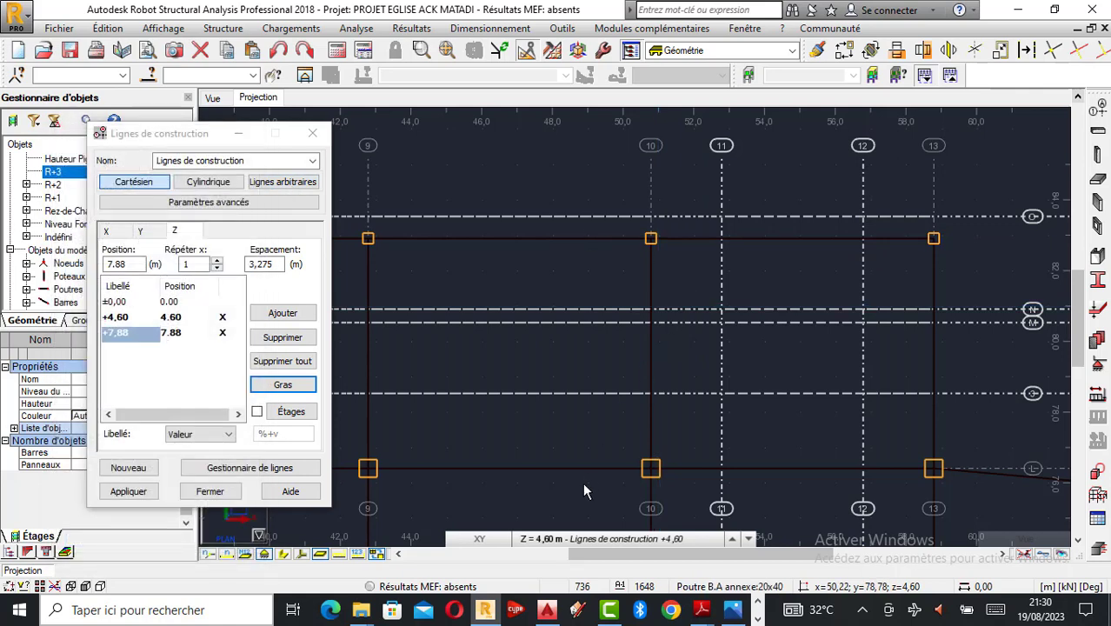
scroll(733, 300, "down", 5)
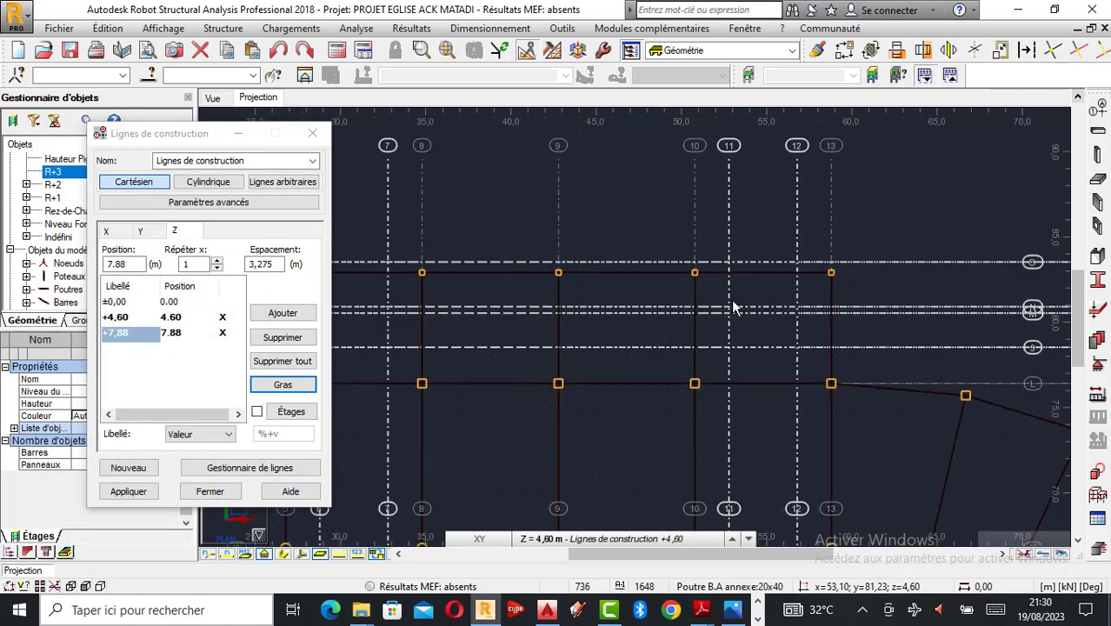
scroll(733, 302, "down", 3)
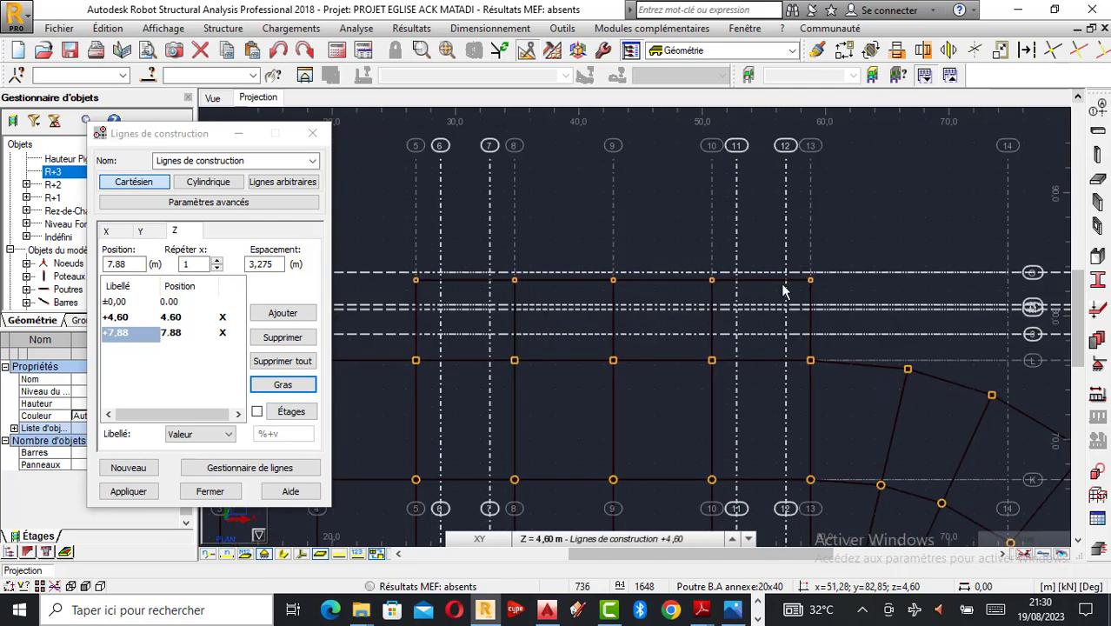
scroll(785, 280, "up", 3)
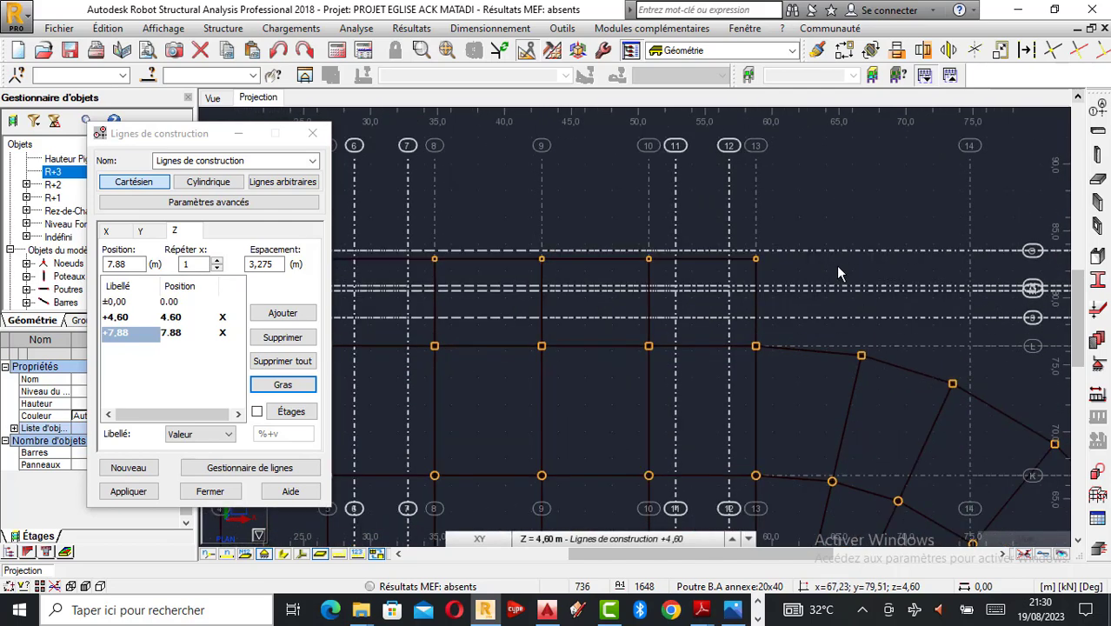
scroll(839, 273, "up", 2)
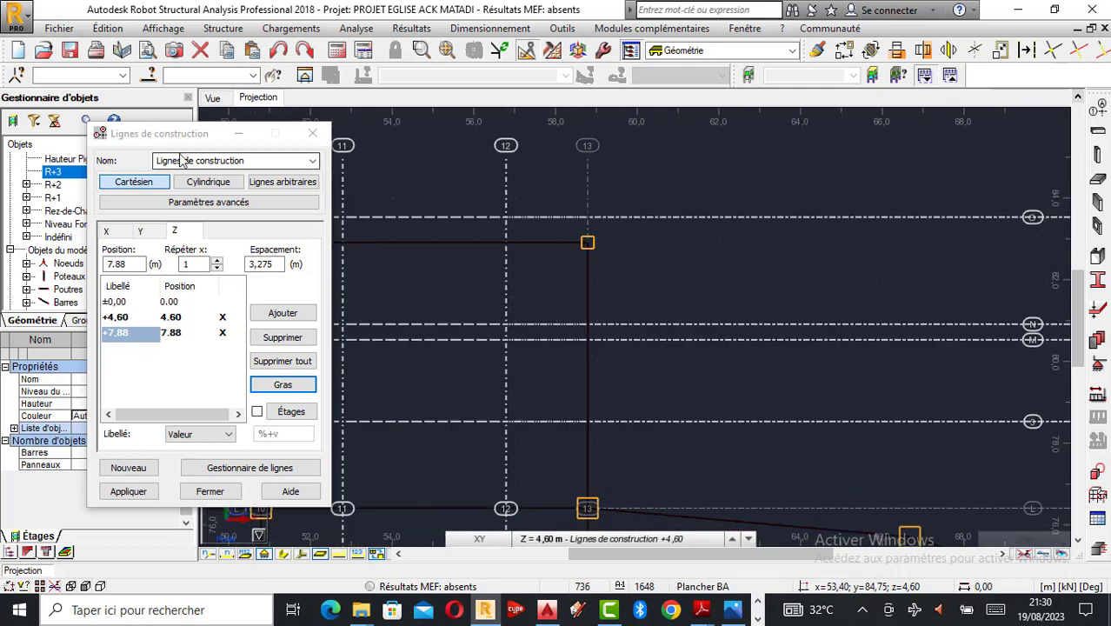
left_click(562, 28)
left_click(576, 51)
left_click(588, 225)
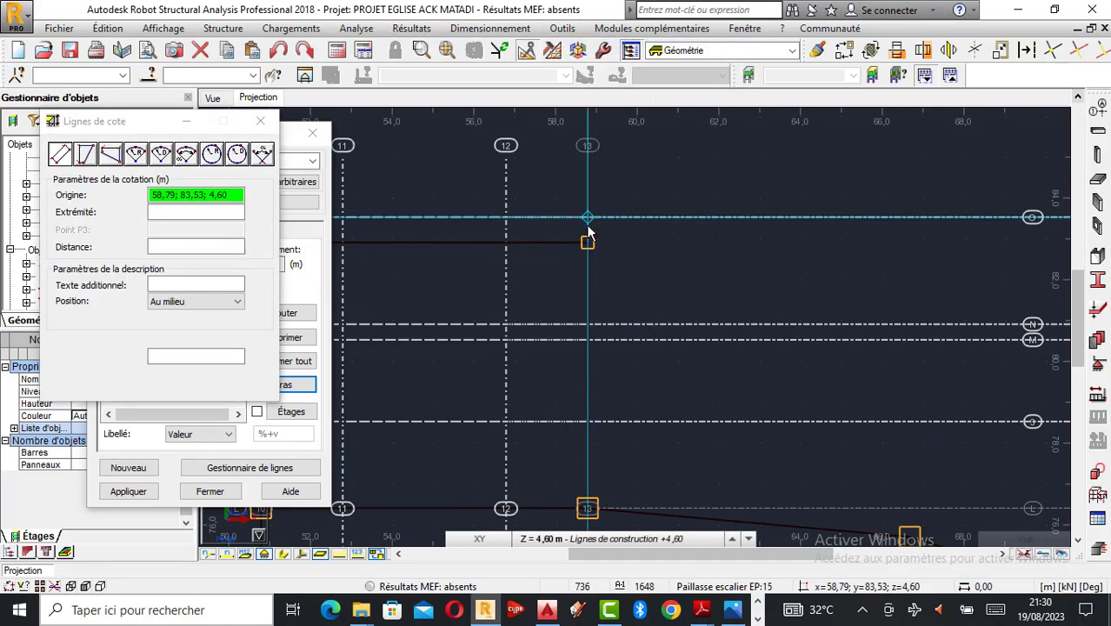
left_click(589, 245)
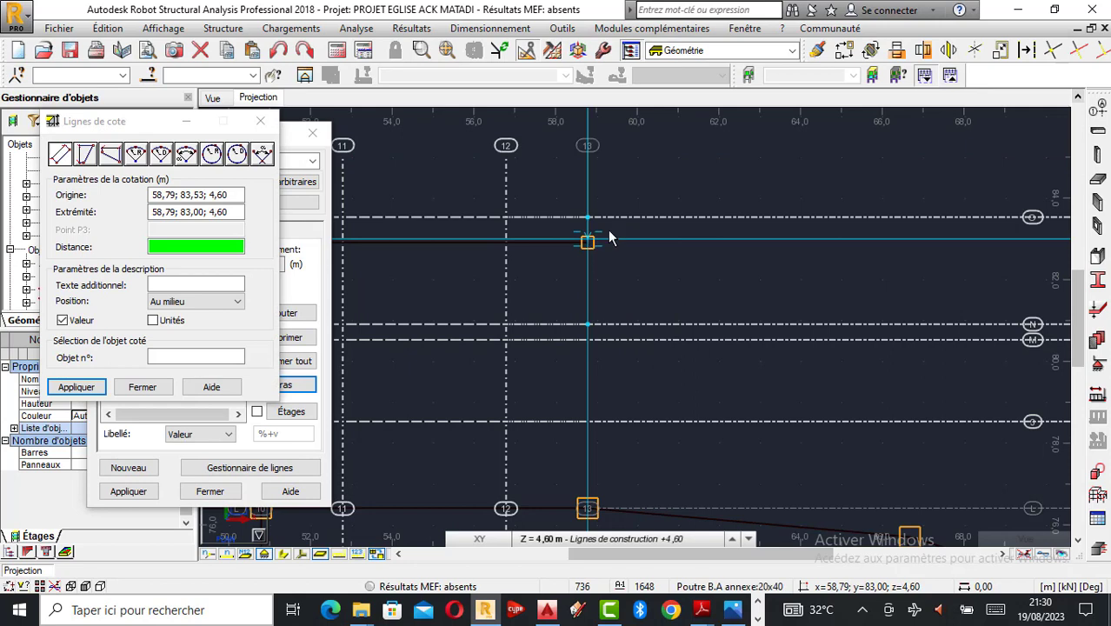
left_click(260, 121)
left_click(563, 28)
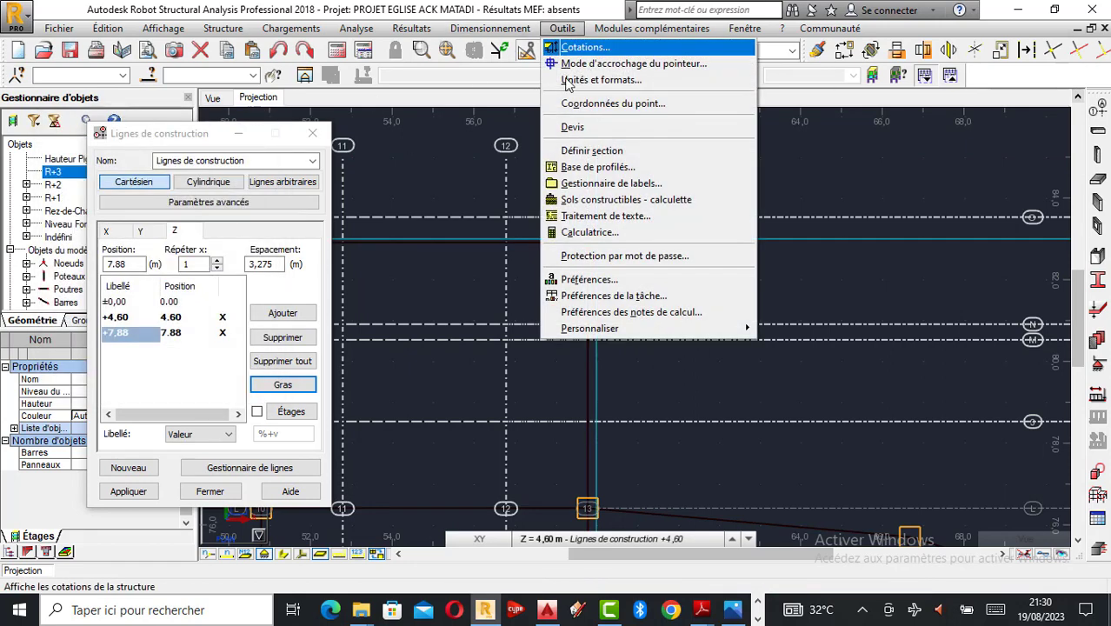
left_click(578, 48)
scroll(591, 213, "up", 1)
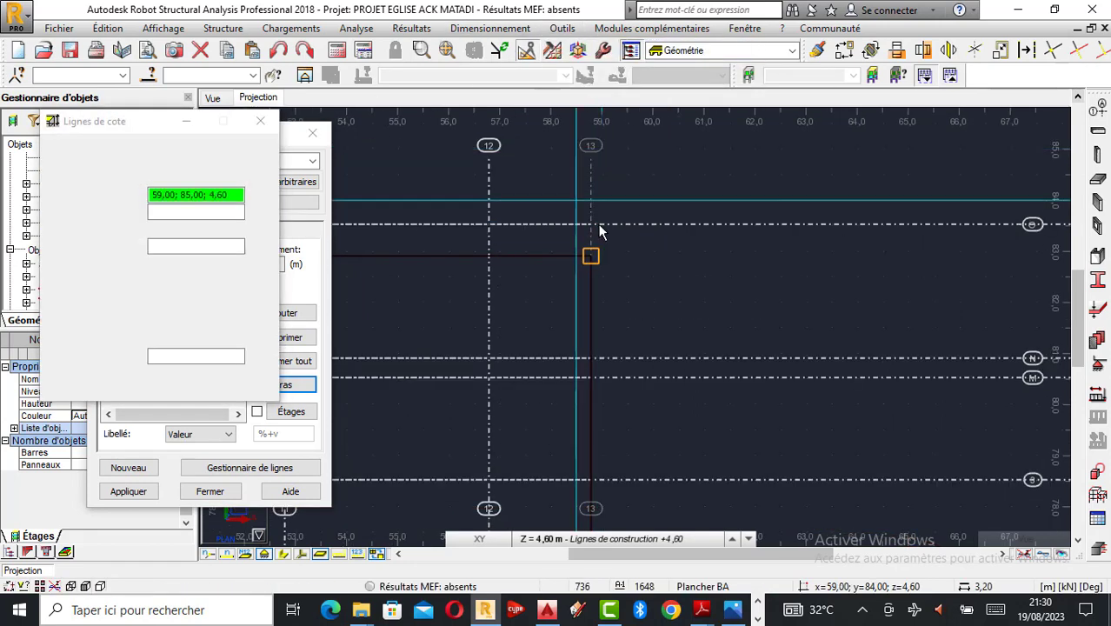
scroll(598, 224, "up", 1)
left_click(590, 224)
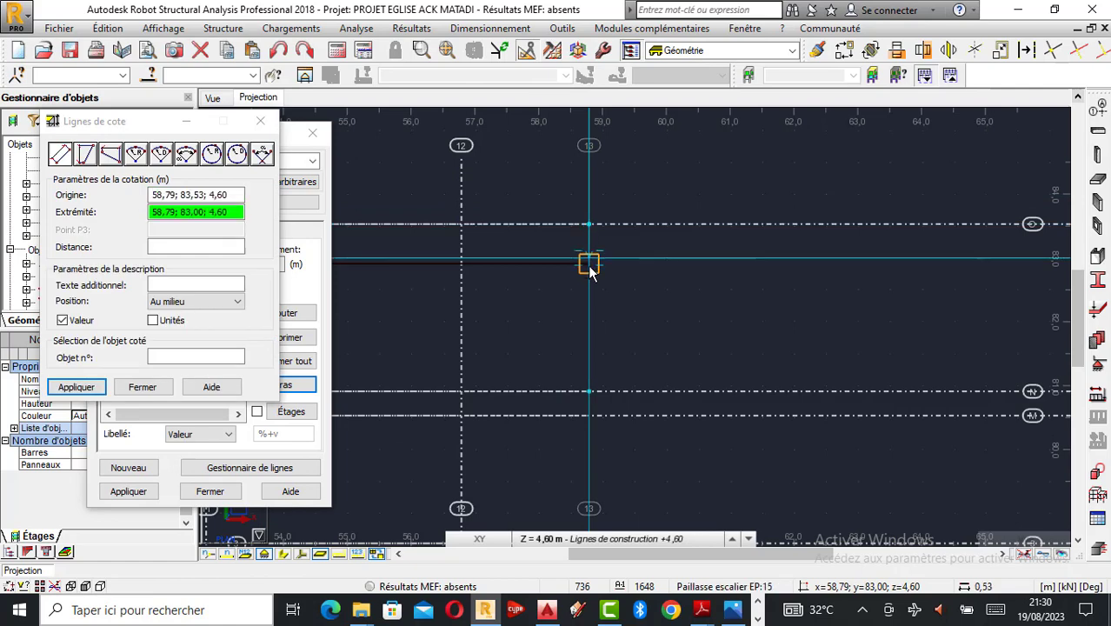
scroll(588, 269, "up", 2)
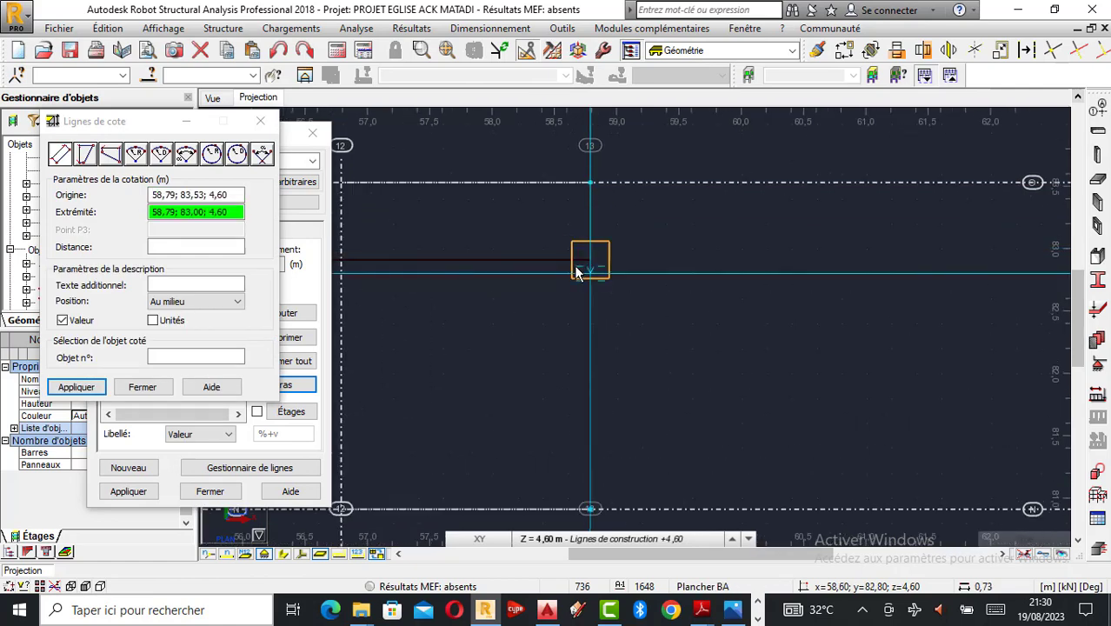
left_click(590, 258)
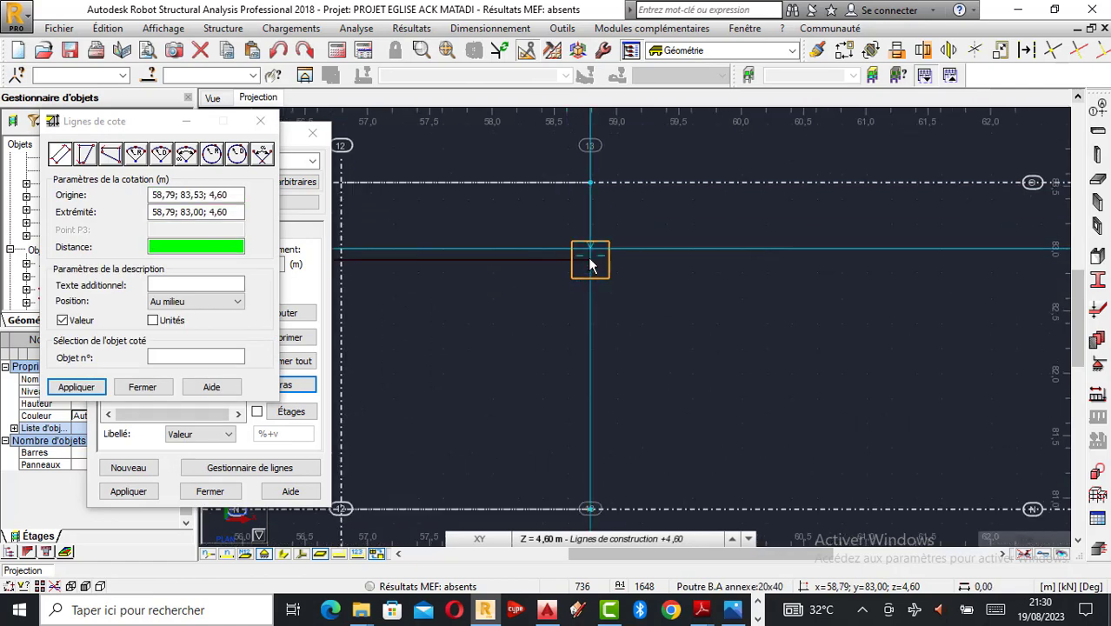
left_click(260, 122)
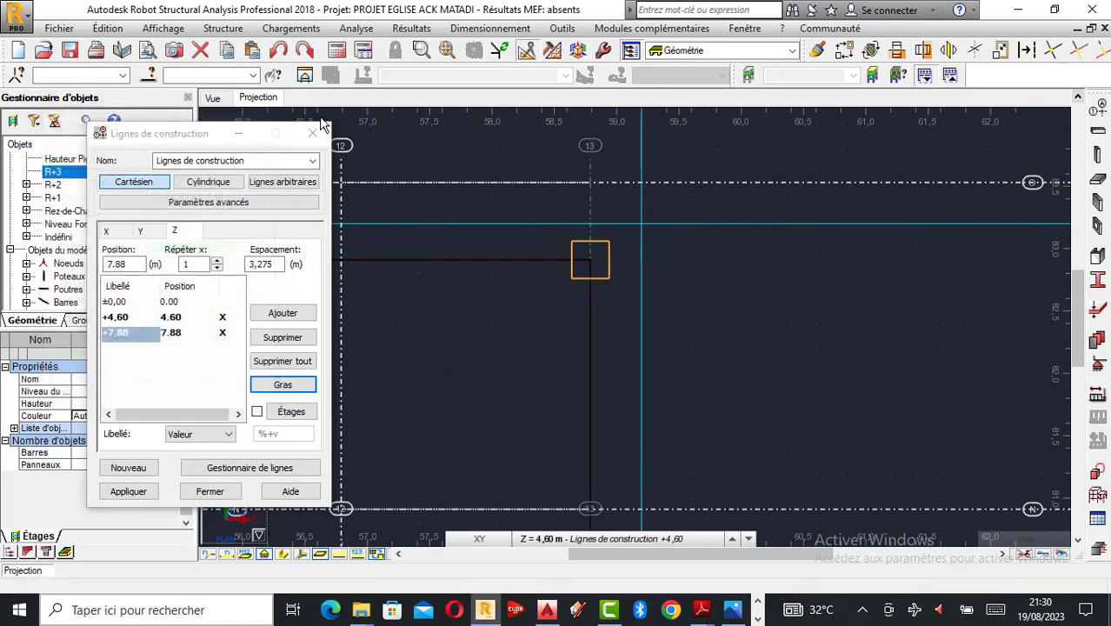
Step: Dimension the offset along axis 13 from construction line O to the corner column's centre at y=82,91, placing the dimension beside the column
left_click(562, 27)
left_click(598, 50)
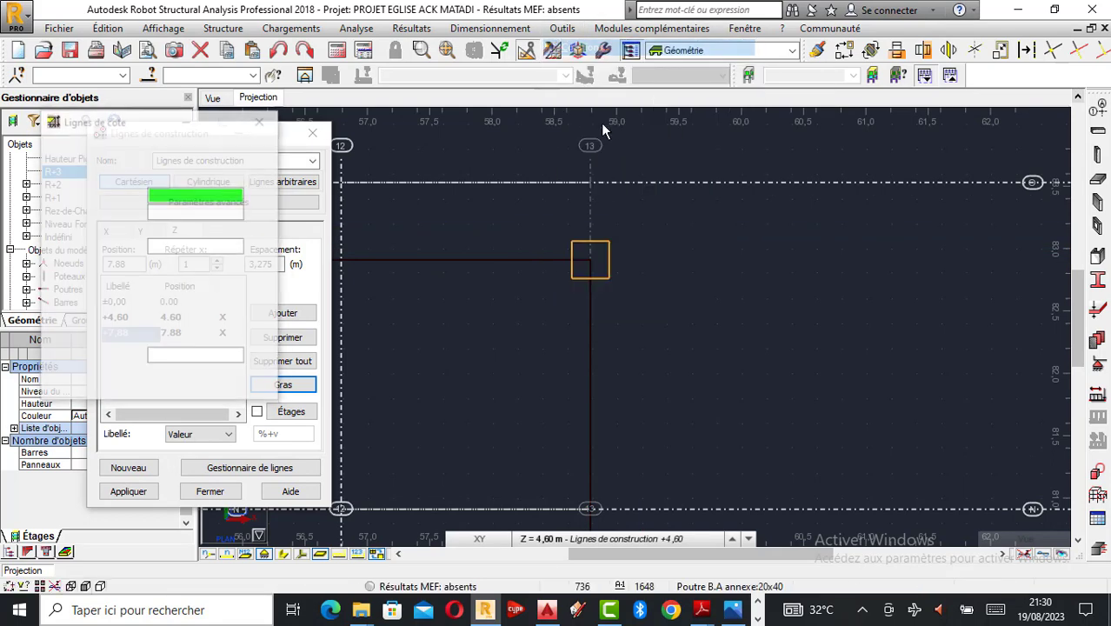
left_click(591, 183)
left_click(590, 258)
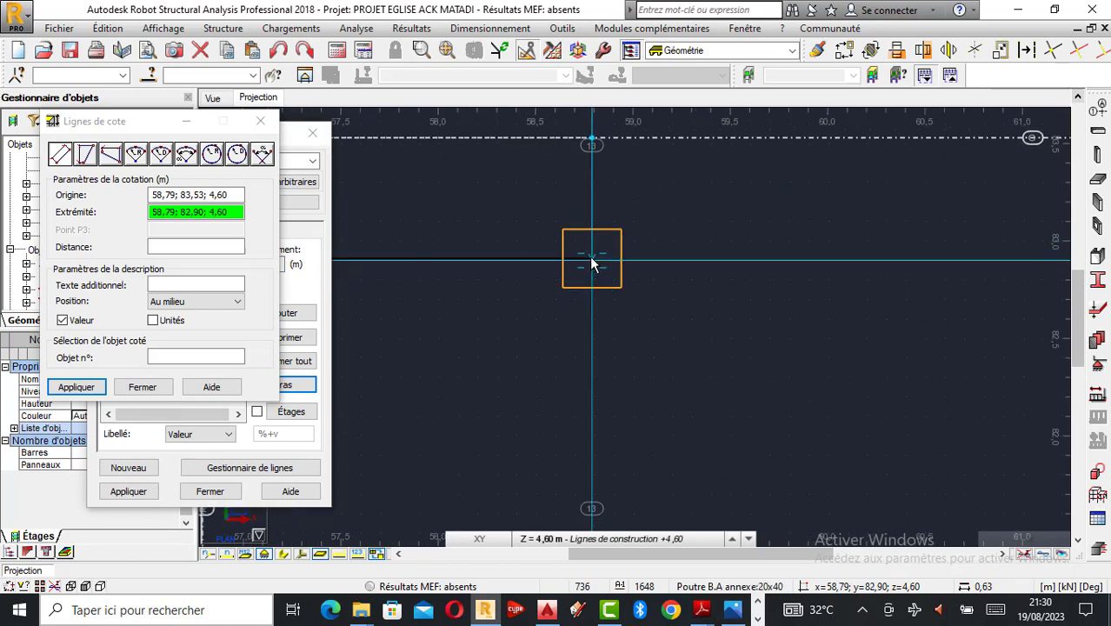
scroll(591, 263, "up", 1)
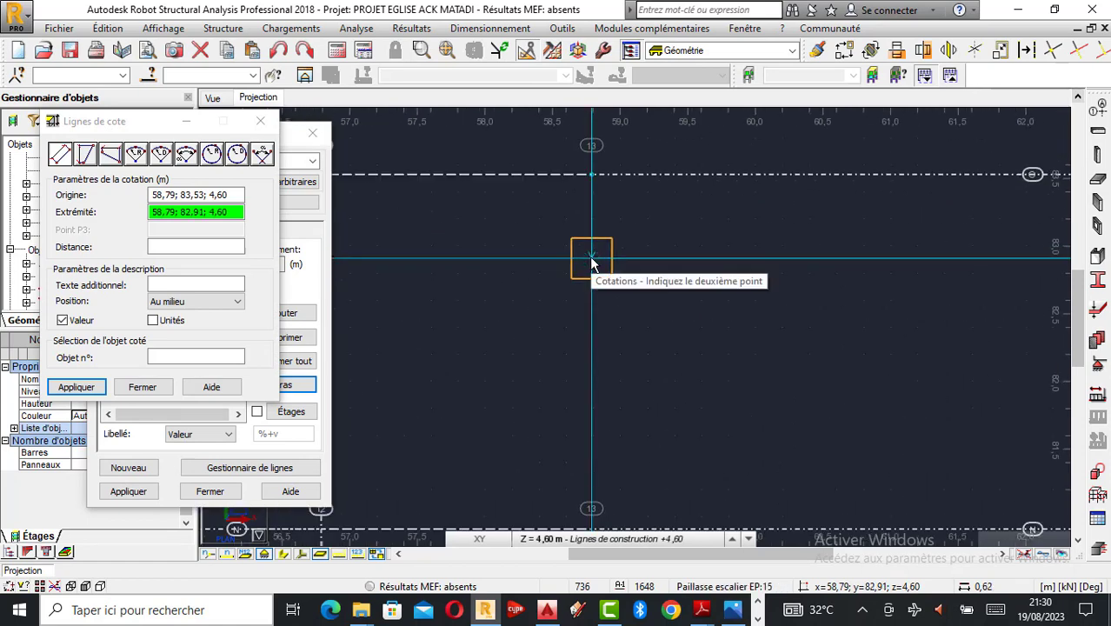
left_click(591, 260)
left_click(648, 260)
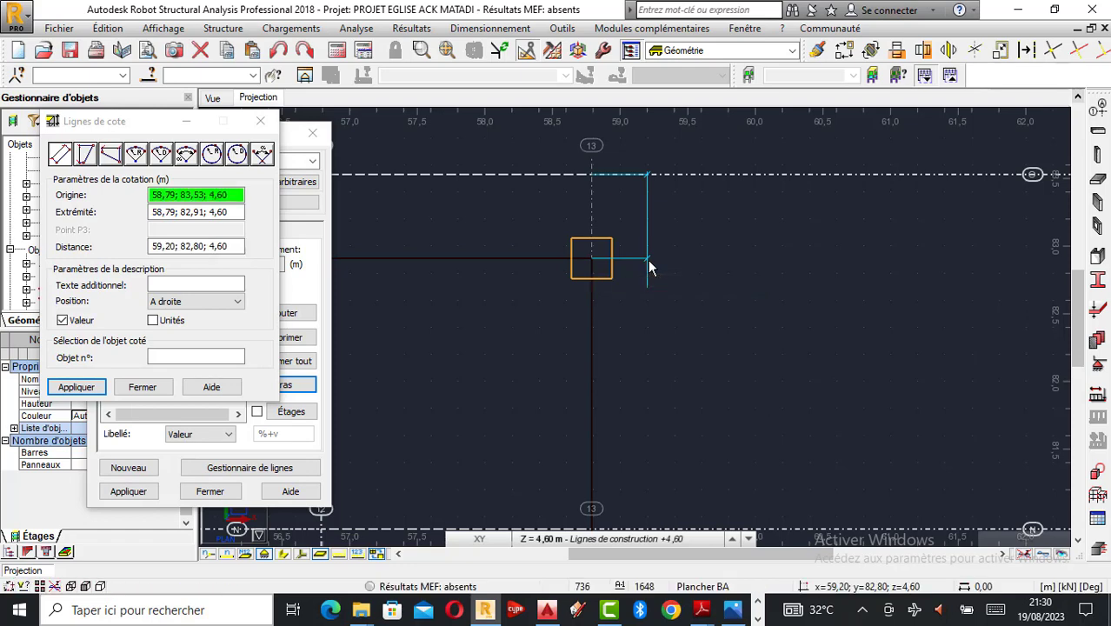
left_click(260, 121)
Step: Add one bold Y construction line at a spacing of -0,62 m from line O, apply it and close the construction-line definition
scroll(596, 292, "down", 1)
scroll(592, 296, "down", 3)
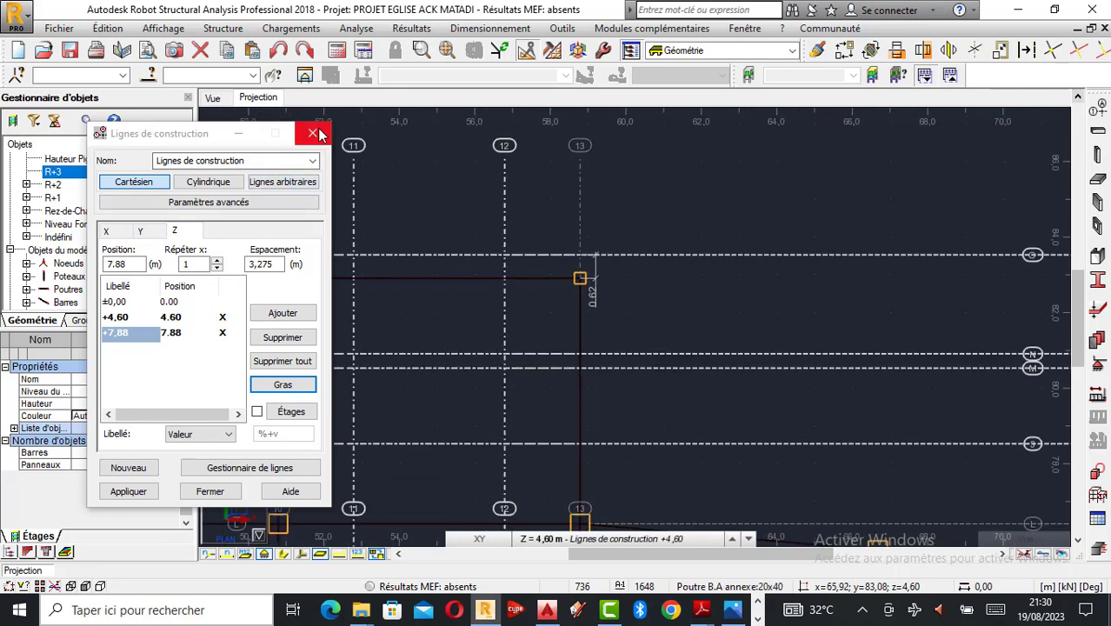
left_click(141, 232)
scroll(214, 348, "down", 5)
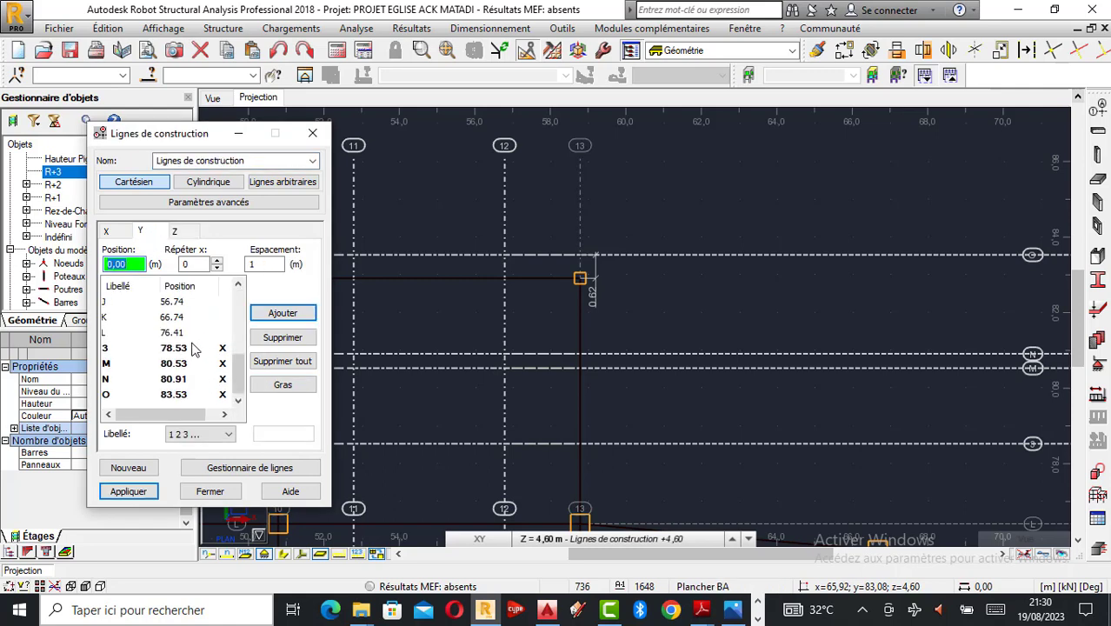
left_click(112, 397)
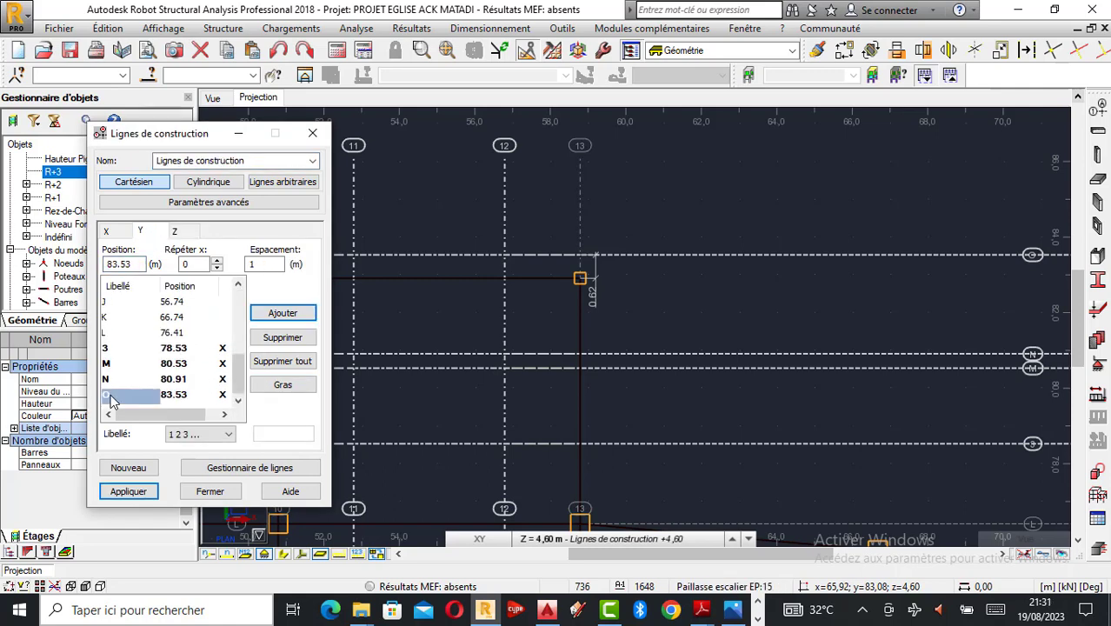
double_click(265, 264)
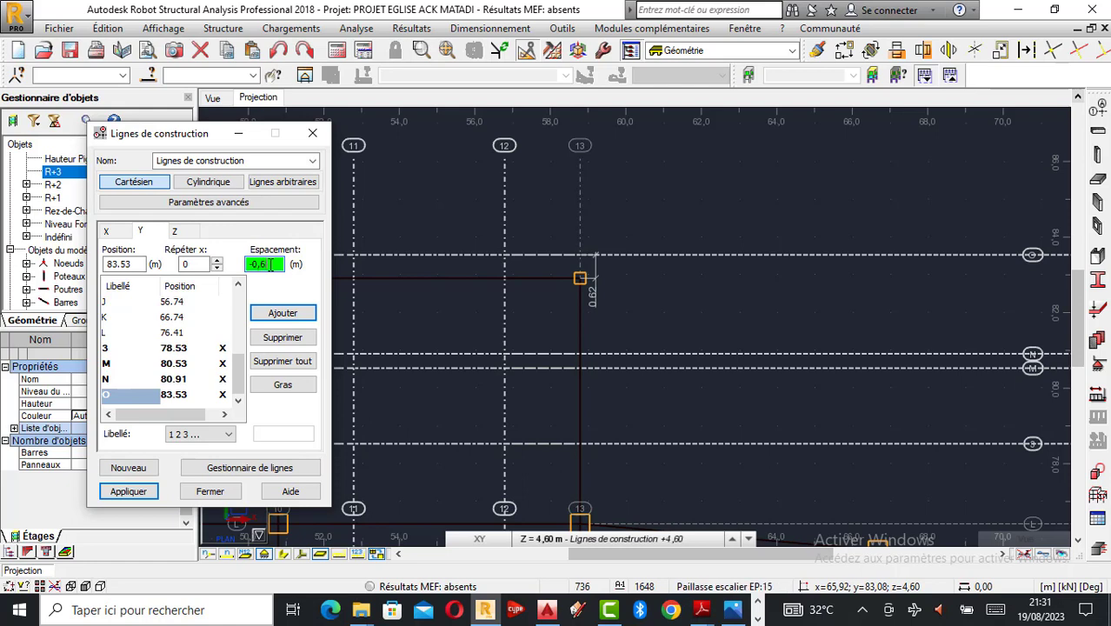
left_click(188, 265)
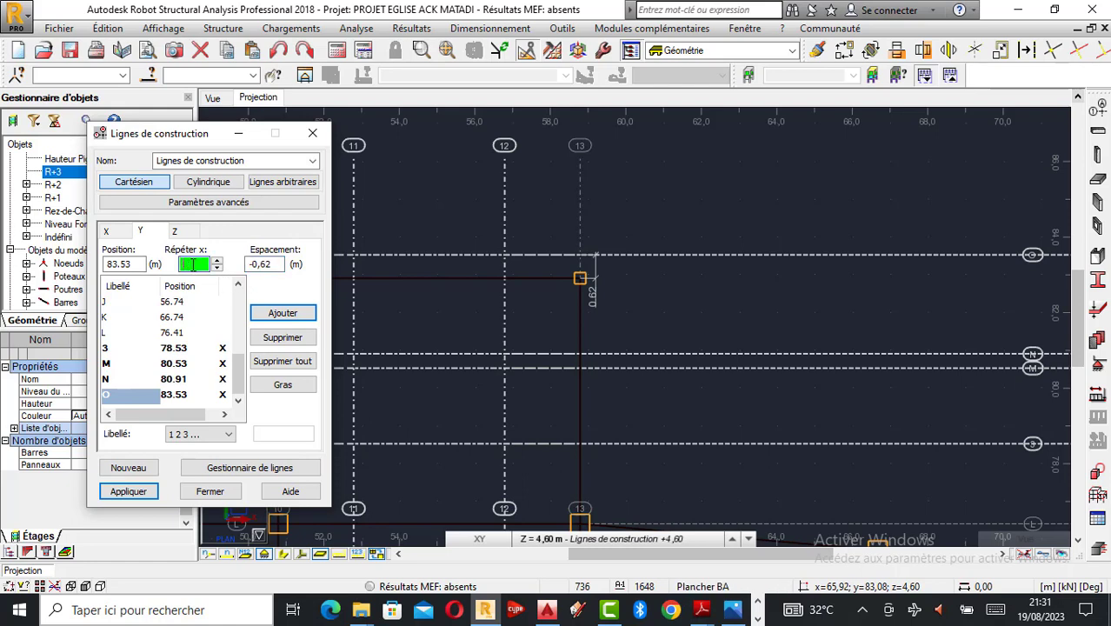
type("1")
left_click(280, 312)
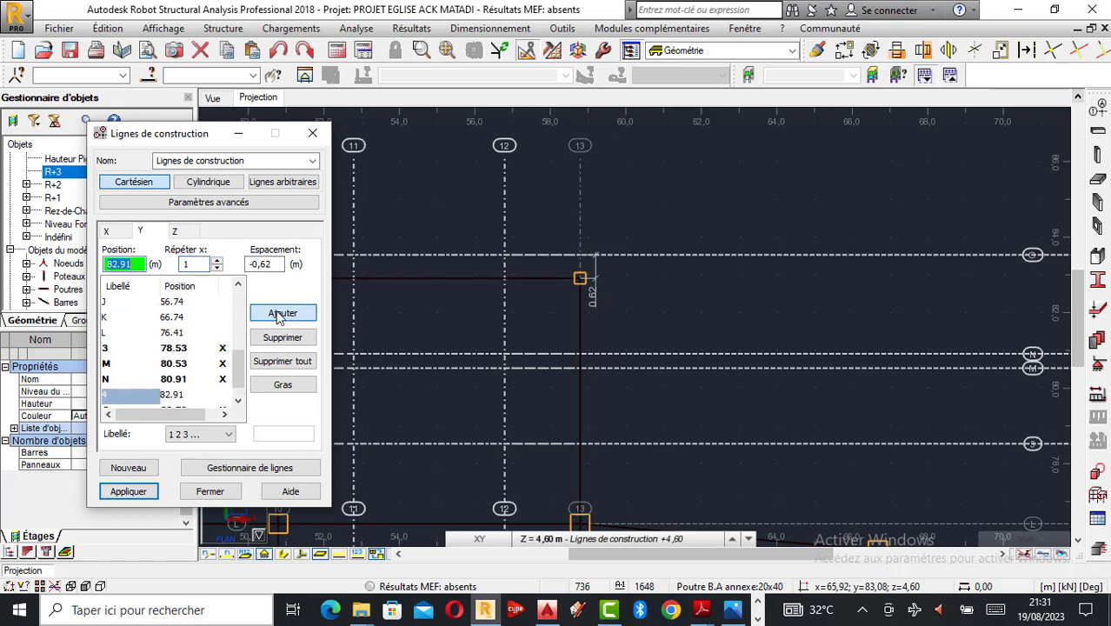
left_click(287, 386)
left_click(131, 491)
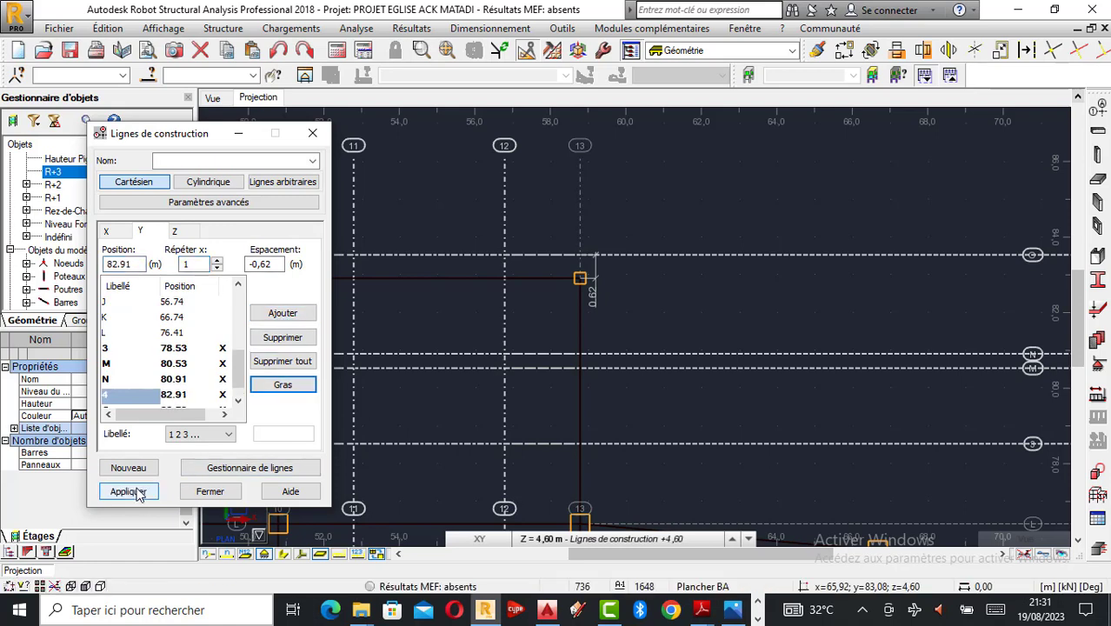
left_click(312, 133)
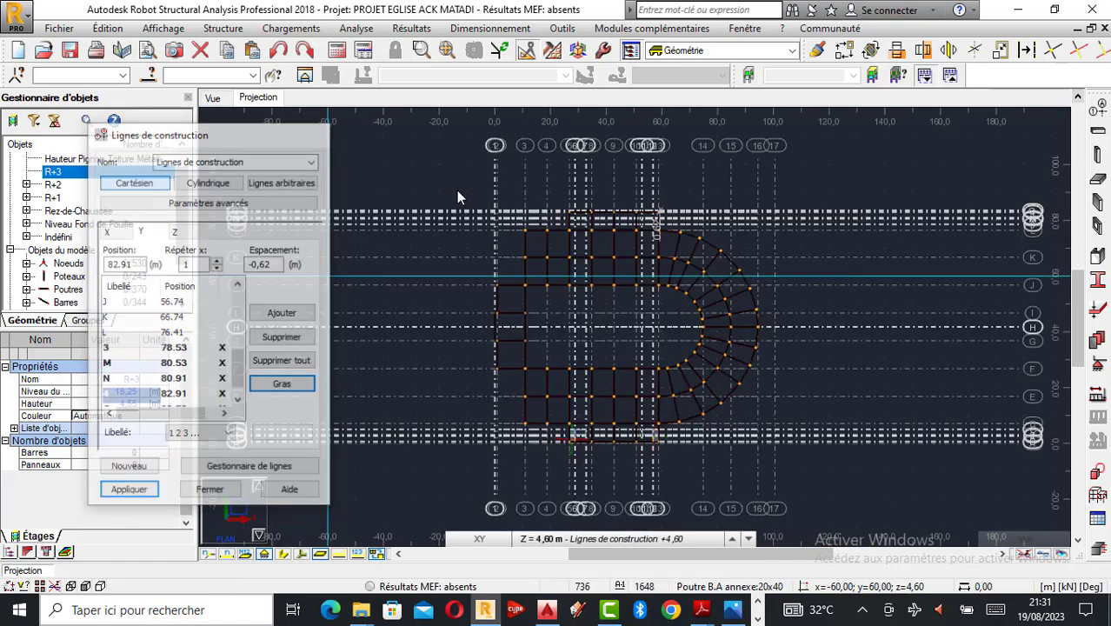
scroll(716, 233, "up", 5)
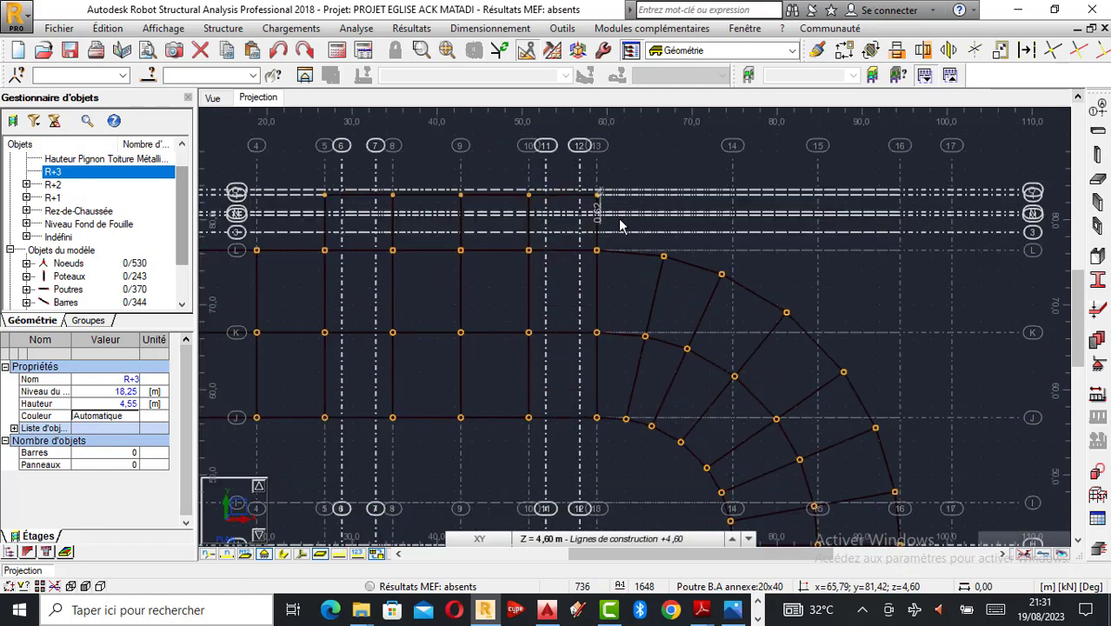
scroll(592, 196, "up", 4)
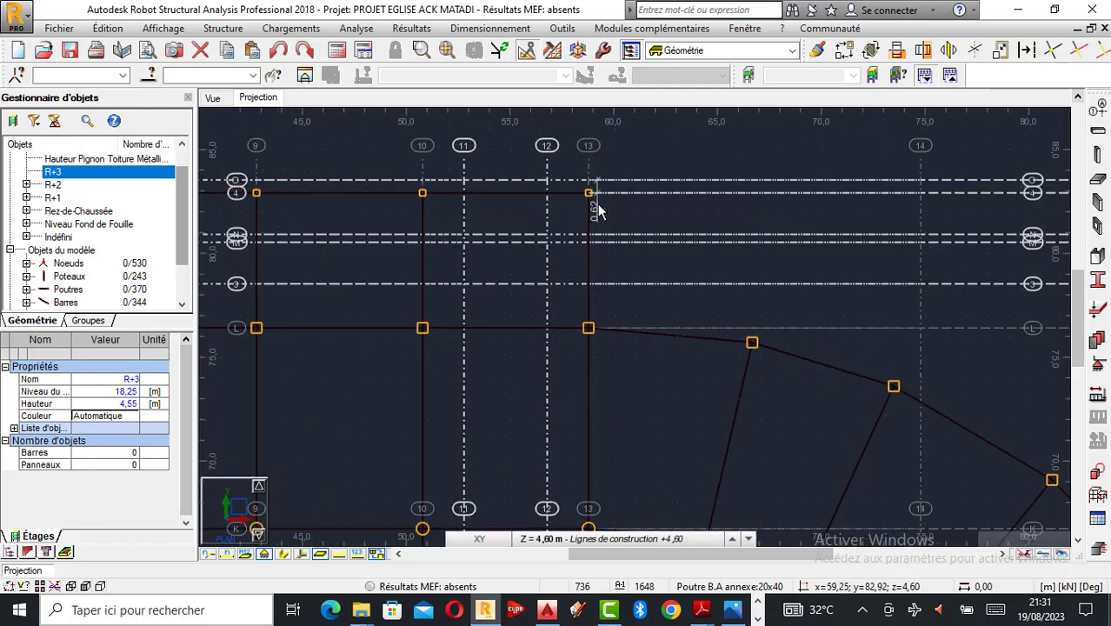
scroll(585, 202, "up", 2)
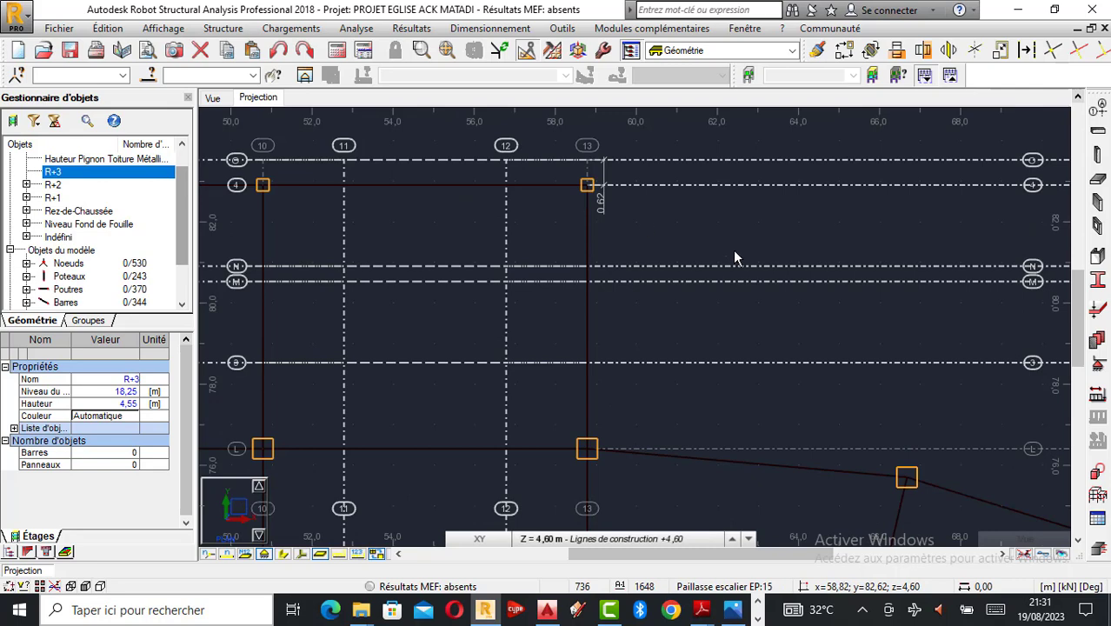
scroll(735, 256, "down", 1)
left_click(1098, 179)
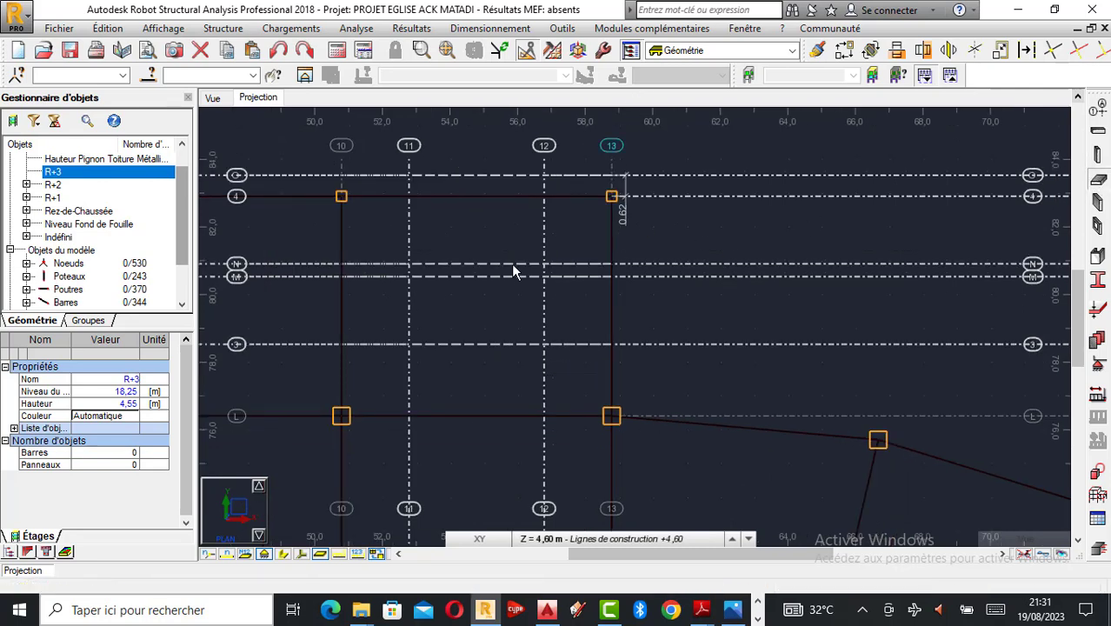
left_click(409, 198)
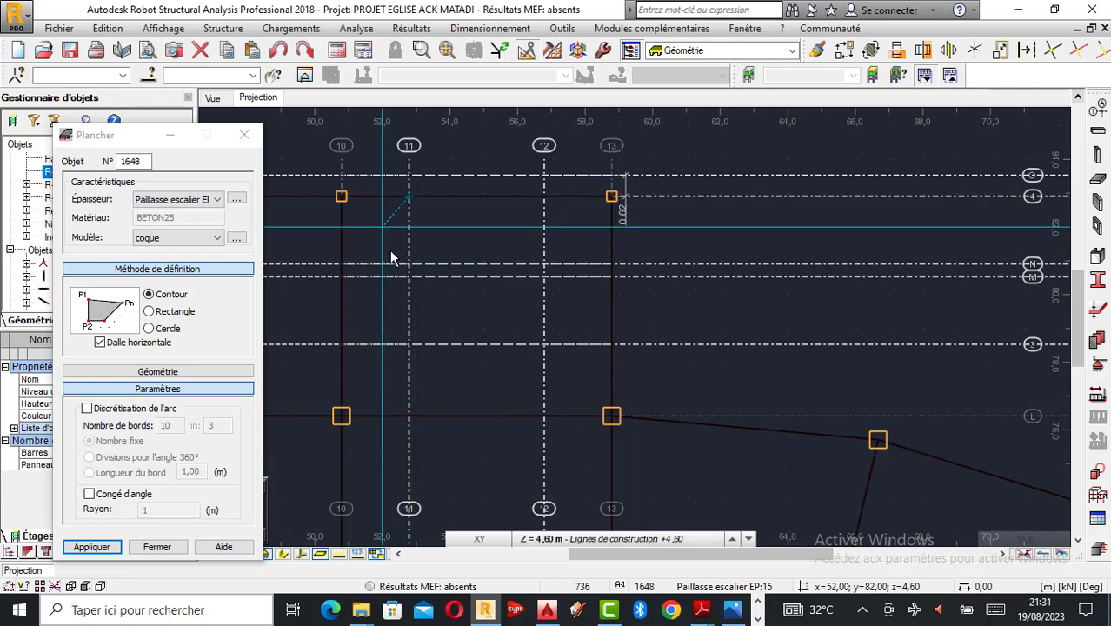
left_click(244, 135)
scroll(329, 167, "up", 1)
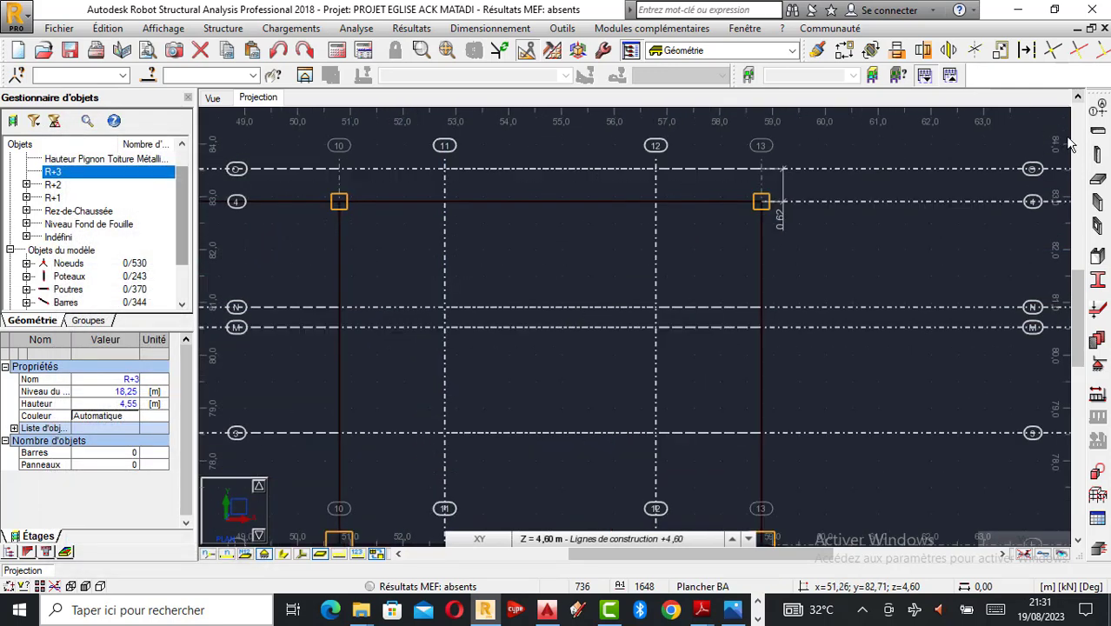
scroll(657, 178, "up", 2)
scroll(923, 270, "down", 3)
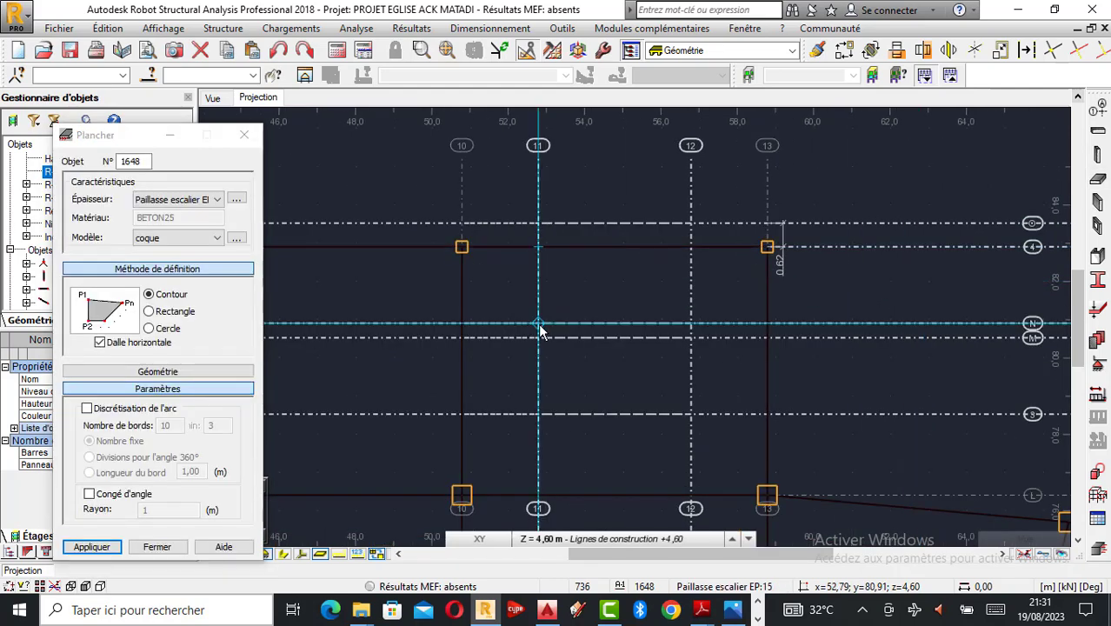
left_click(606, 536)
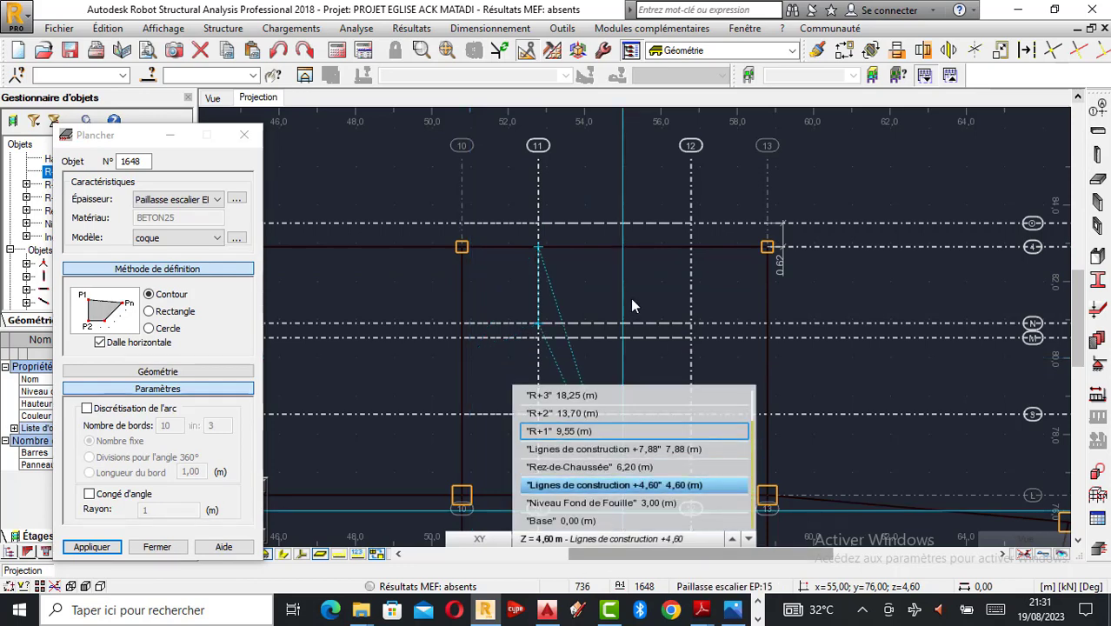
left_click(244, 136)
left_click(237, 134)
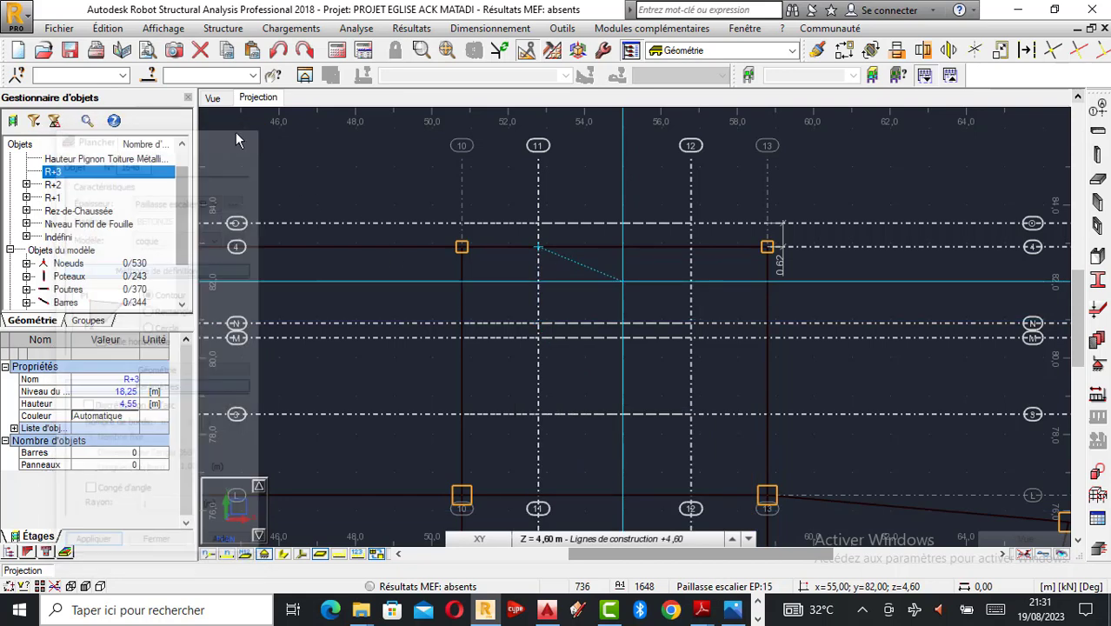
Step: Try to draw the Paillasse escalier flight as a horizontal slab between axes 11 (3,00 m) and 12 (4,60 m), from y=82,91 to 80,91
left_click(553, 540)
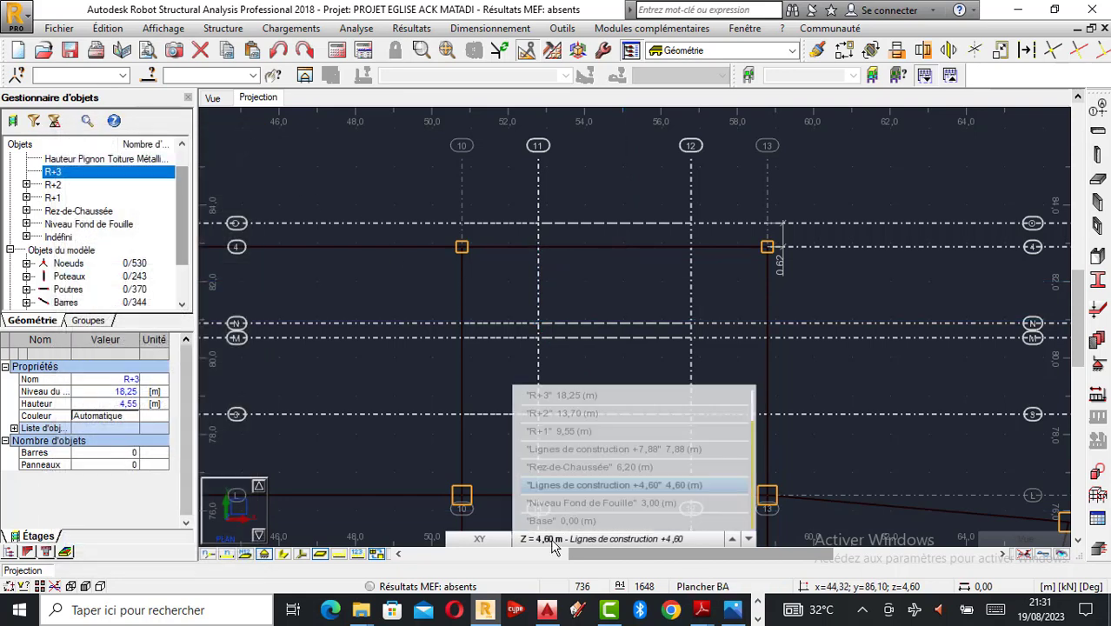
left_click(607, 499)
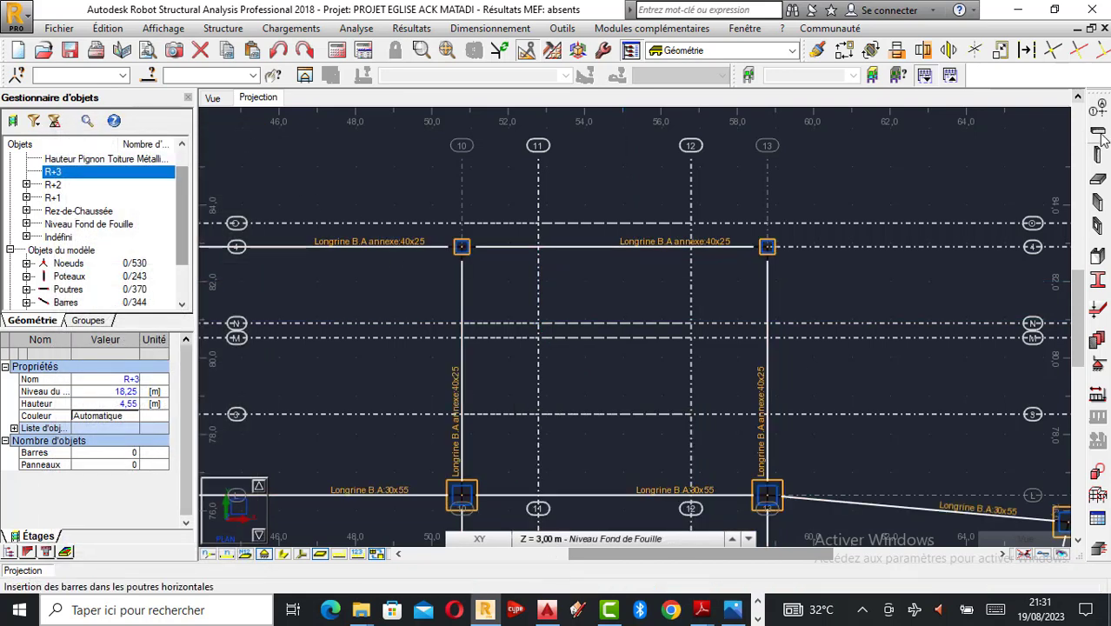
left_click(1097, 179)
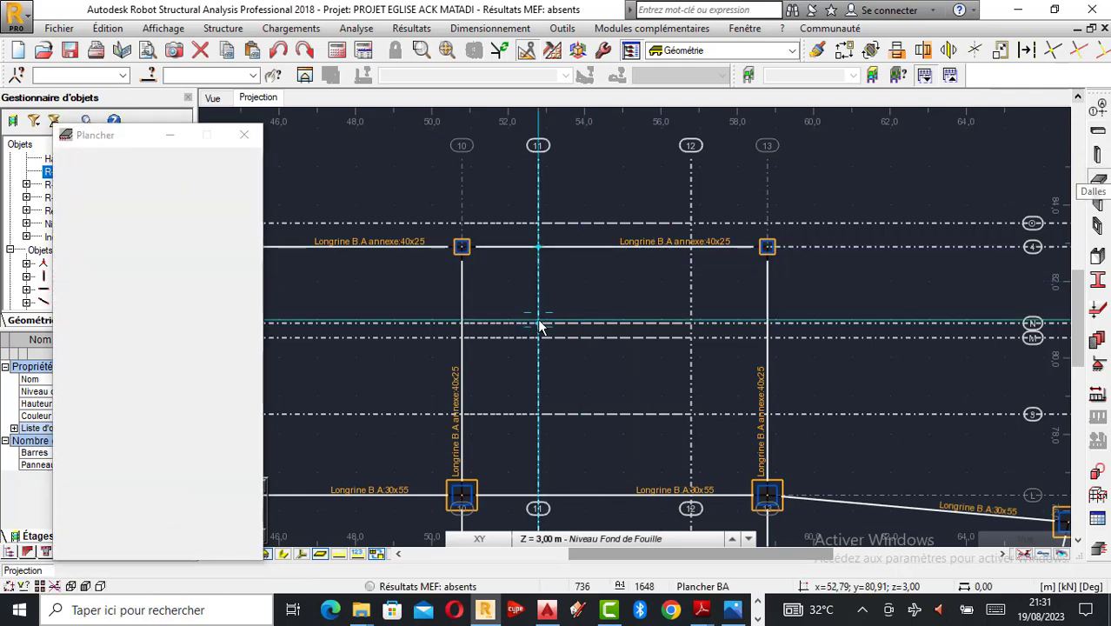
left_click(556, 539)
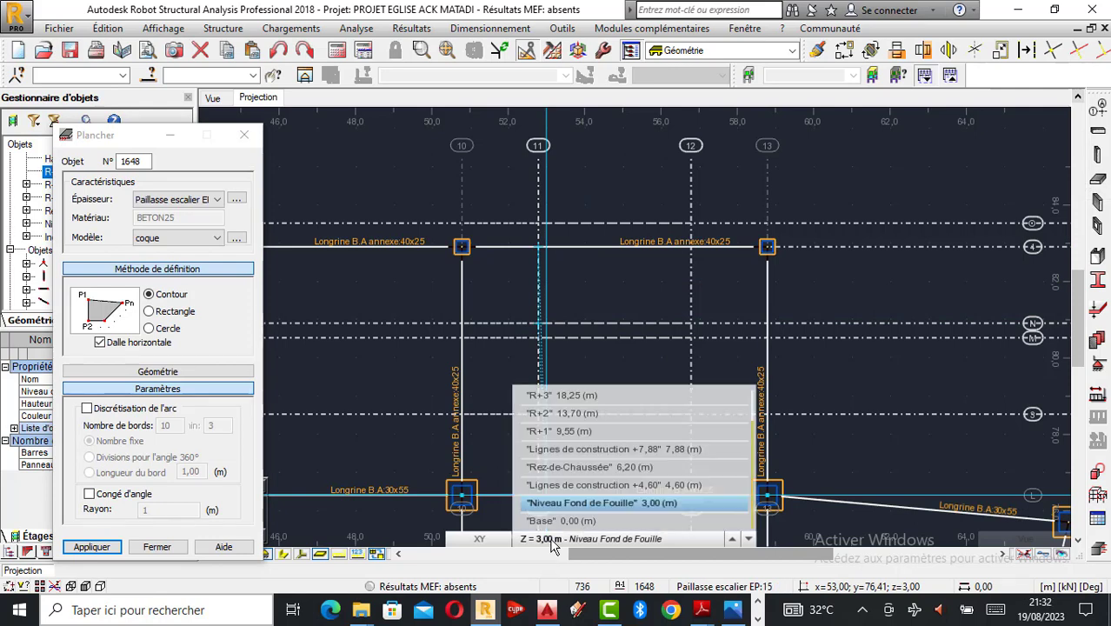
left_click(691, 322)
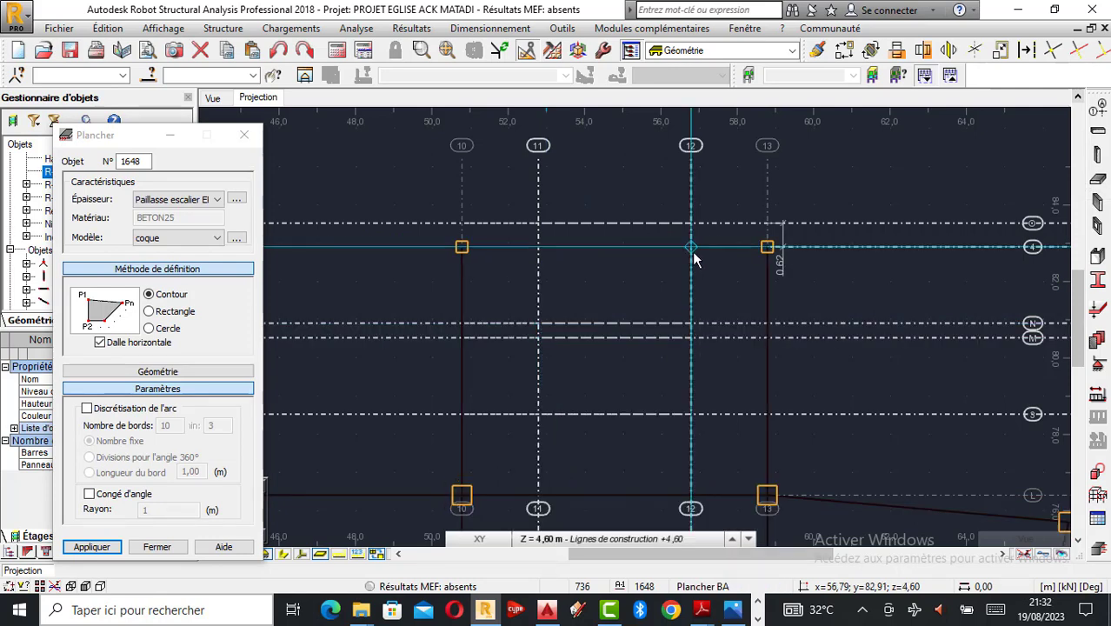
left_click(564, 540)
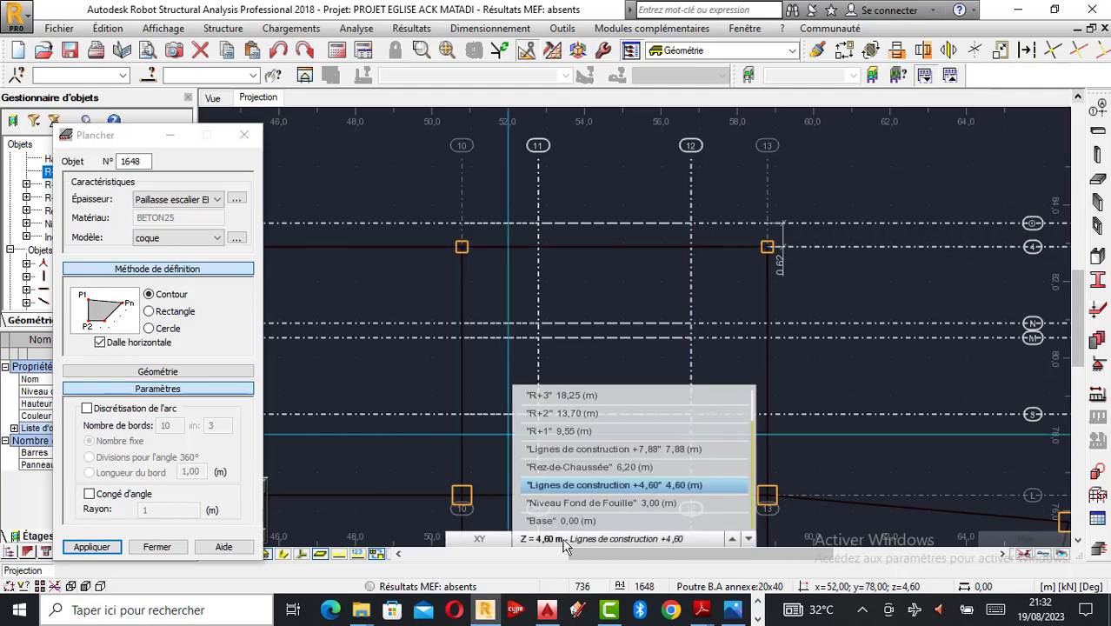
left_click(570, 504)
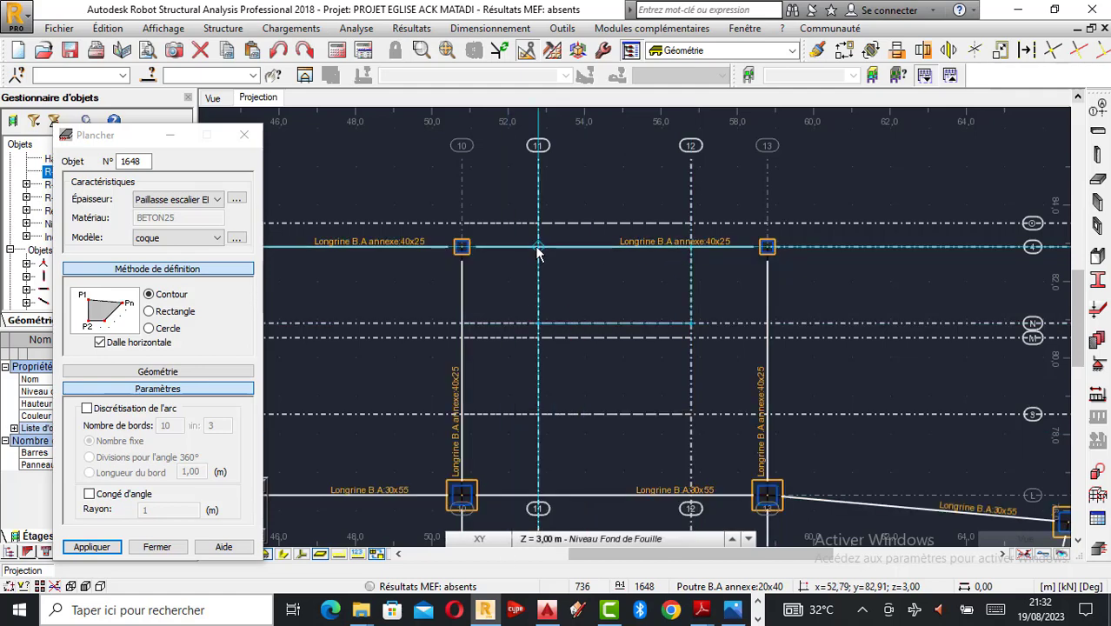
left_click(590, 299)
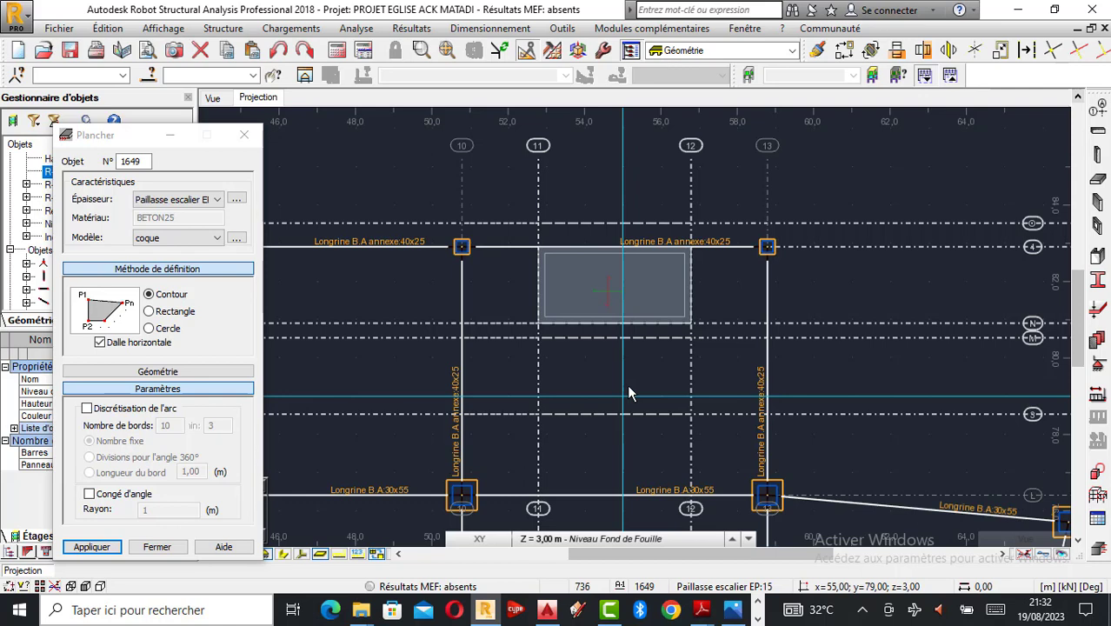
Step: Close the floor definition and delete the slab just drawn between axes 11 and 12
left_click(244, 135)
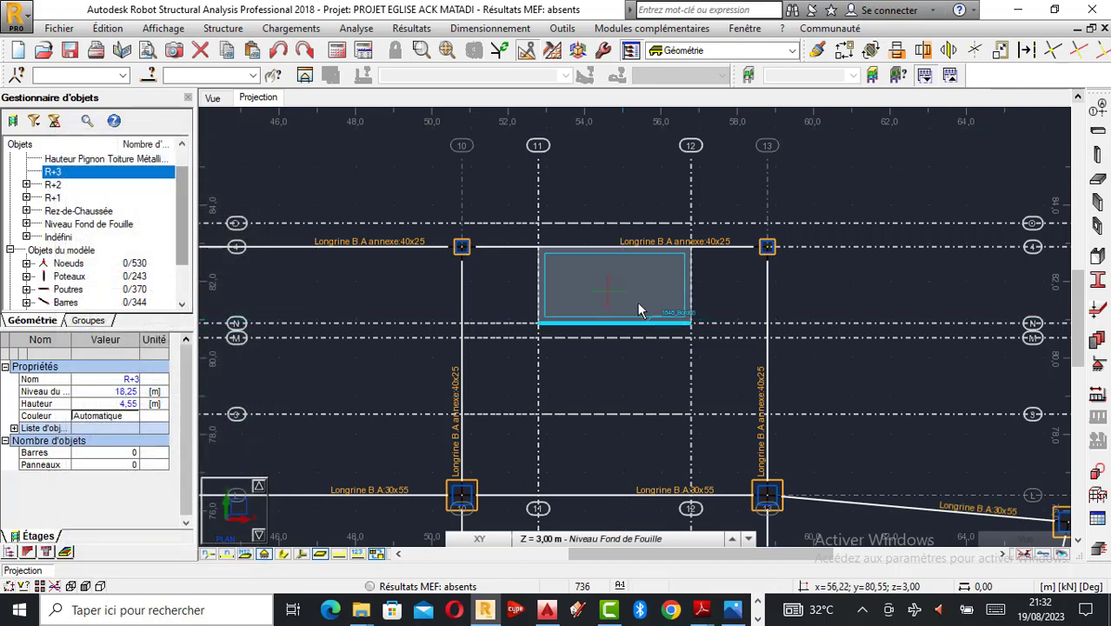
left_click(644, 312)
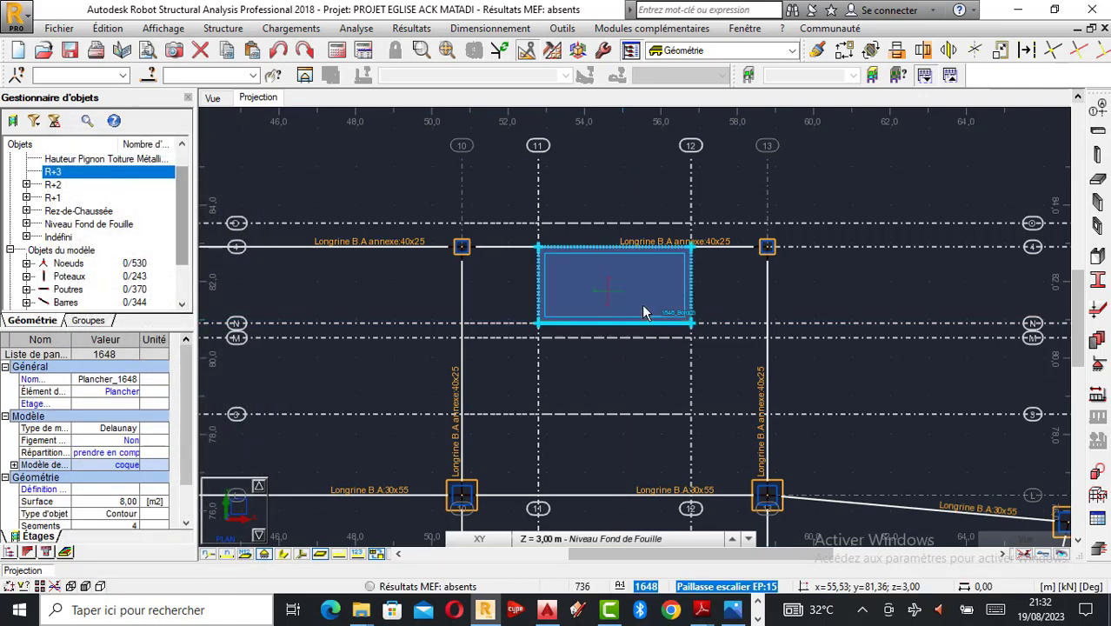
key("Delete")
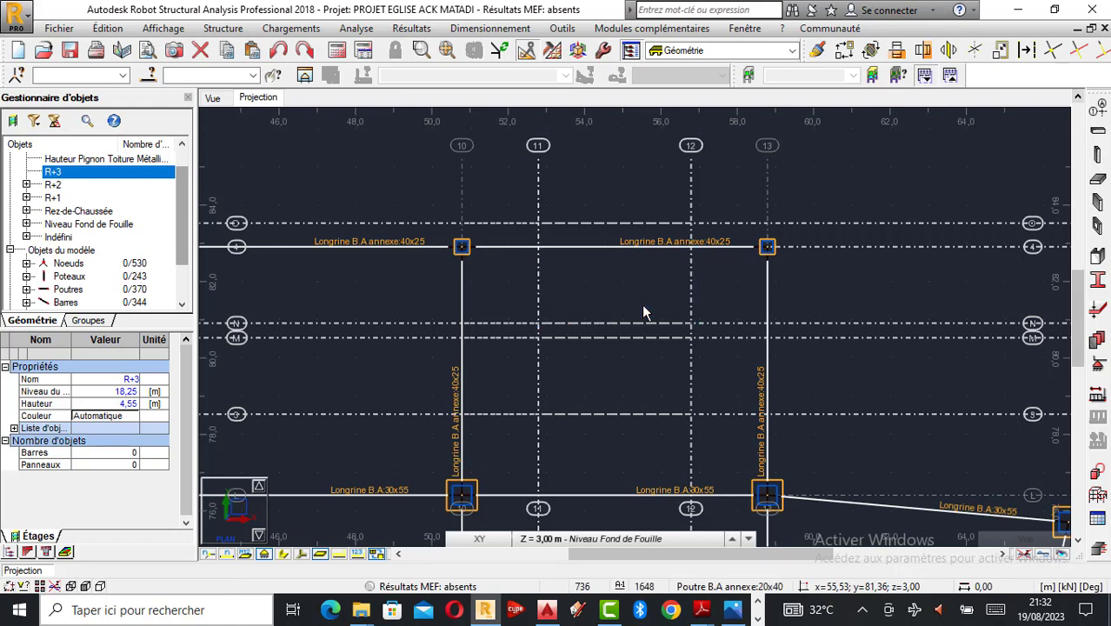
Step: Draw a non-horizontal Paillasse escalier flight contour from axis 11 at 3,00 m to axis 12 at 4,60 m, between y=82,91 and 80,91
left_click(1097, 174)
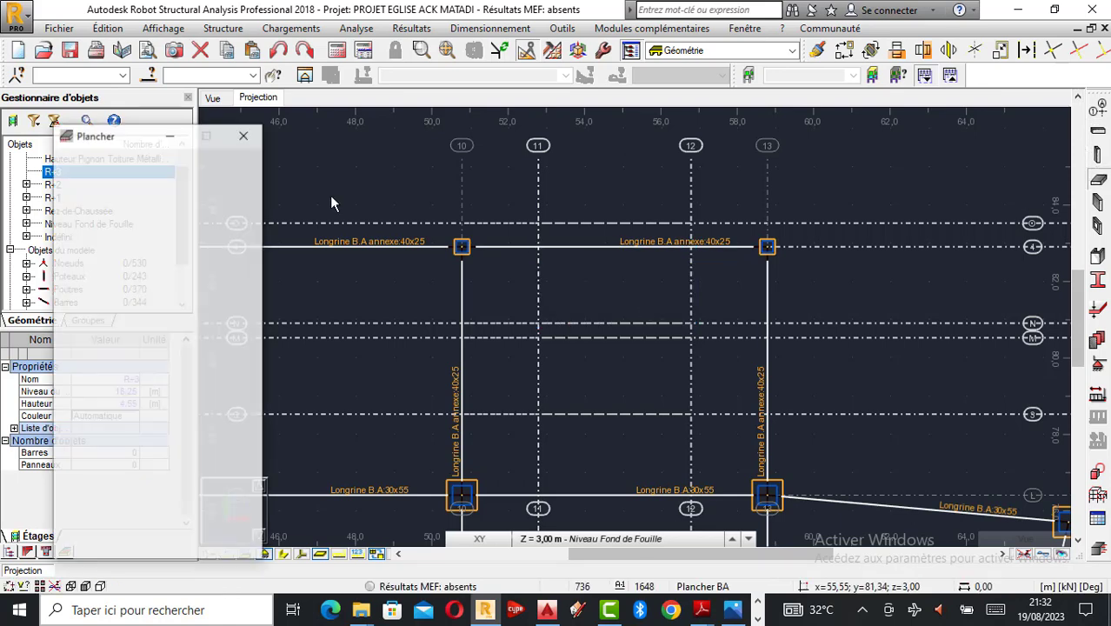
left_click(100, 343)
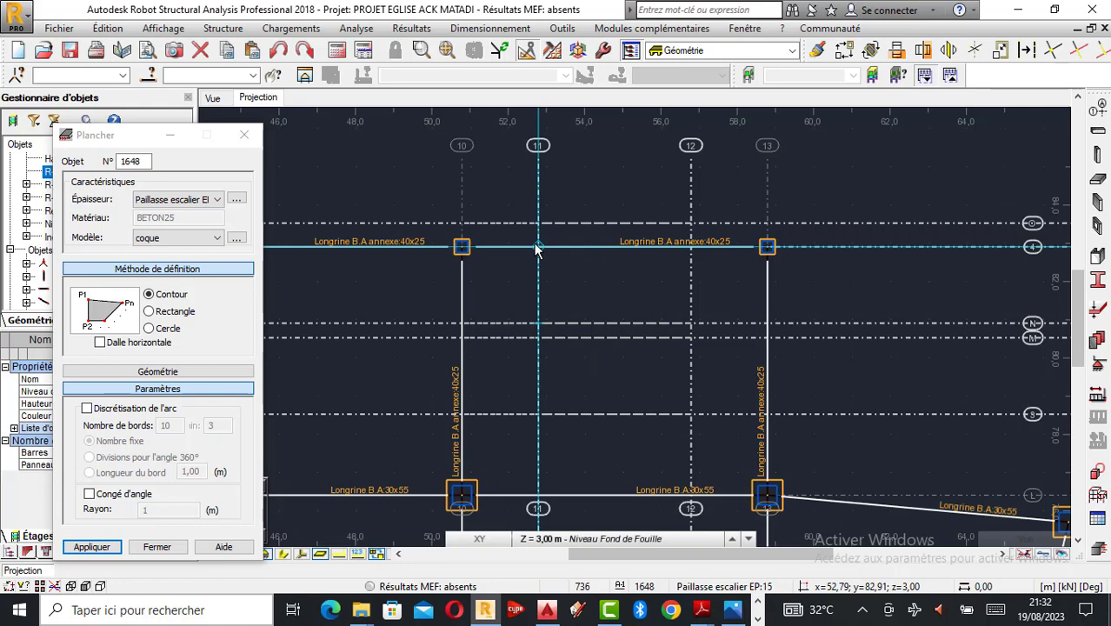
left_click(546, 539)
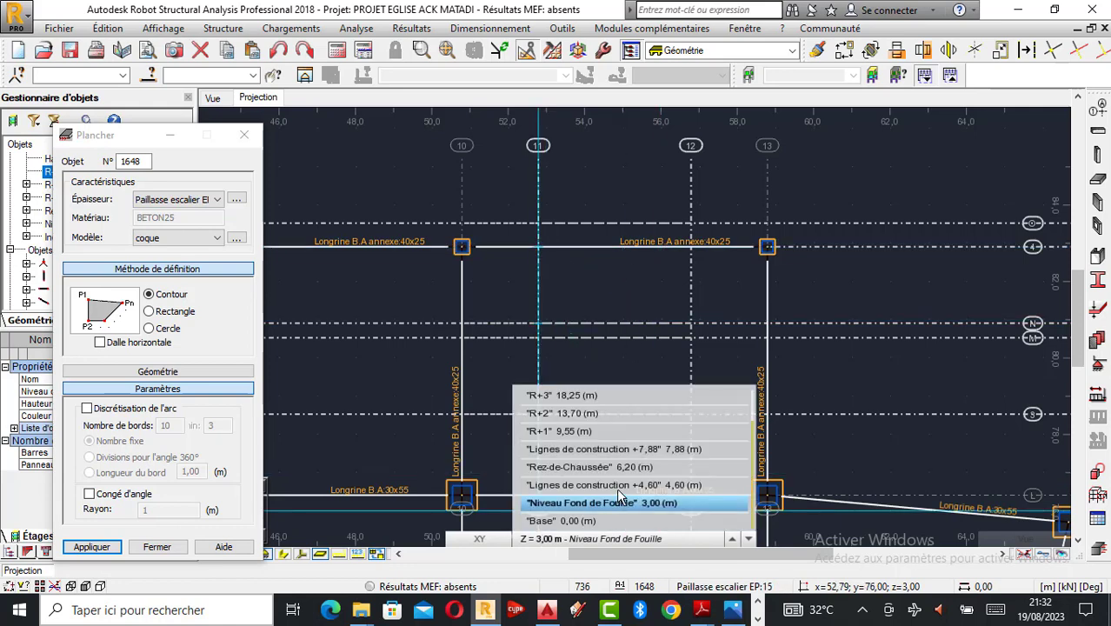
left_click(691, 248)
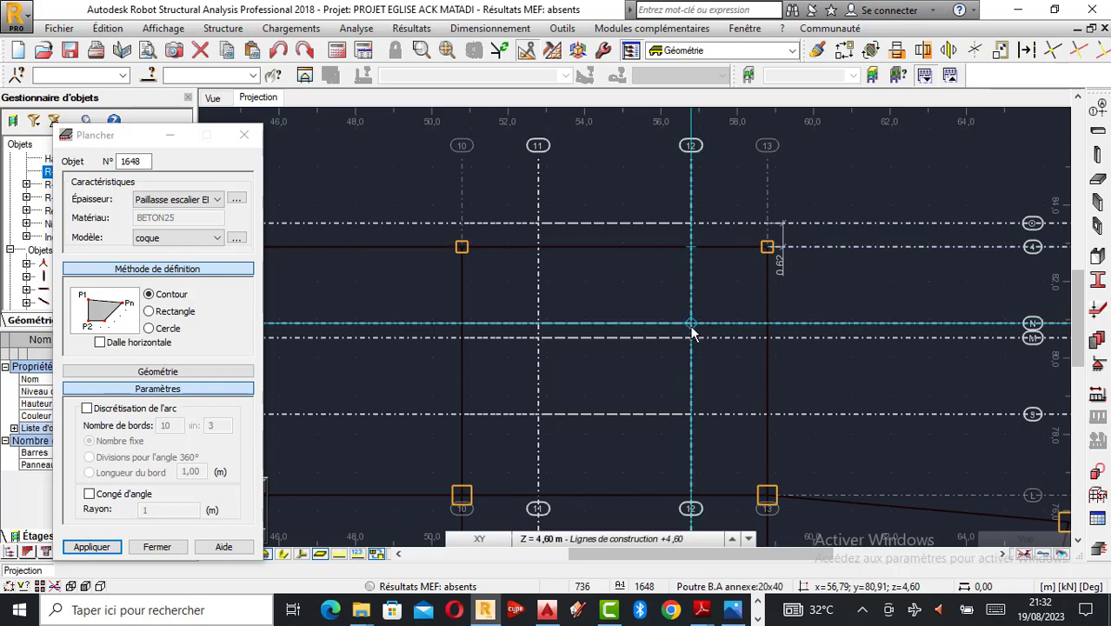
left_click(556, 536)
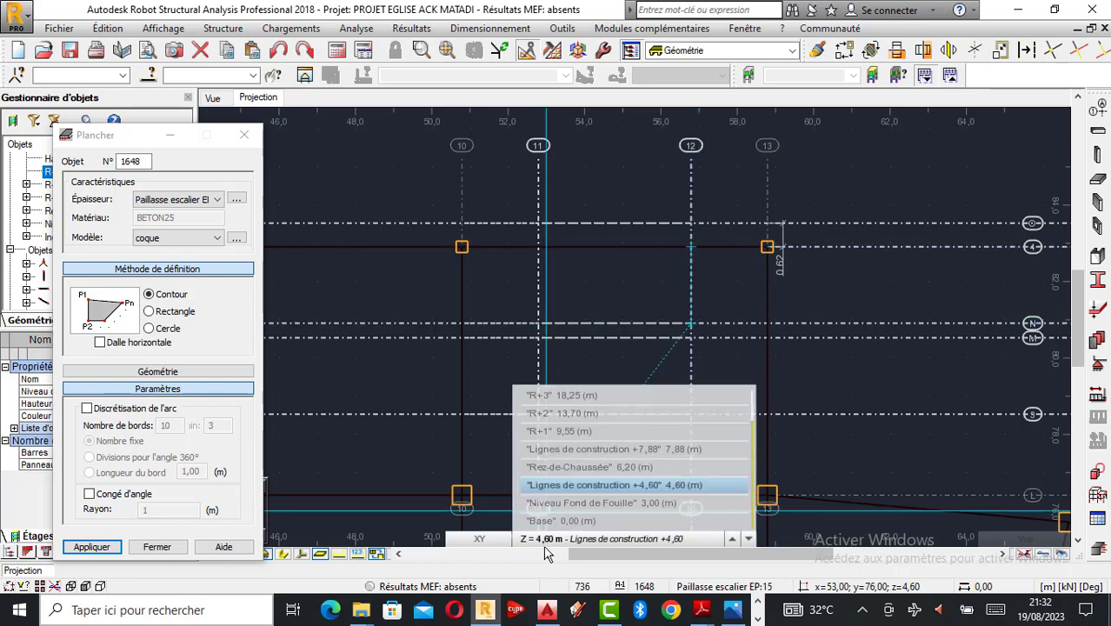
left_click(580, 504)
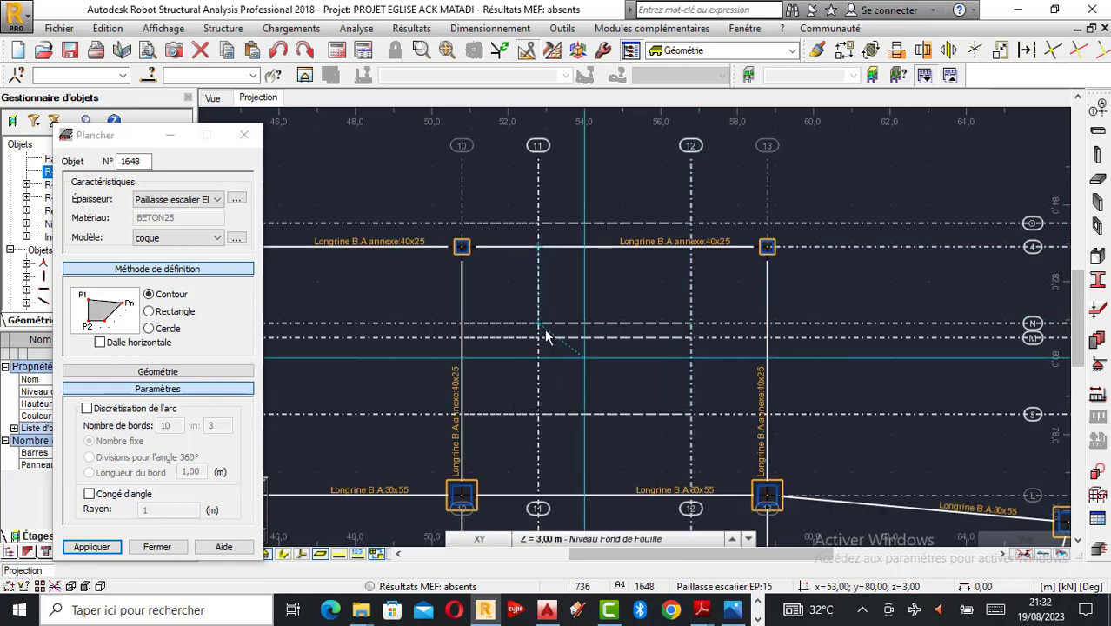
Step: Draw the intermediate landing contour at 4,60 m between axes 12 and 13, from y=82,91 to 78,53
left_click(546, 538)
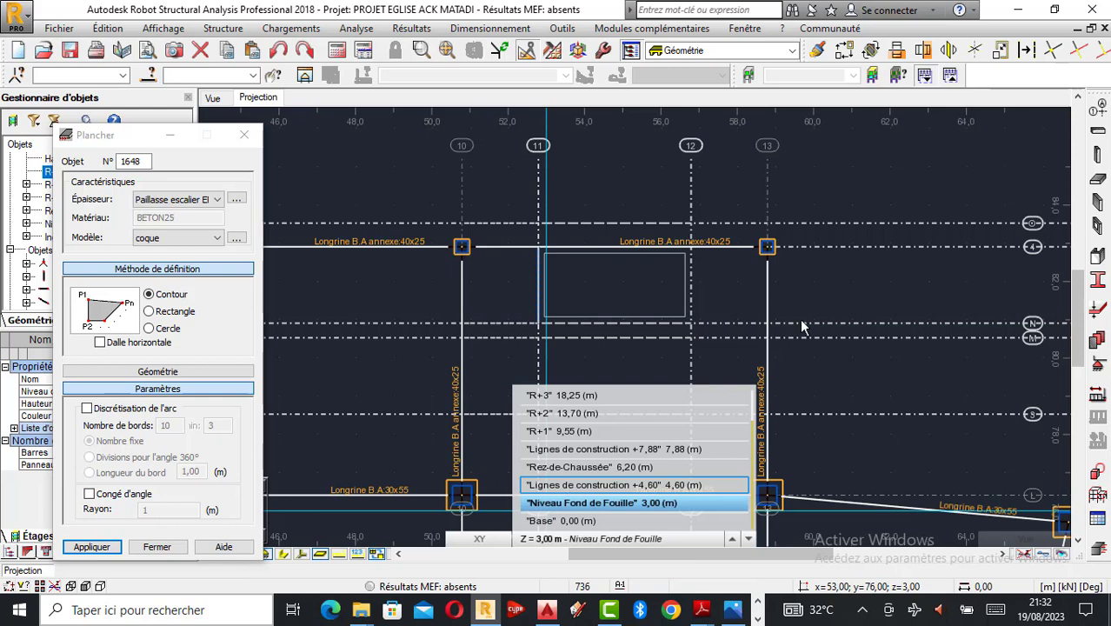
left_click(727, 302)
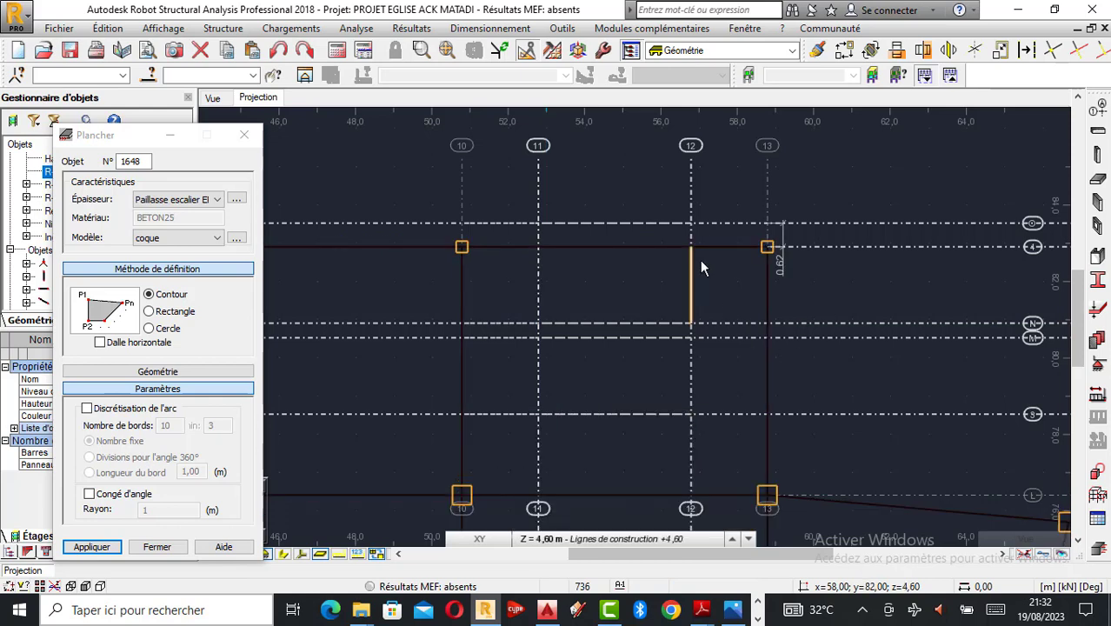
left_click(767, 248)
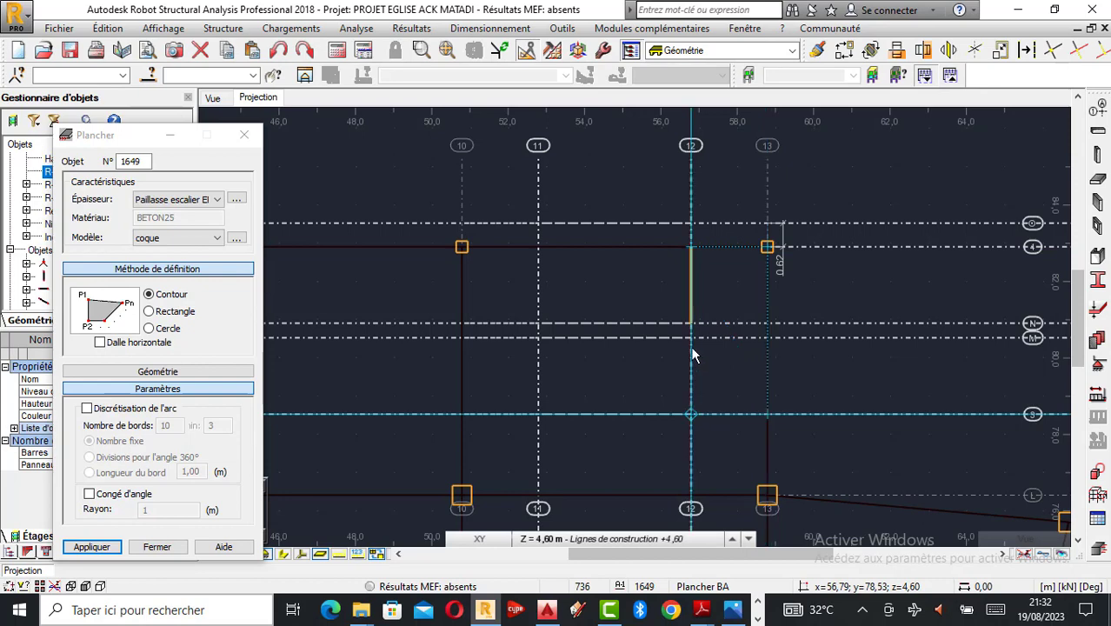
left_click(690, 248)
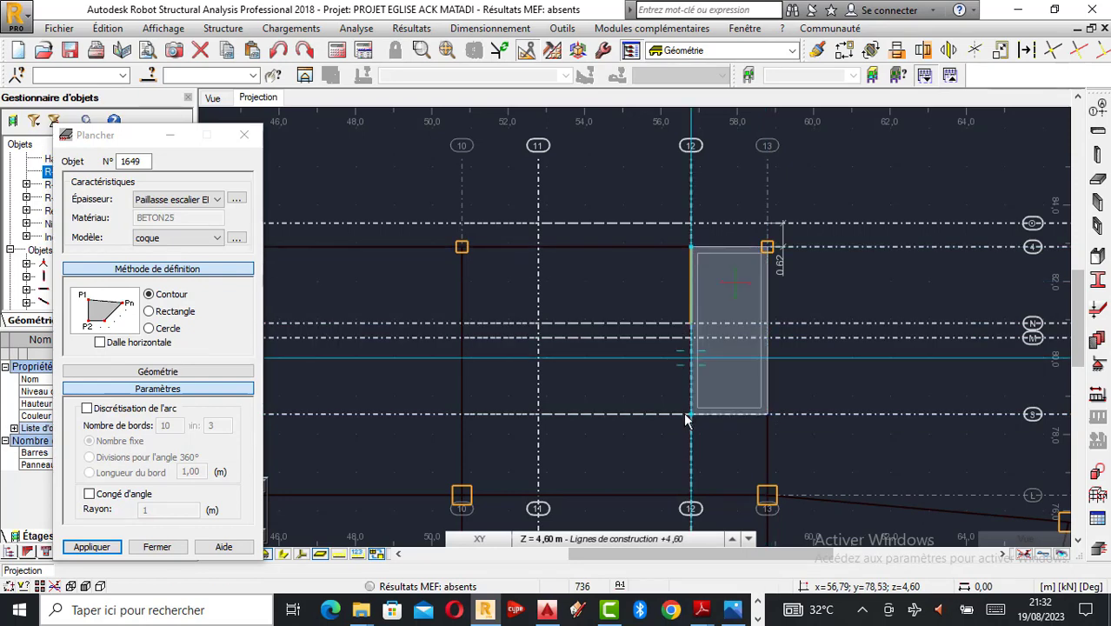
Step: Draw the second flight contour from axis 12 at 4,60 m up to axis 11 at 6,20 m, between y=80,53 and 78,53
left_click(691, 338)
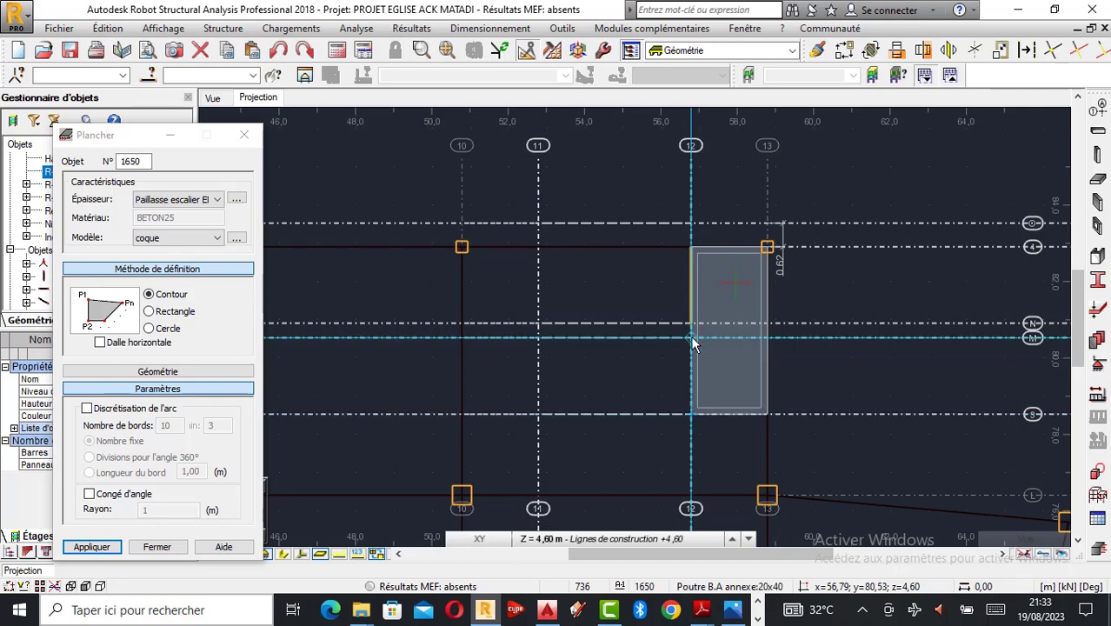
left_click(551, 539)
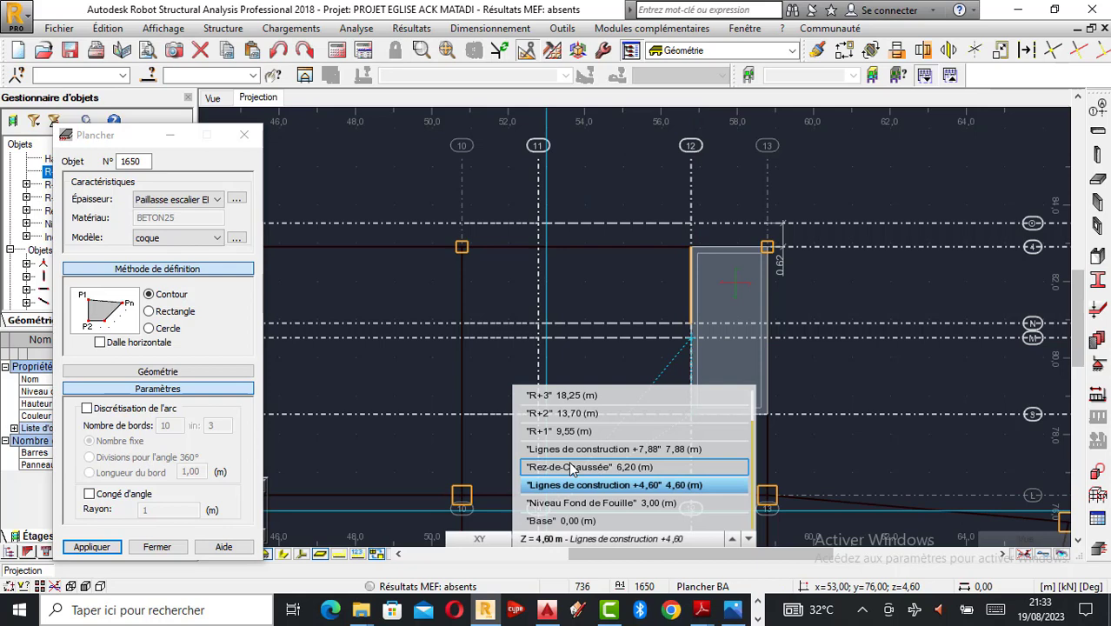
key("Return")
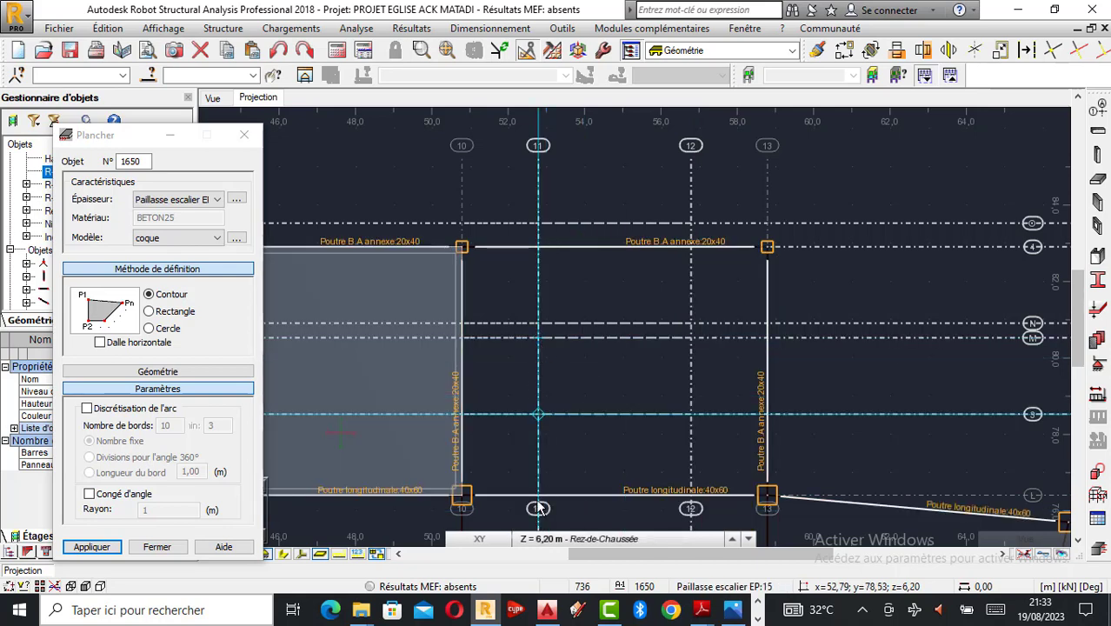
left_click(539, 540)
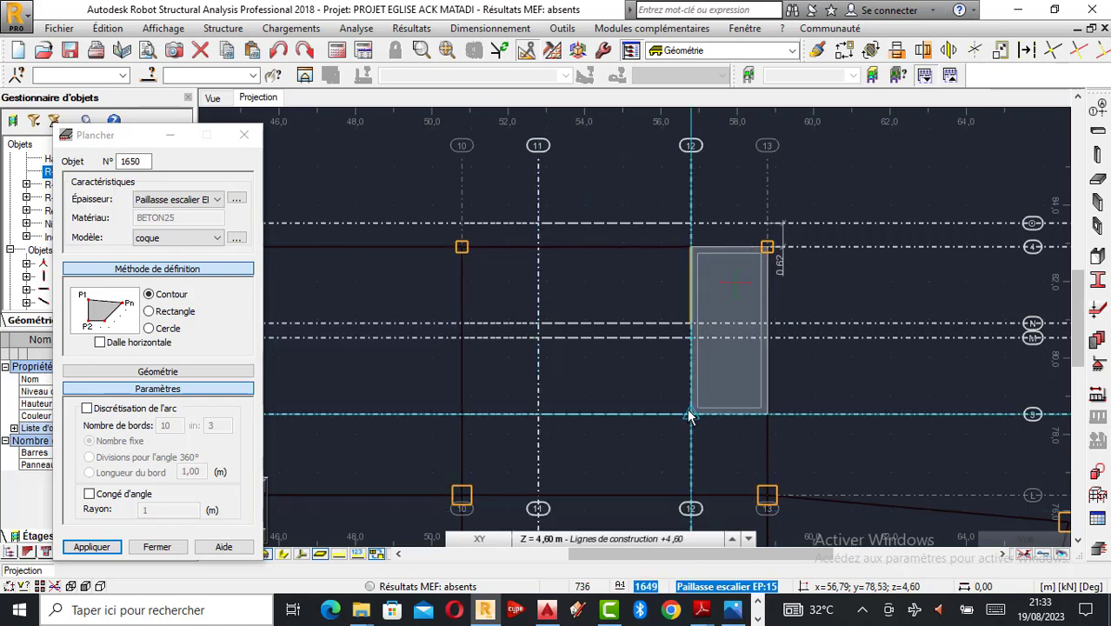
left_click(546, 540)
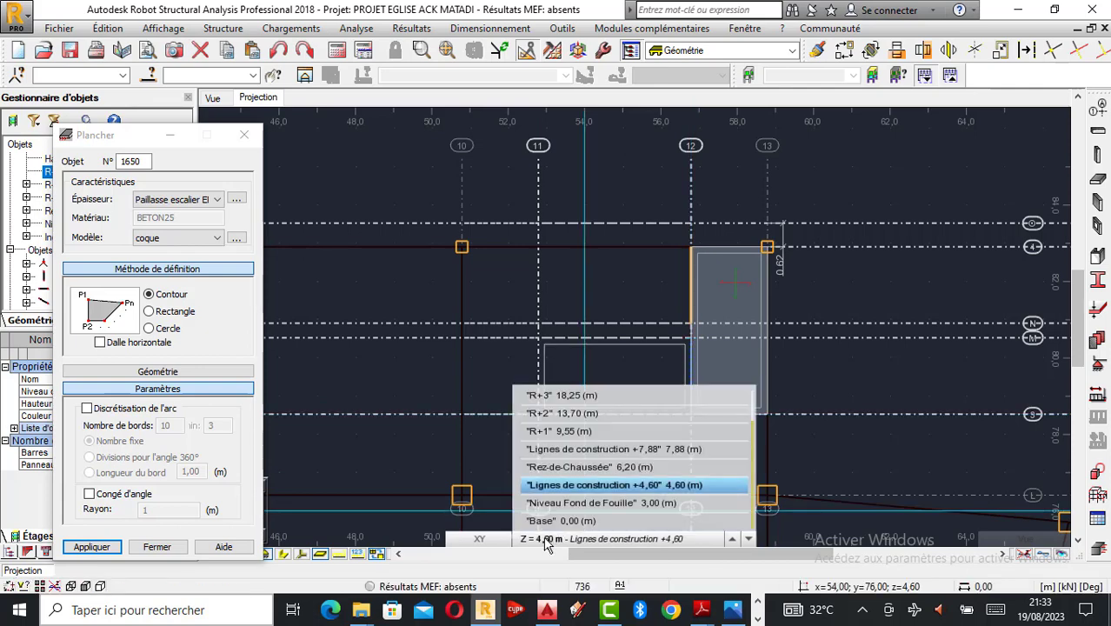
Step: Draw the 6,20 m landing between axes 10 and 11 (y=82,91 to 78,53) and the flight from axis 11 to axis 12 at 7,88 m (y=82,91 to 80,91)
left_click(581, 468)
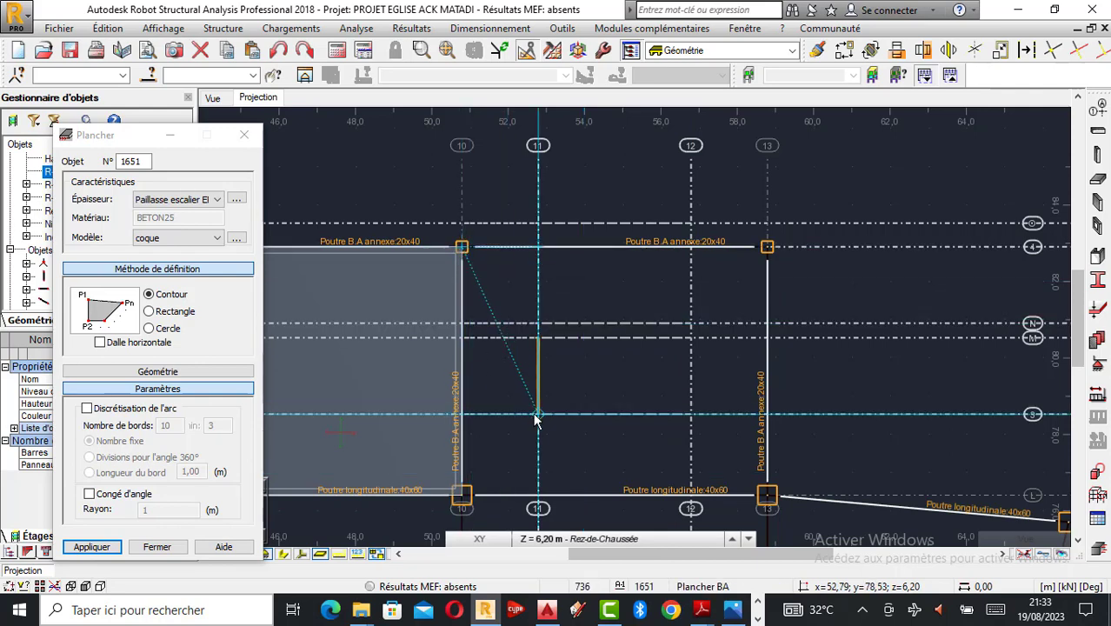
left_click(468, 252)
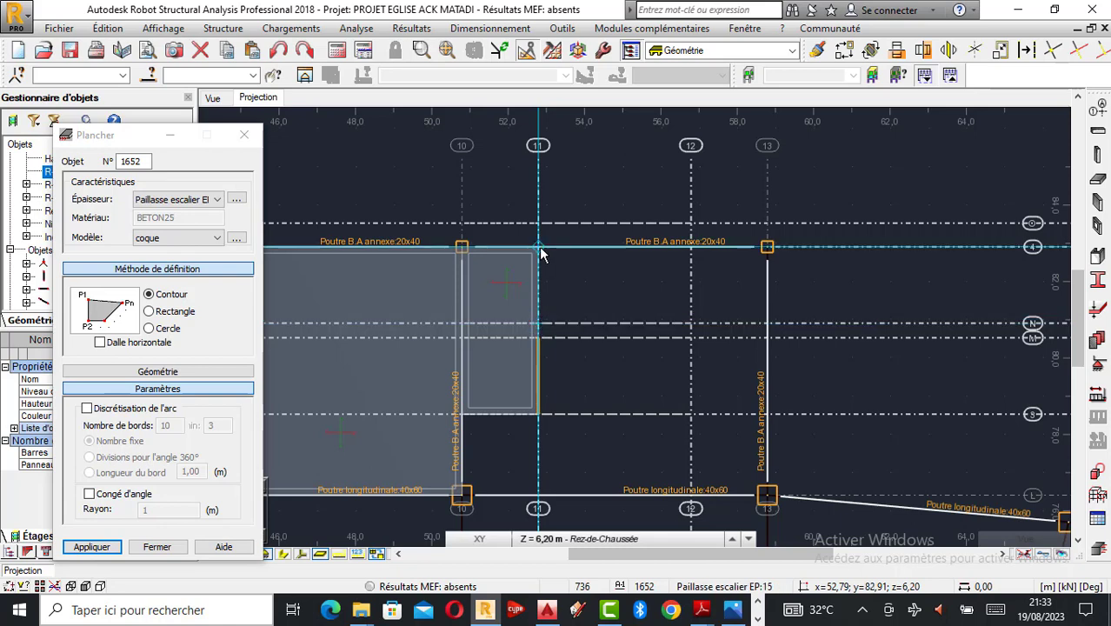
left_click(608, 539)
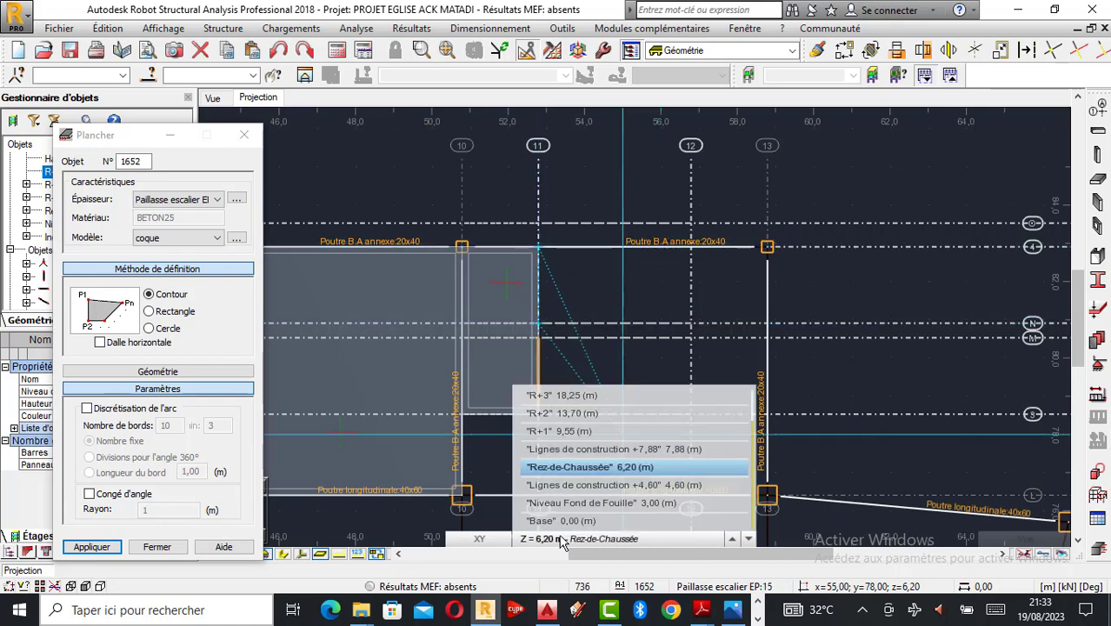
left_click(591, 450)
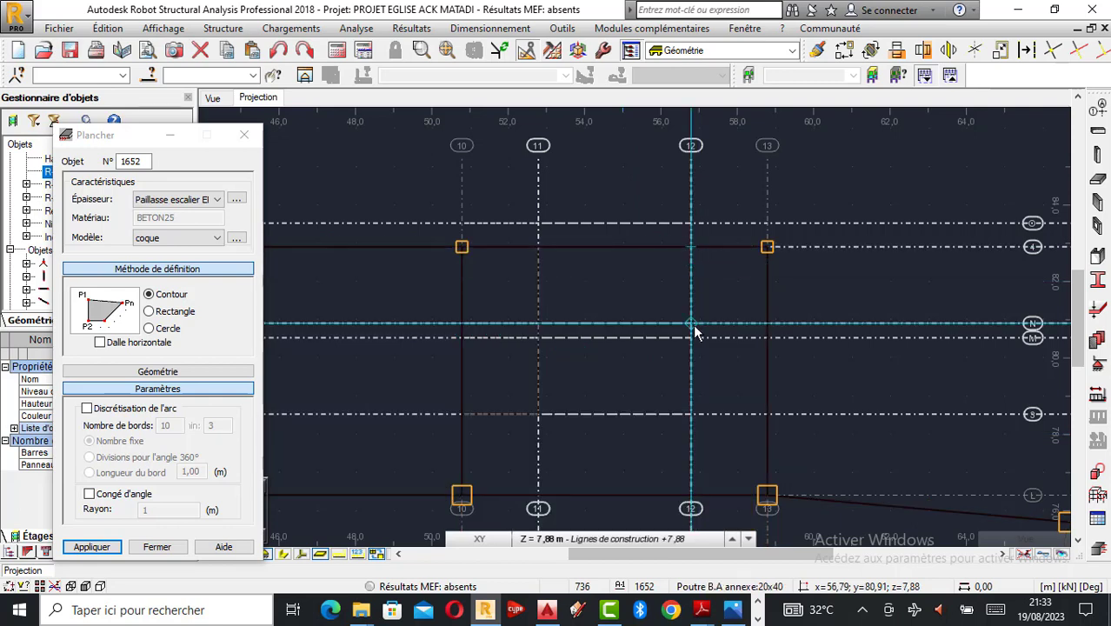
left_click(548, 539)
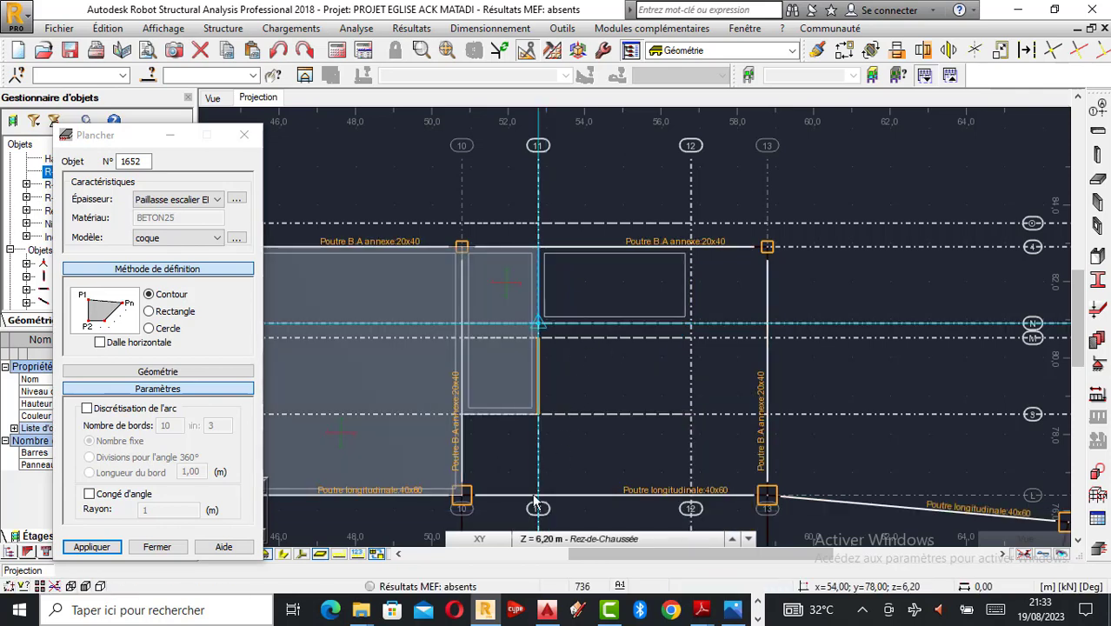
Step: Draw the intermediate landing contour at 7,88 m between axes 12 and 13, from y=82,91 to 78,53
left_click(540, 539)
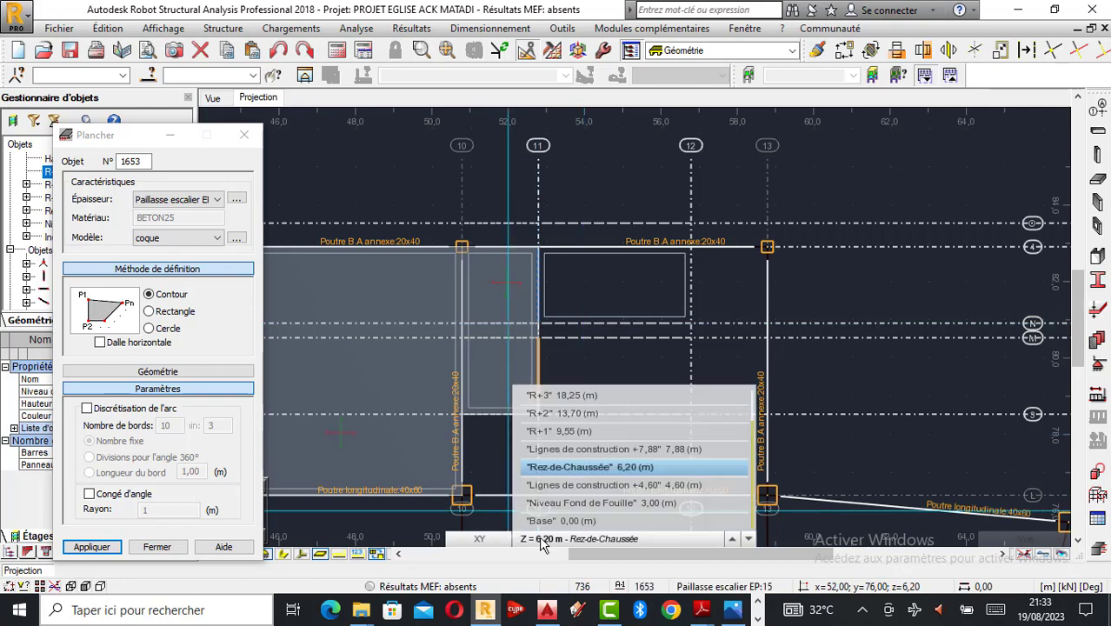
left_click(573, 449)
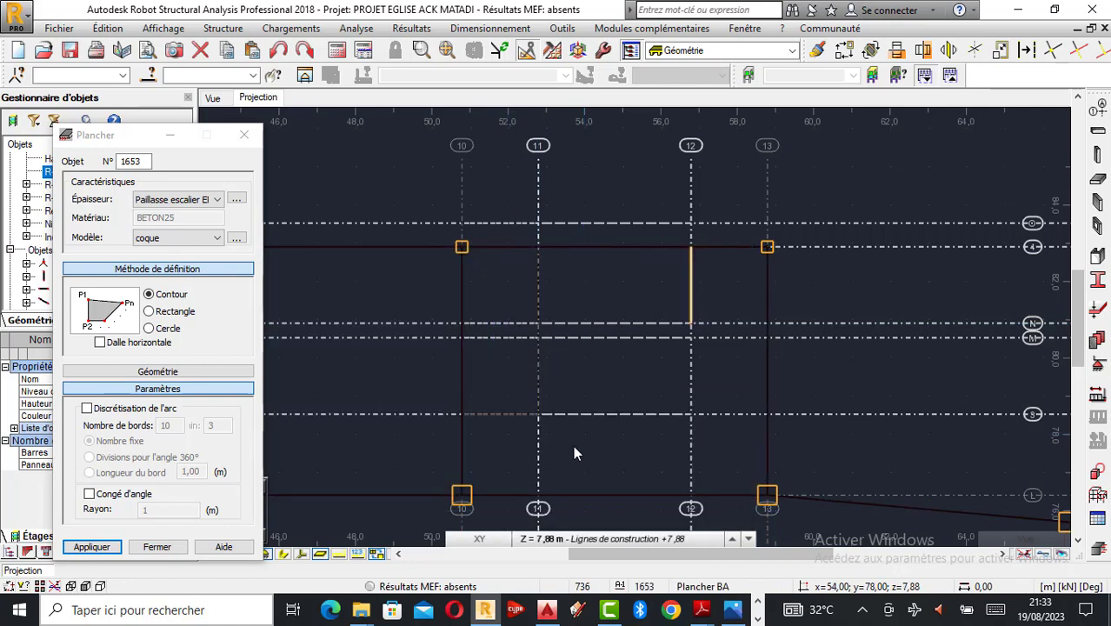
left_click(692, 246)
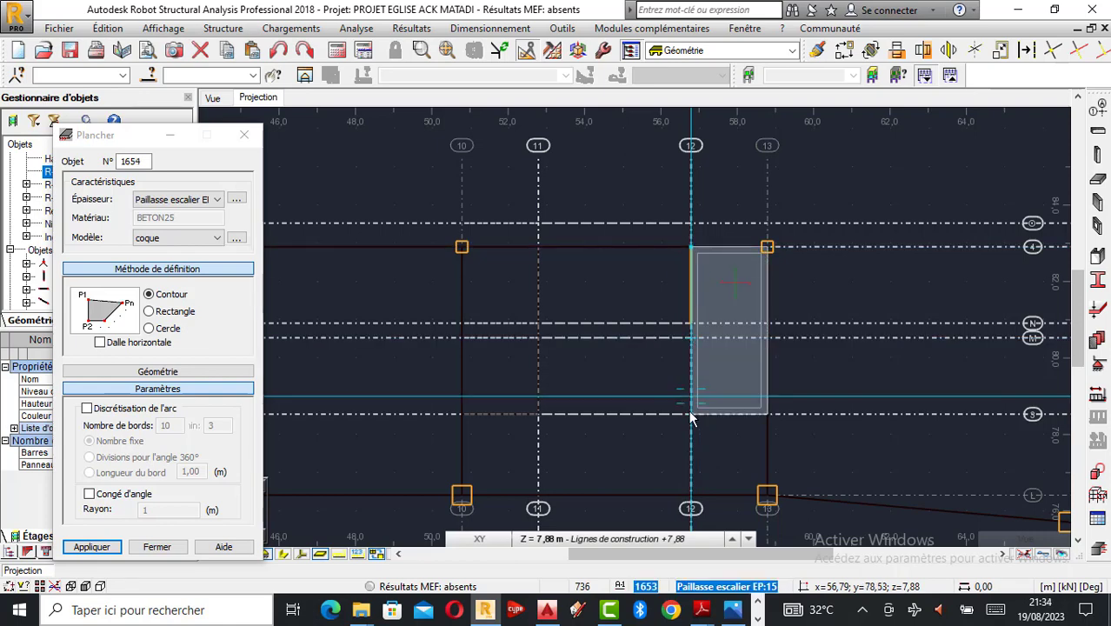
Step: Draw the second flight contour from axis 12 at 7,88 m up to axis 11 at 9,55 m, between y=80,53 and 78,53
left_click(528, 539)
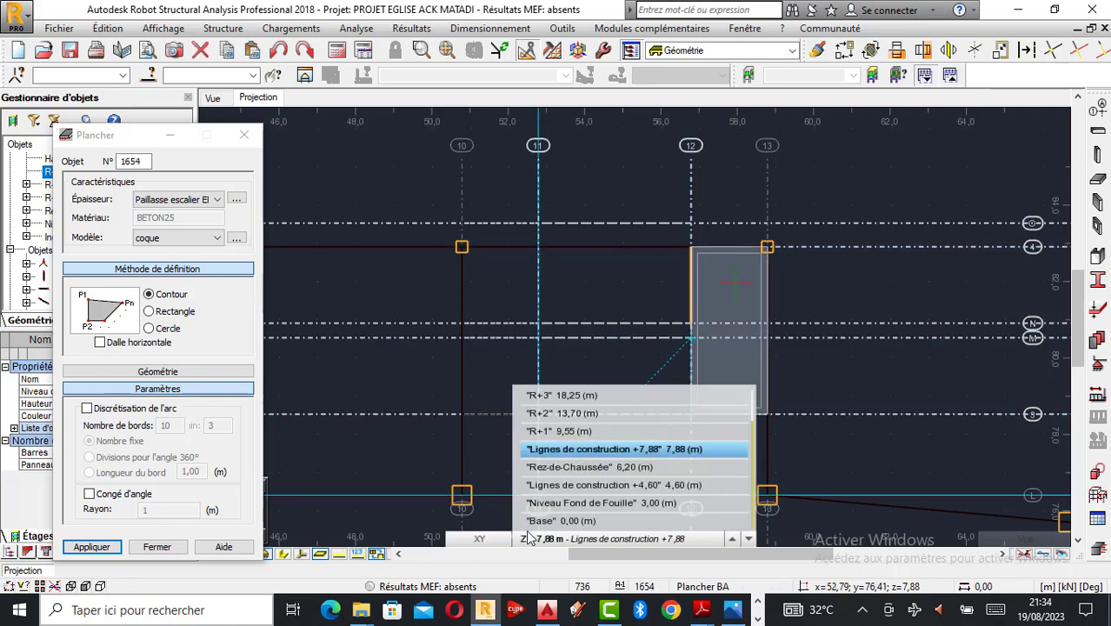
left_click(563, 433)
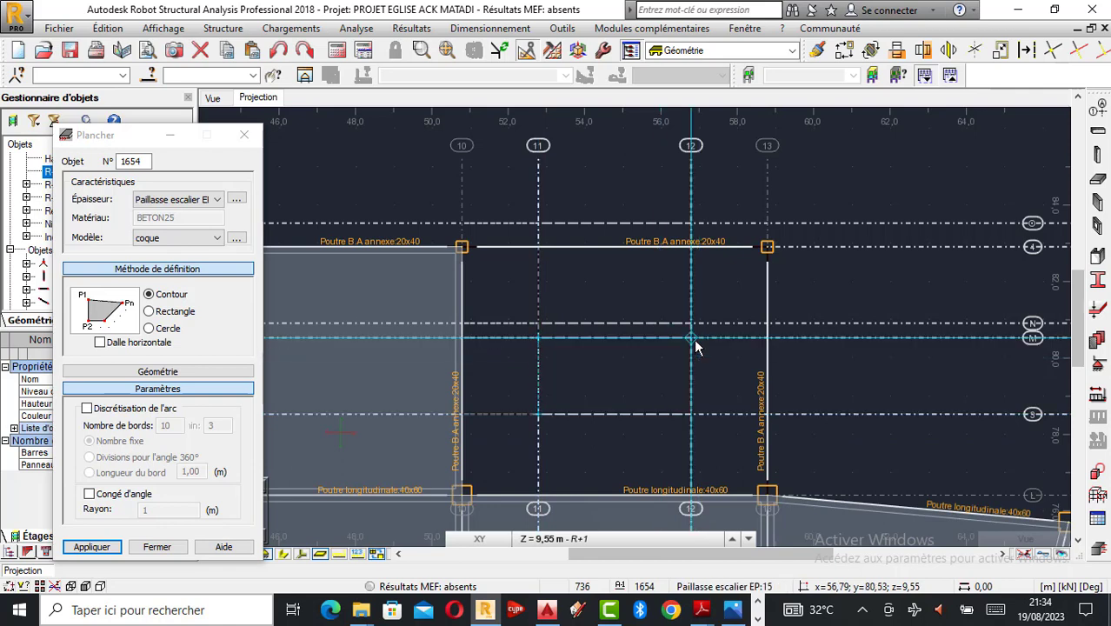
left_click(554, 539)
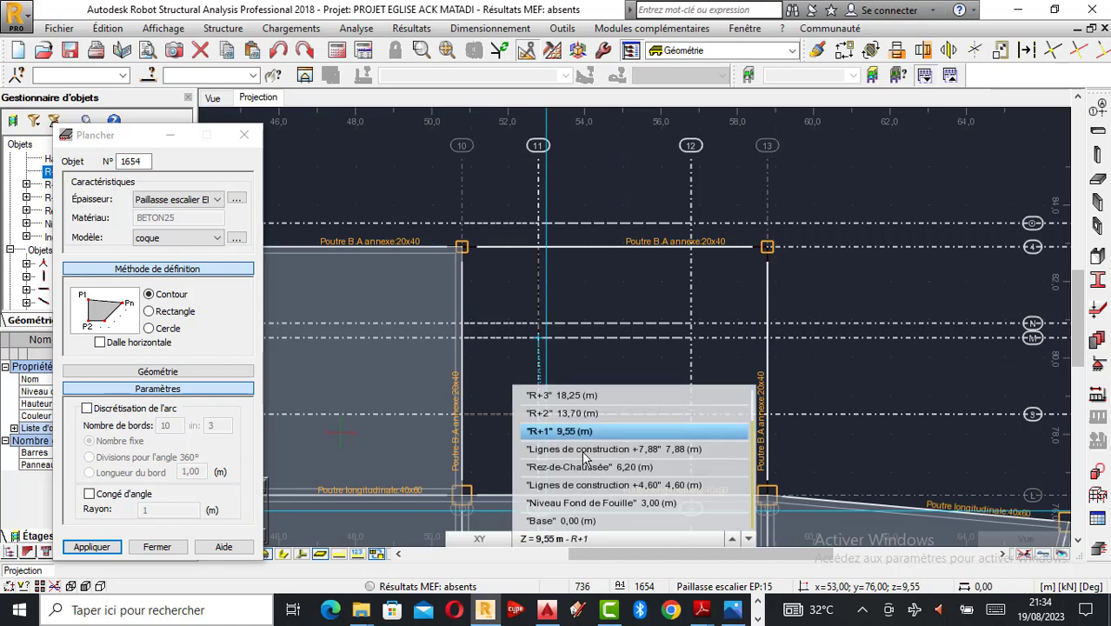
key("Return")
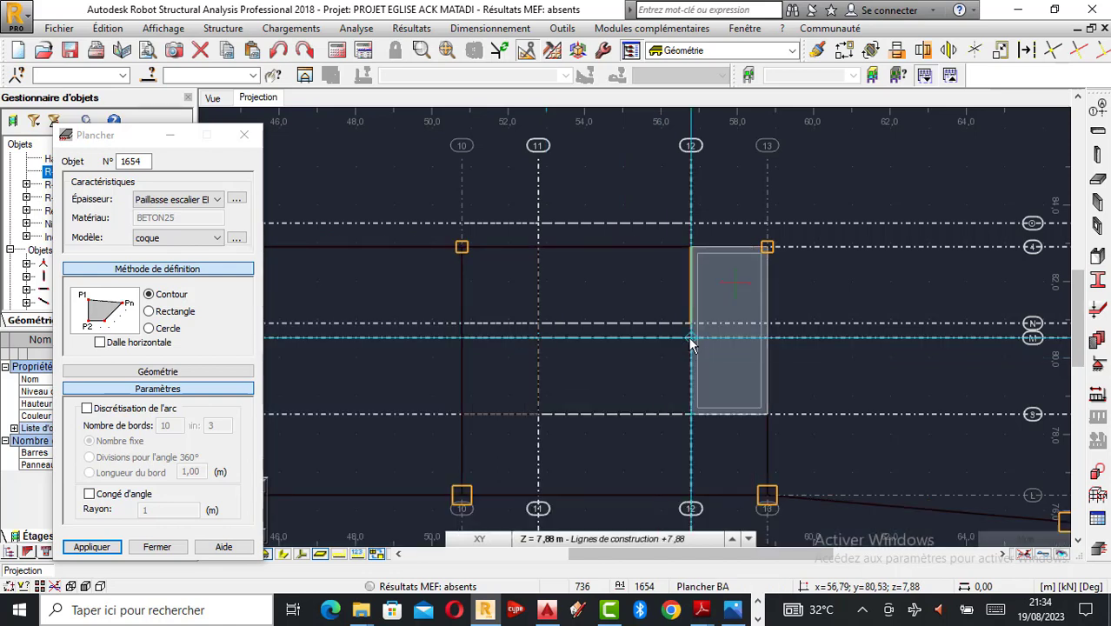
left_click(692, 345)
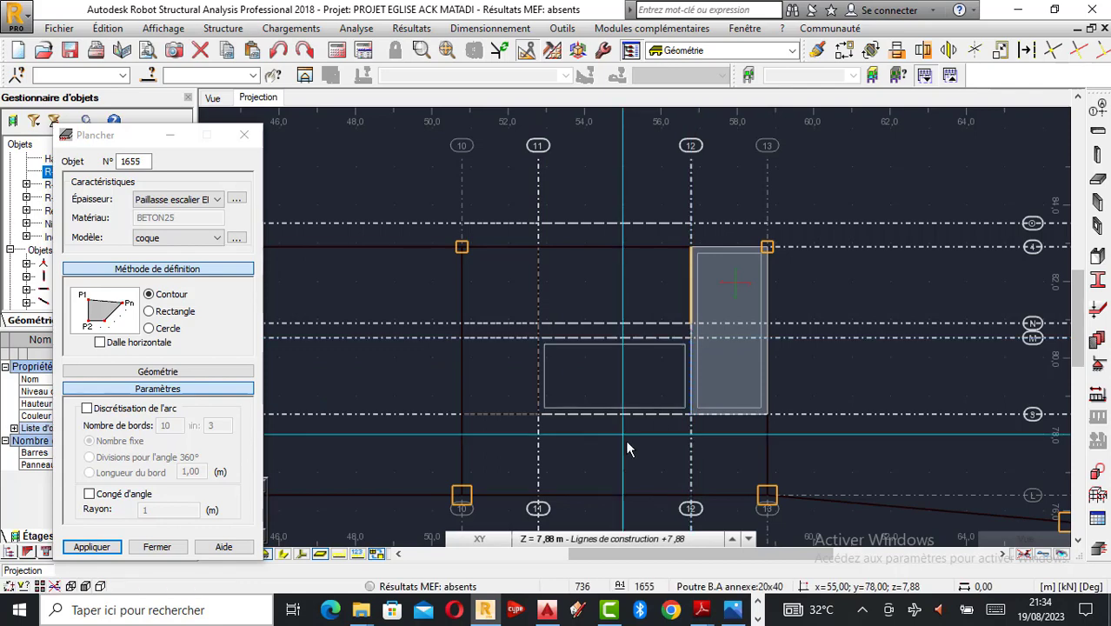
Step: Draw the landing contour at 9,55 m between axes 10 and 11, from y=82,91 to 78,53, restarting the floor definition
left_click(563, 536)
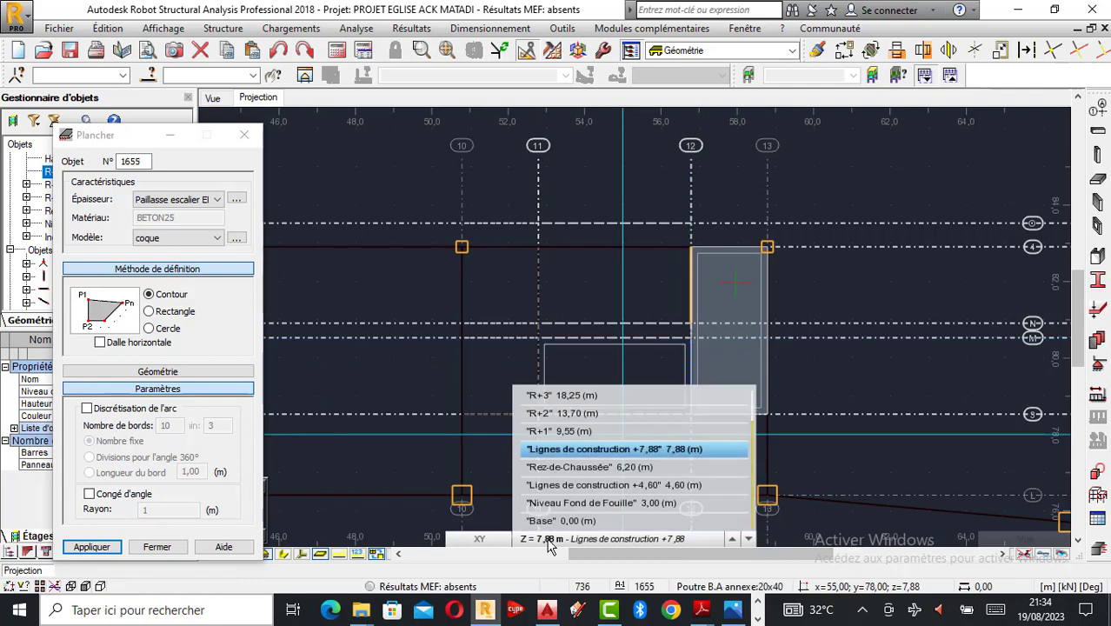
left_click(563, 432)
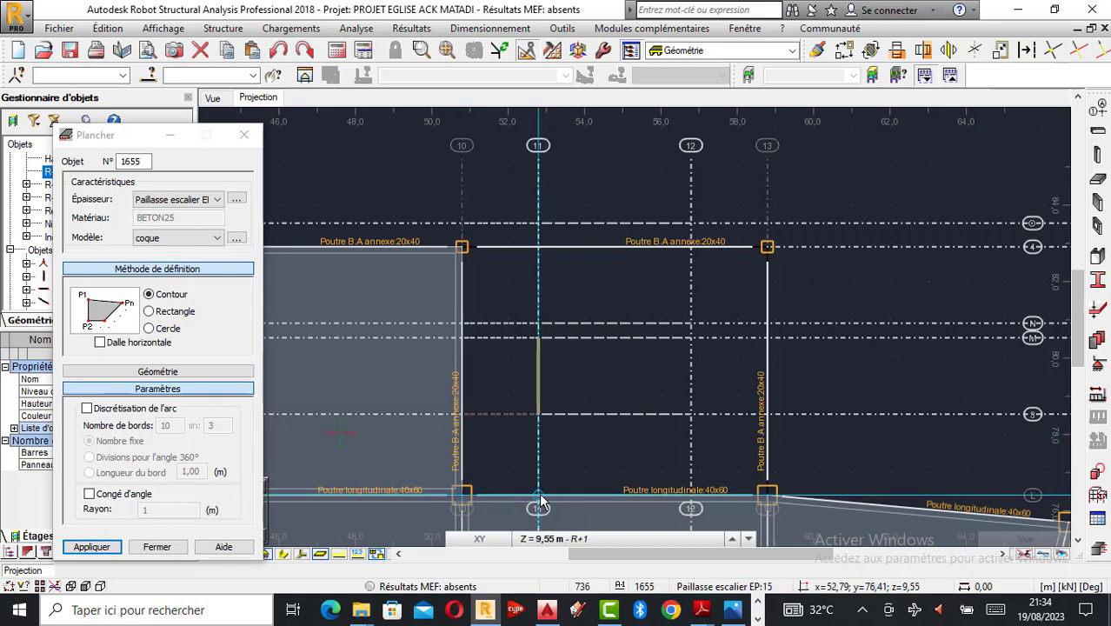
left_click(244, 136)
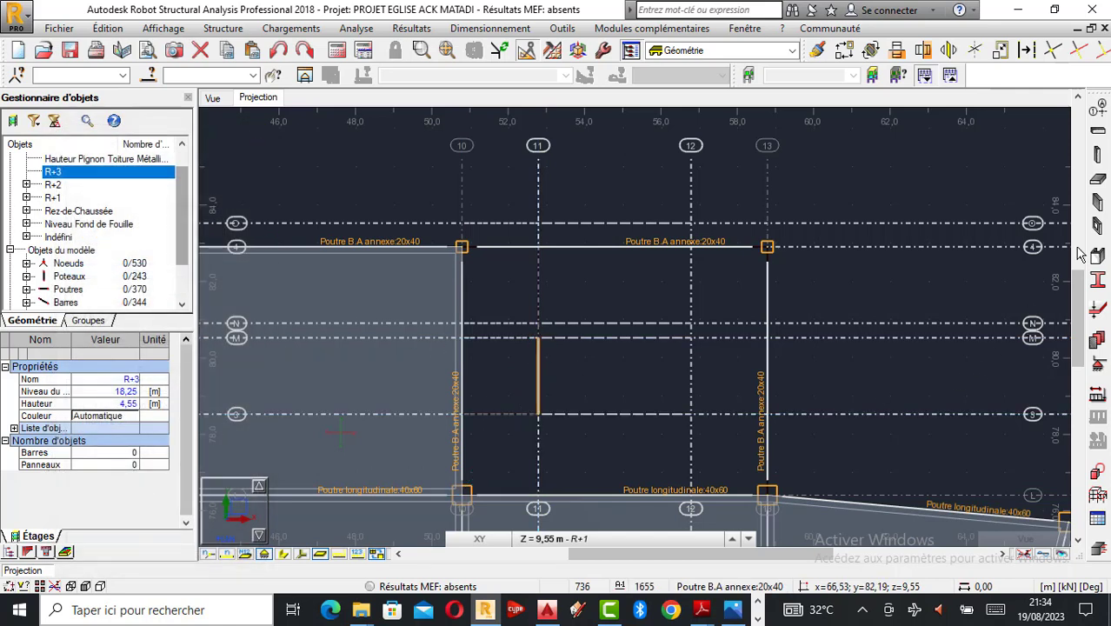
left_click(1097, 180)
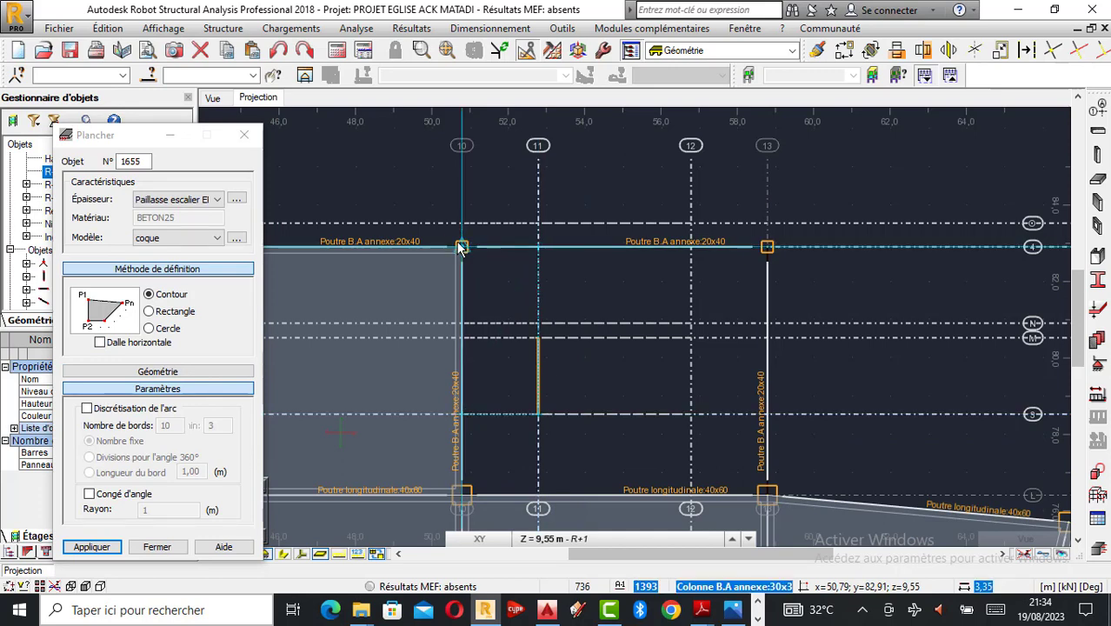
left_click(299, 241)
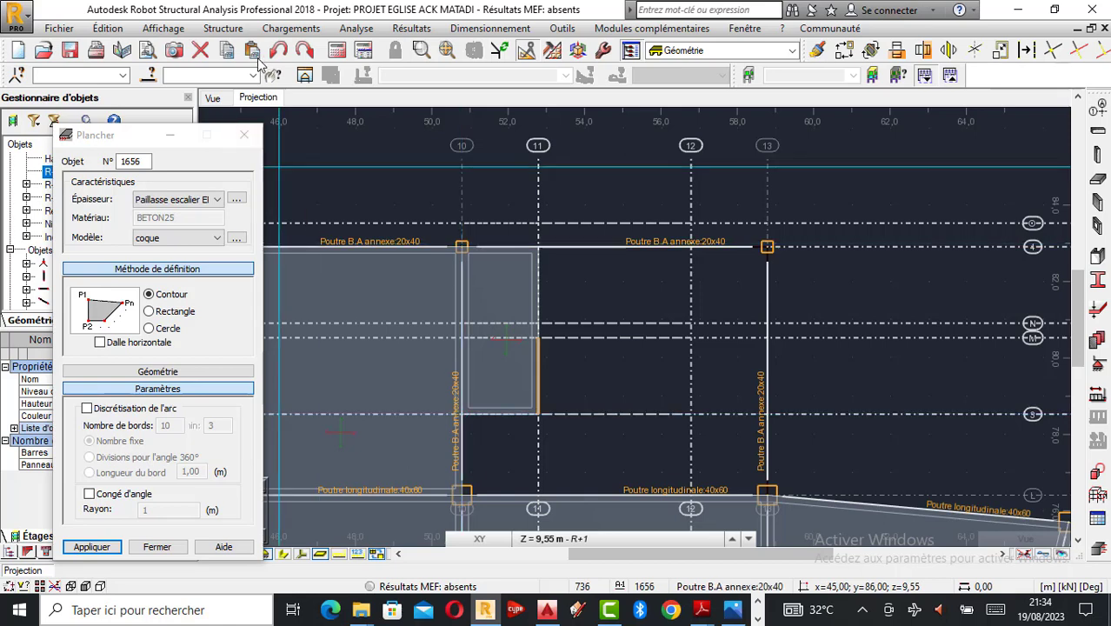
Step: Examine the completed stair flights and landings between axes 10 and 13 in the 3D view
left_click(216, 98)
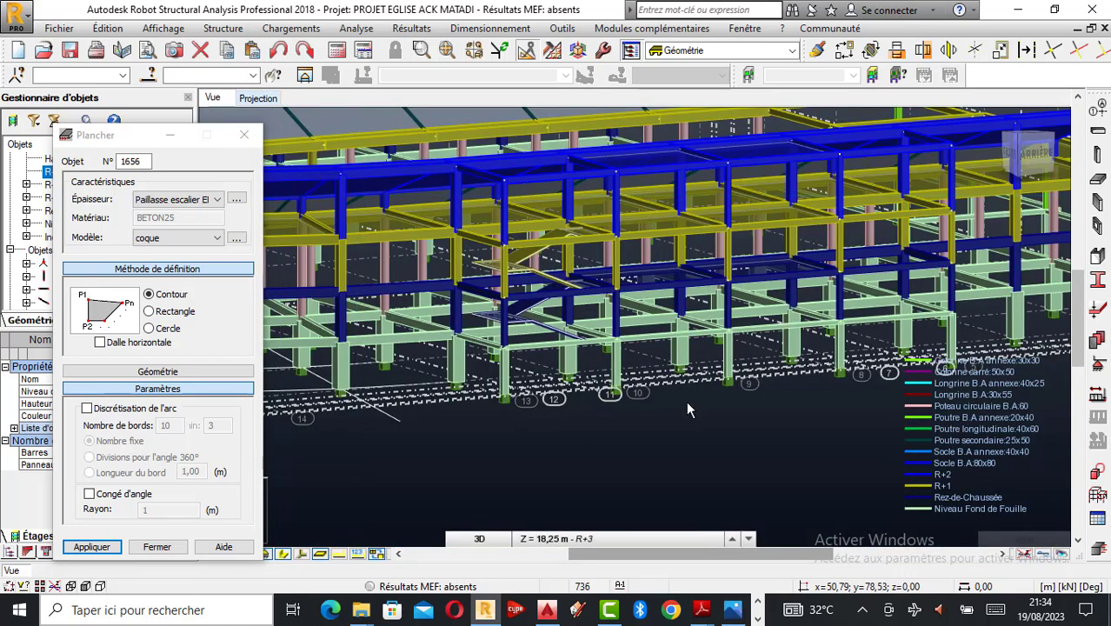
right_click(582, 401)
left_click(632, 231)
scroll(746, 348, "down", 2)
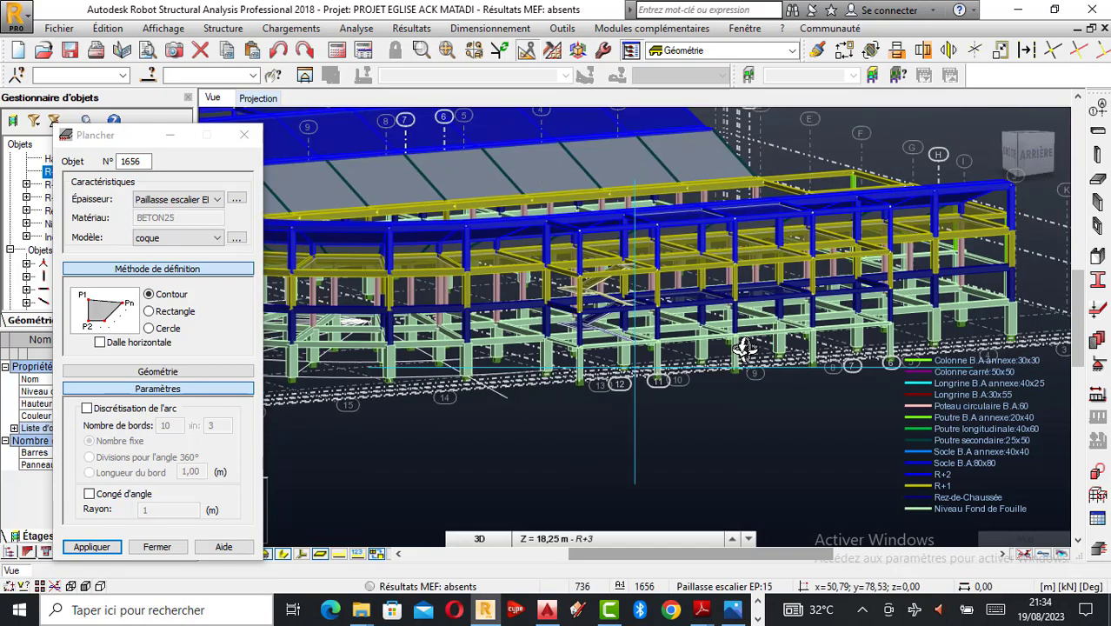
mouse_move(682, 378)
left_mouse_down()
mouse_move(683, 392)
mouse_move(598, 330)
mouse_move(585, 350)
mouse_move(600, 363)
left_mouse_up()
scroll(626, 341, "up", 4)
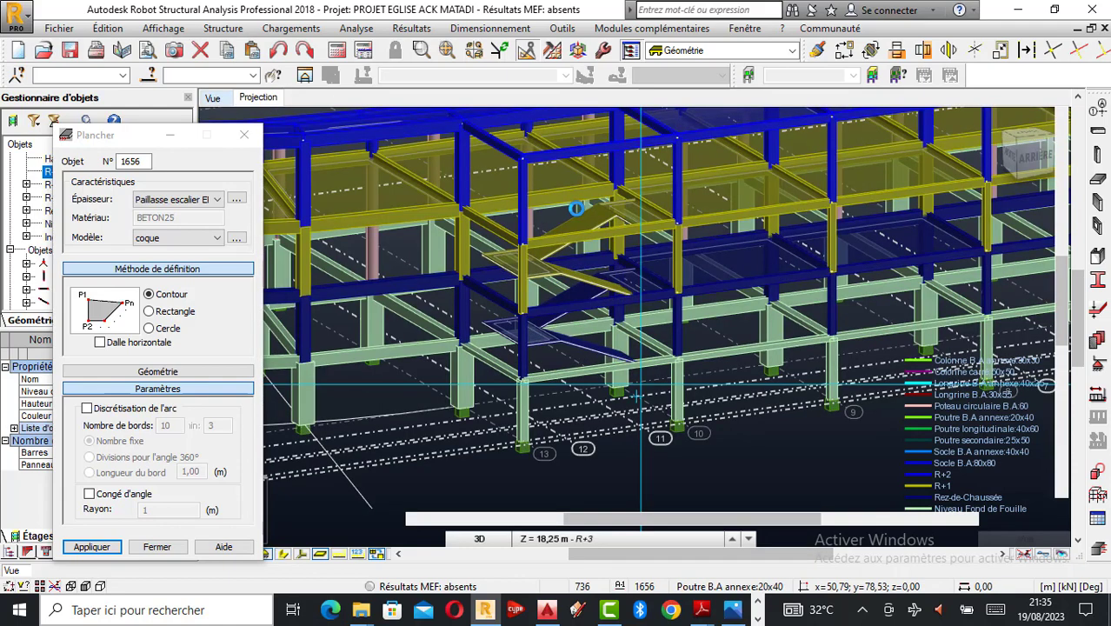
Step: Draw the first flight contour of the other stairwell from axis 7 at 3,00 m to axis 6 at 4,60 m, between y=82,91 and 80,91
scroll(813, 330, "down", 3)
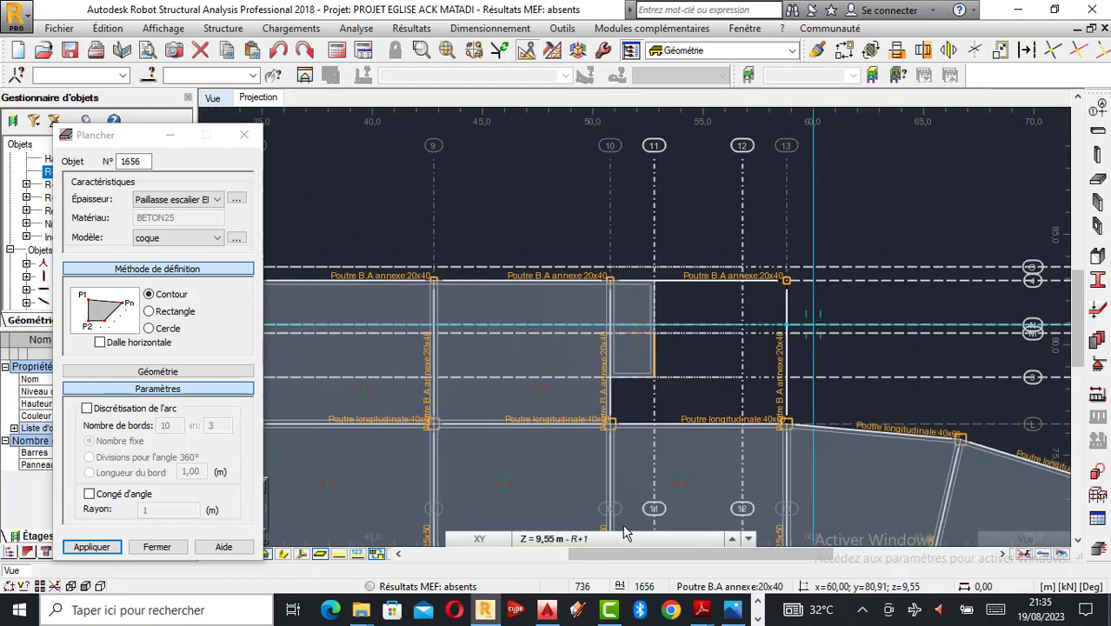
left_click(592, 539)
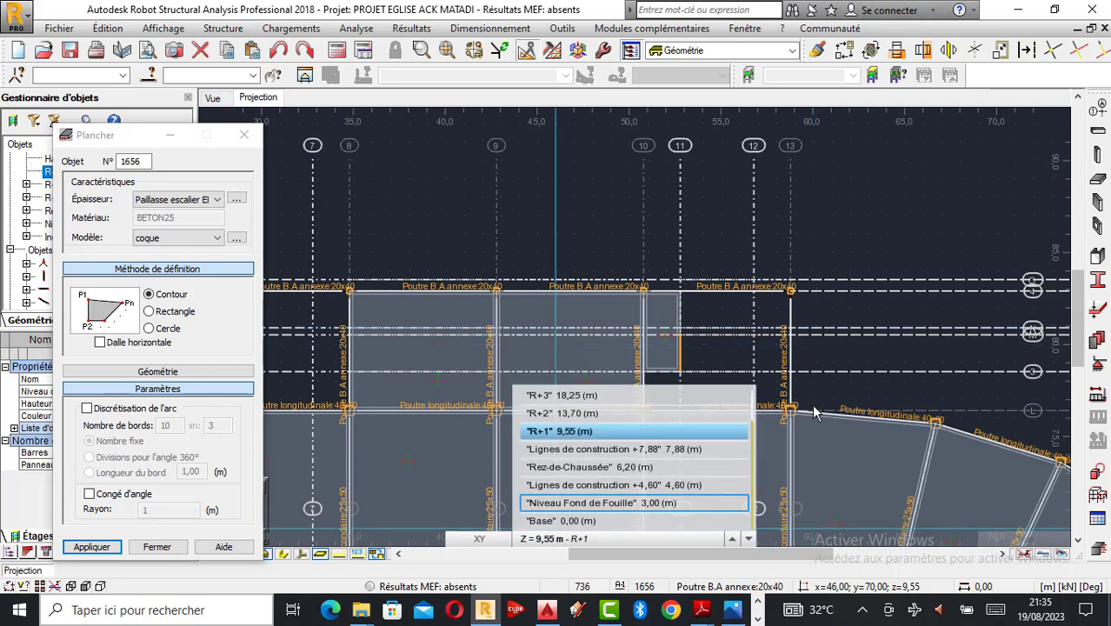
left_click(601, 502)
scroll(861, 381, "down", 2)
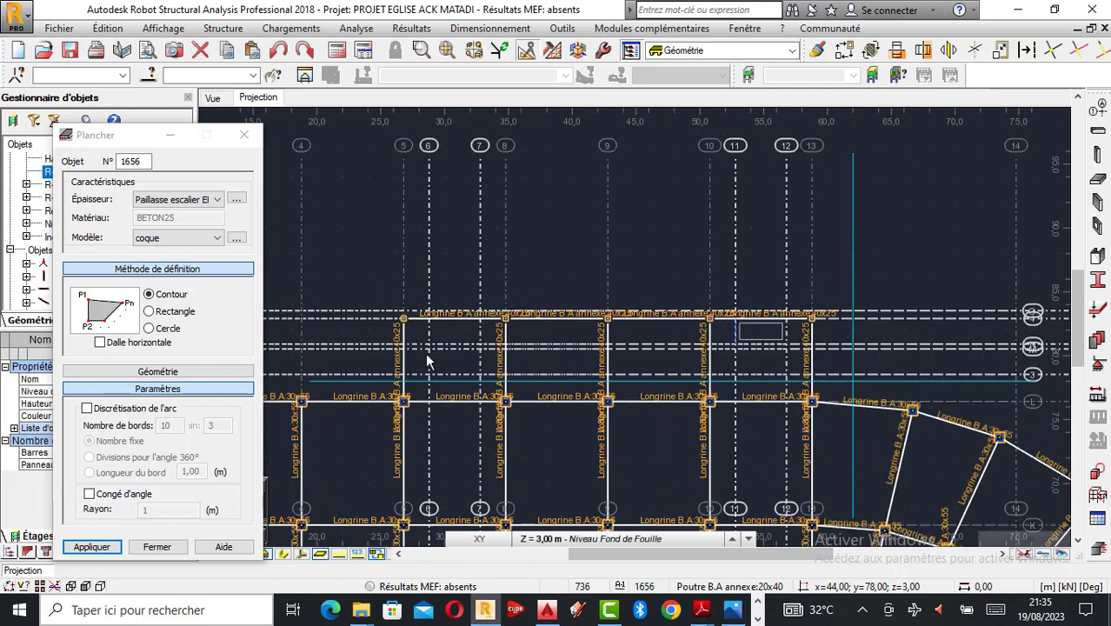
scroll(424, 362, "up", 1)
scroll(420, 363, "up", 1)
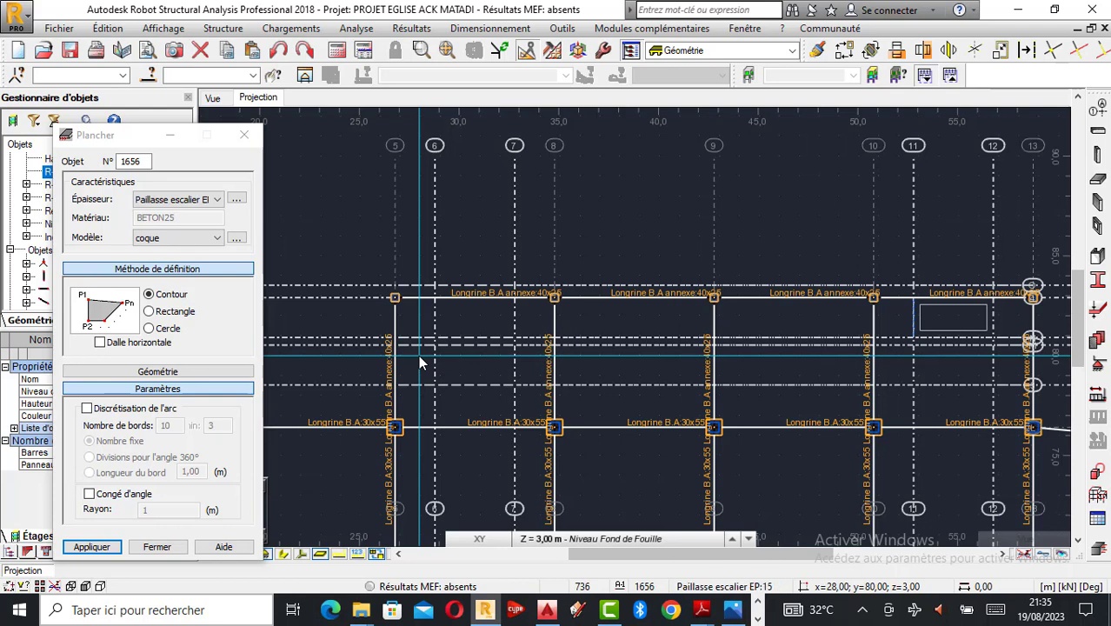
left_click(514, 301)
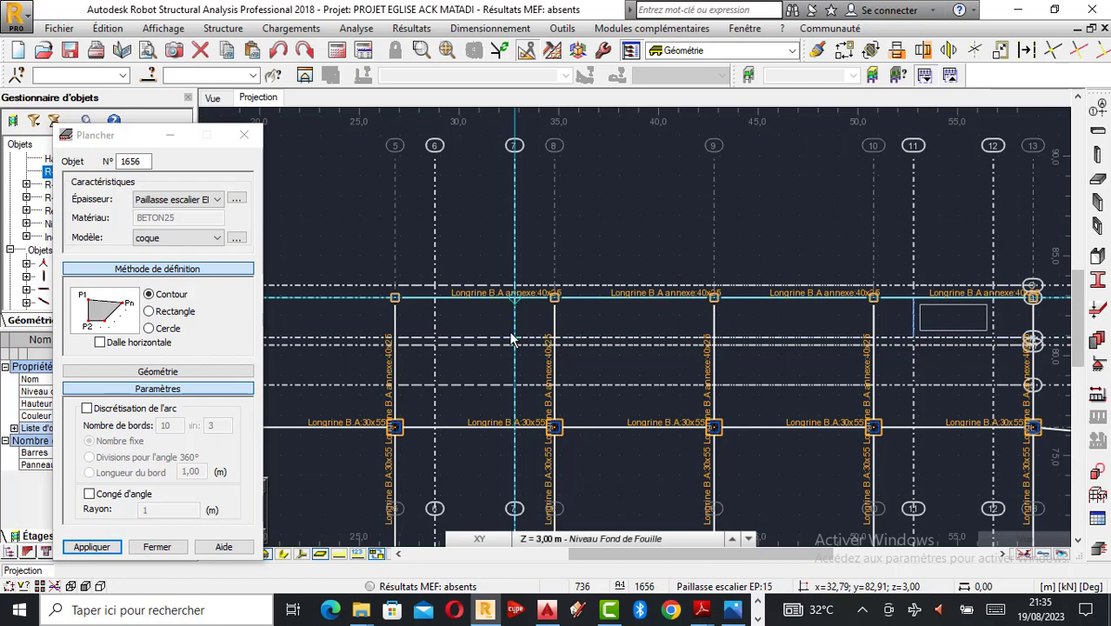
left_click(532, 538)
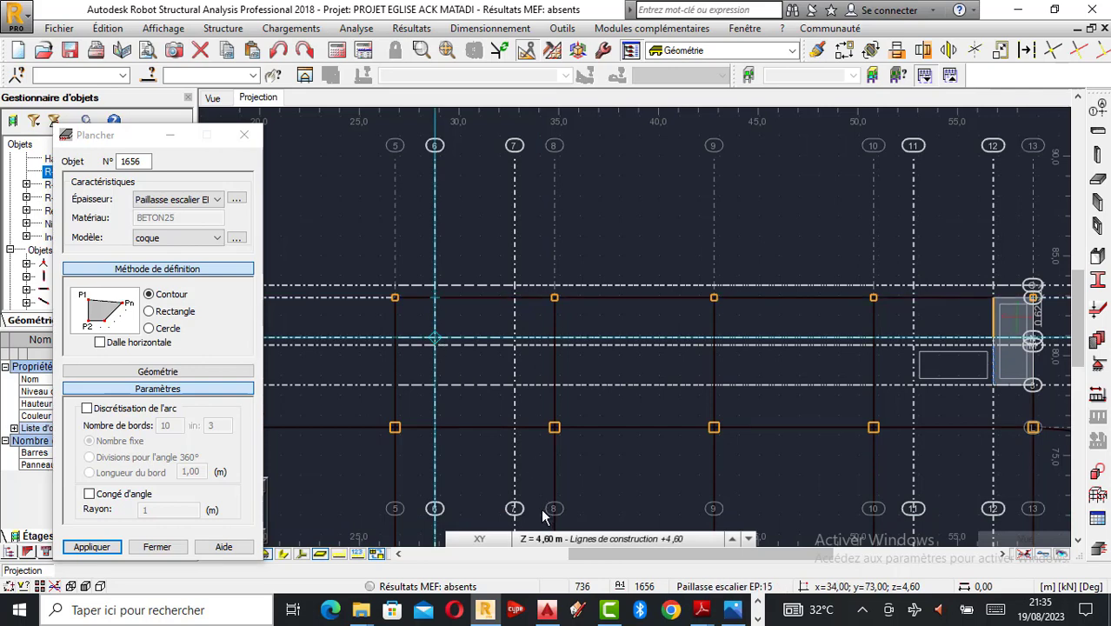
left_click(543, 538)
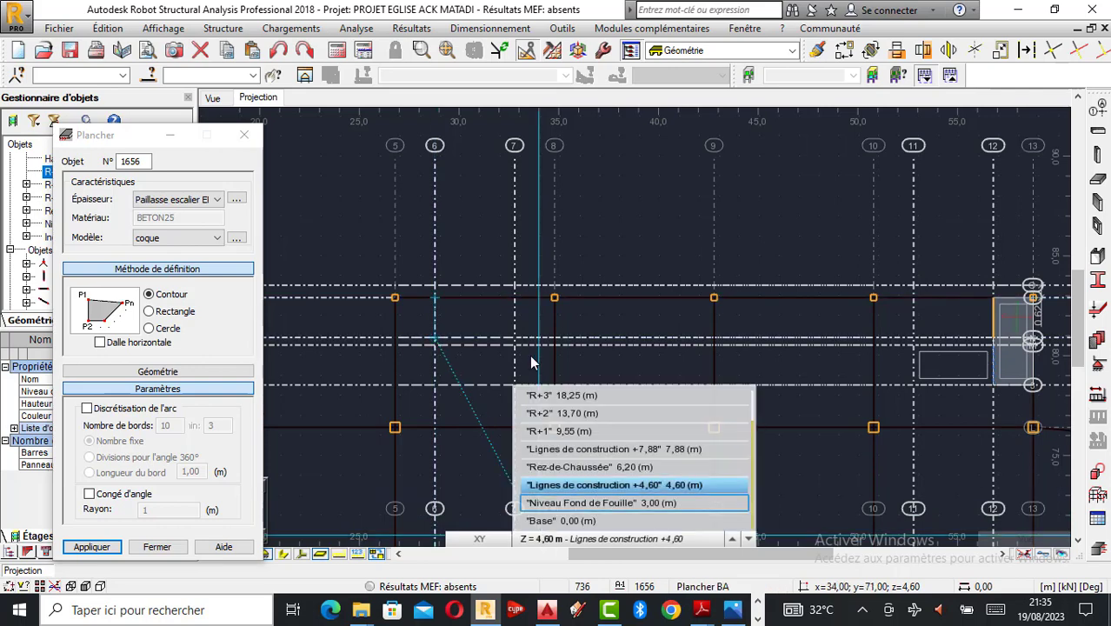
key("Return")
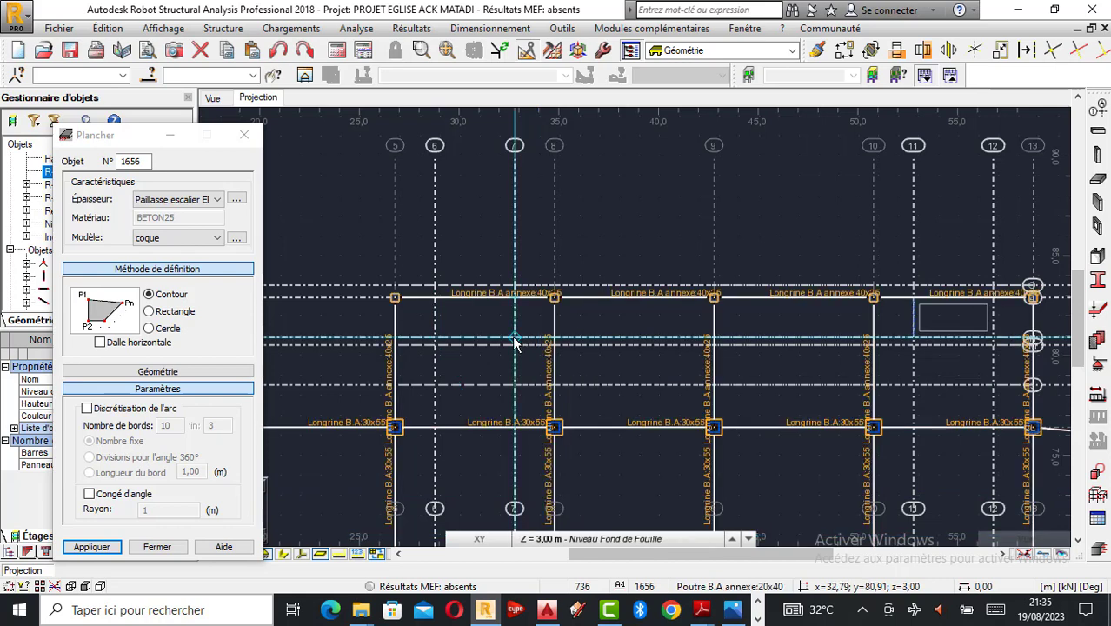
Step: Draw the intermediate landing contour at 4,60 m between axes 5 and 6, from y=82,91 to 78,53
left_click(543, 538)
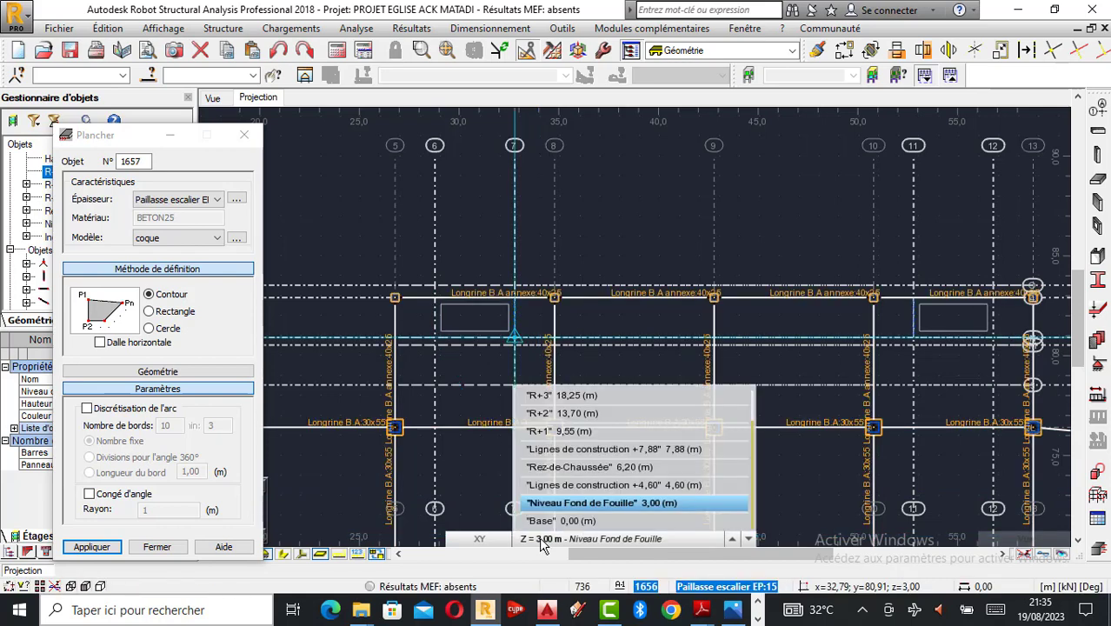
left_click(579, 484)
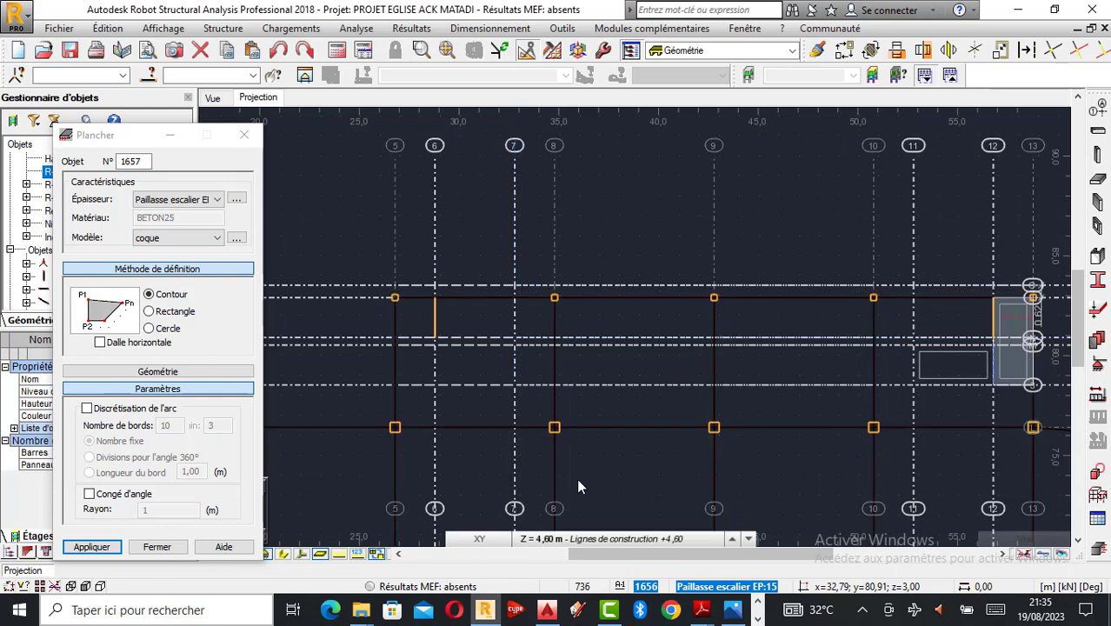
left_click(397, 301)
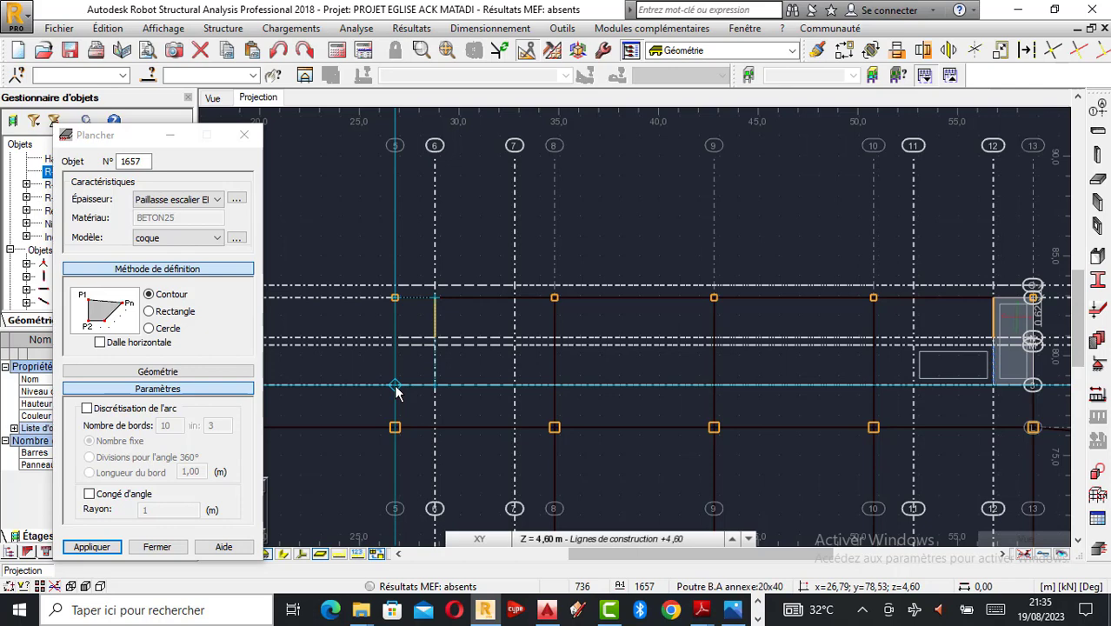
left_click(395, 299)
Step: Draw the second flight contour from axis 6 at 4,60 m to axis 7 at 6,20 m, between y=78,53 and 80,53
scroll(418, 387, "up", 1)
scroll(417, 387, "up", 1)
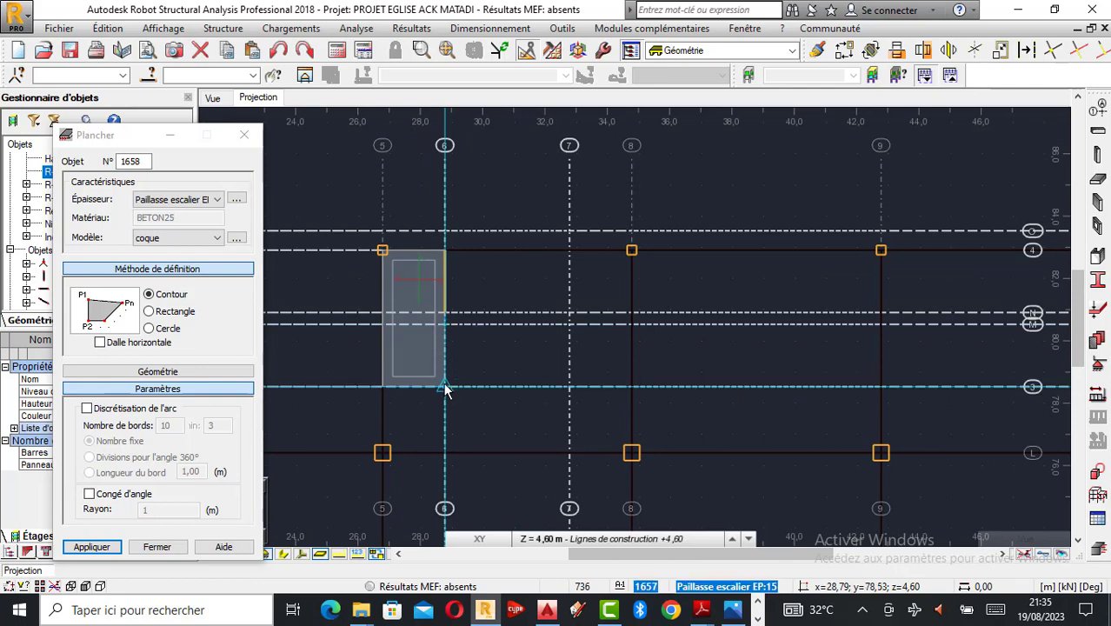
left_click(541, 539)
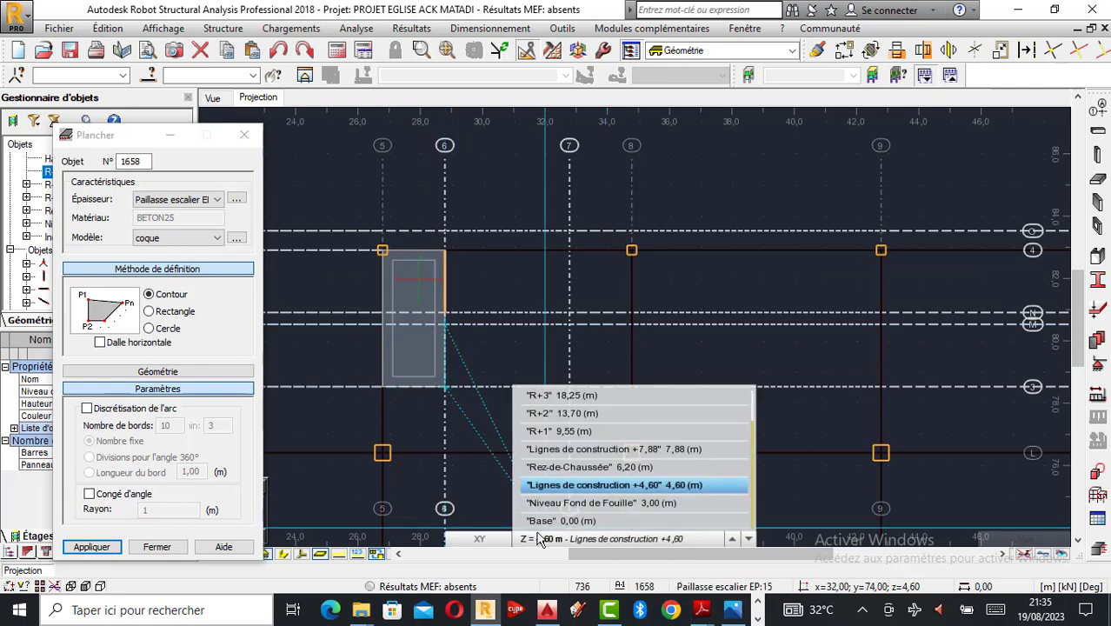
left_click(572, 470)
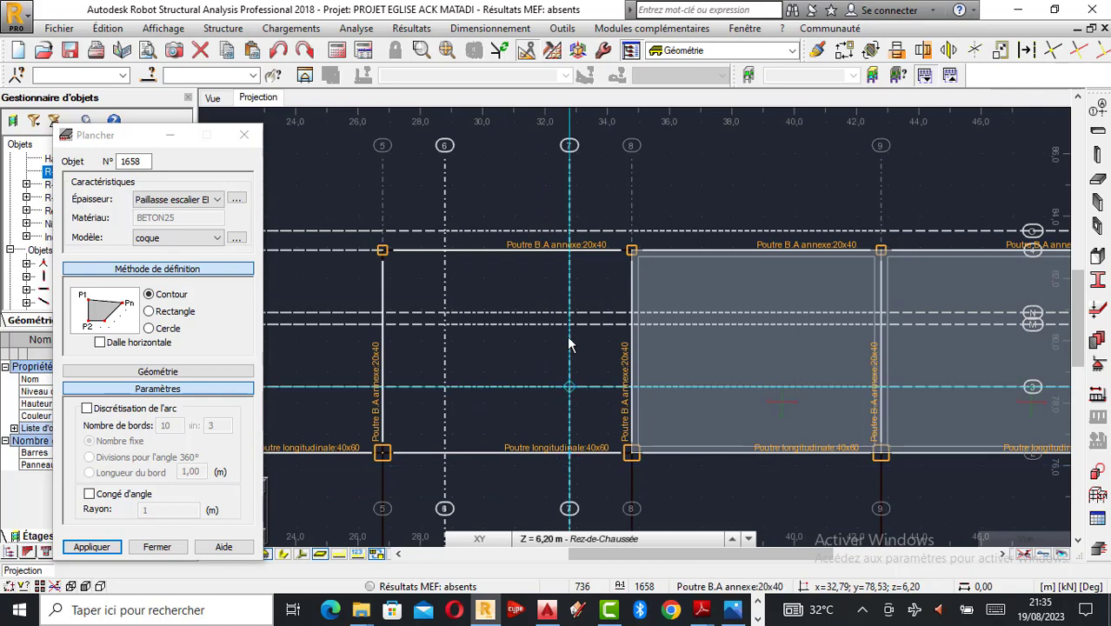
left_click(527, 536)
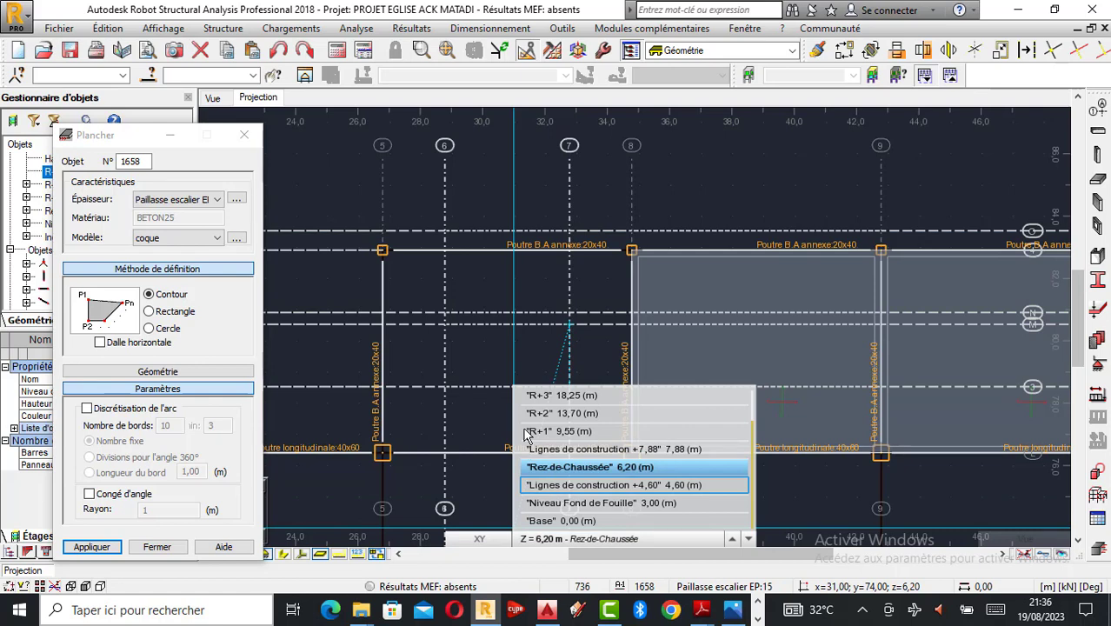
left_click(557, 485)
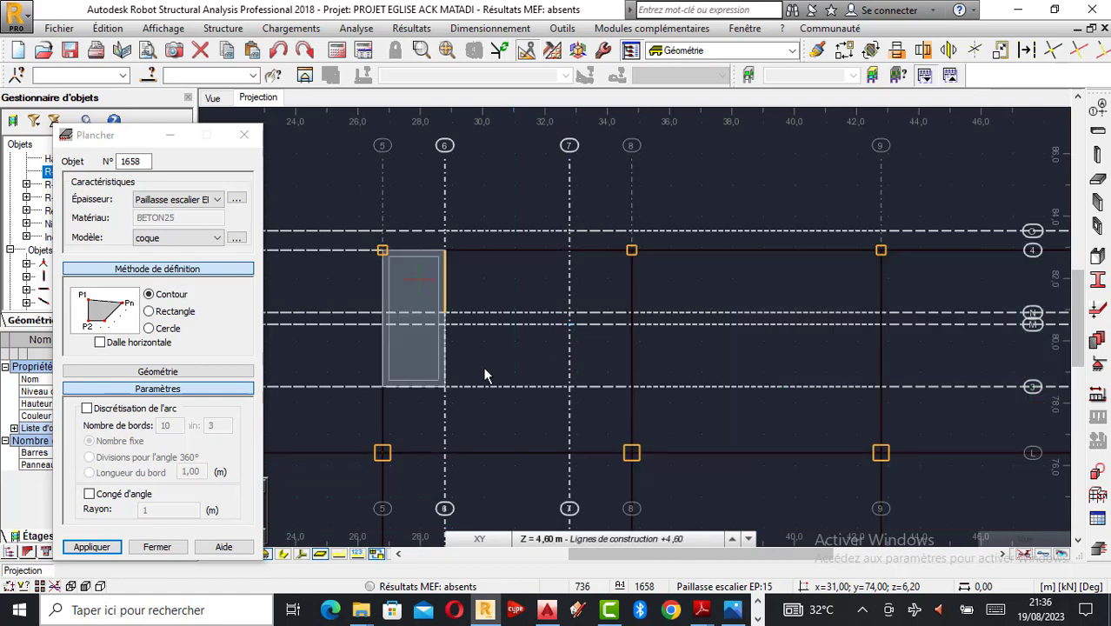
left_click(444, 329)
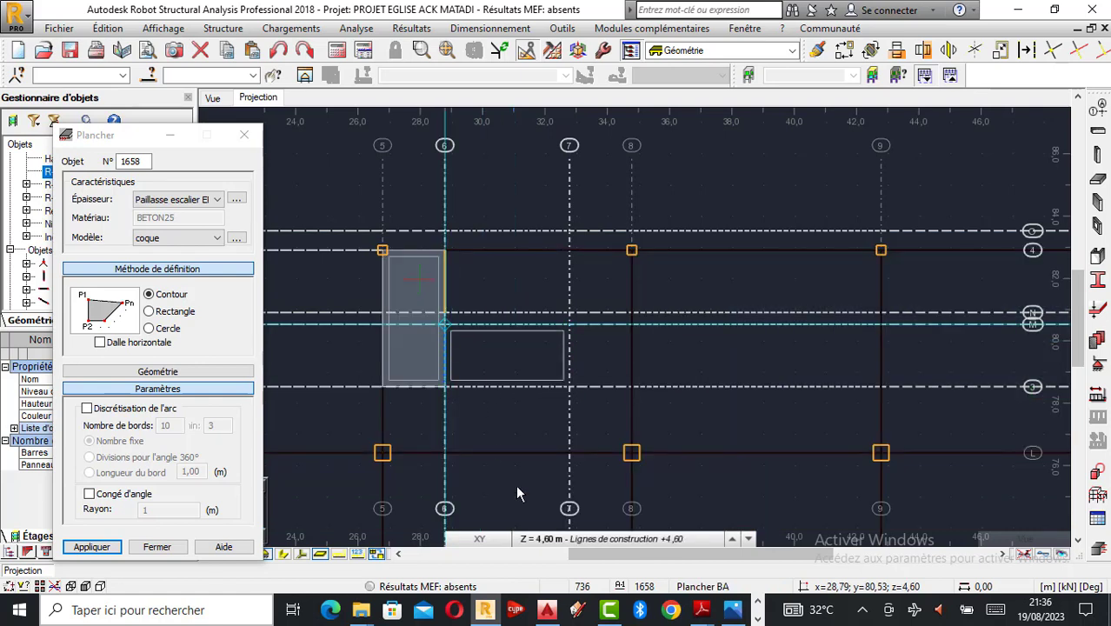
Step: Draw the landing contour at 6,20 m between axes 7 and 8, from y=82,91 to 78,53
left_click(535, 541)
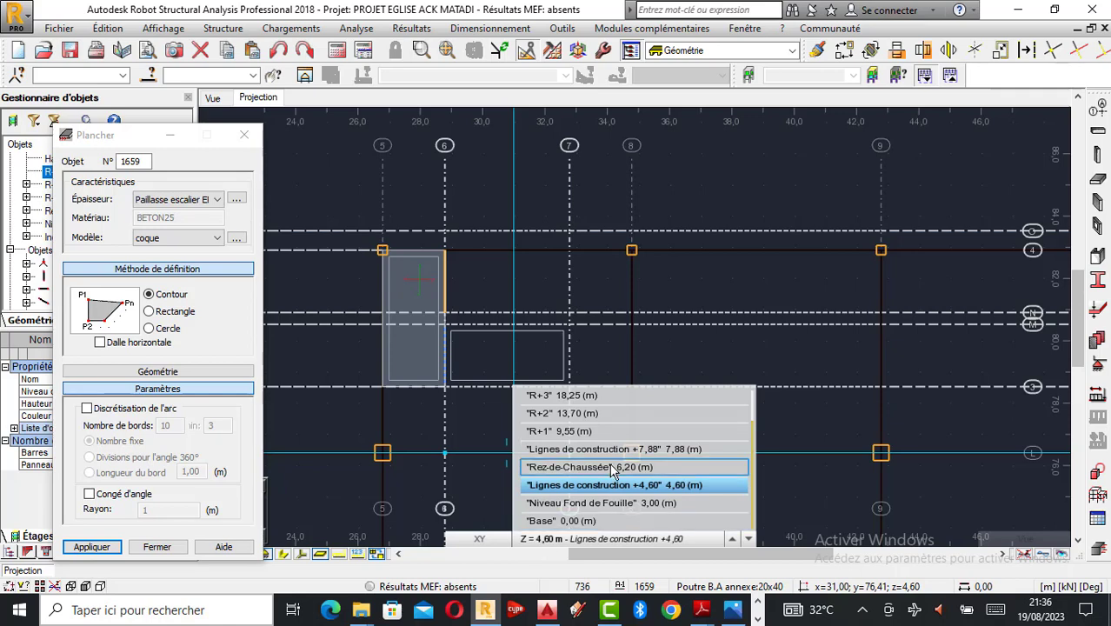
left_click(614, 471)
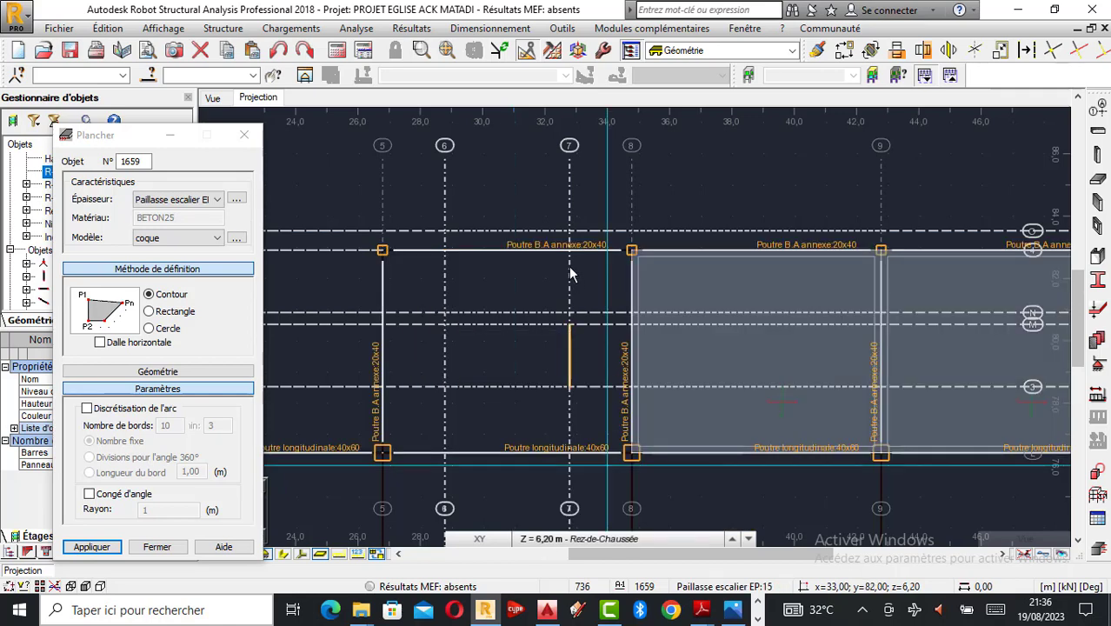
left_click(631, 253)
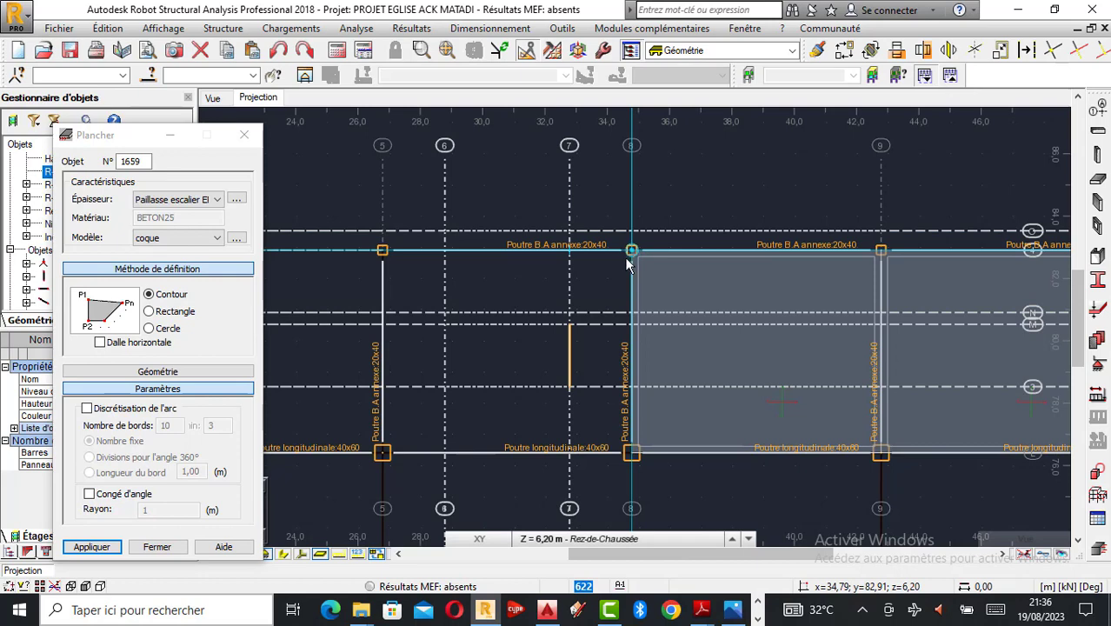
left_click(570, 391)
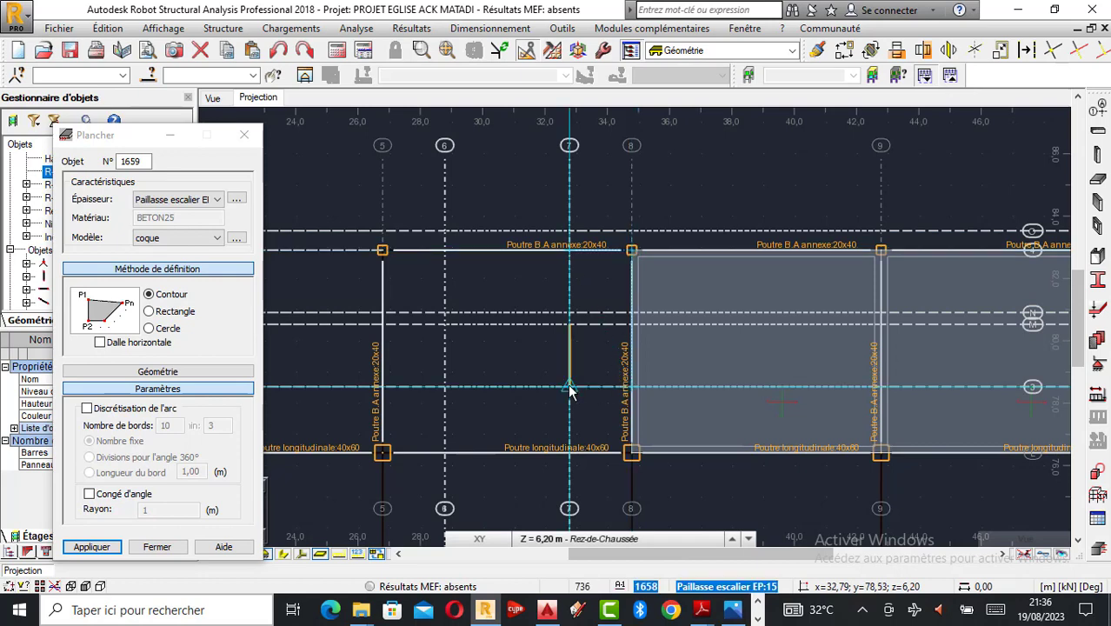
left_click(570, 253)
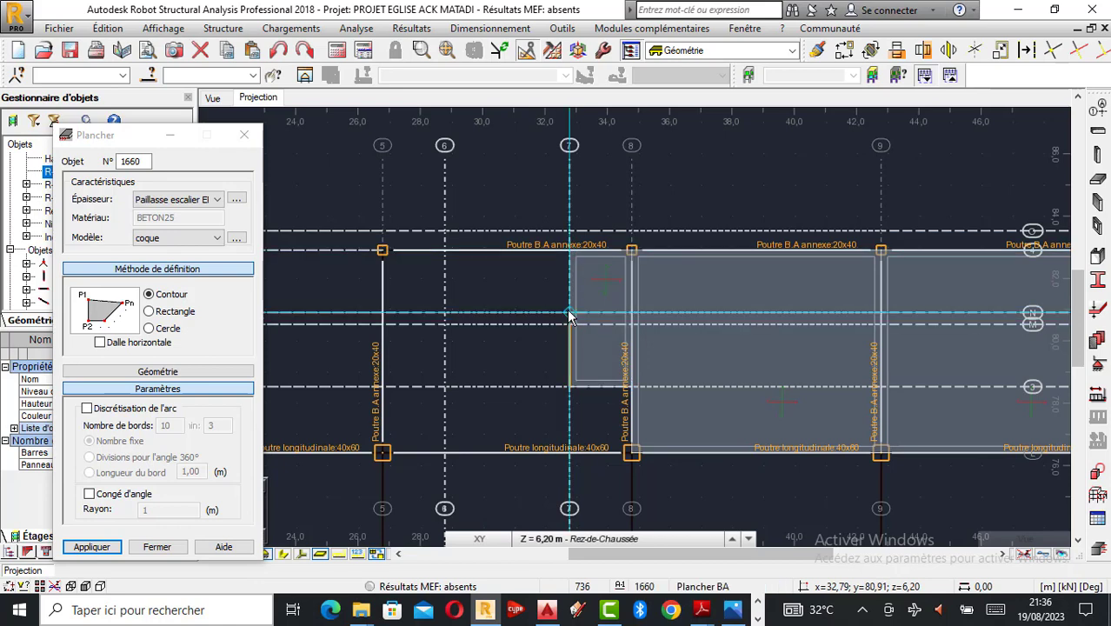
Step: Draw the flight contour from axis 7 at 6,20 m to axis 6 at 7,88 m, between y=82,91 and 80,91
left_click(541, 544)
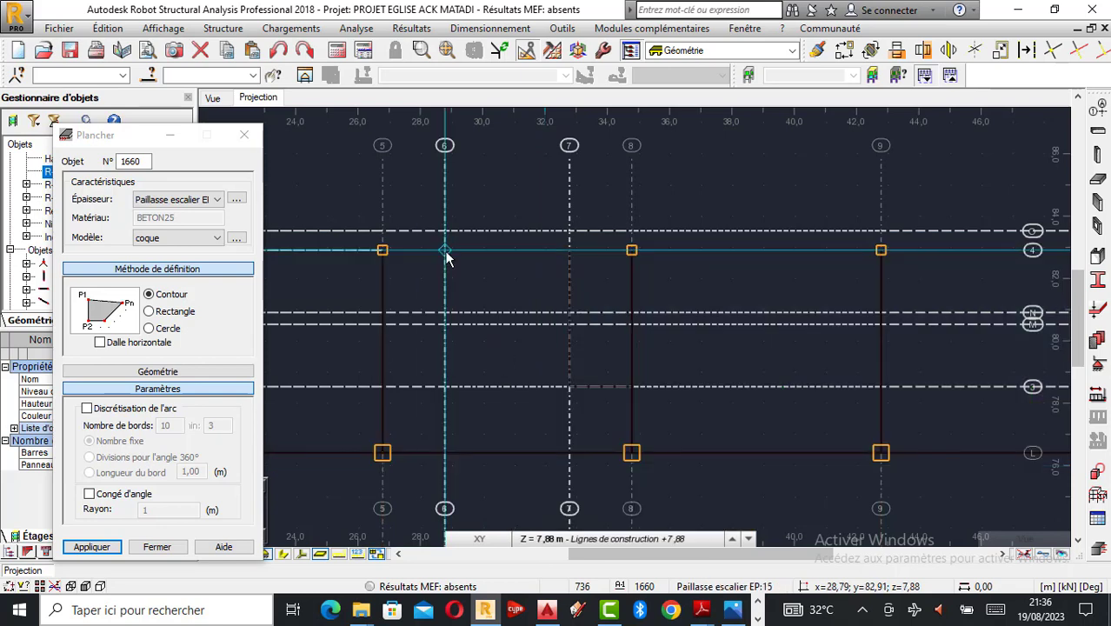
left_click(444, 313)
left_click(541, 539)
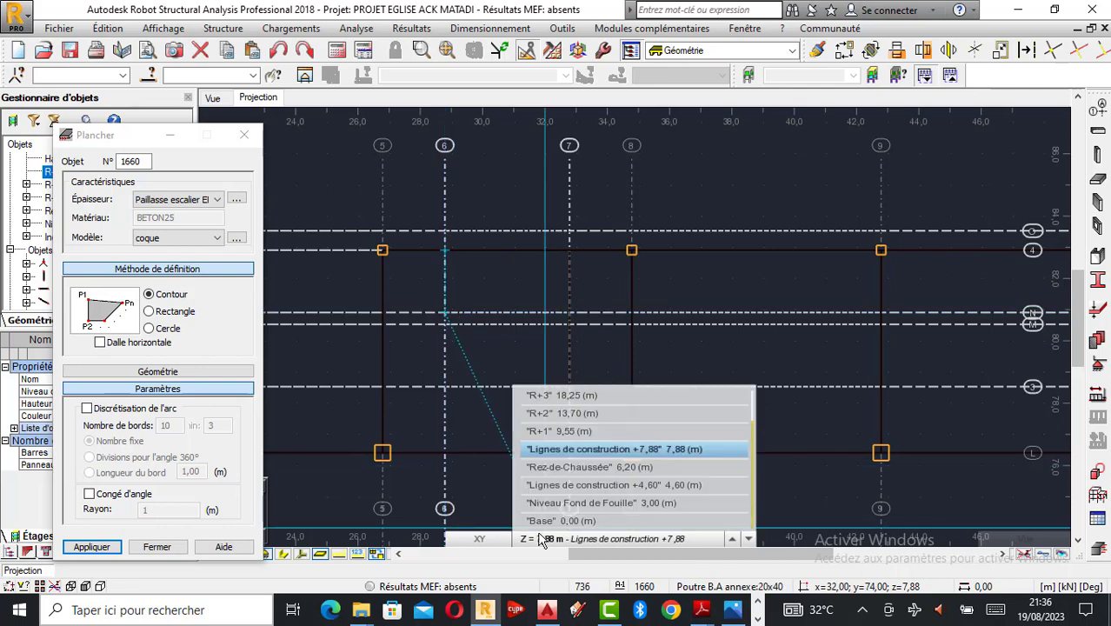
left_click(566, 313)
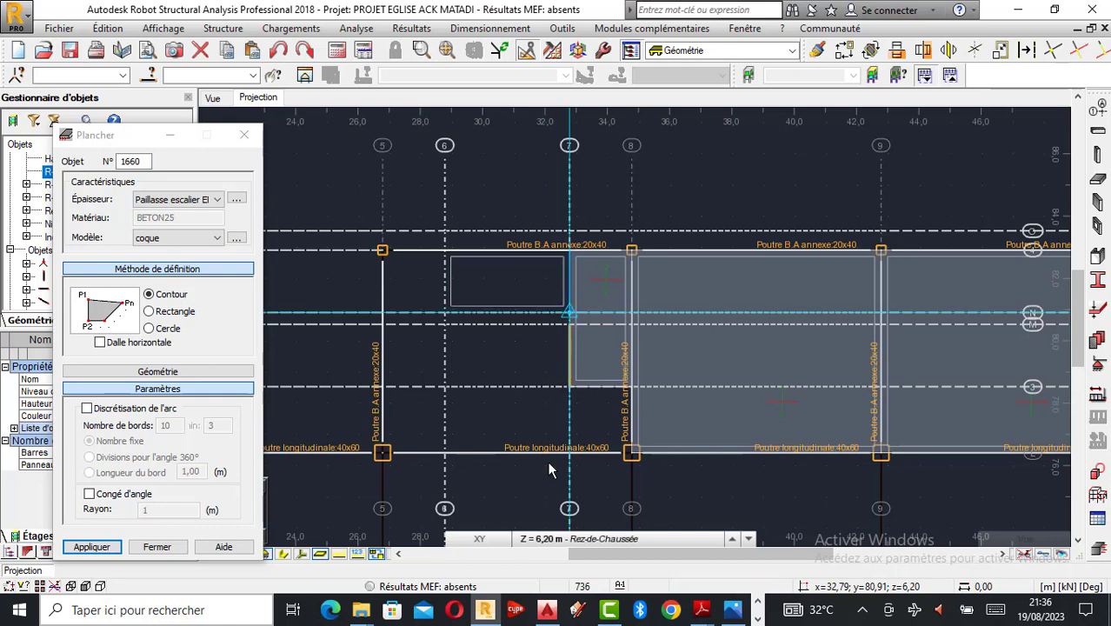
Step: Draw the intermediate landing contour at 7,88 m between axes 5 and 6, from y=82,91 to 78,53
left_click(546, 539)
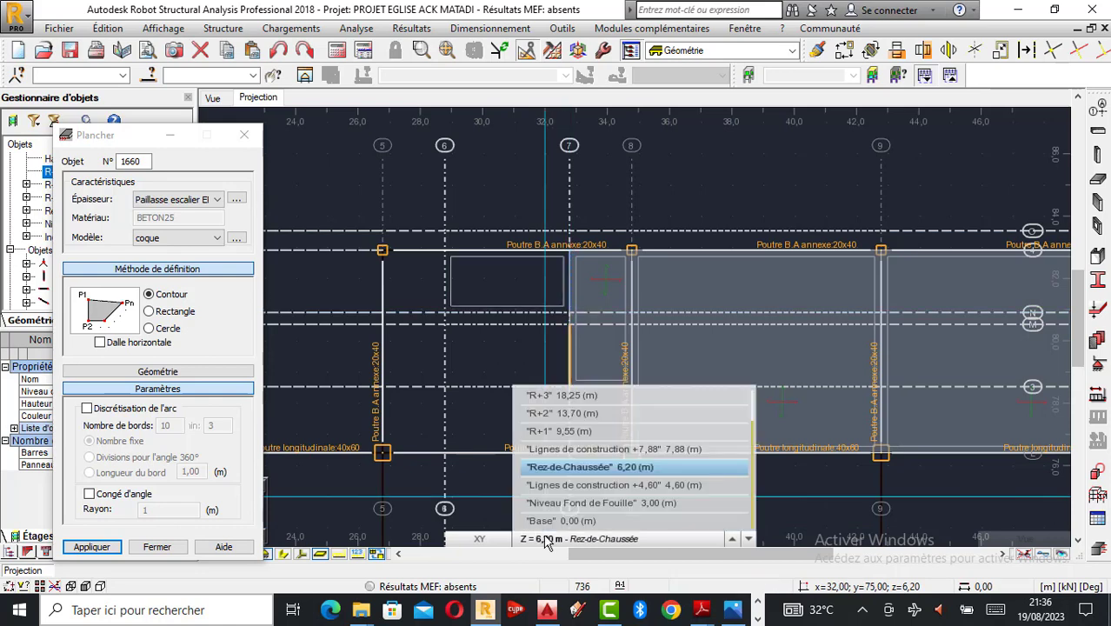
left_click(568, 449)
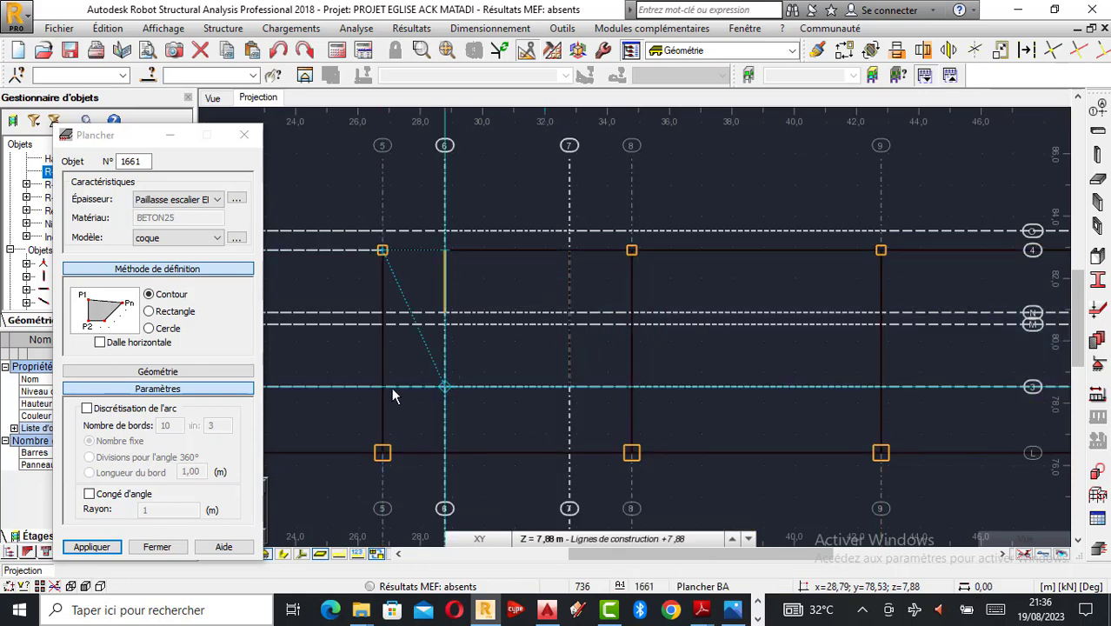
left_click(386, 251)
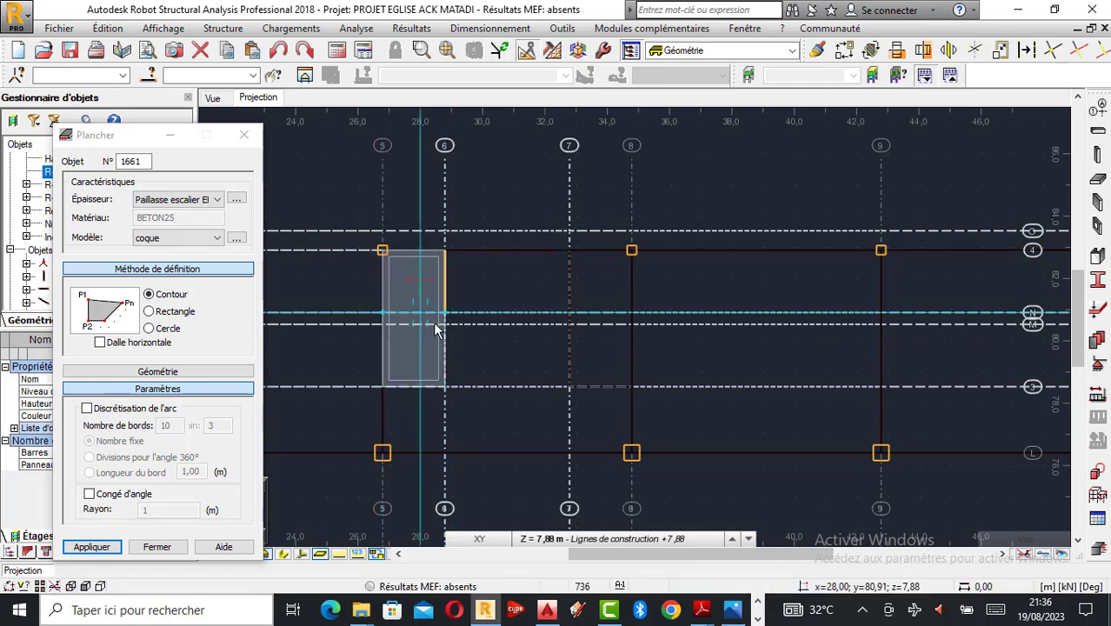
Step: Draw the flight contour from axis 6 at 7,88 m to axis 7 at 9,55 m, between y=78,53 and 80,53, and end the floor definition
left_click(446, 385)
left_click(546, 538)
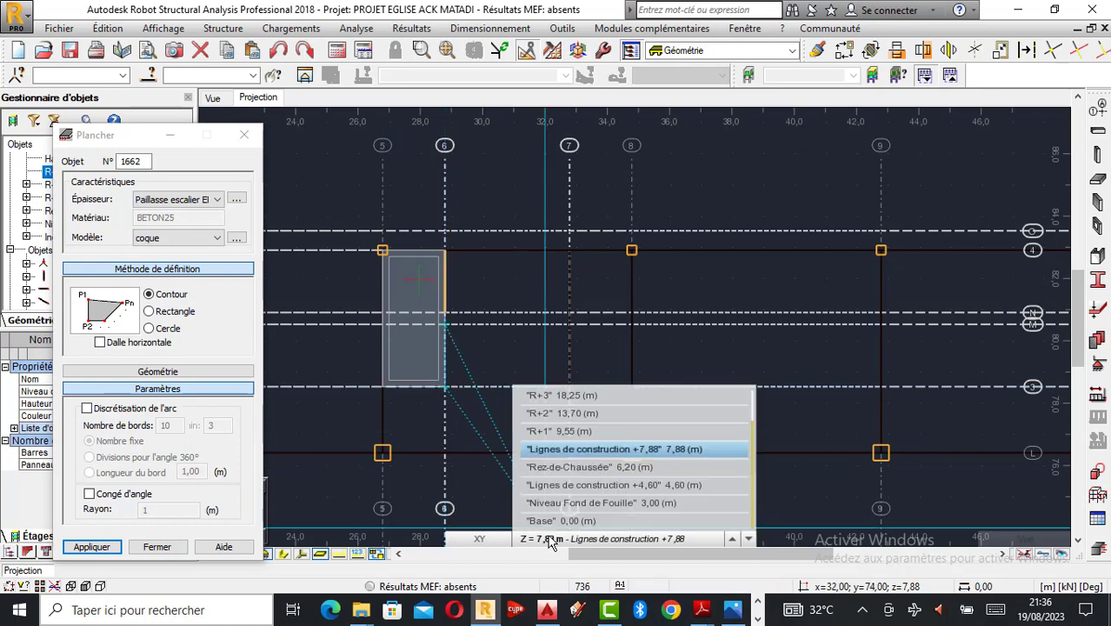
left_click(556, 429)
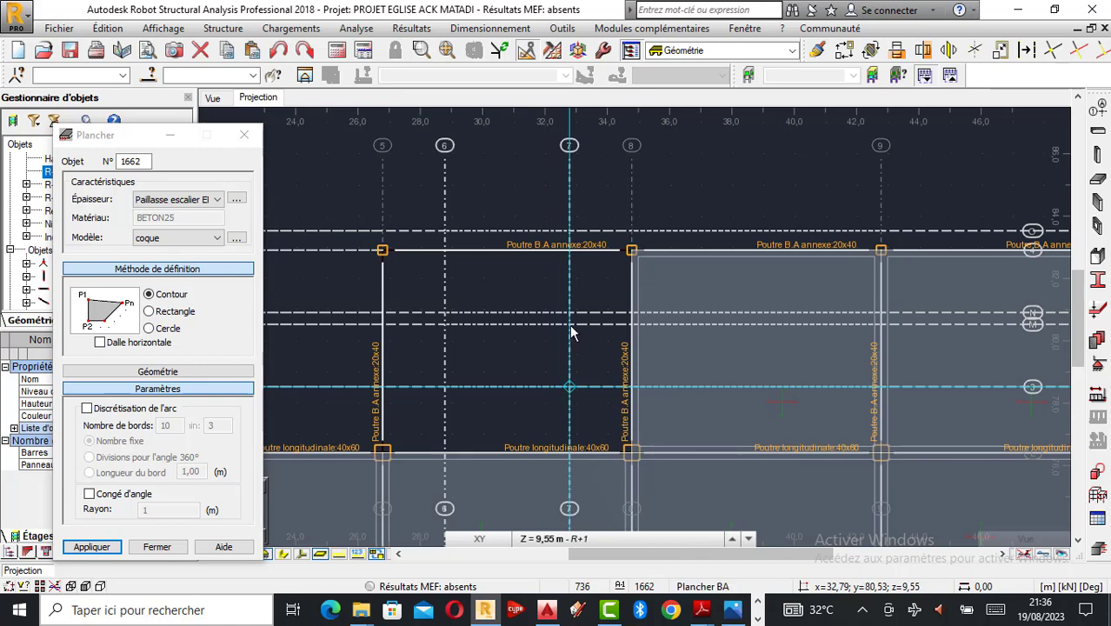
left_click(547, 538)
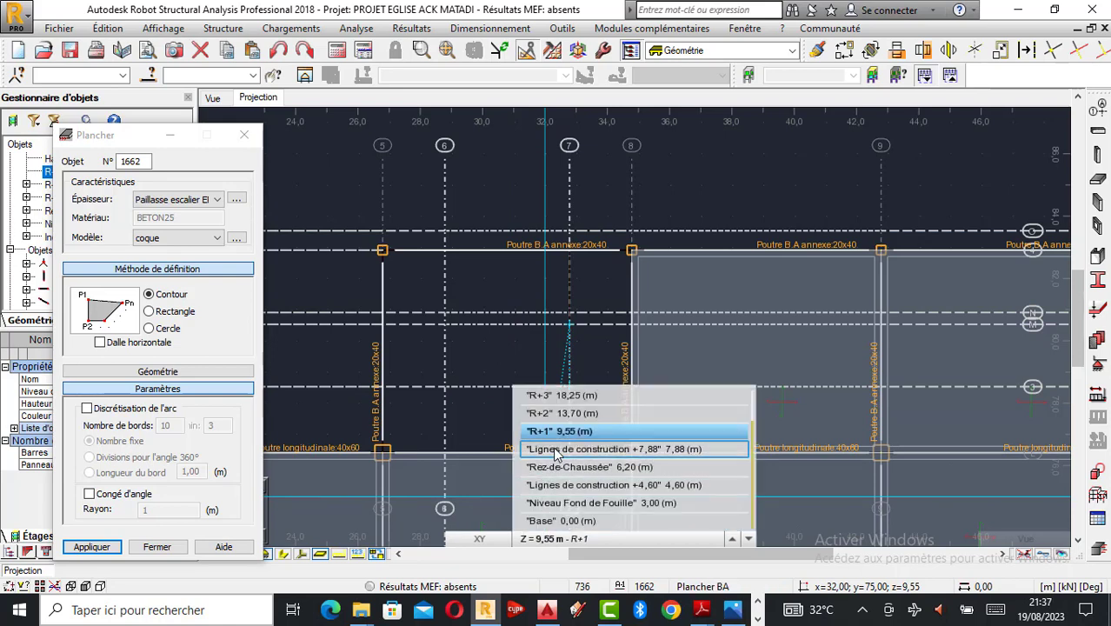
key("Return")
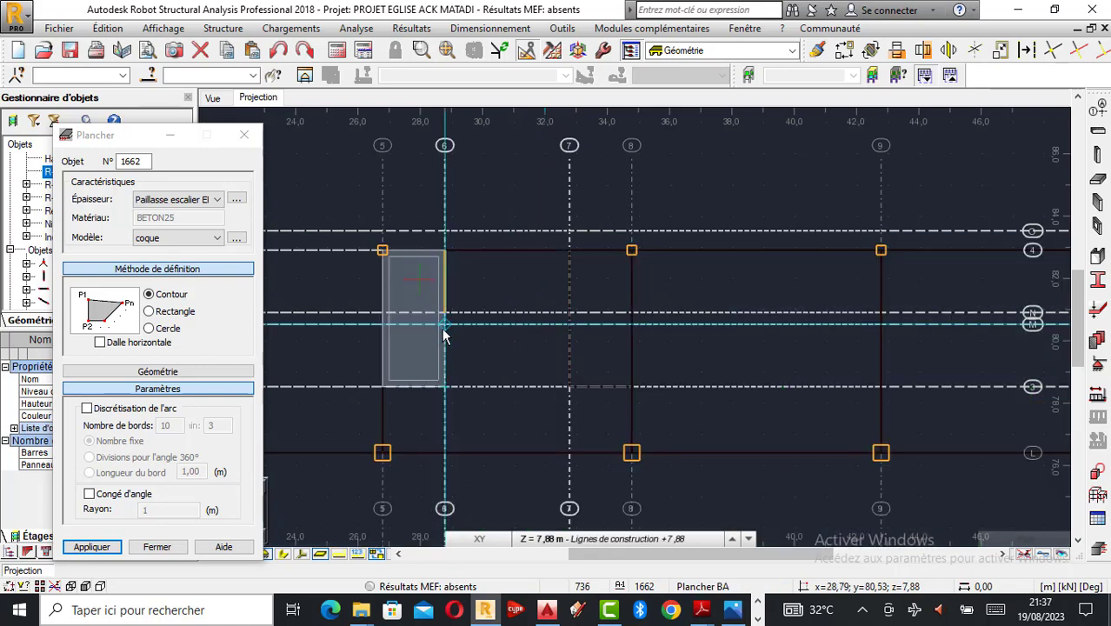
left_click(446, 332)
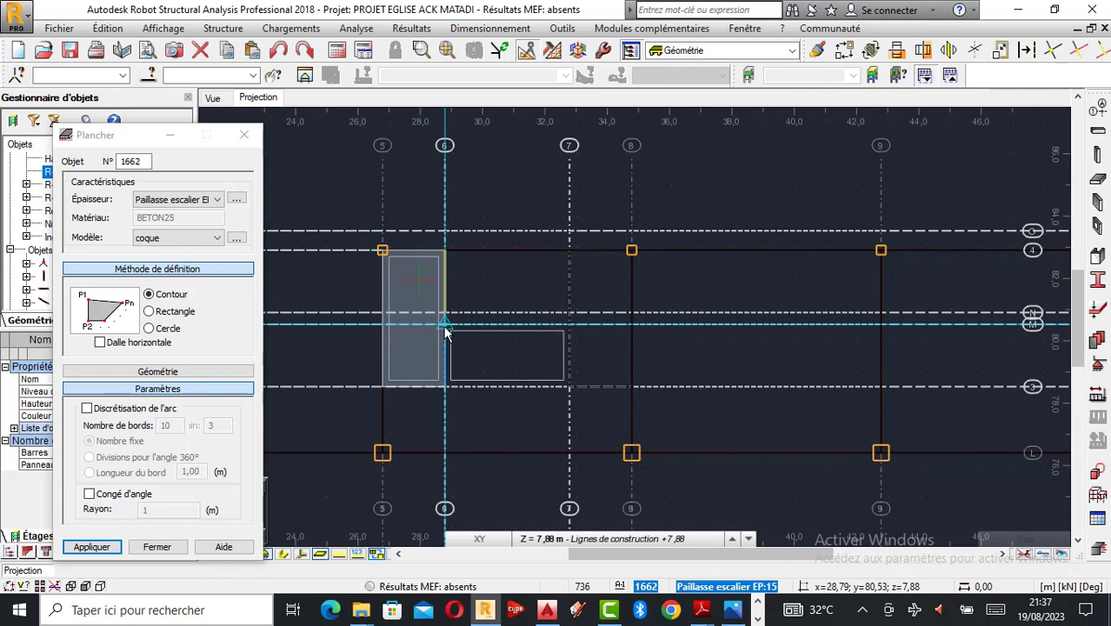
left_click(244, 135)
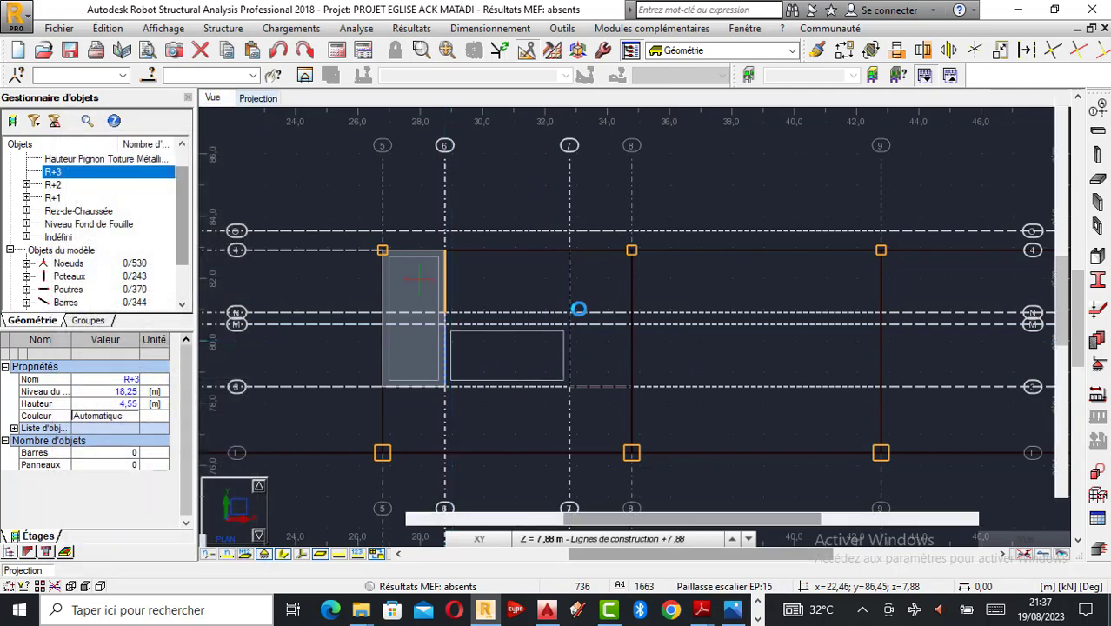
Step: Examine the stair flights and landings of both annex stairwells in the rotated 3D view
scroll(574, 380, "down", 2)
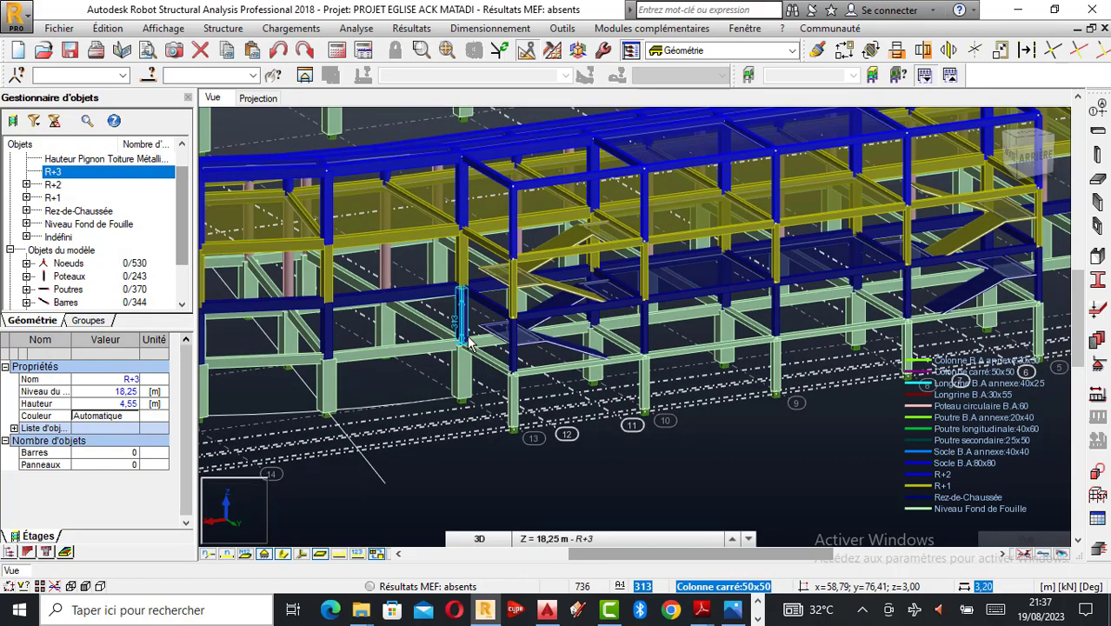
right_click(695, 401)
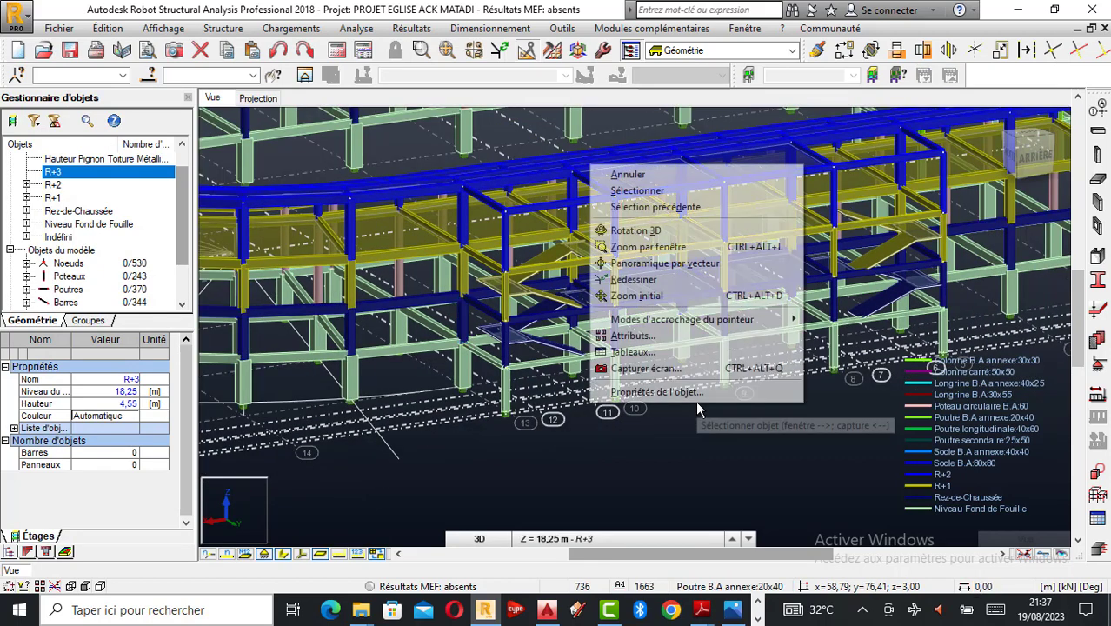
left_click(634, 230)
mouse_move(706, 283)
left_mouse_down()
mouse_move(666, 265)
mouse_move(699, 284)
left_mouse_up()
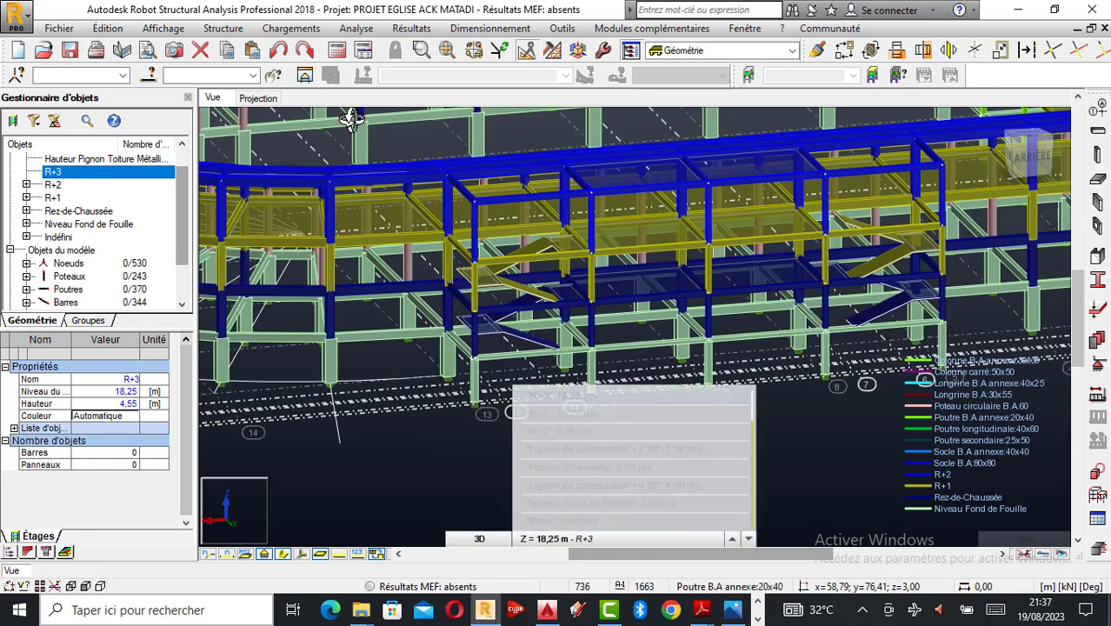
Step: Draw the 15 cm landing contour at 9,55 m between axes 7 and 8, from y=82,91 to 78,53, and end the floor definition
left_click(263, 102)
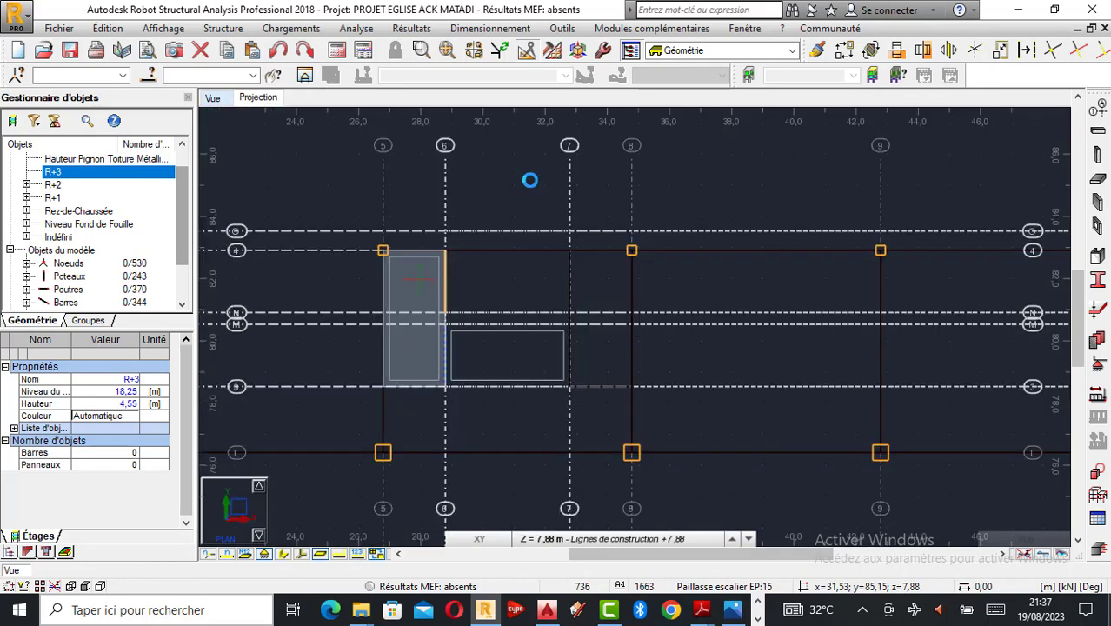
scroll(606, 313, "down", 1)
mouse_move(539, 536)
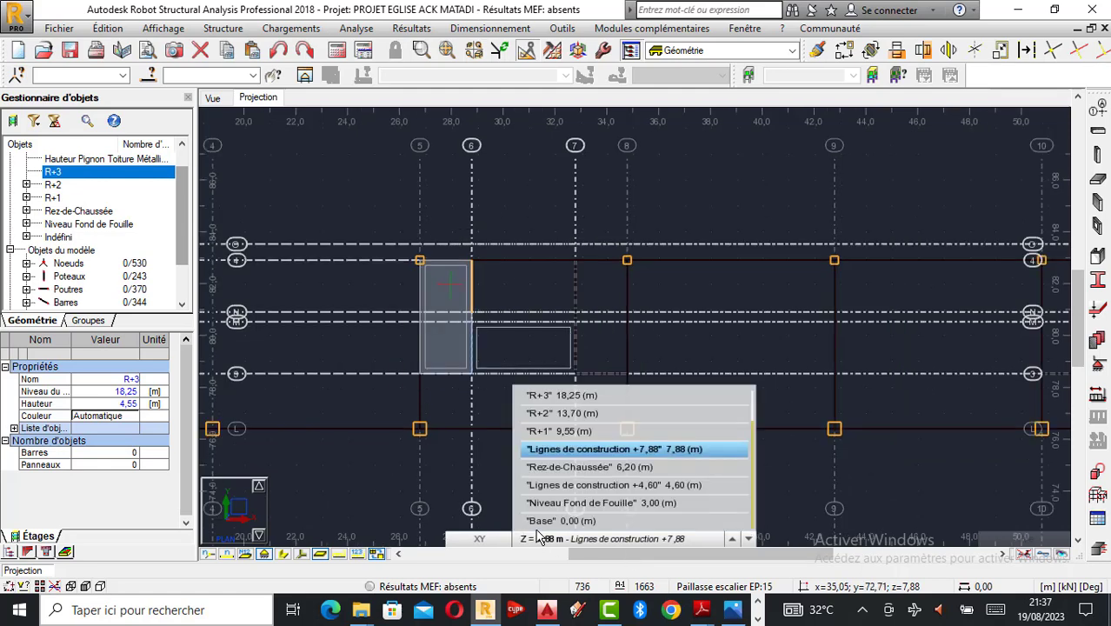
left_click(1097, 202)
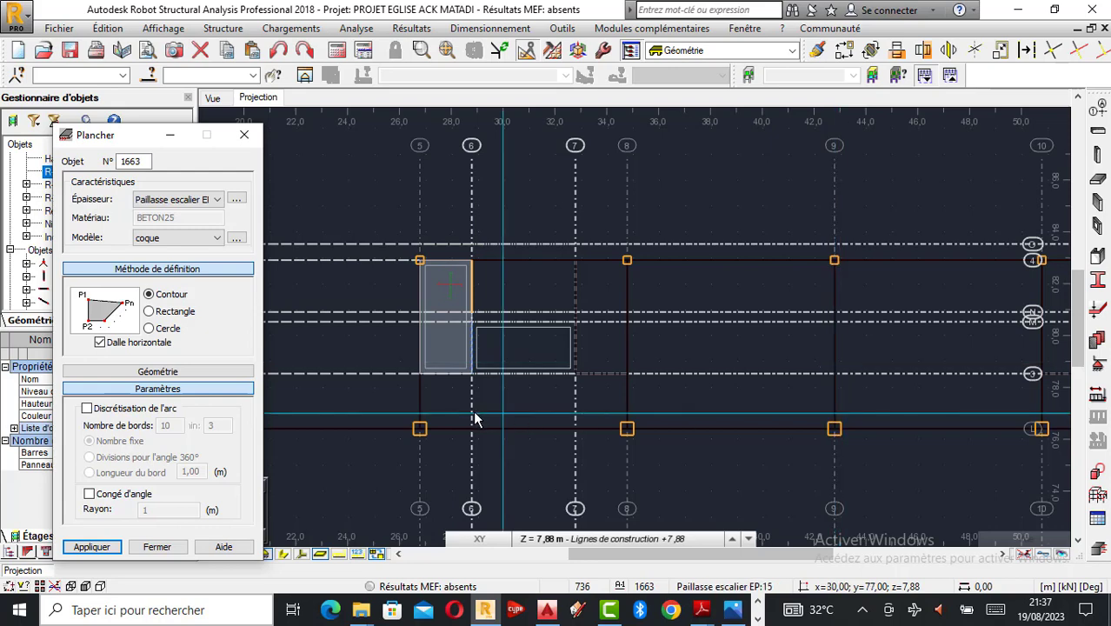
scroll(793, 407, "down", 2)
scroll(789, 408, "down", 1)
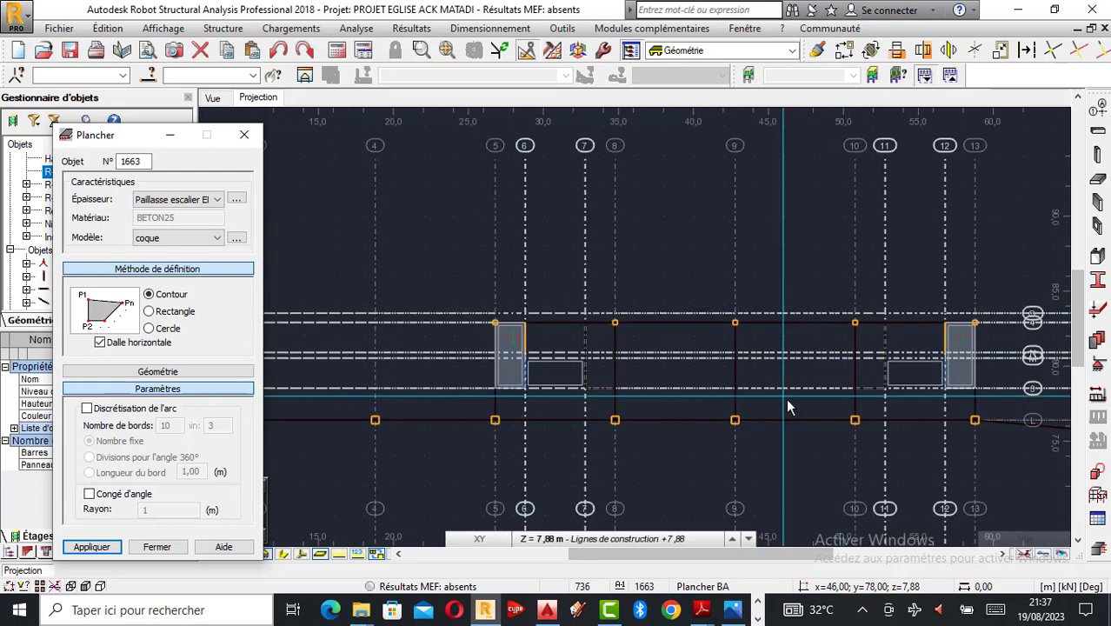
left_click(650, 540)
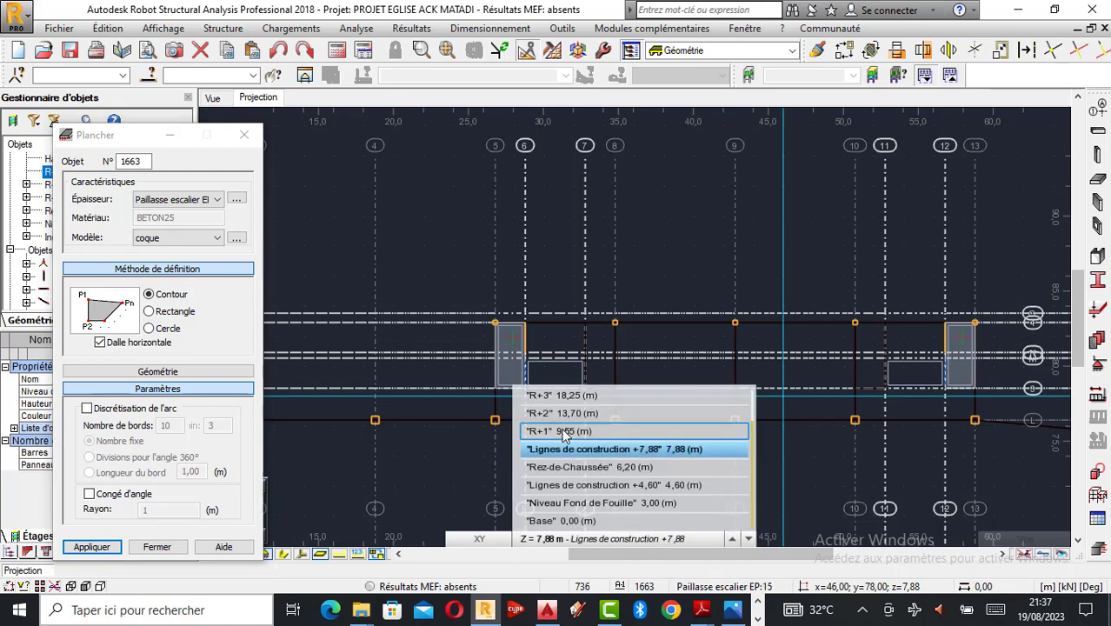
left_click(563, 432)
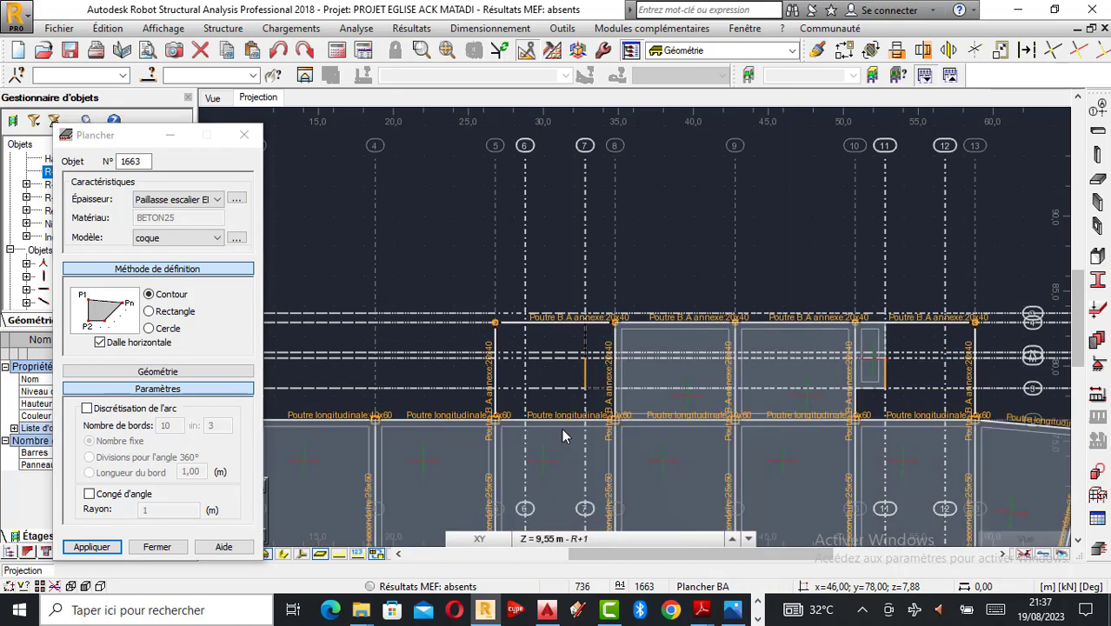
scroll(577, 399, "up", 2)
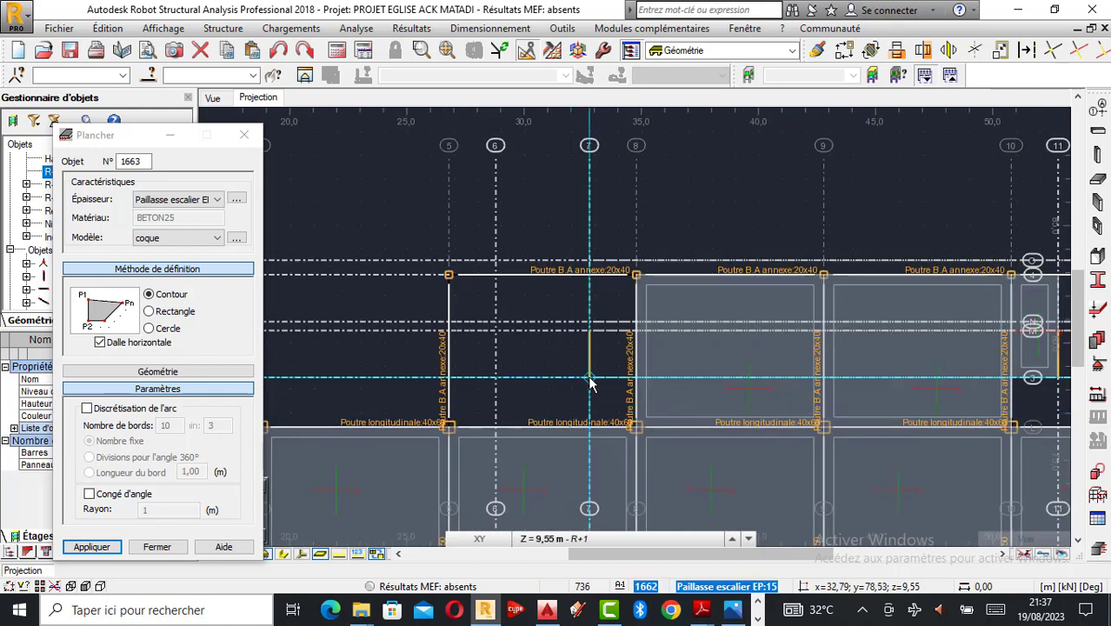
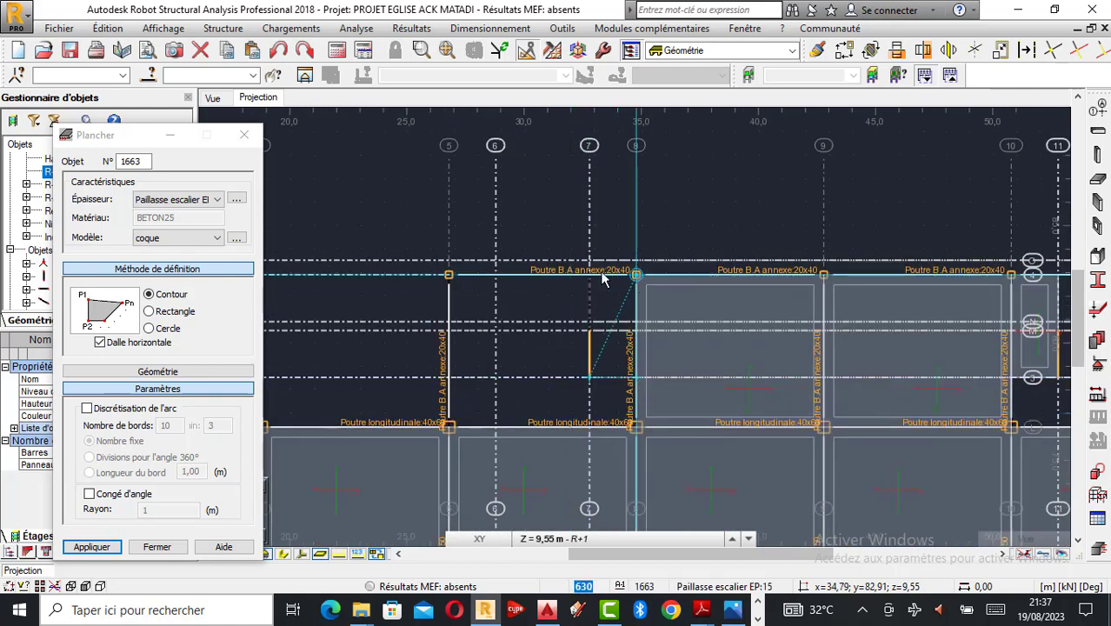
left_click(588, 379)
left_click(245, 135)
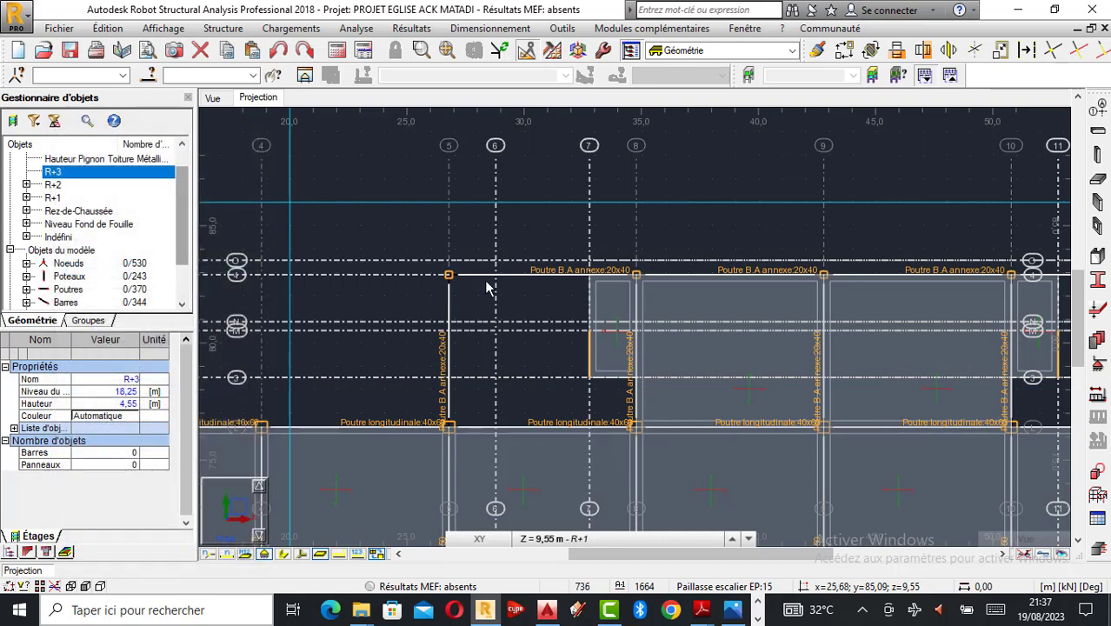
Step: In the 3D view, select the 4,60 m landing and its two adjoining stair flights in the stairwell between axes 10 and 13
scroll(508, 330, "down", 1)
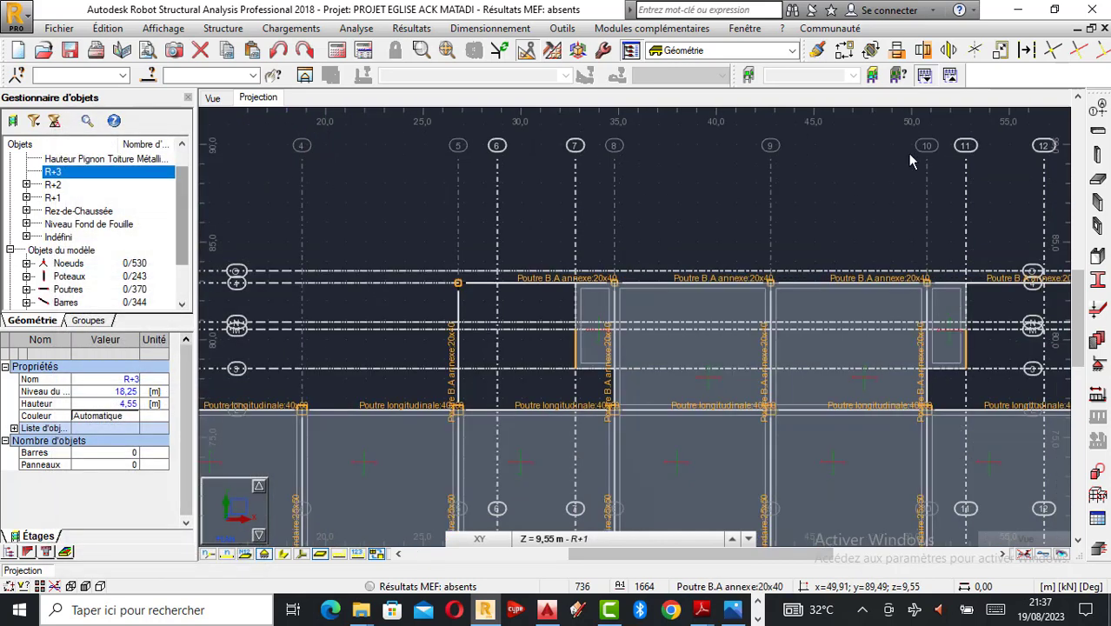
left_click(223, 99)
scroll(641, 344, "up", 1)
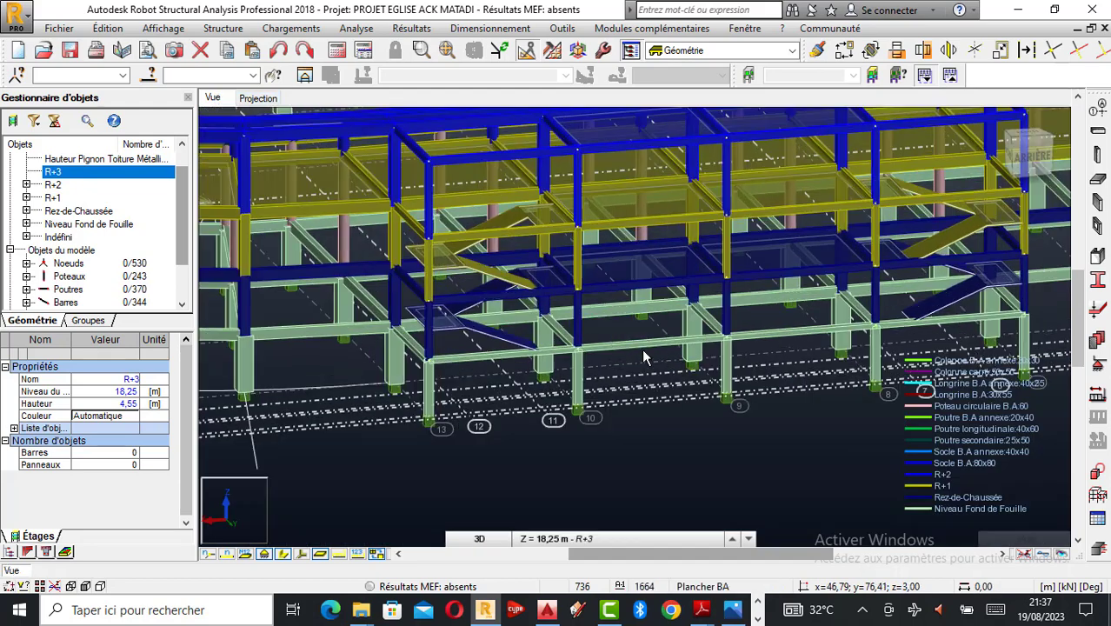
middle_click_drag(704, 409, 717, 426, "shift")
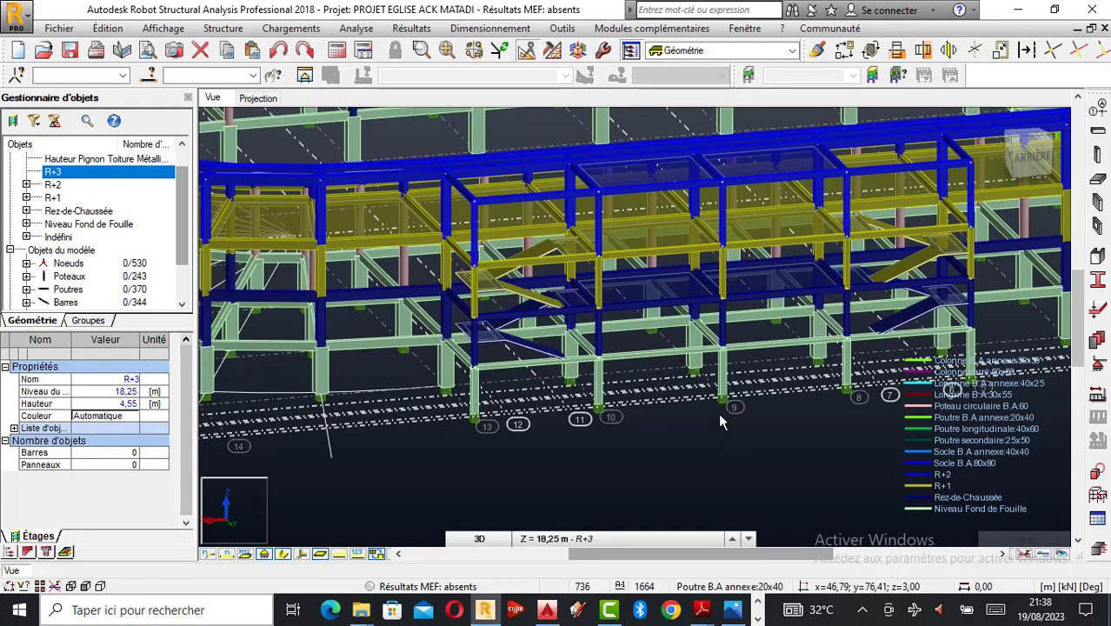
right_click(720, 417)
left_click(644, 189)
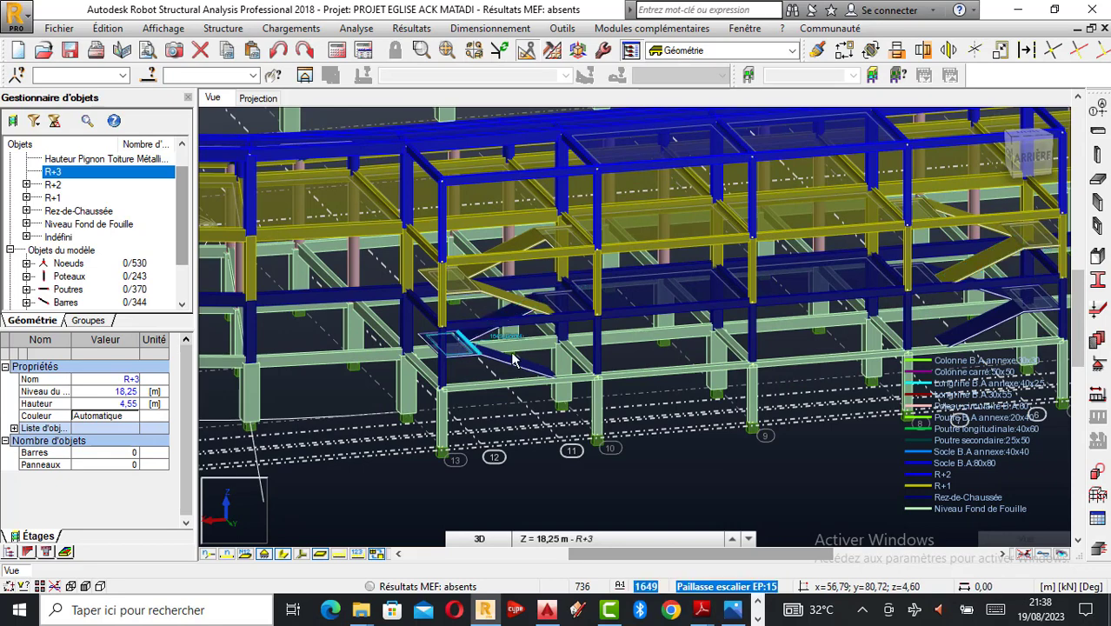
left_click(513, 361)
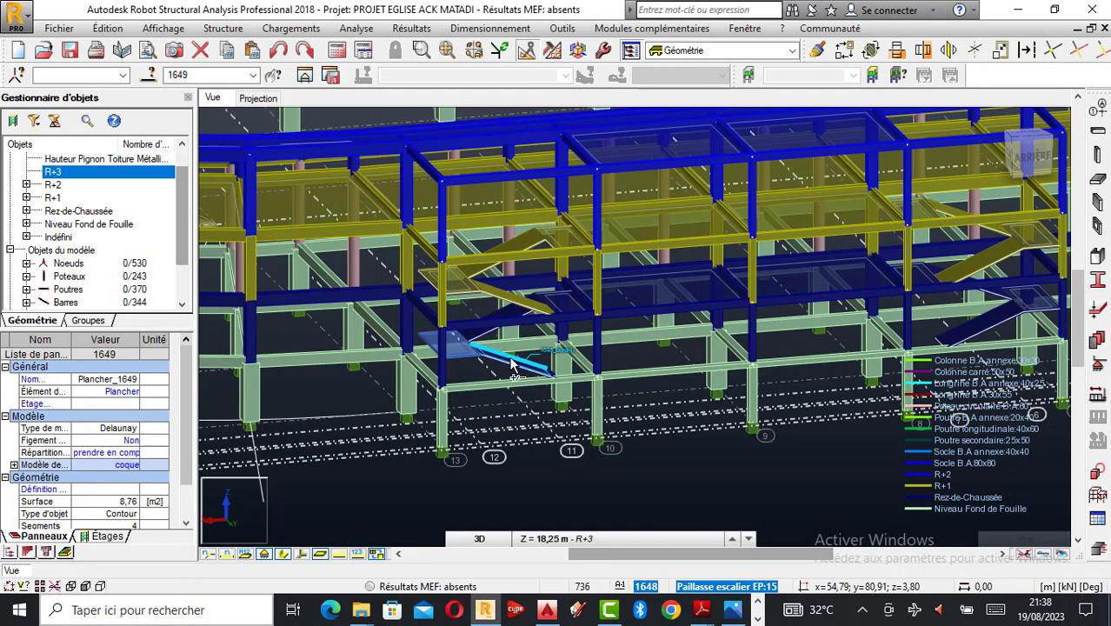
left_click(459, 291, "ctrl")
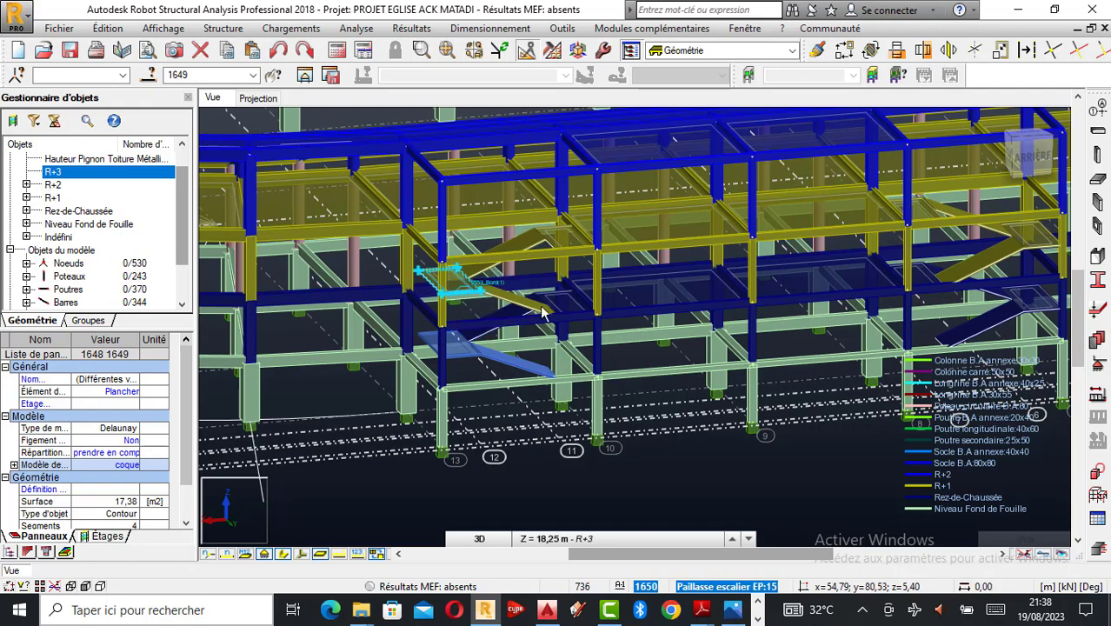
Step: Add the 6,20 m landing and all flights and landings above it between axes 10 and 13 to the selection
scroll(537, 311, "up", 5)
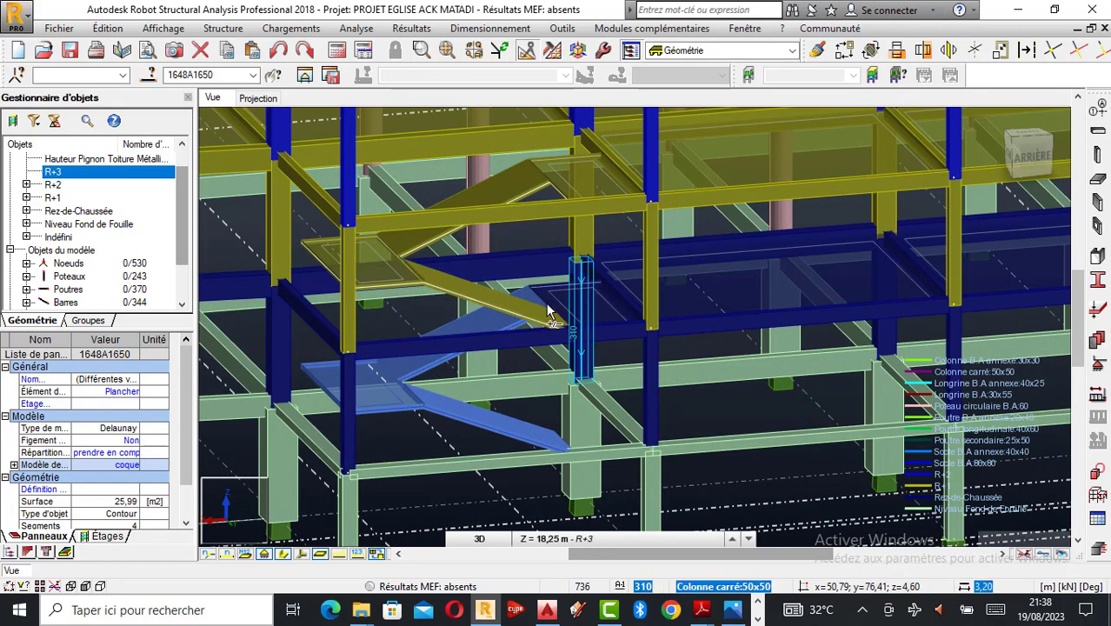
left_click(443, 306, "ctrl")
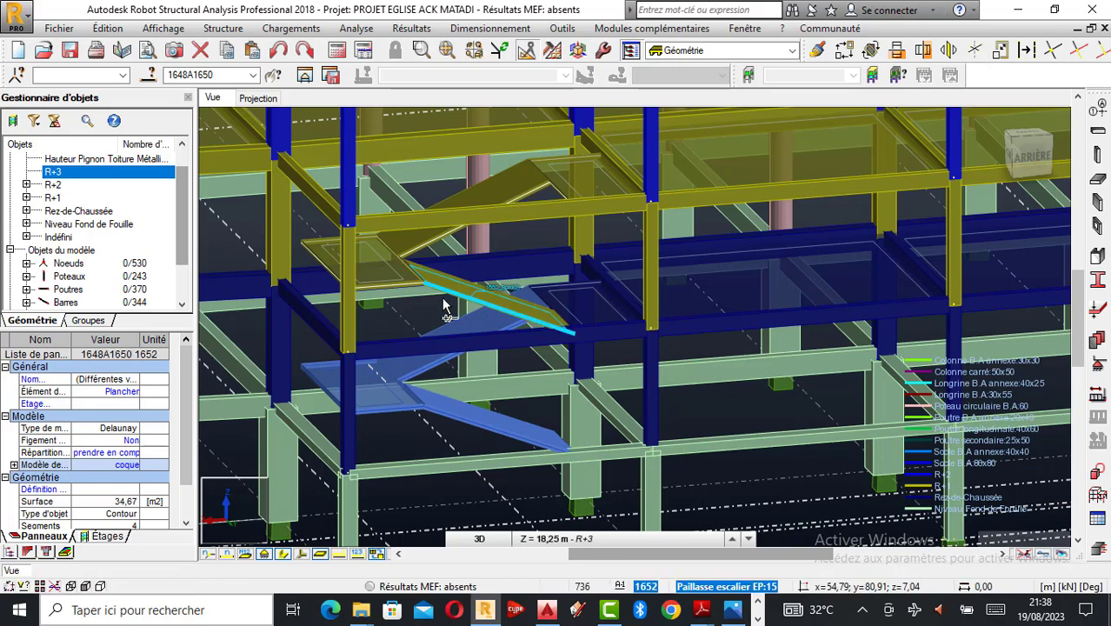
left_click(382, 275, "ctrl")
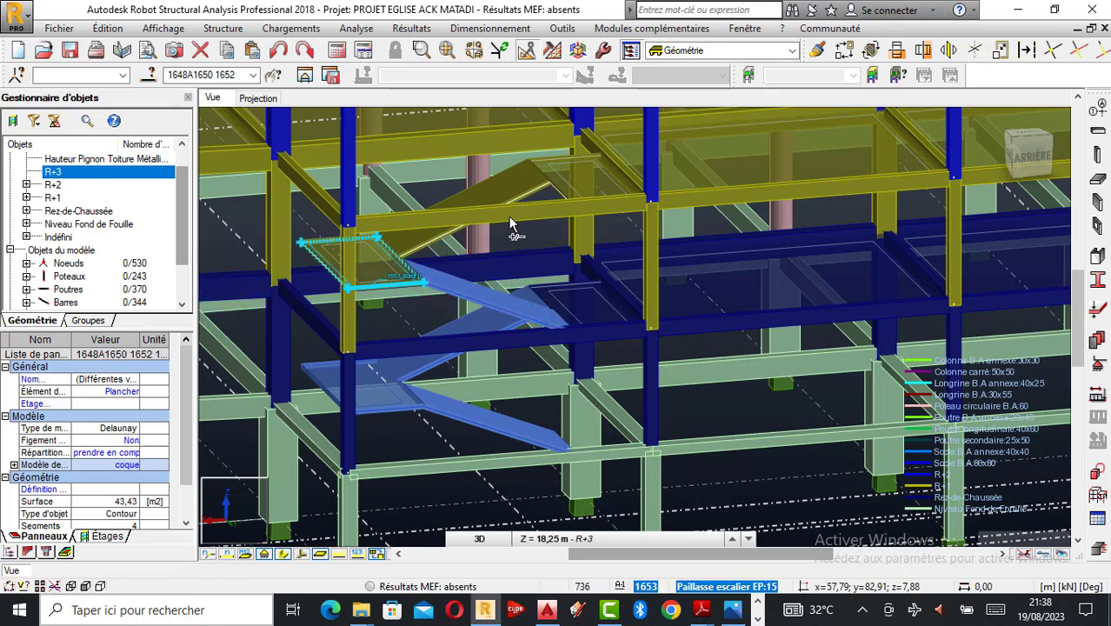
left_click(558, 180, "ctrl")
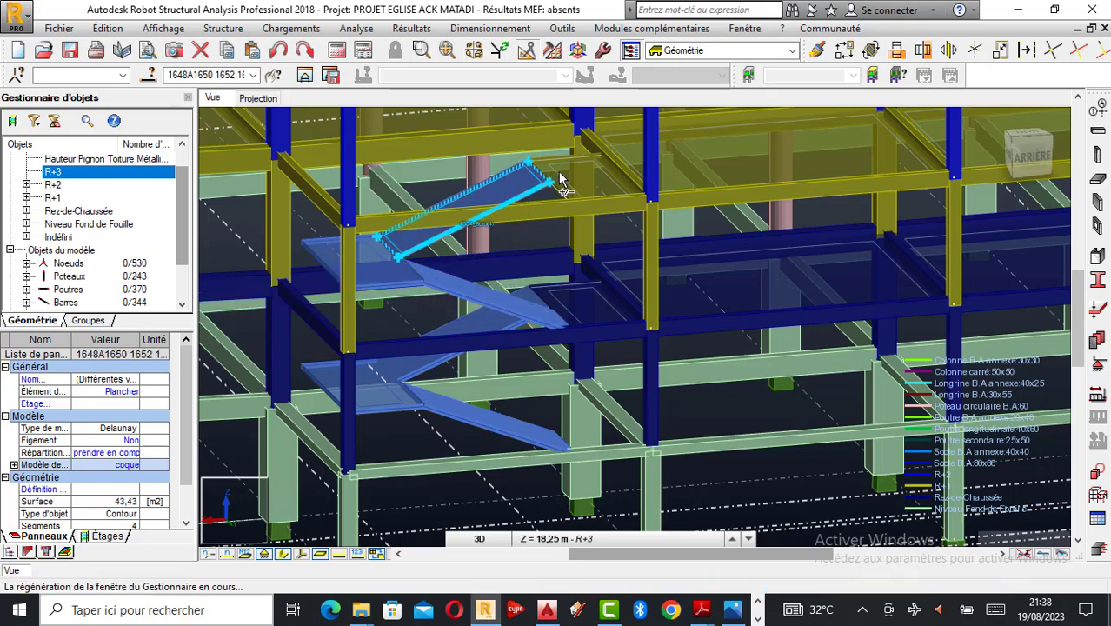
left_click(561, 309, "ctrl")
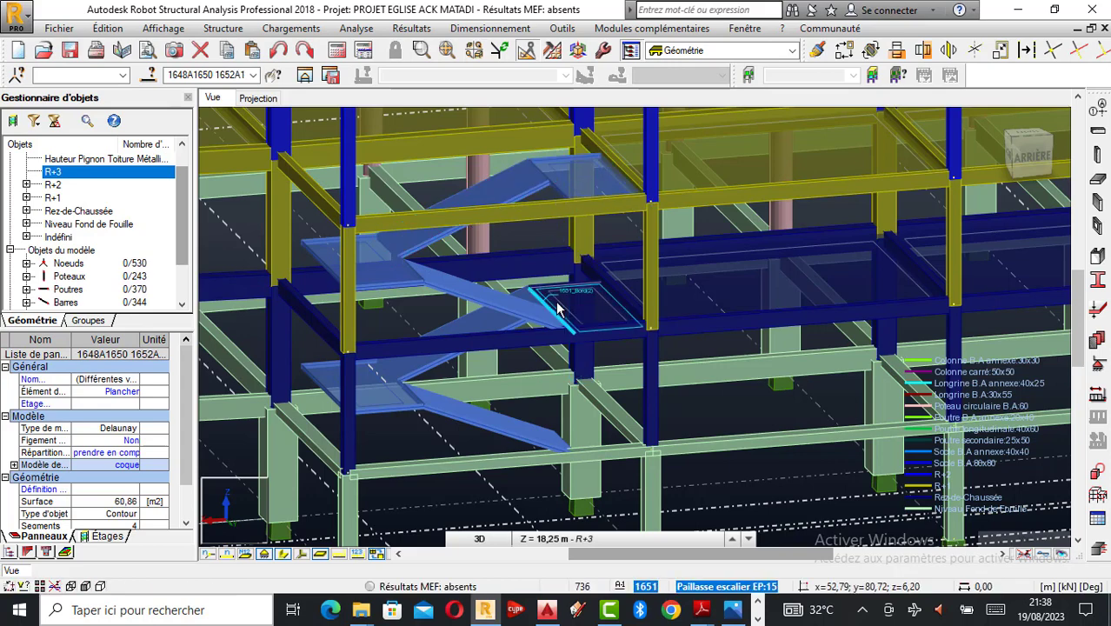
left_click(422, 314, "ctrl")
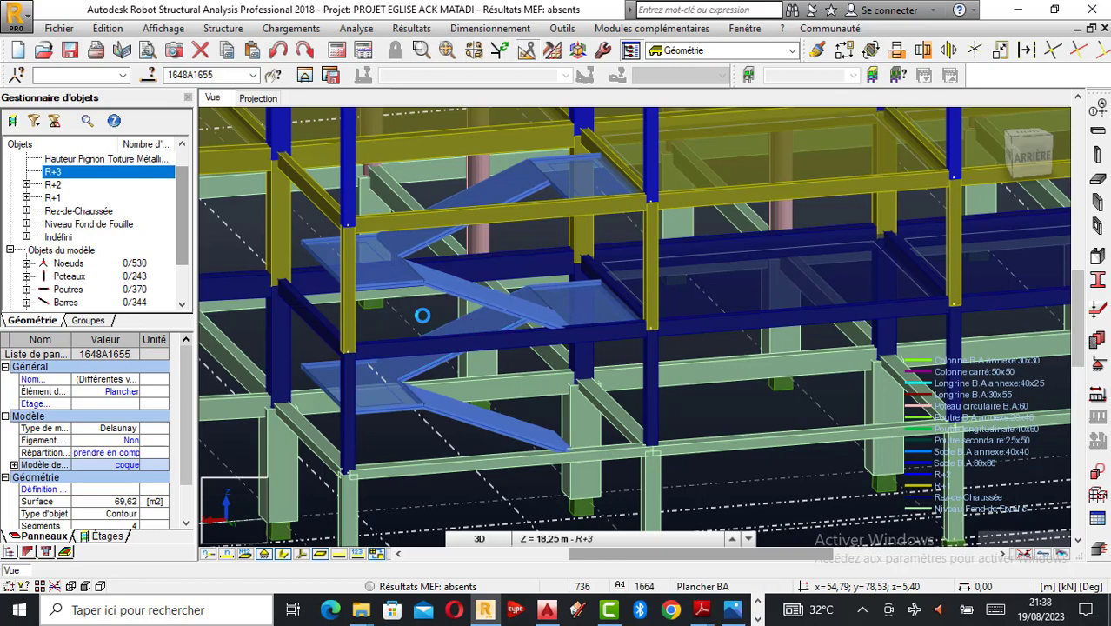
Step: Add the landings at 7,88, 4,60 and 6,20 m and the two outer flights between axes 5 and 8 to the selection
middle_click_drag(423, 330, 930, 252)
scroll(931, 252, "up", 1)
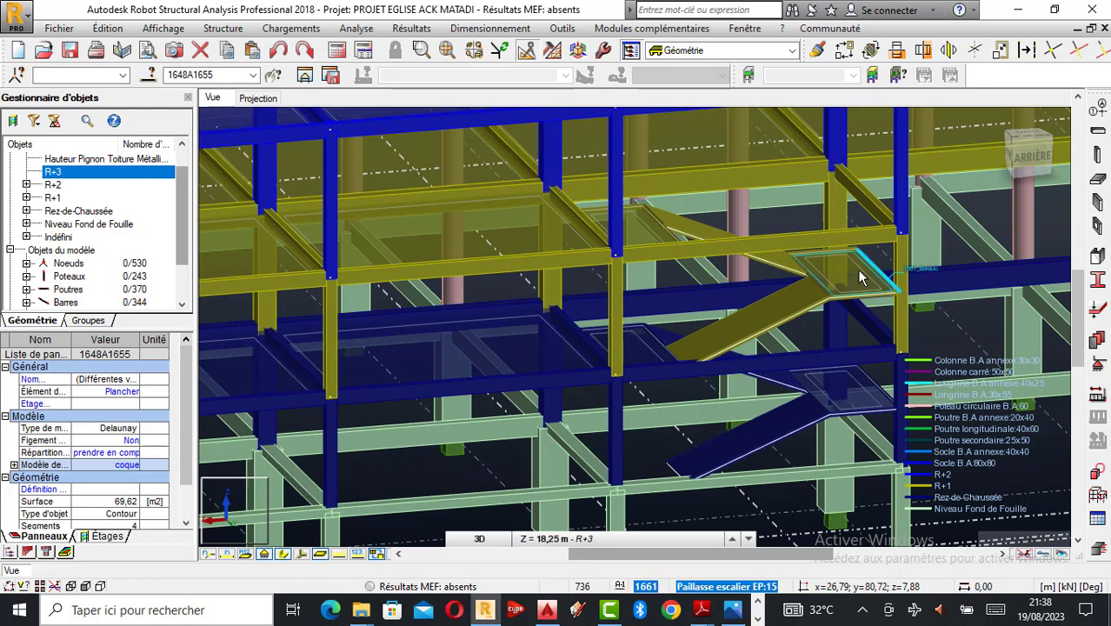
left_click(859, 276, "ctrl")
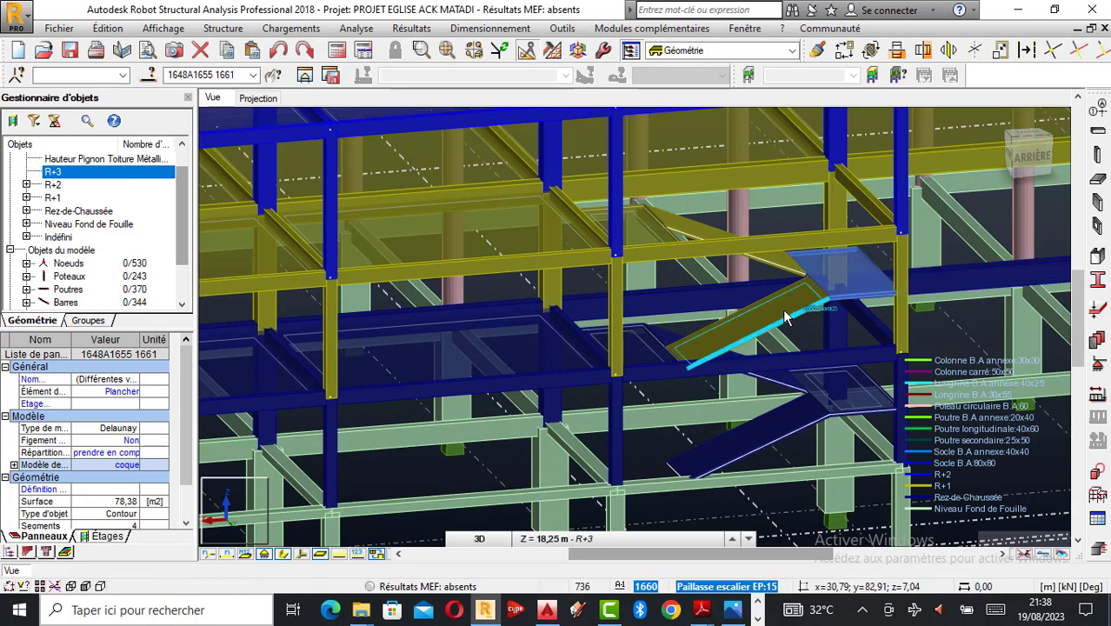
left_click(791, 299, "ctrl")
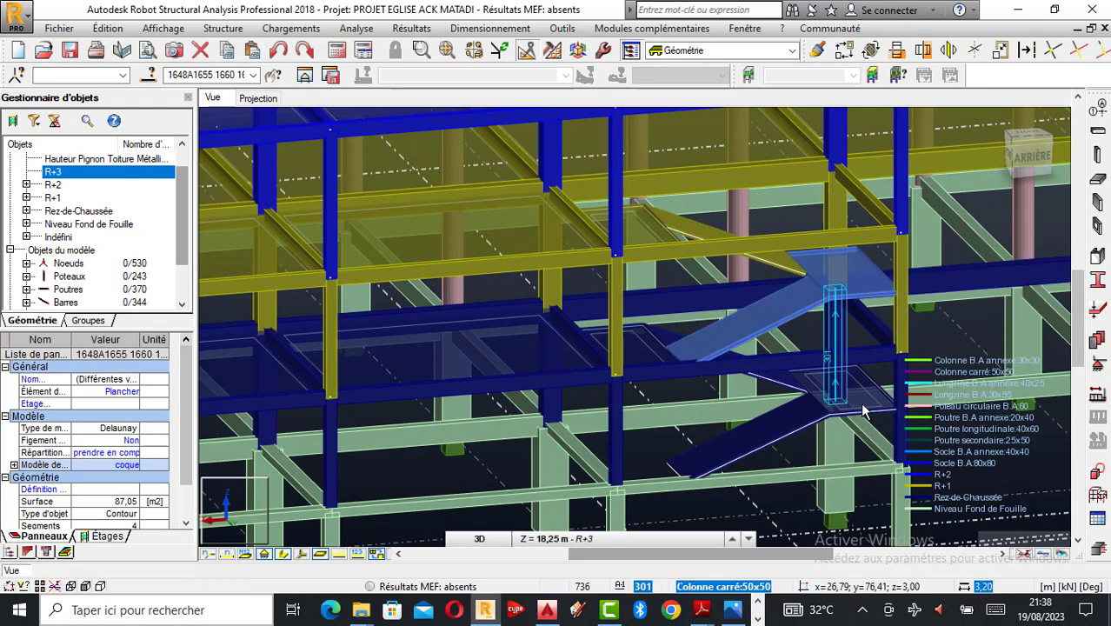
left_click(860, 402, "ctrl")
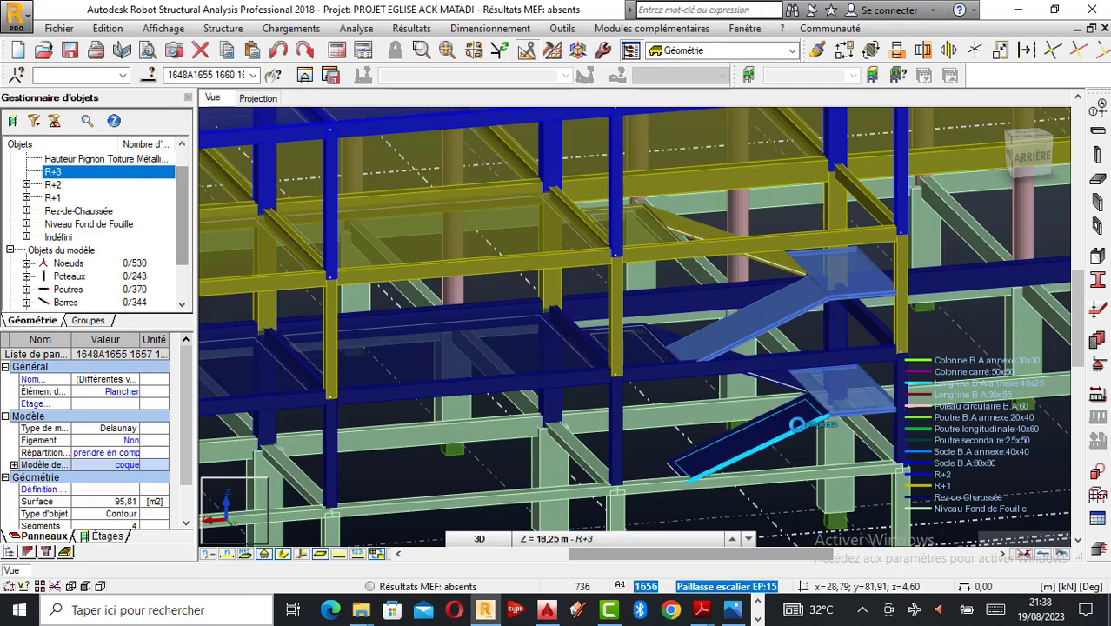
left_click(800, 432, "ctrl")
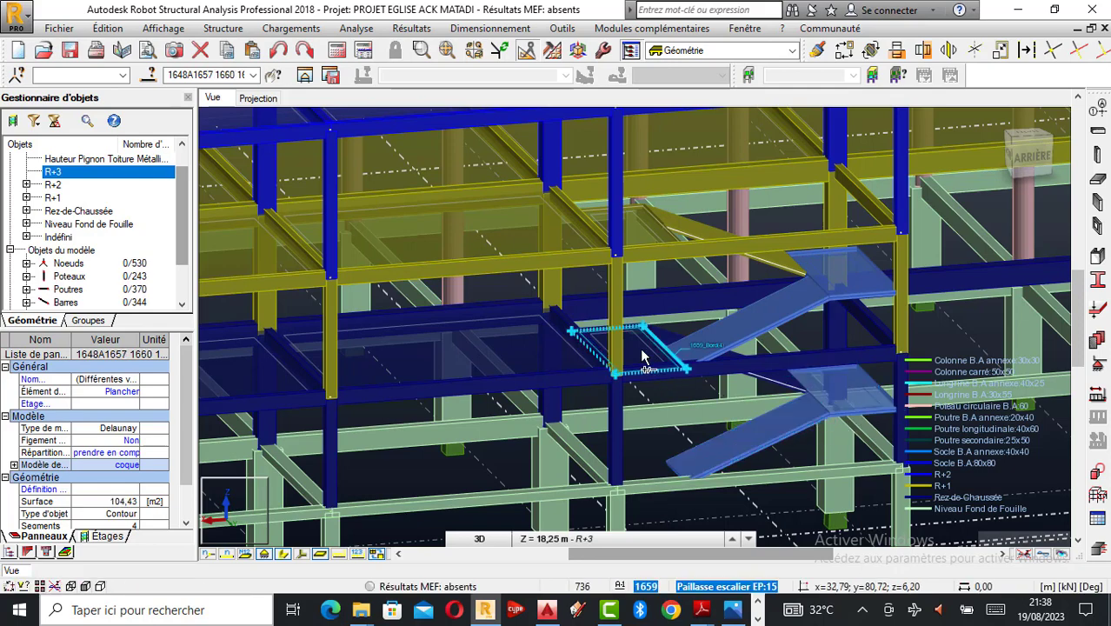
left_click(644, 357, "ctrl")
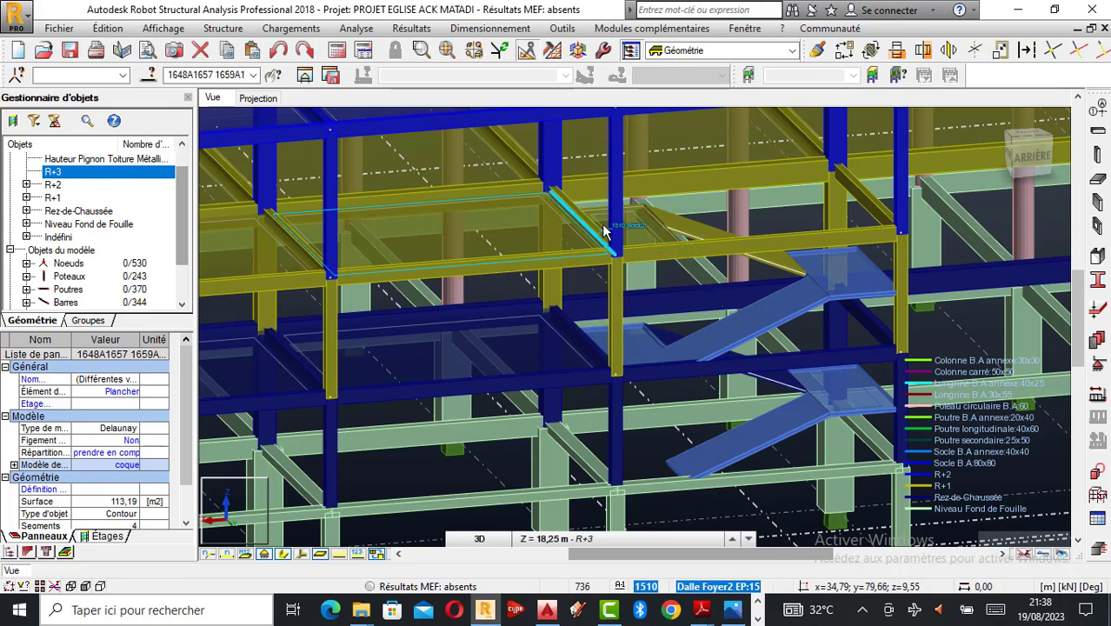
Step: Add the 9,55 m landing and the inner flights rising from 7,88 m and 4,60 m between axes 5 and 8
scroll(645, 234, "up", 3)
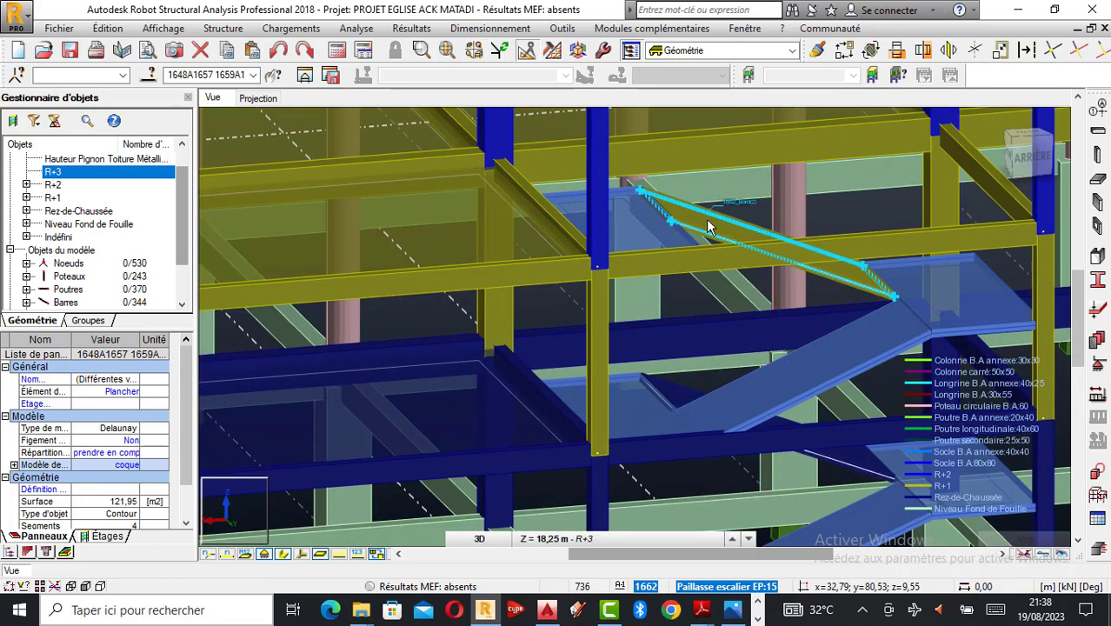
scroll(674, 171, "down", 3)
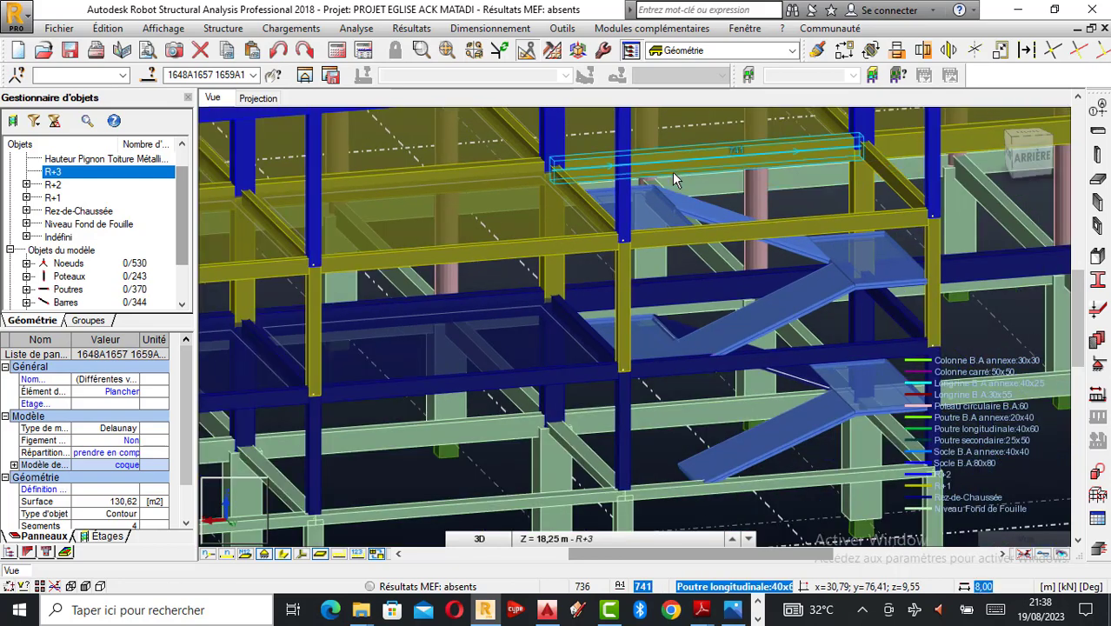
scroll(797, 360, "up", 1)
scroll(797, 366, "up", 2)
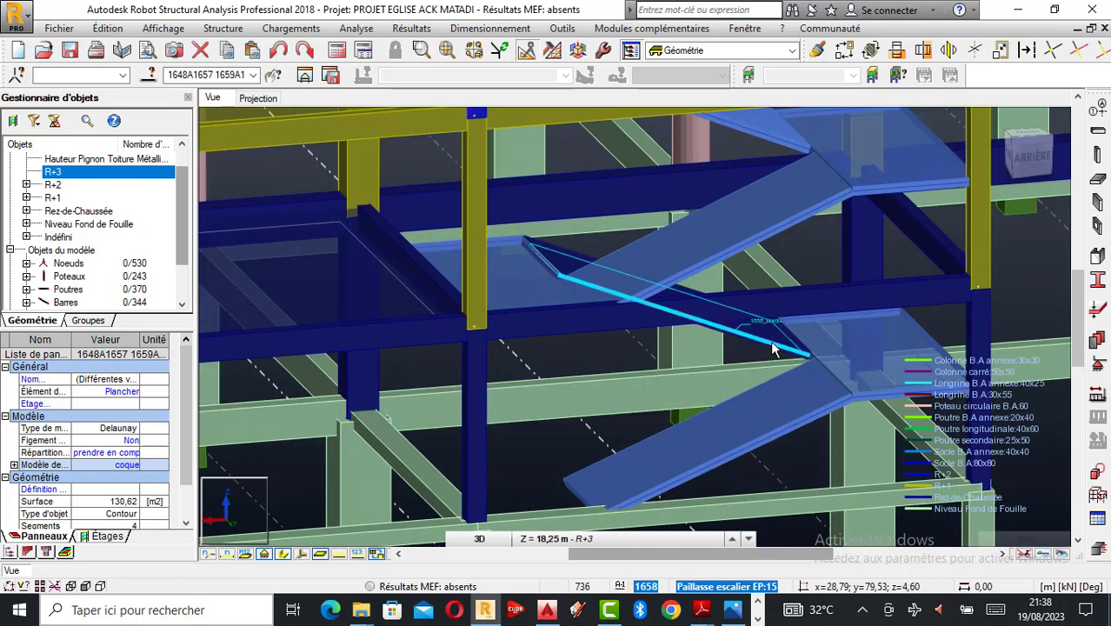
scroll(679, 368, "down", 4)
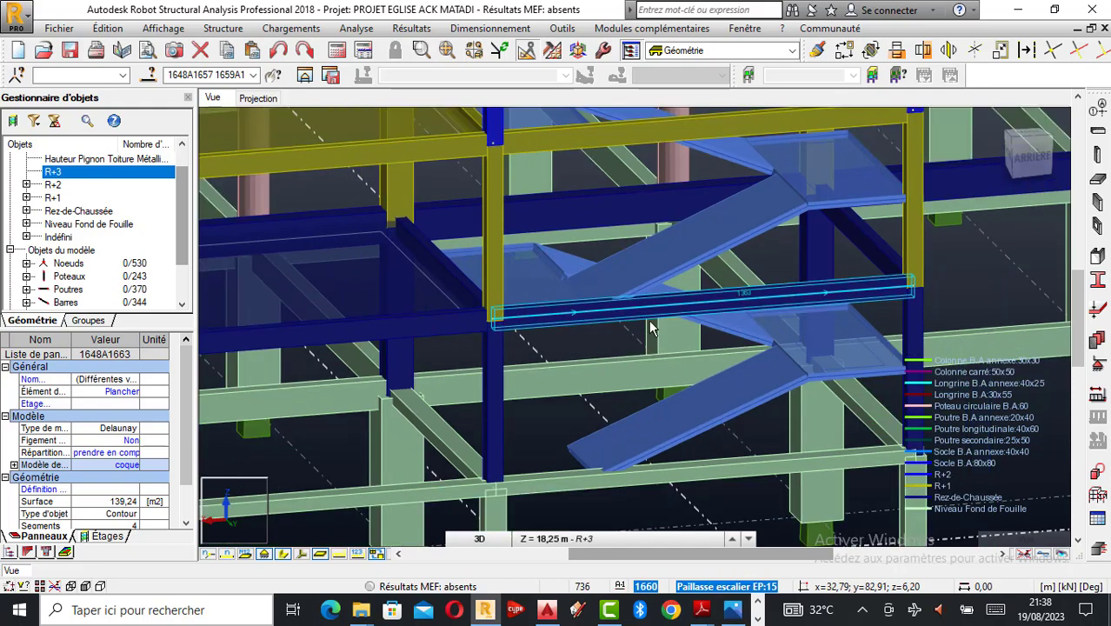
Step: Apply the Paillasse escalier EP:15 thickness to the selected panels 1648A1663 and close the FE thickness dialog
scroll(682, 403, "down", 5)
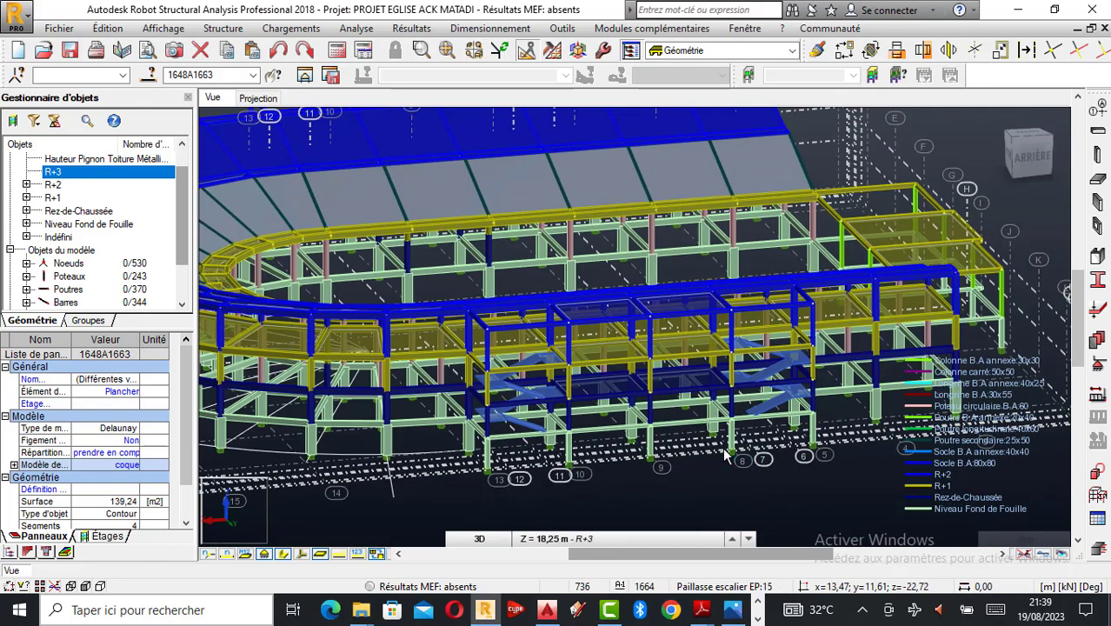
left_click(1097, 309)
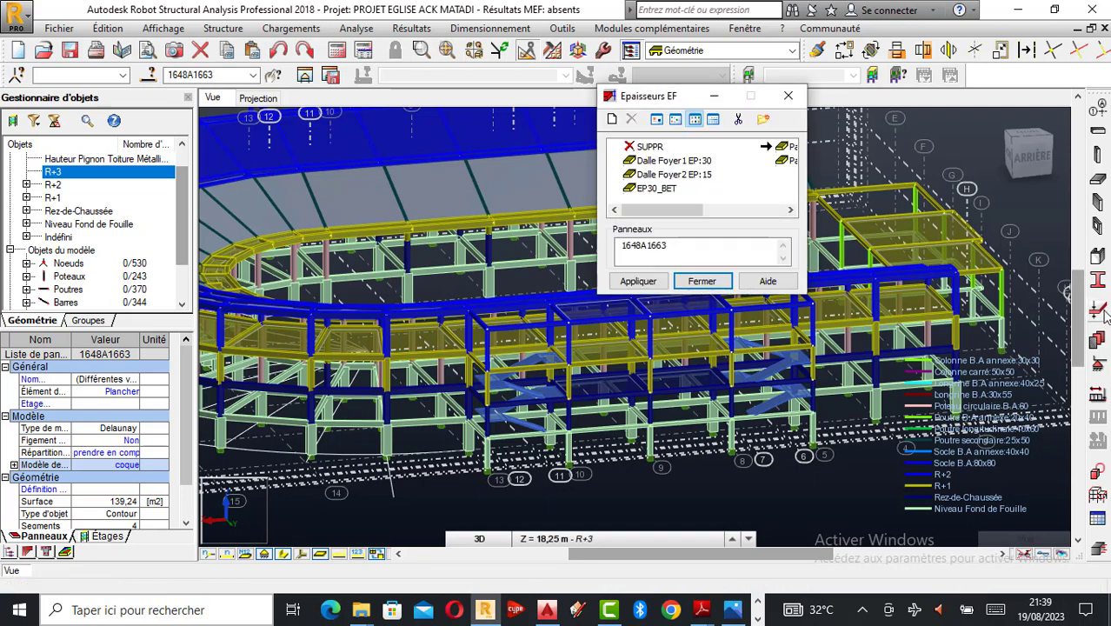
left_click(790, 211)
left_click(682, 147)
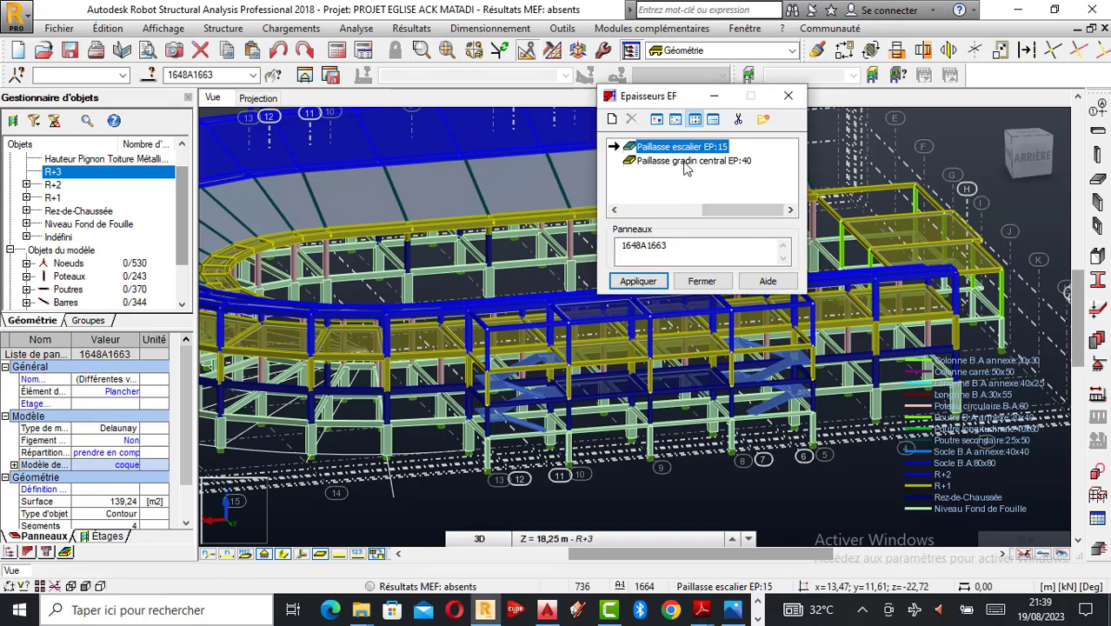
left_click(644, 283)
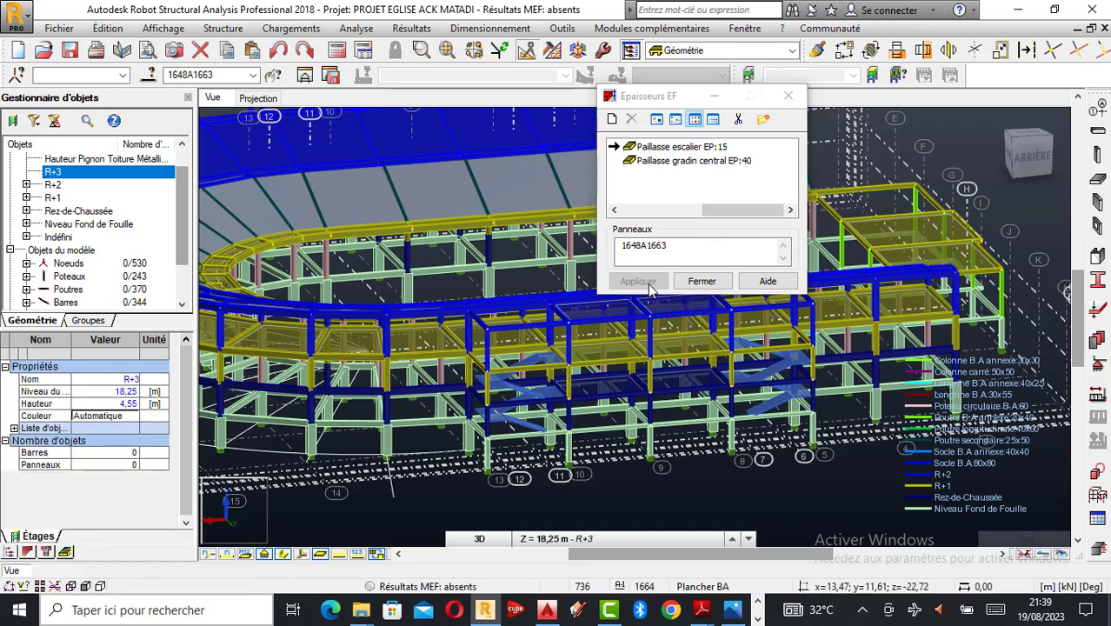
left_click(711, 287)
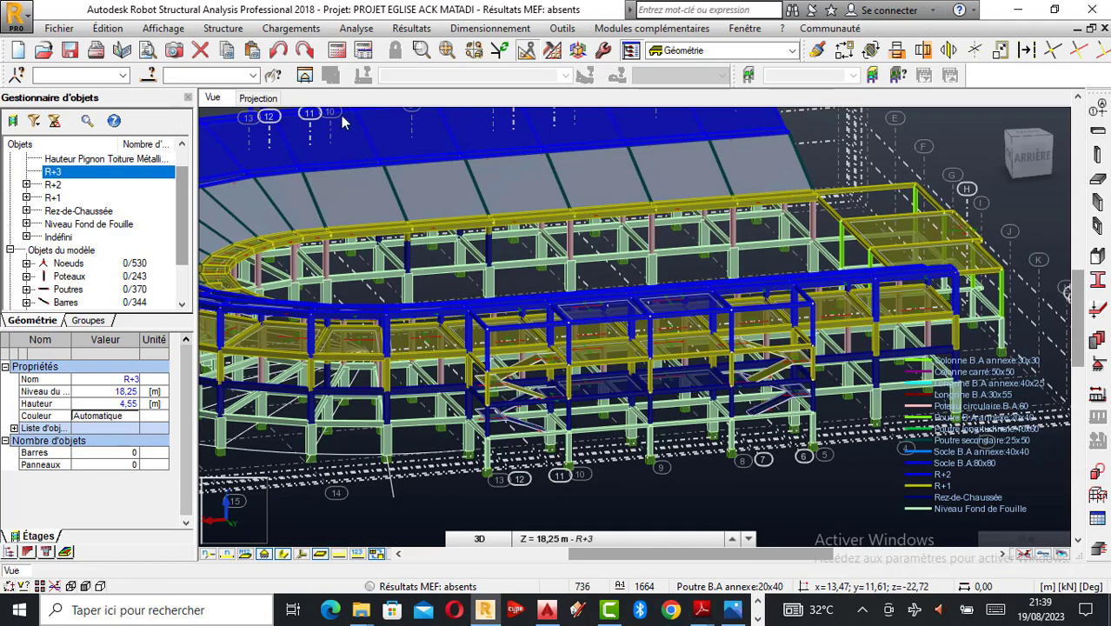
Step: Select the landings at 4,60 and 7,88 m and the inner flight rising from 4,60 m on the front annex between axes 5 and 8
right_click(949, 150)
left_click(878, 216)
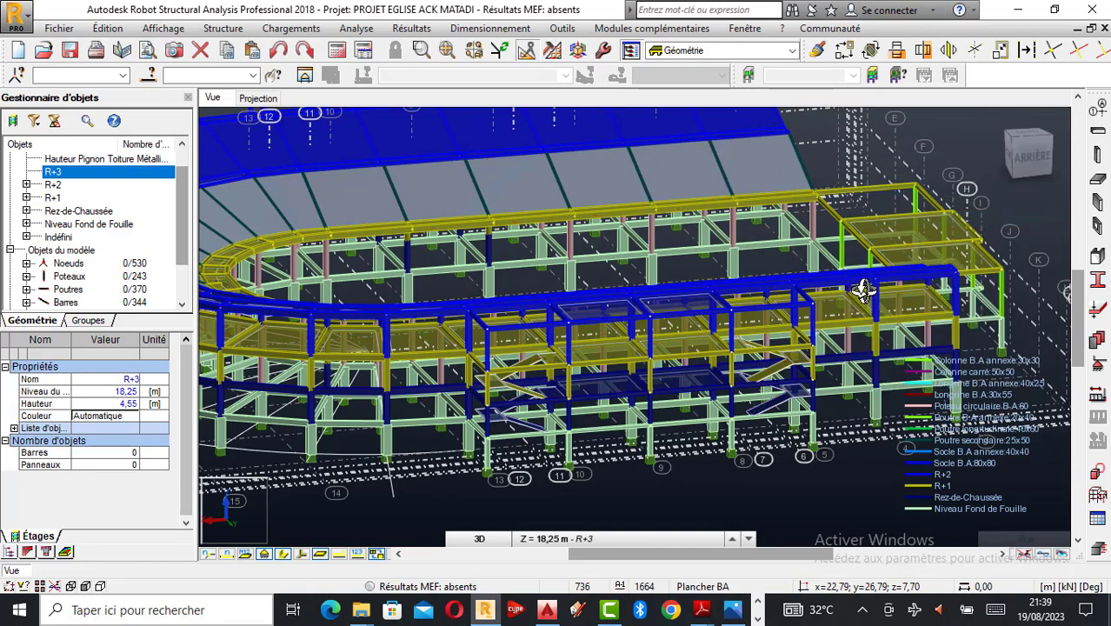
left_click_drag(861, 290, 668, 326)
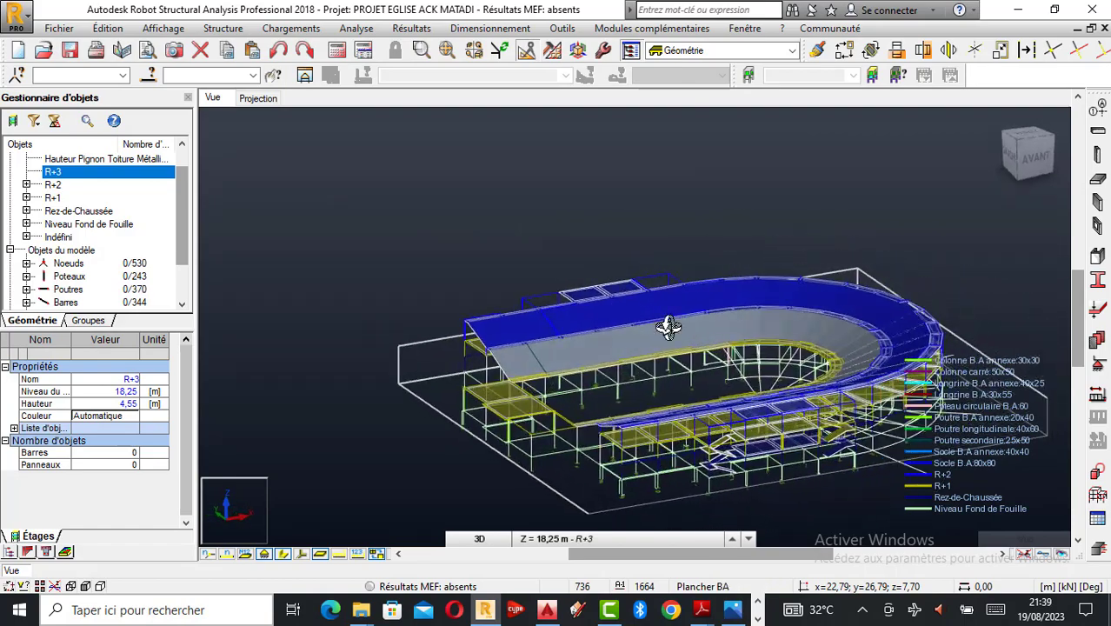
scroll(668, 327, "up", 6)
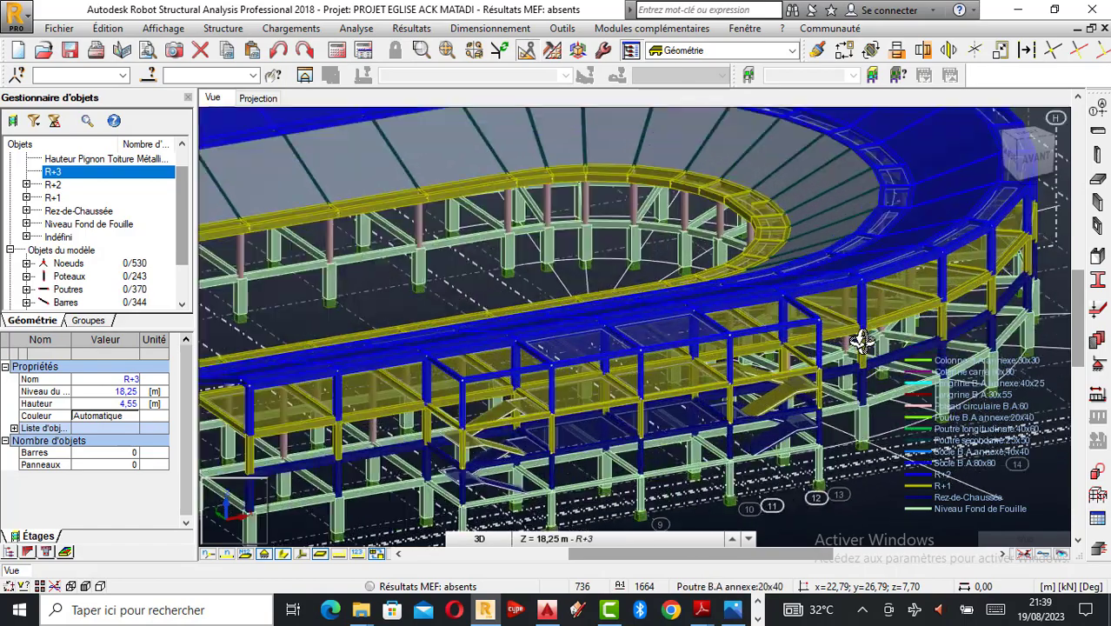
right_click(856, 343)
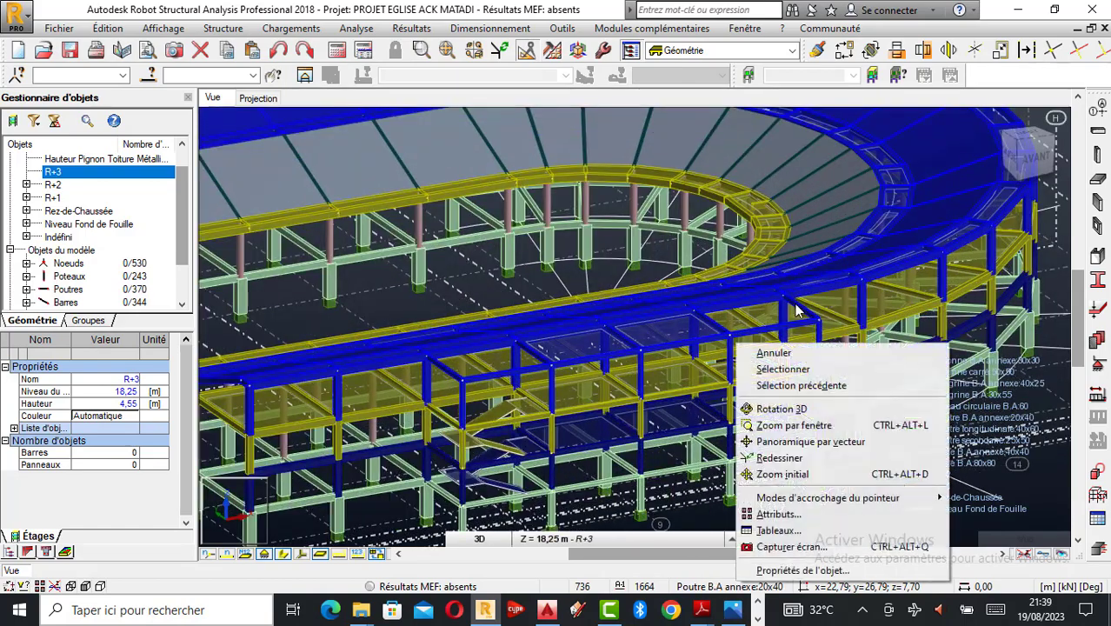
left_click(767, 353)
scroll(505, 469, "up", 3)
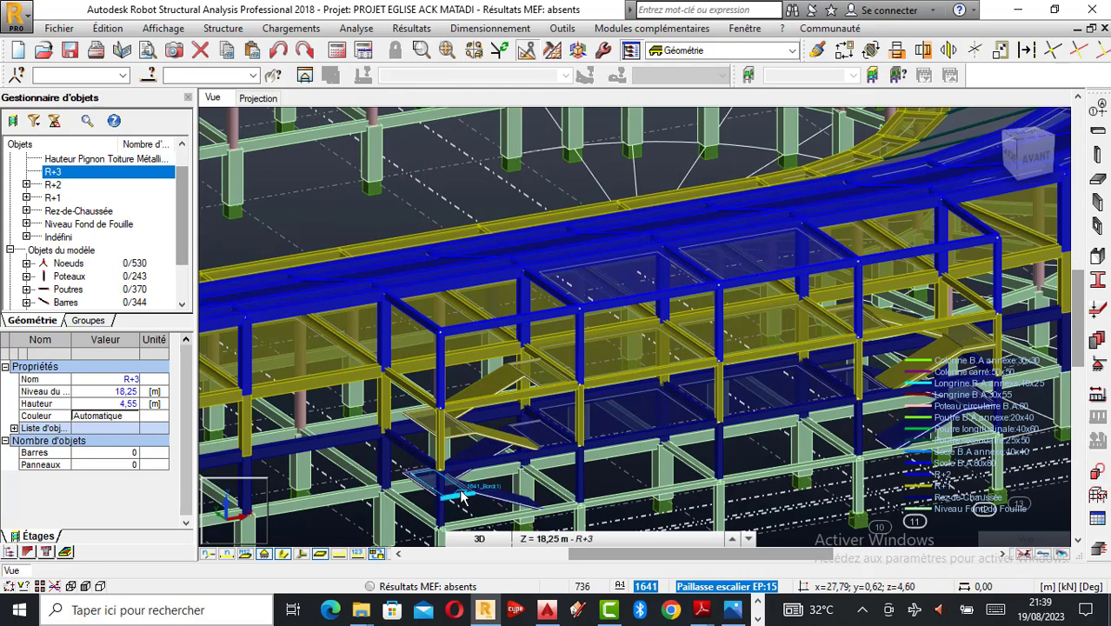
left_click(495, 500)
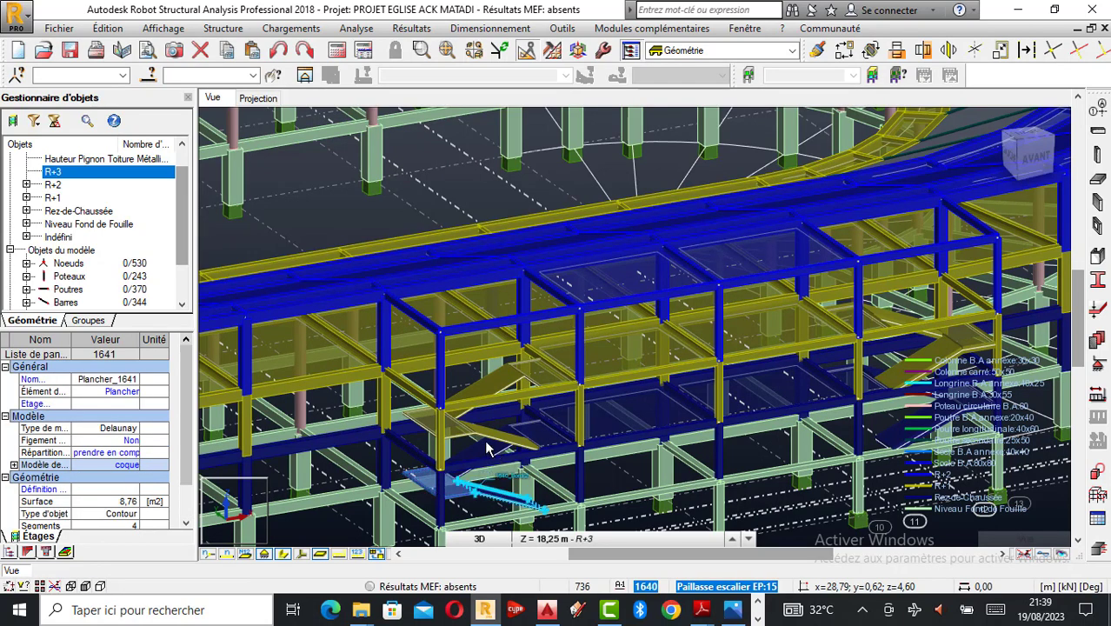
scroll(491, 457, "up", 5)
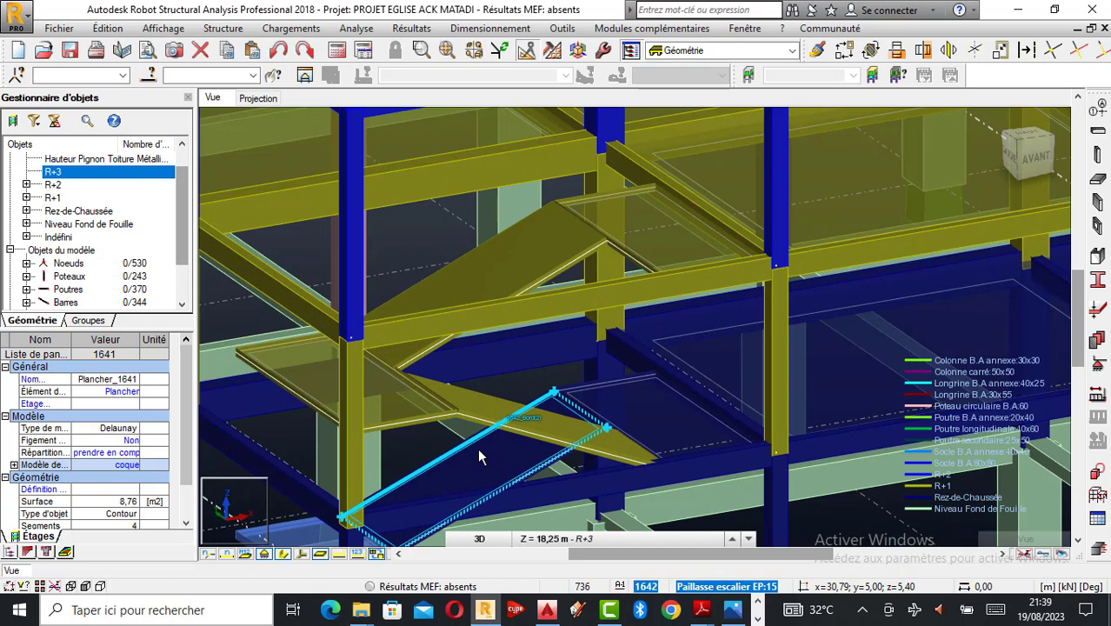
left_click(478, 448, "ctrl")
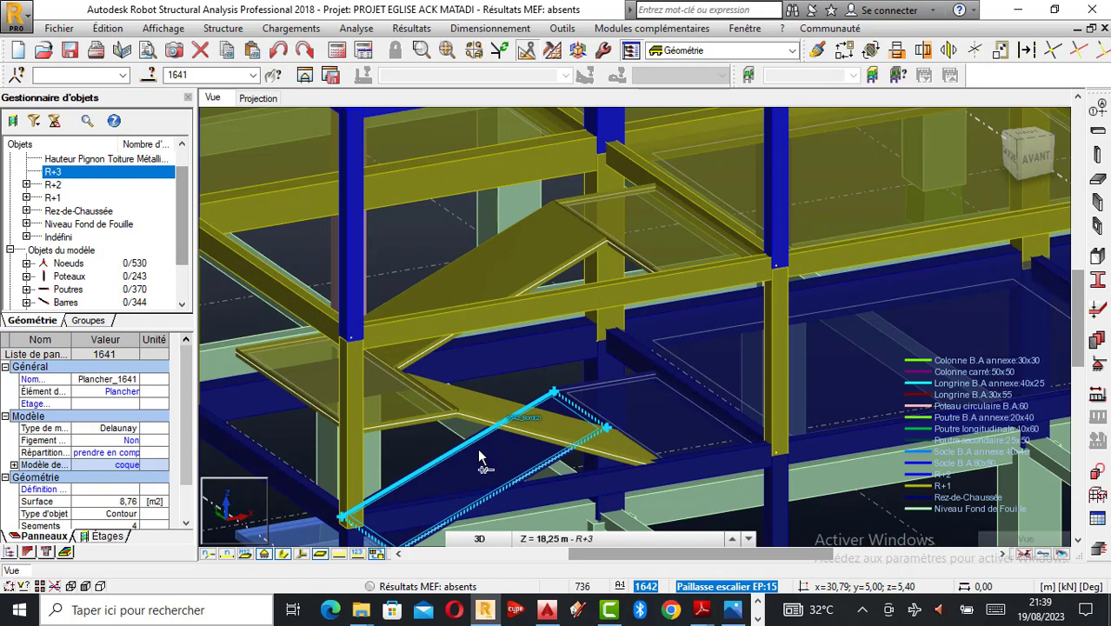
left_click(400, 405, "ctrl")
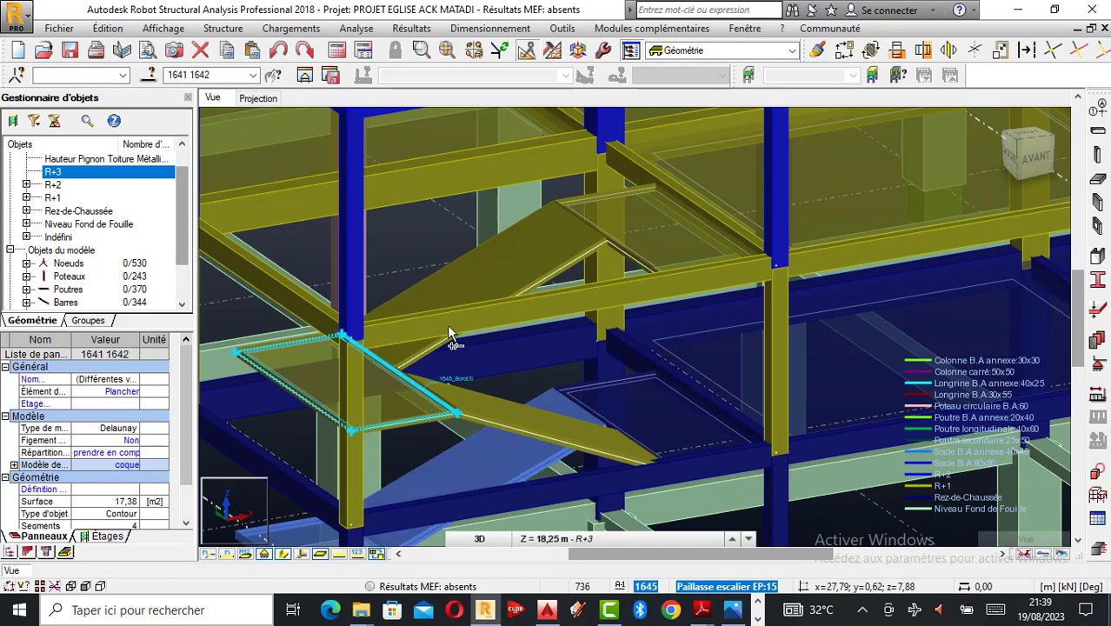
Step: Add the inner flight rising from 7,88 m, the landings at 9,55 and 6,20 m and both outer flights between axes 5 and 8
left_click(572, 250, "ctrl")
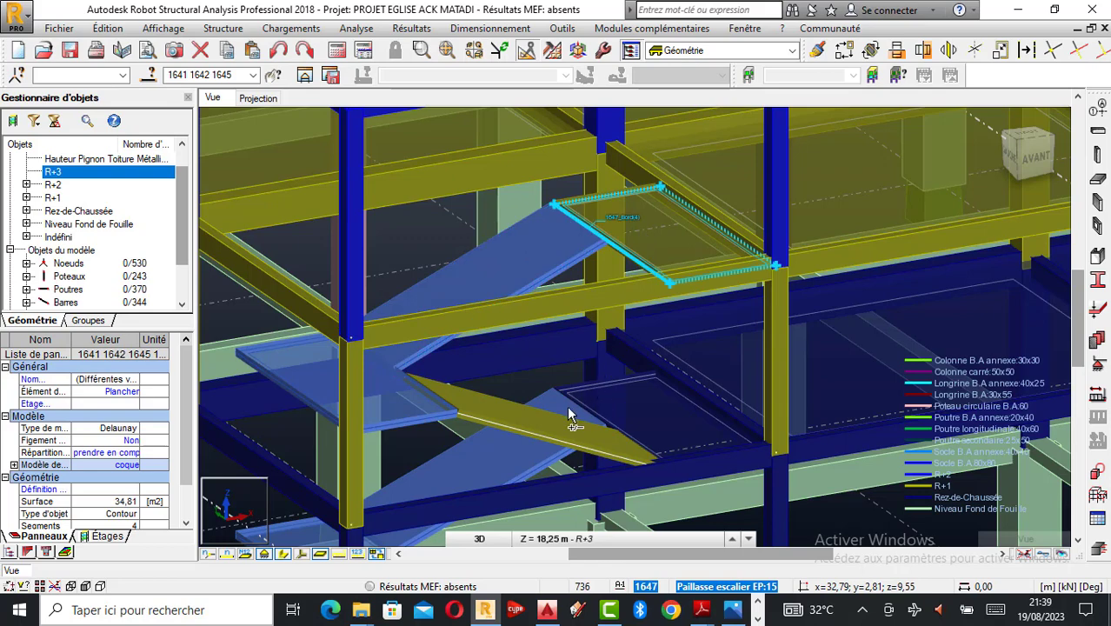
left_click(549, 422, "ctrl")
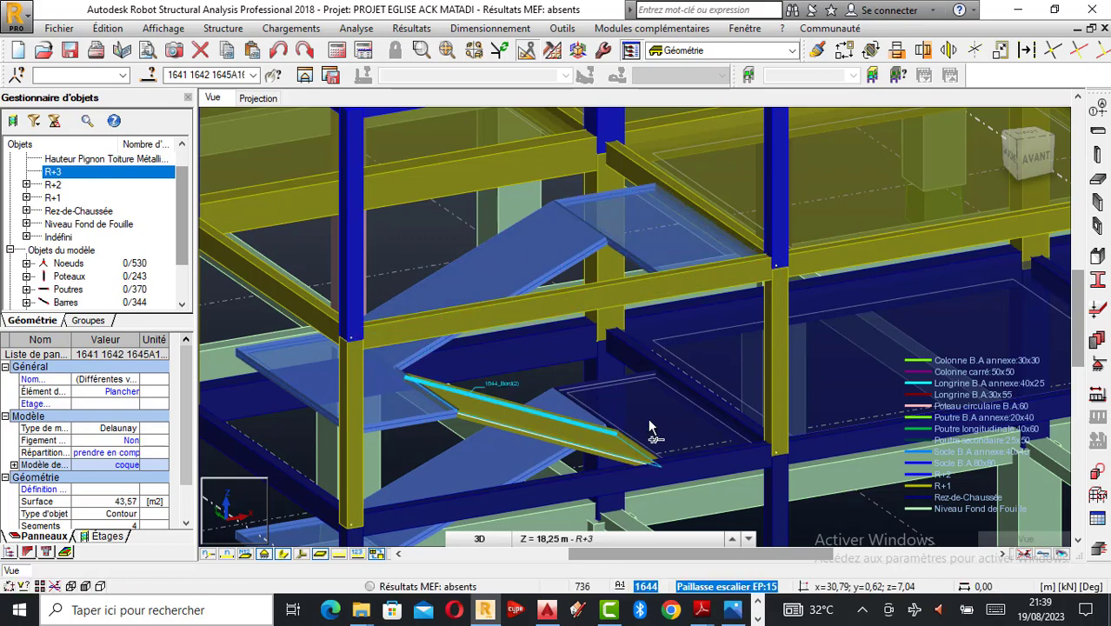
left_click(643, 363, "ctrl")
scroll(522, 170, "down", 2)
scroll(474, 174, "down", 3)
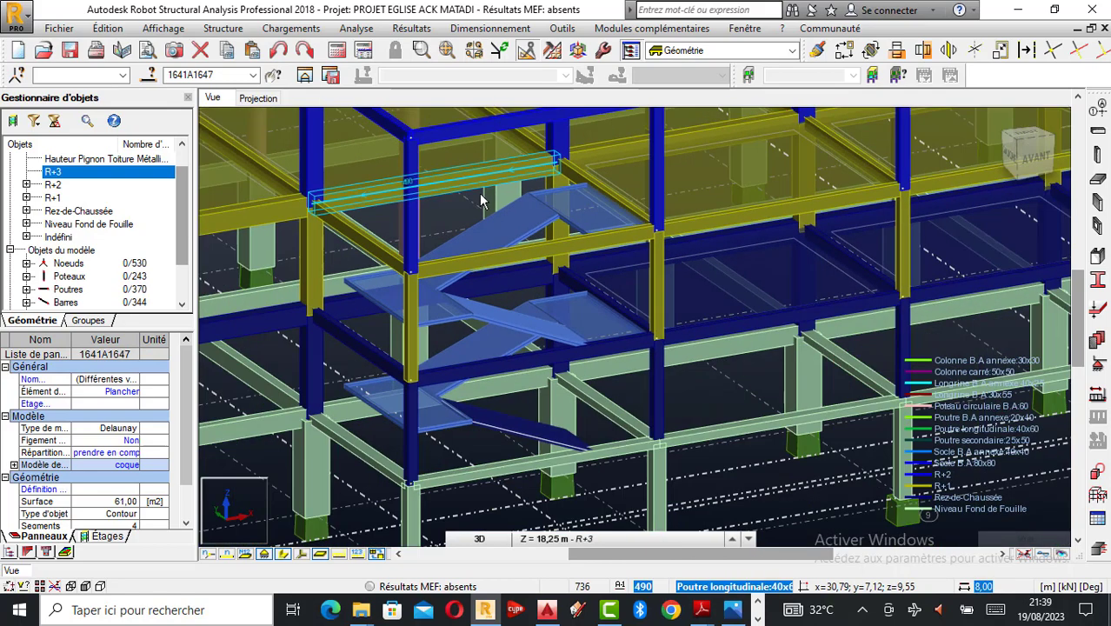
scroll(518, 391, "up", 1)
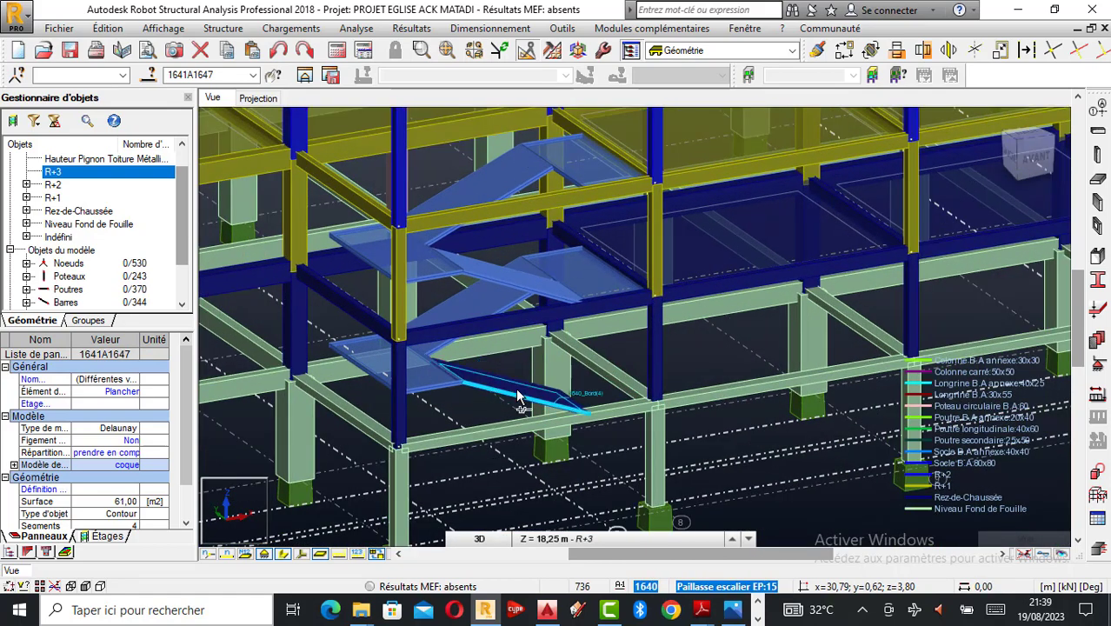
left_click(518, 395, "ctrl")
Step: Add the two outer flights and the landings at 7,88 and 4,60 m between axes 10 and 13 to the selection
scroll(387, 387, "down", 3)
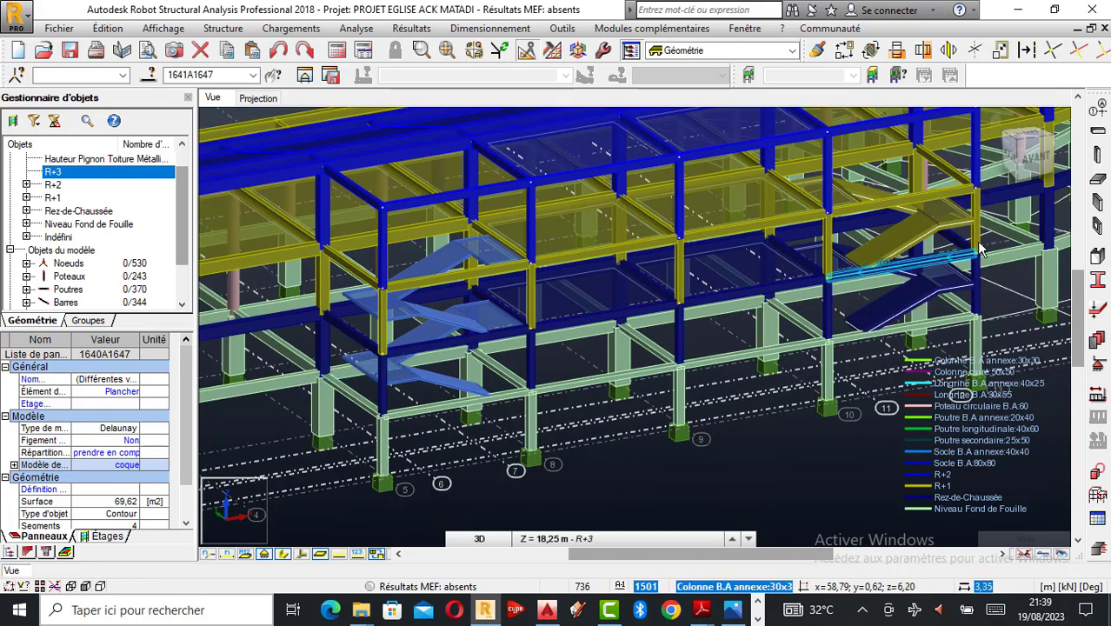
scroll(980, 250, "up", 1)
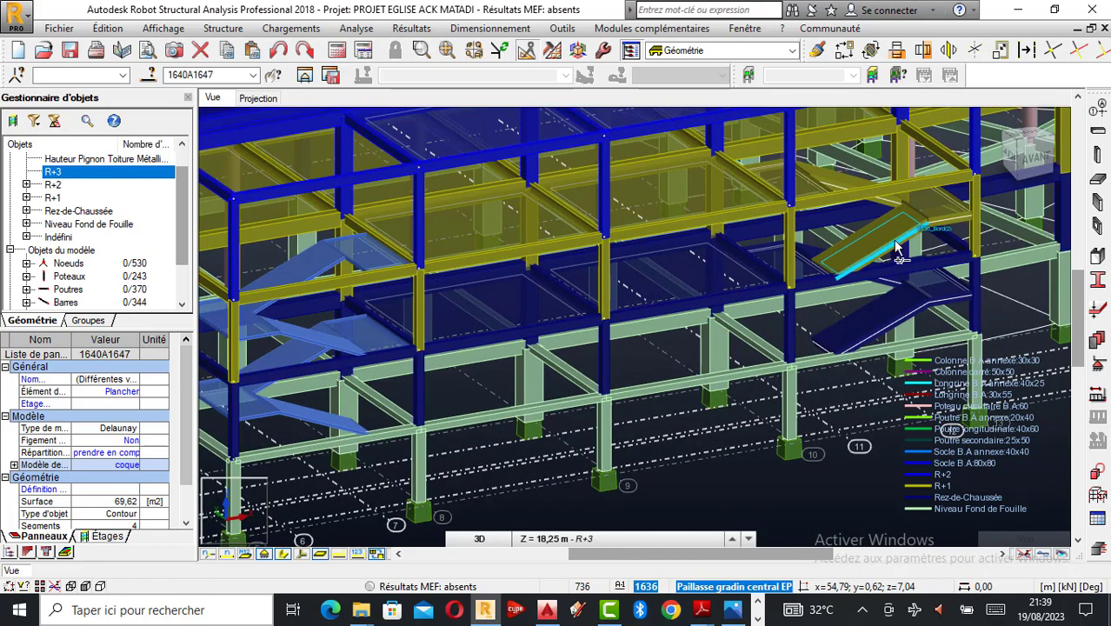
left_click(939, 228, "ctrl")
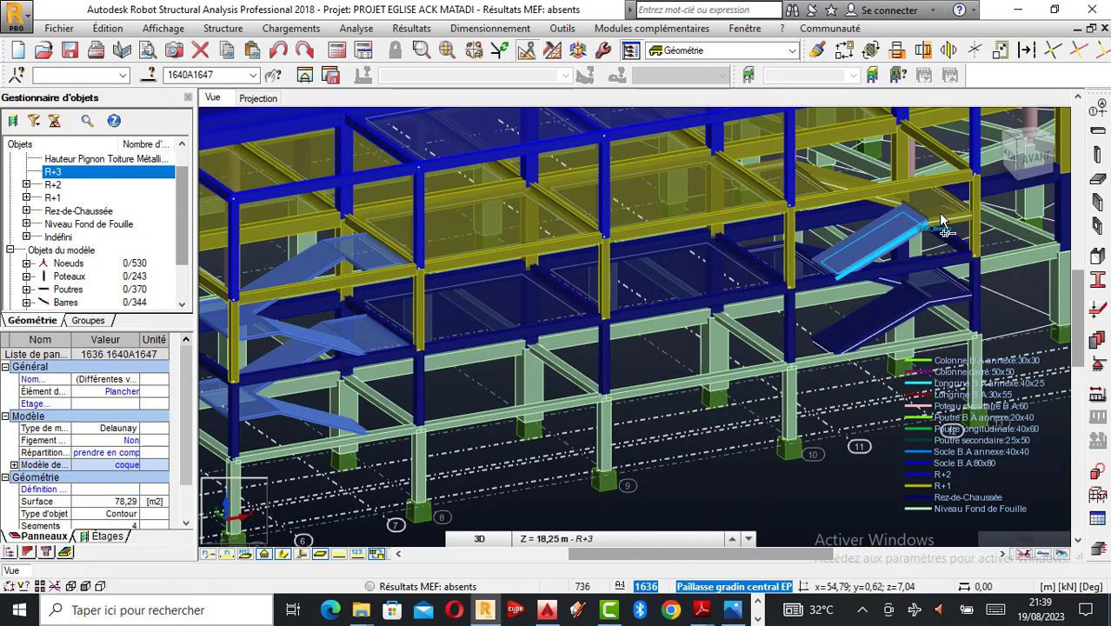
left_click(931, 279, "ctrl")
scroll(887, 318, "up", 2)
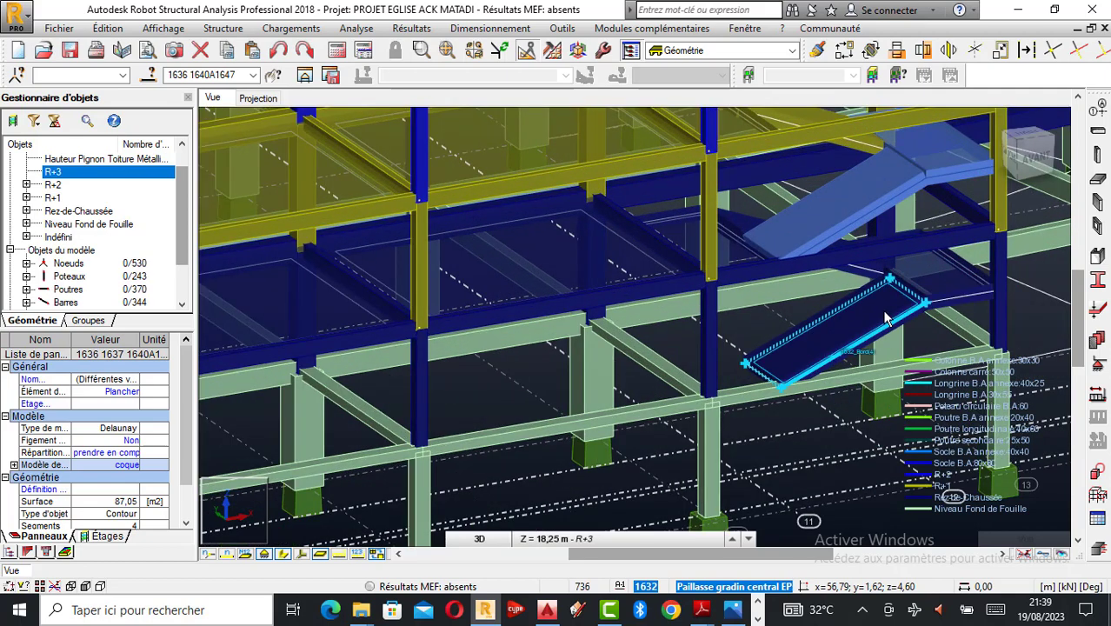
left_click(959, 307, "ctrl")
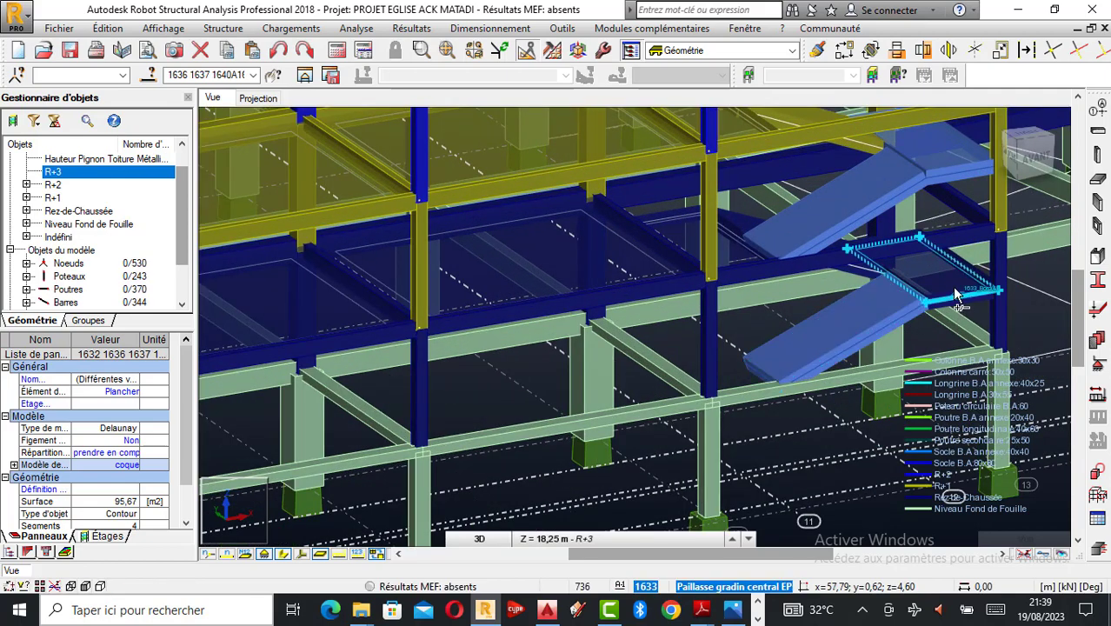
left_click(831, 335, "ctrl")
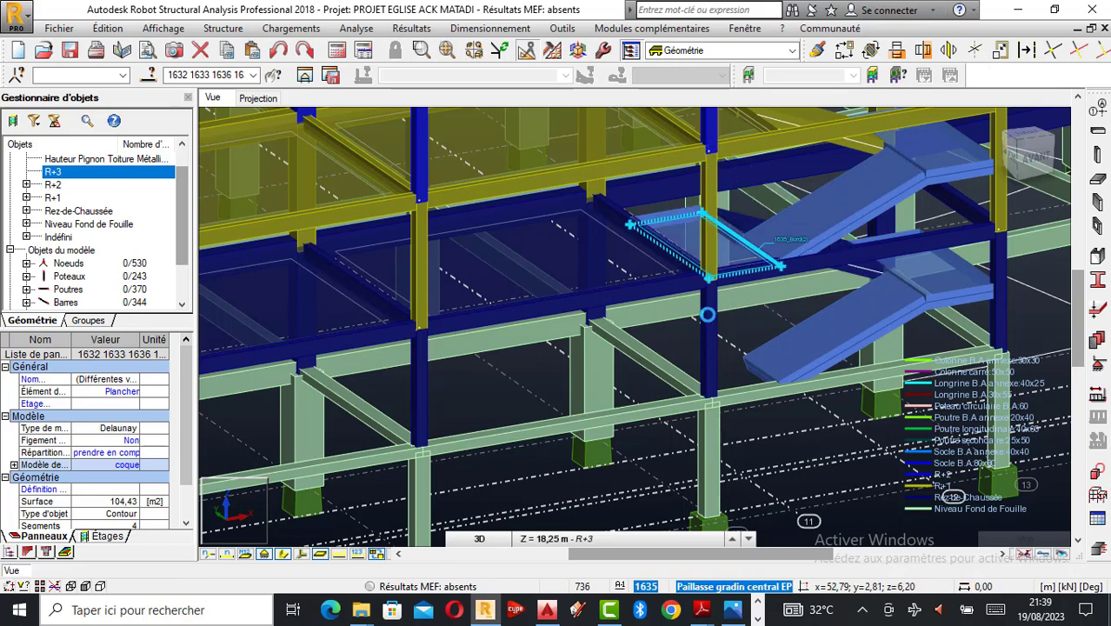
Step: Add the landings at 6,20 and 9,55 m and the inner flights rising from 7,88 and 4,60 m between axes 10 and 13
left_click(738, 255, "ctrl")
scroll(686, 329, "down", 2)
scroll(693, 334, "up", 3)
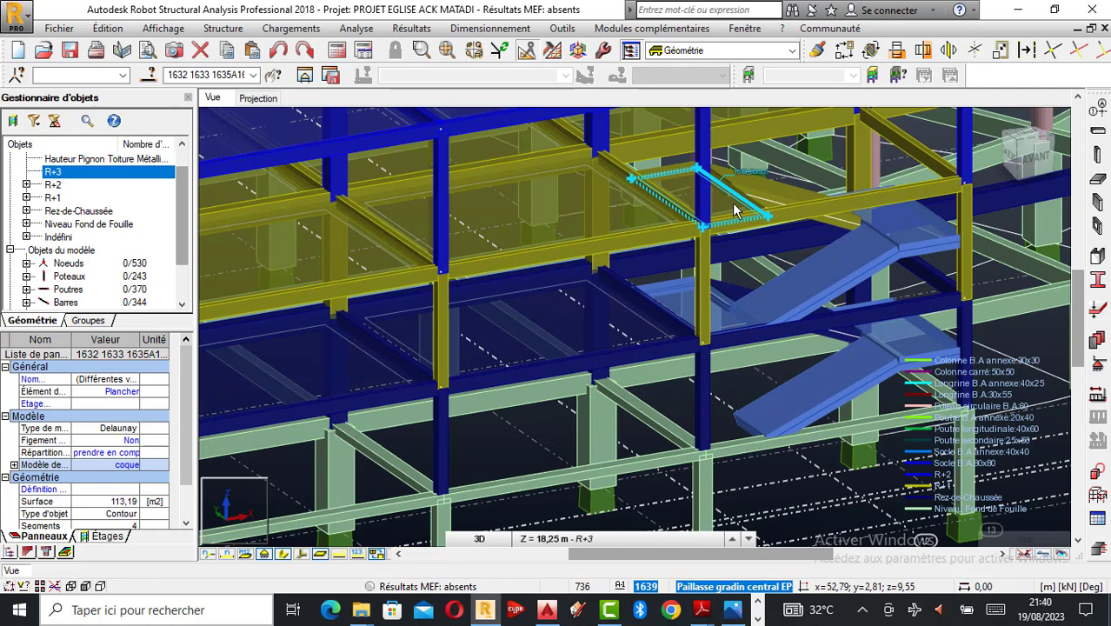
left_click(762, 193, "ctrl")
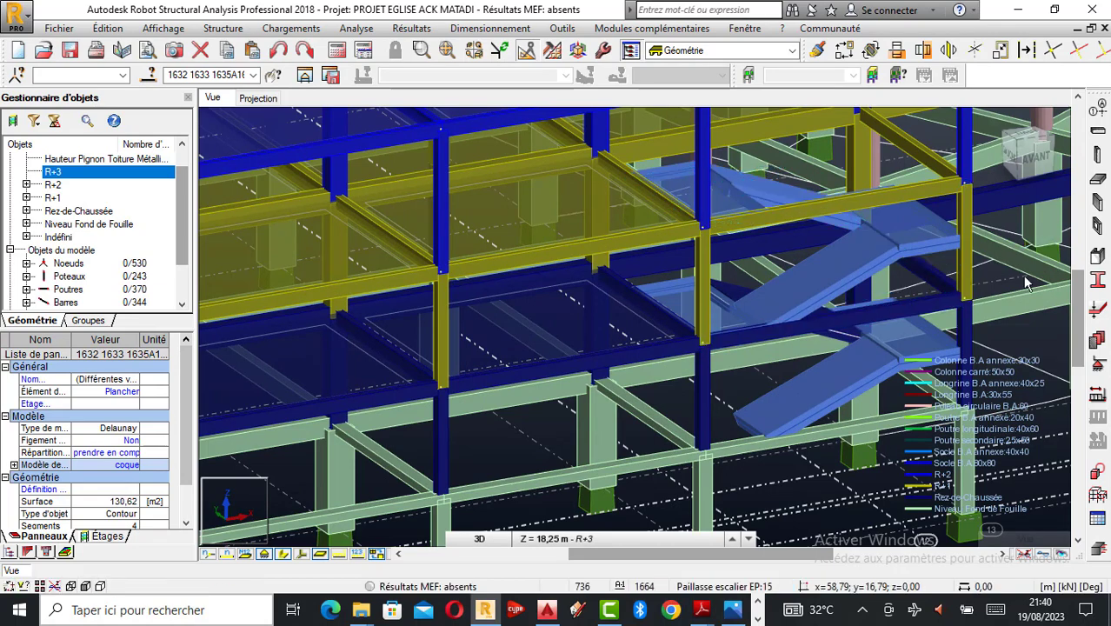
right_click(899, 277)
left_click(963, 345)
left_click_drag(779, 287, 789, 329)
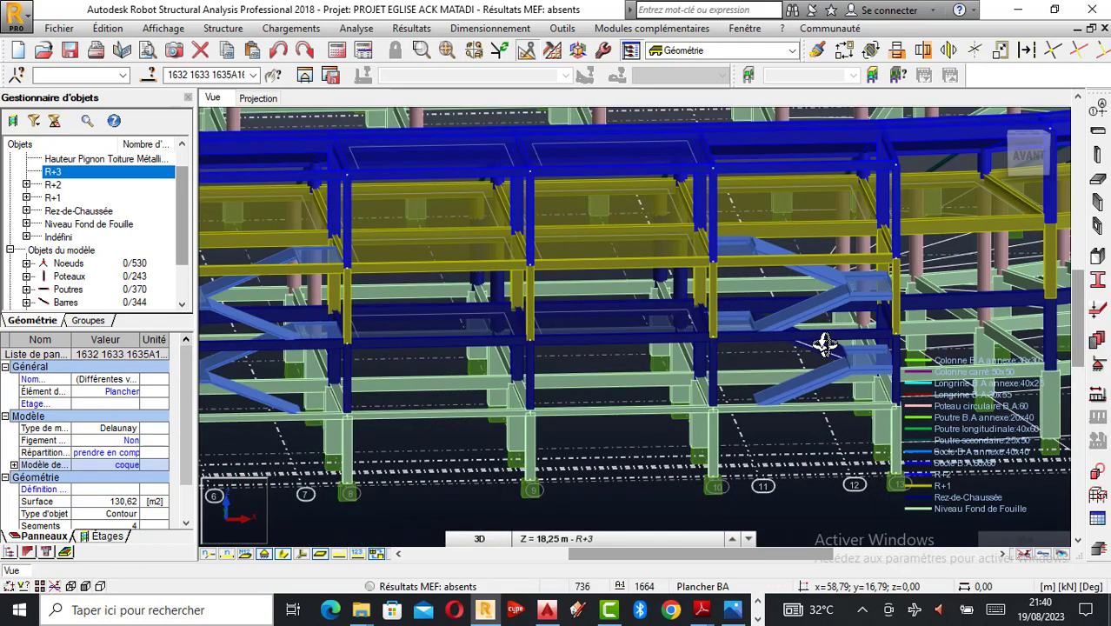
right_click(721, 347)
left_click(787, 374)
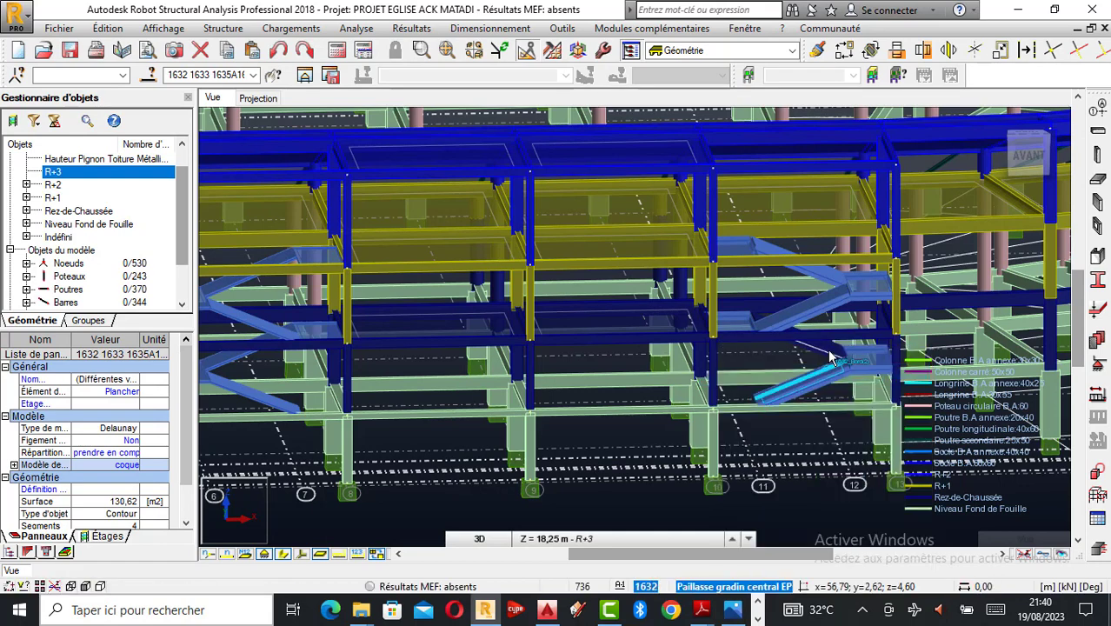
scroll(831, 357, "up", 2)
left_click(837, 360)
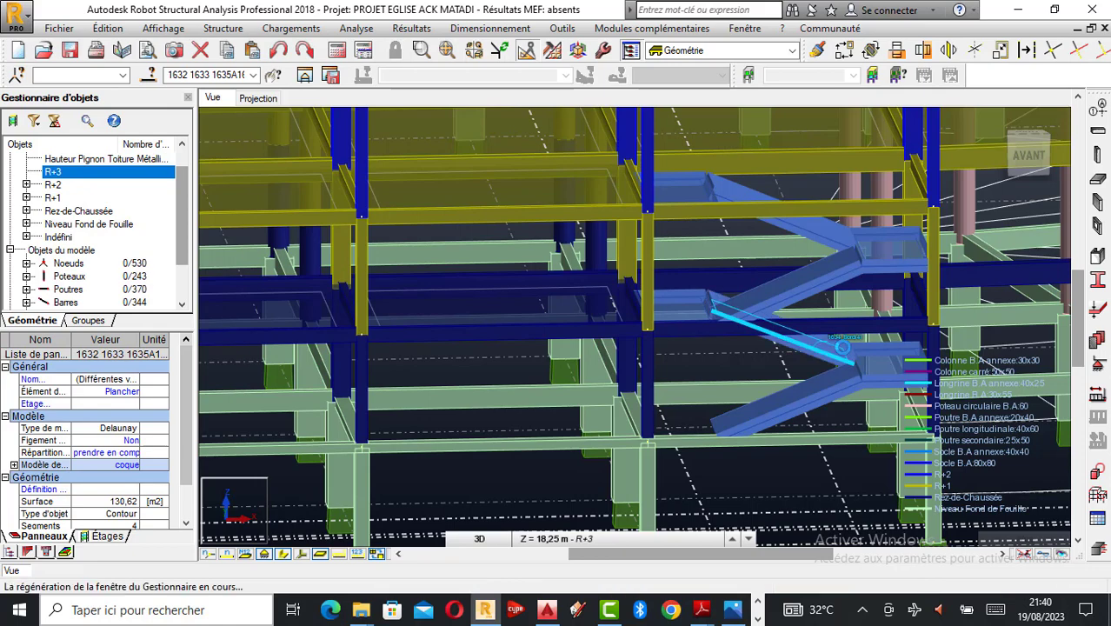
Step: Apply the Paillasse escalier EP:15 thickness to the selected panels 1632A1647 and close the FE thickness dialog
left_click(1097, 310)
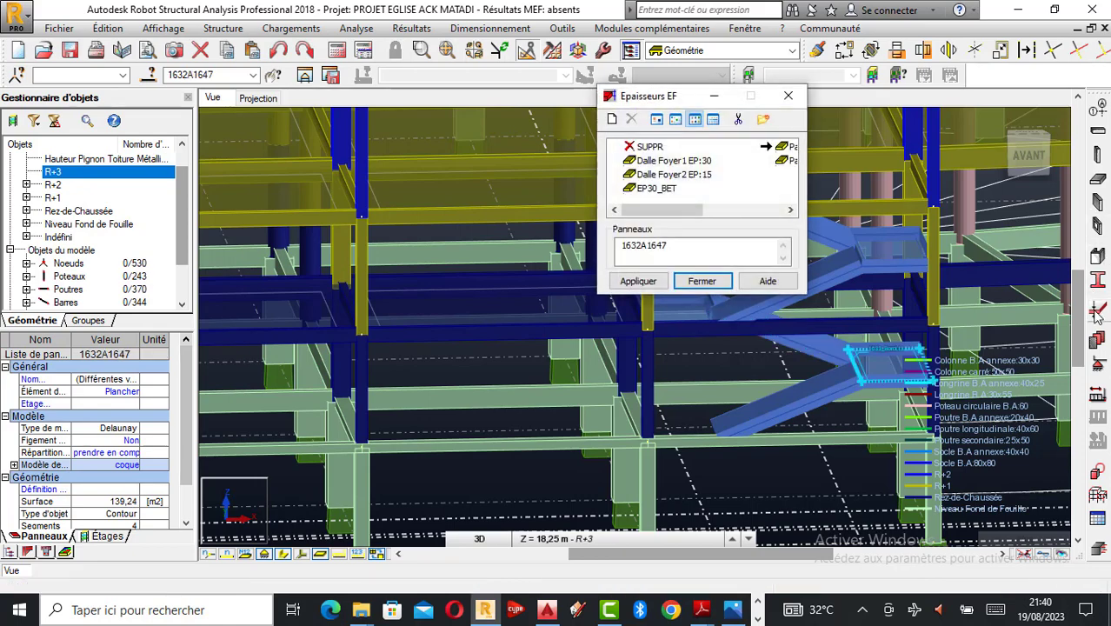
left_click(790, 211)
left_click(701, 149)
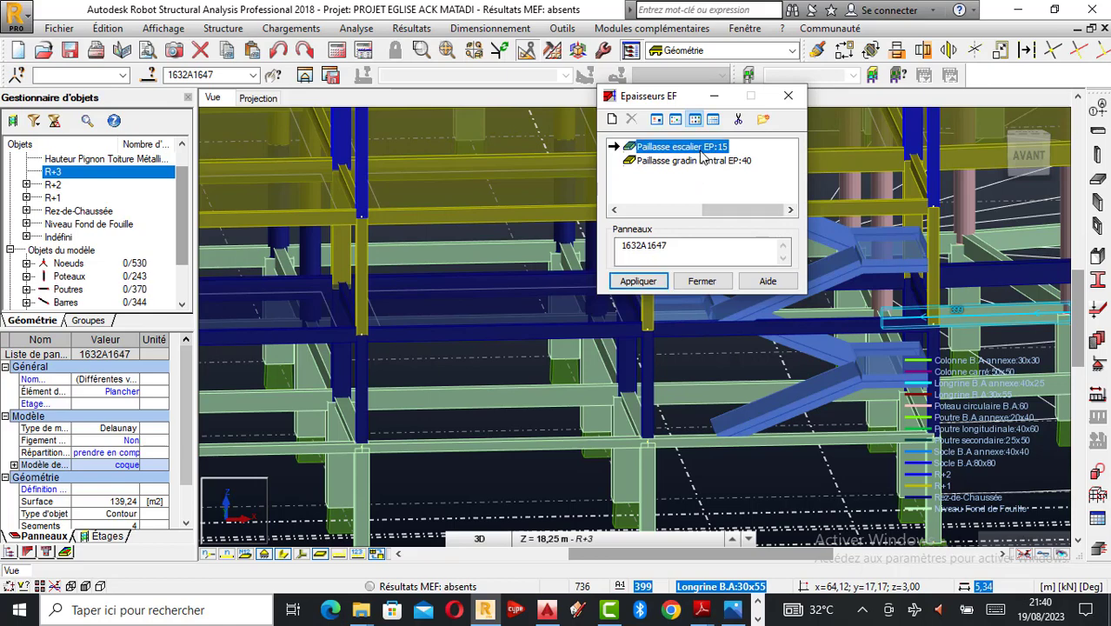
left_click(659, 281)
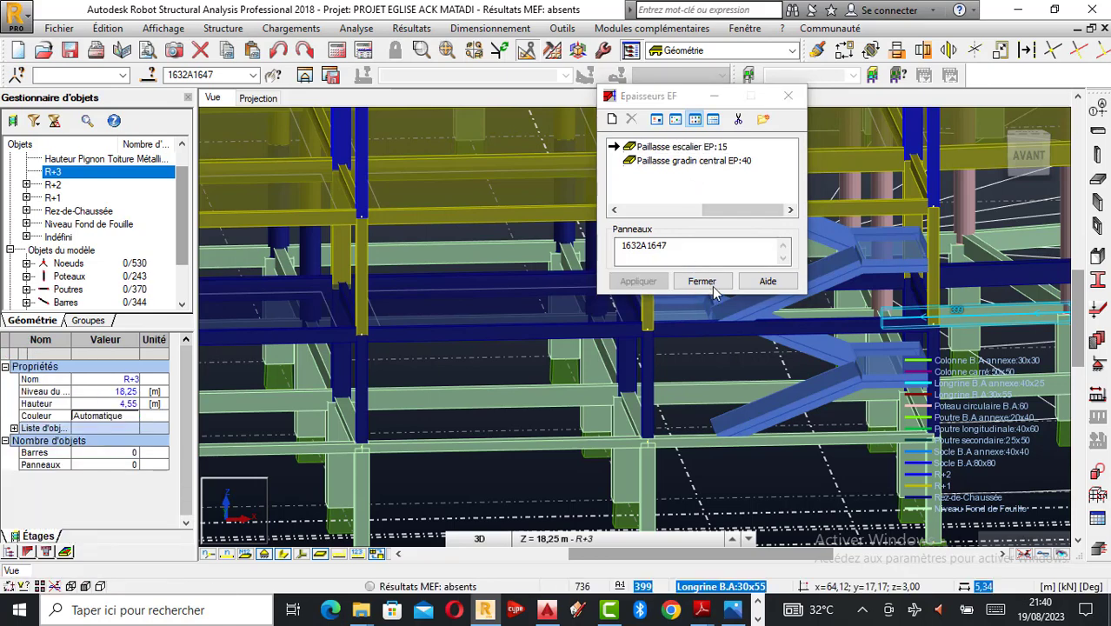
left_click(717, 285)
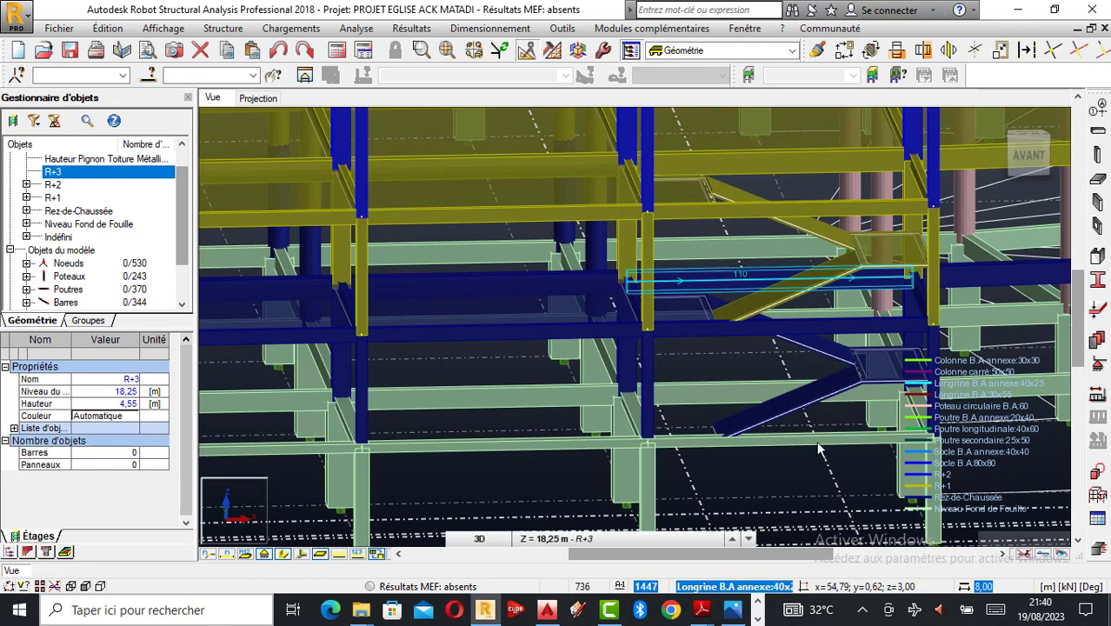
Step: Assign the Encastrement linear support to the bottom edge of the lowest stair flight between axes 10 and 13
right_click(601, 335)
left_click(653, 399)
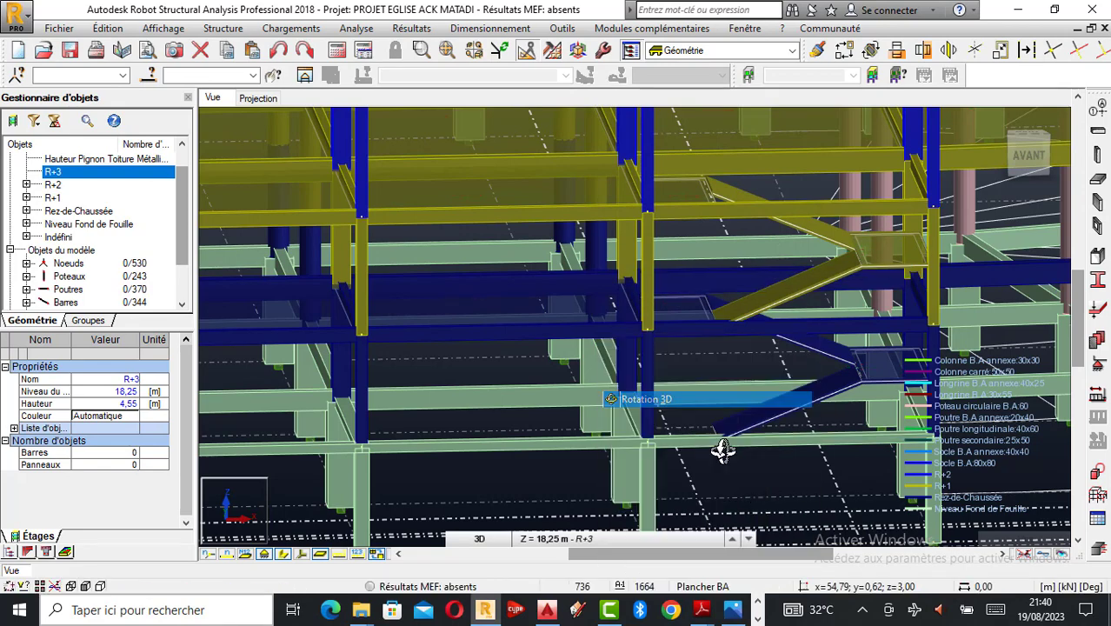
mouse_move(719, 449)
left_mouse_down()
mouse_move(820, 491)
mouse_move(672, 381)
mouse_move(717, 427)
left_mouse_up()
left_click_drag(677, 379, 717, 407)
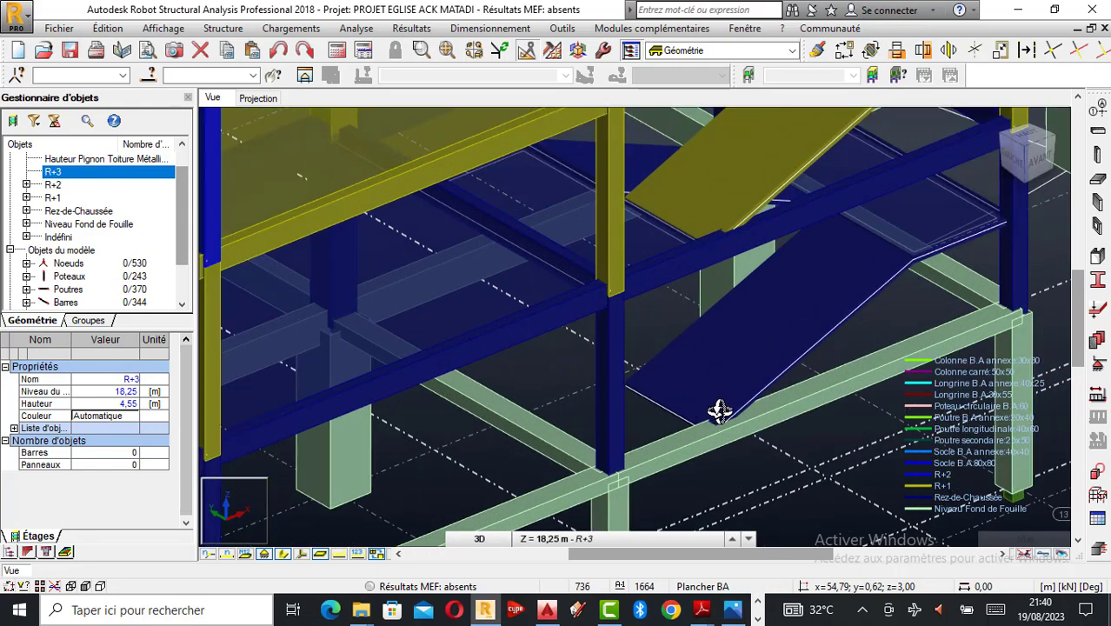
left_click(1097, 372)
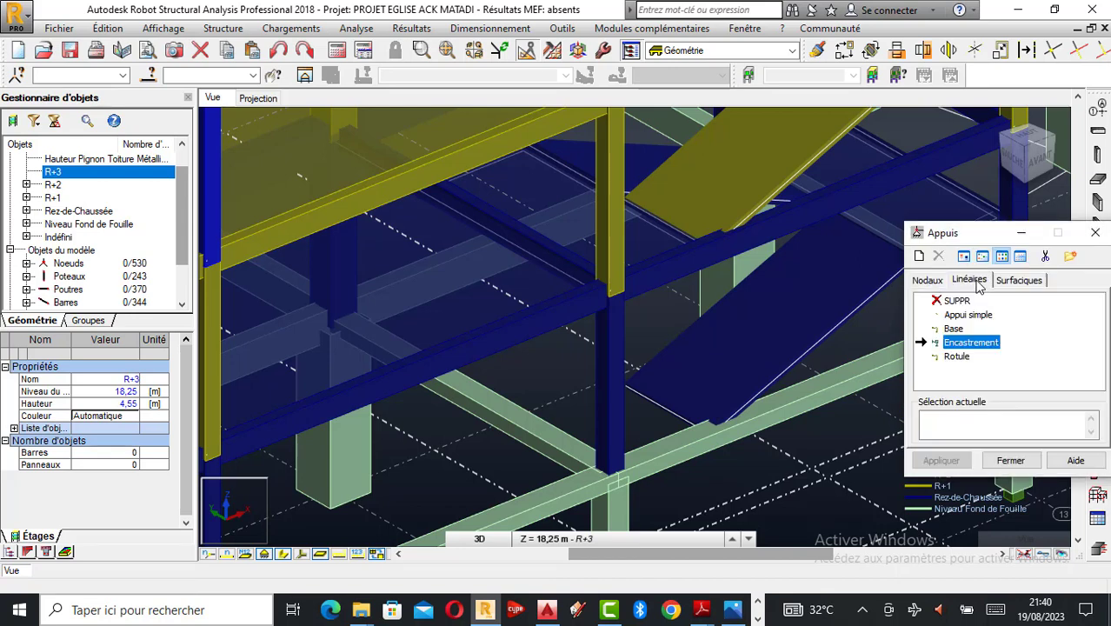
left_click(967, 279)
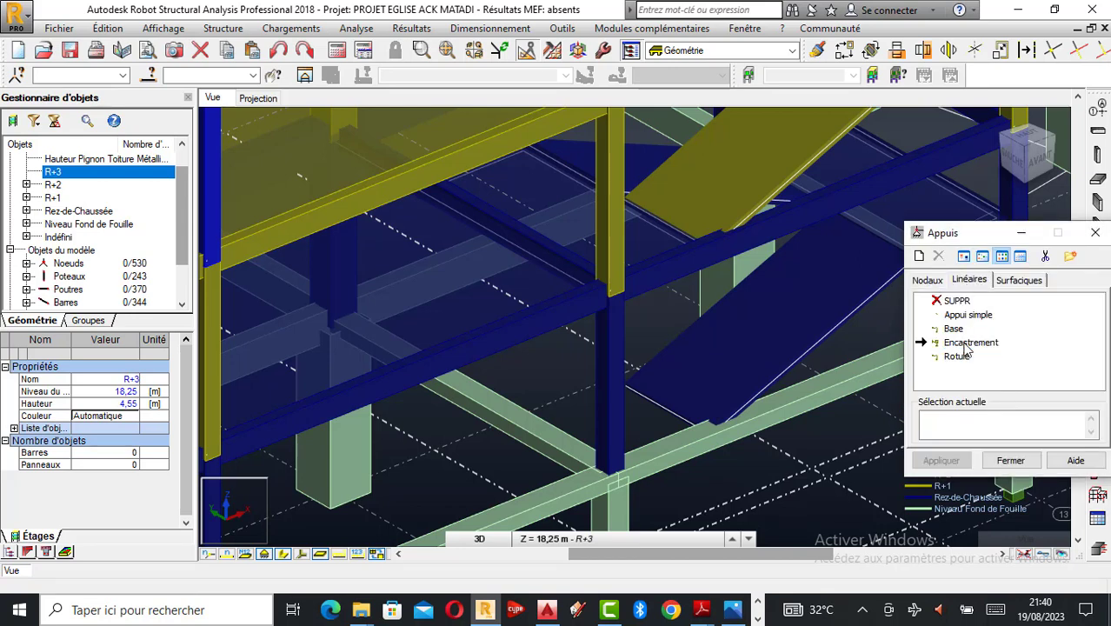
left_click(969, 342)
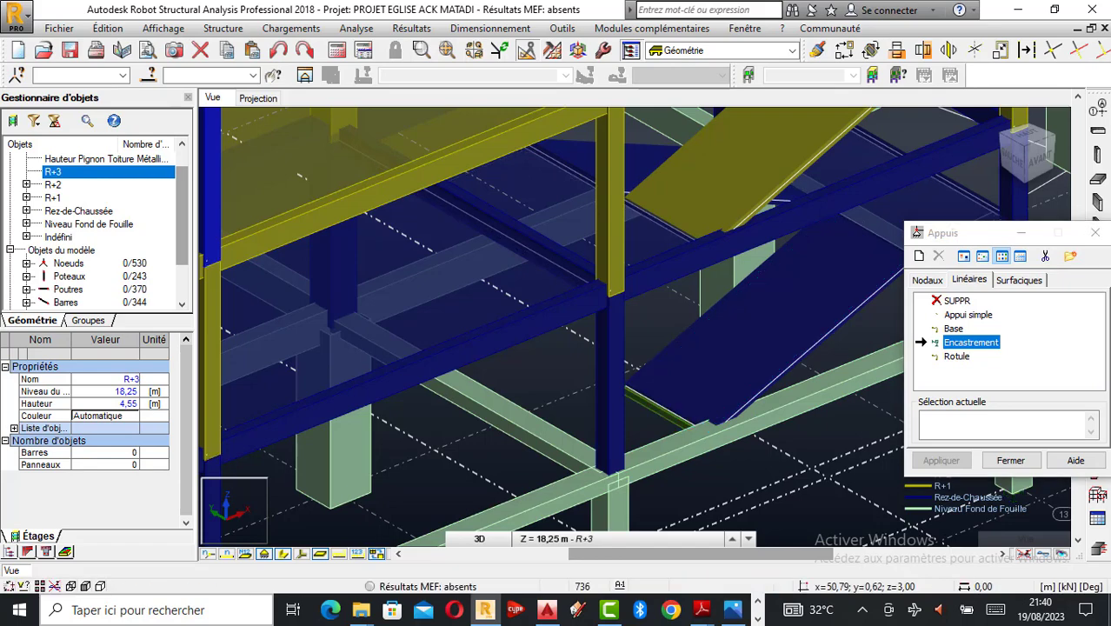
Step: Assign the Encastrement linear support to the bottom edge of the lowest stair flight between axes 5 and 8 of the same annex
scroll(699, 249, "down", 2)
scroll(699, 249, "down", 3)
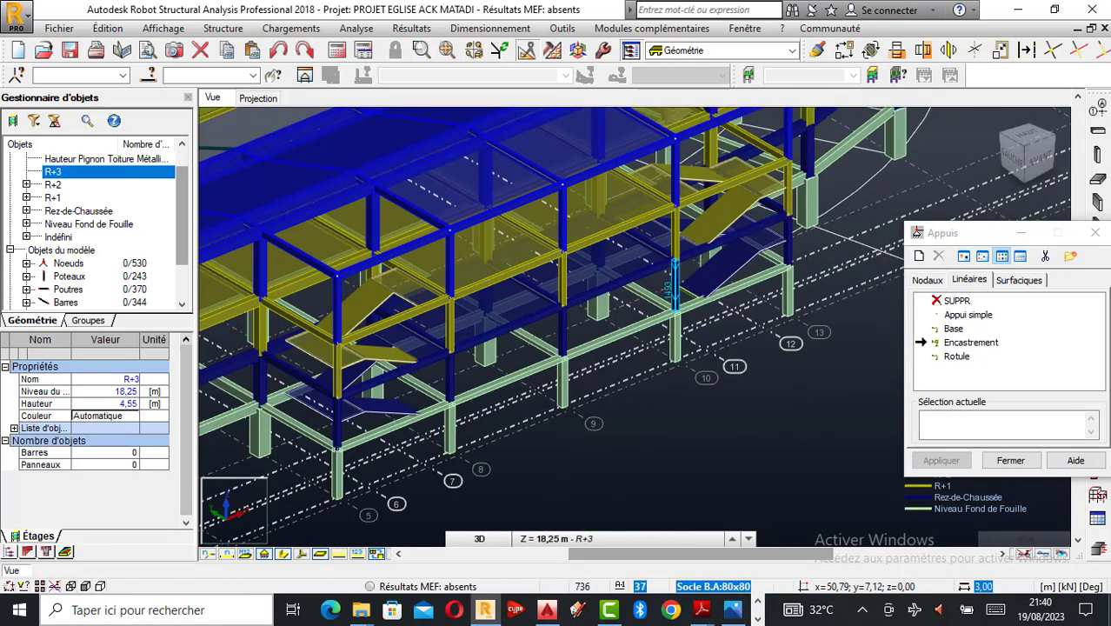
right_click(578, 353)
left_click(532, 141)
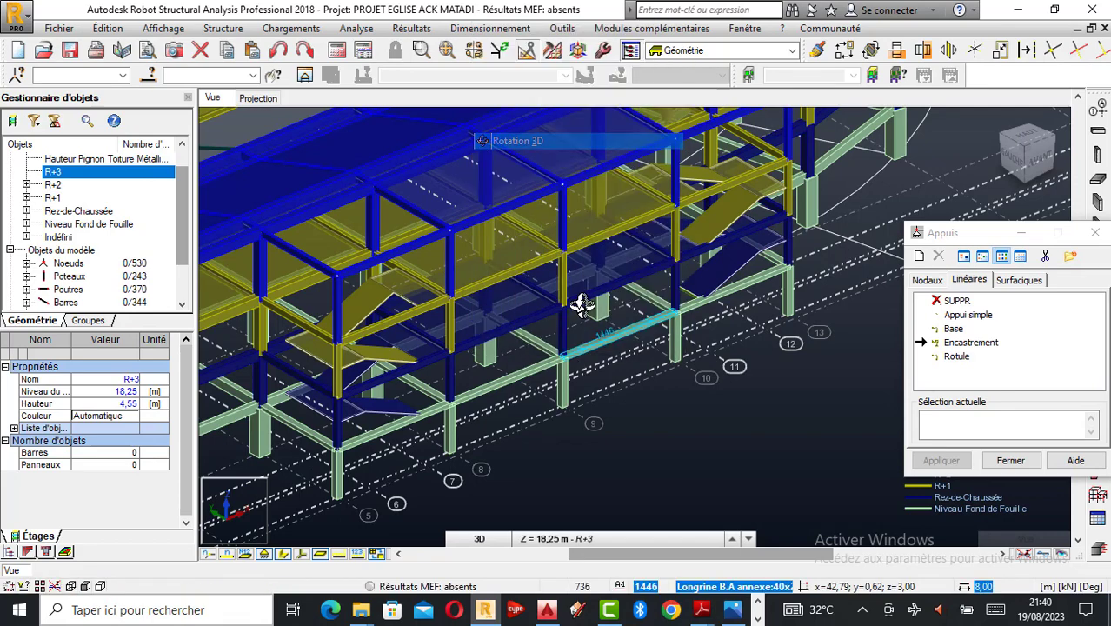
left_click_drag(584, 306, 478, 317)
scroll(453, 159, "up", 5)
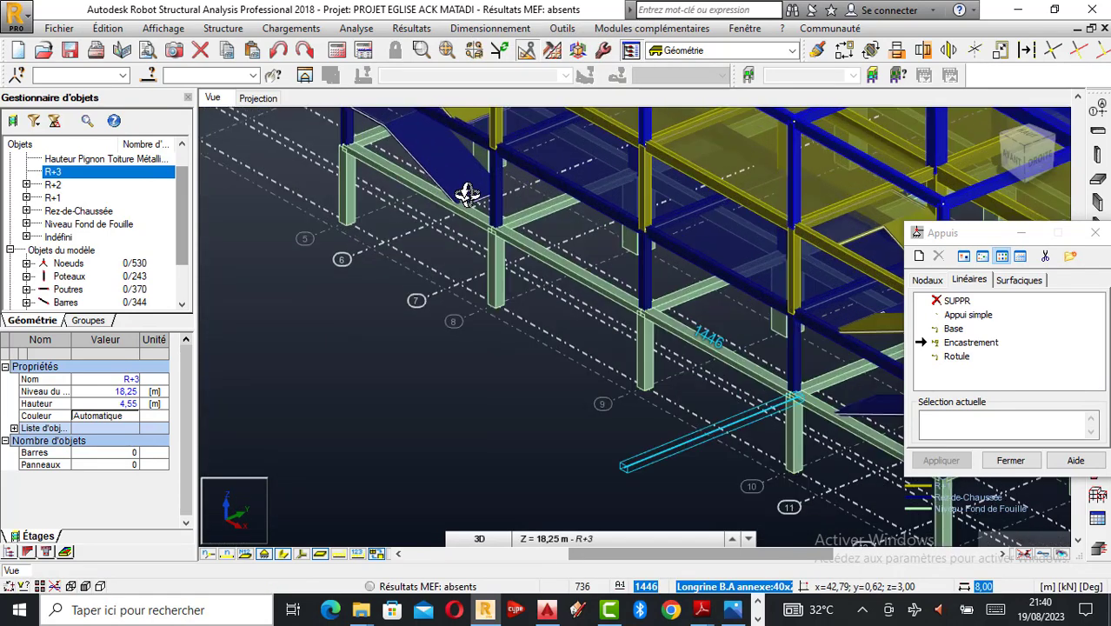
left_click(963, 343)
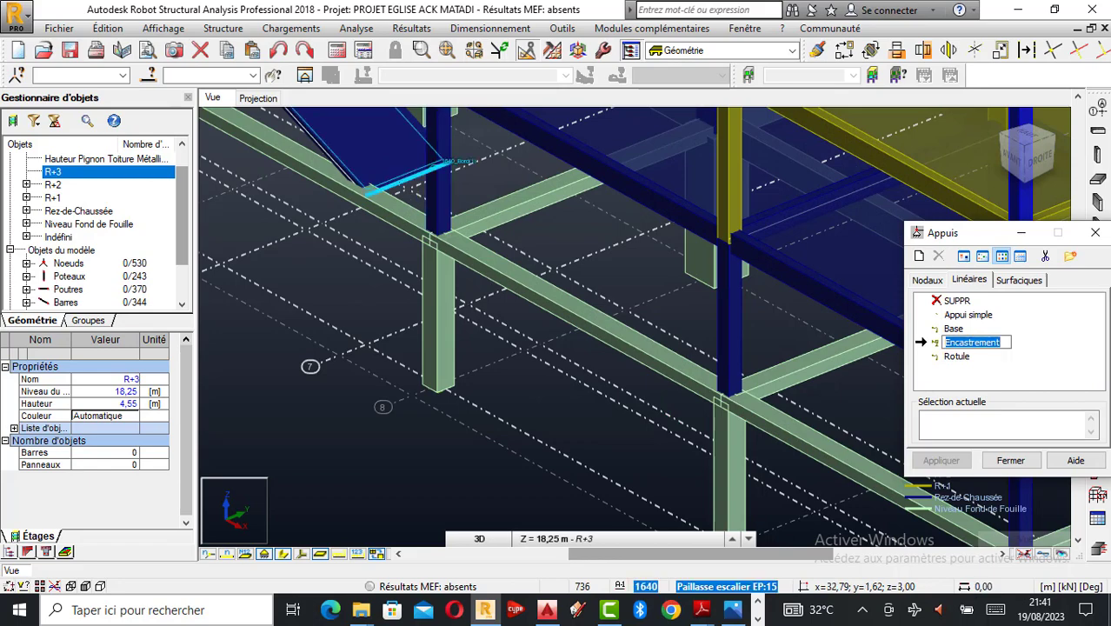
key("Delete")
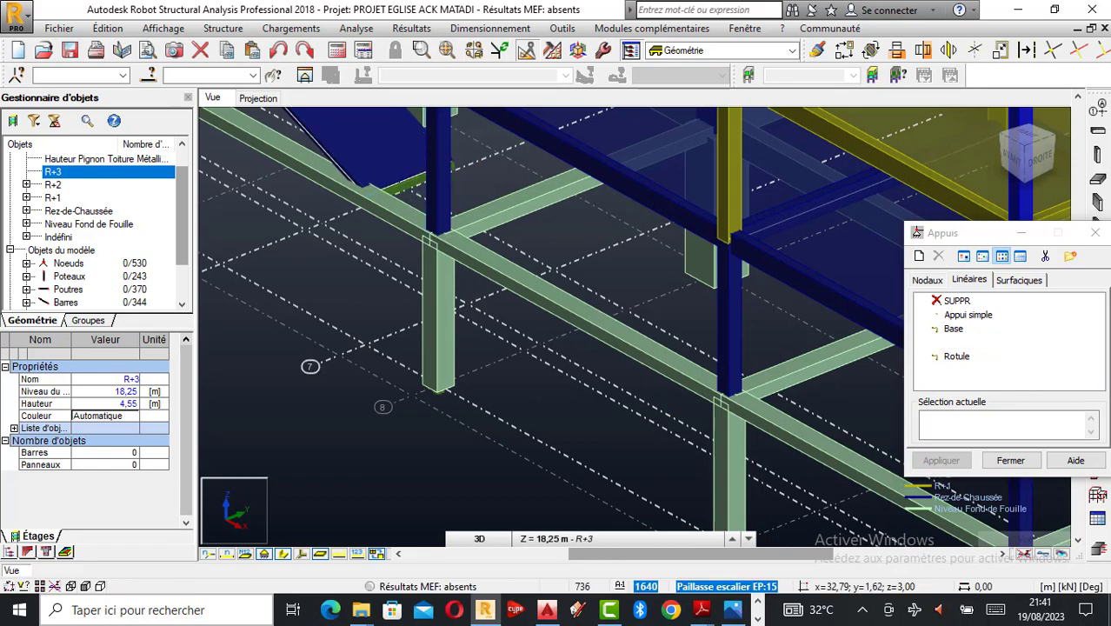
Step: Hide the bar section shapes and assign the Encastrement linear support to the opposite annex's lowest flight edge between axes 10 and 13
scroll(439, 166, "down", 3)
right_click(337, 270)
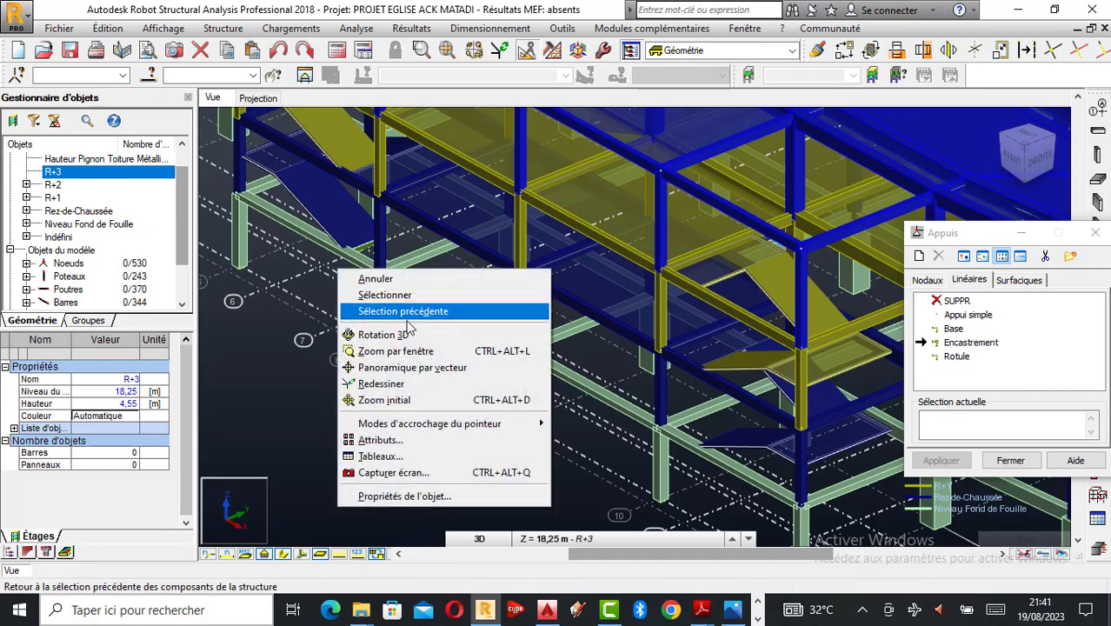
left_click(397, 331)
left_click_drag(384, 335, 339, 328)
scroll(340, 328, "down", 5)
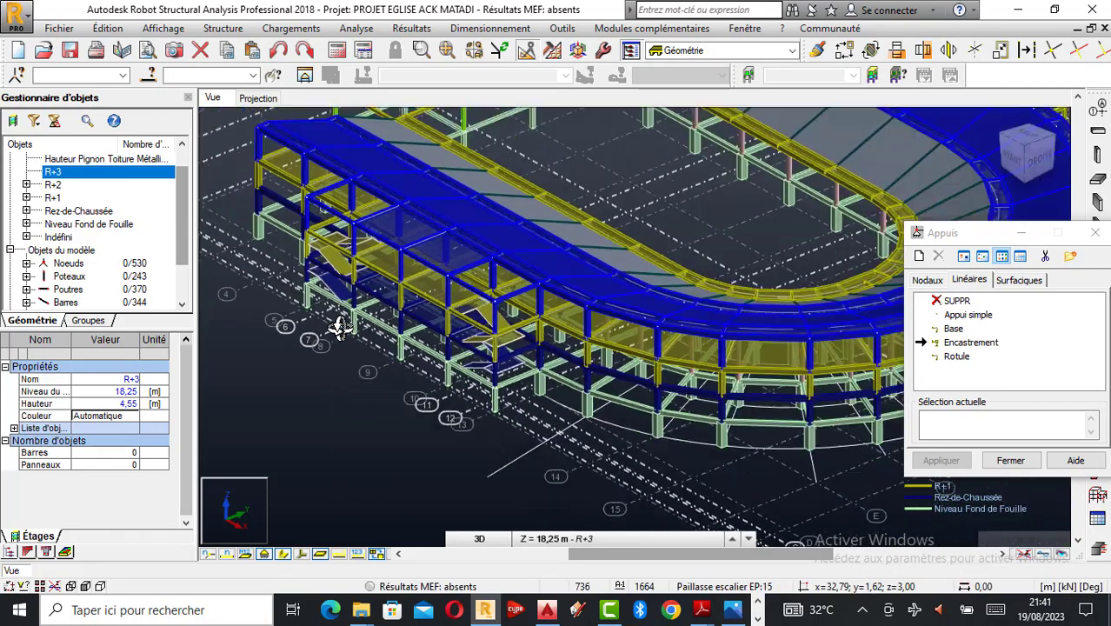
left_click_drag(659, 334, 535, 324)
scroll(498, 312, "down", 4)
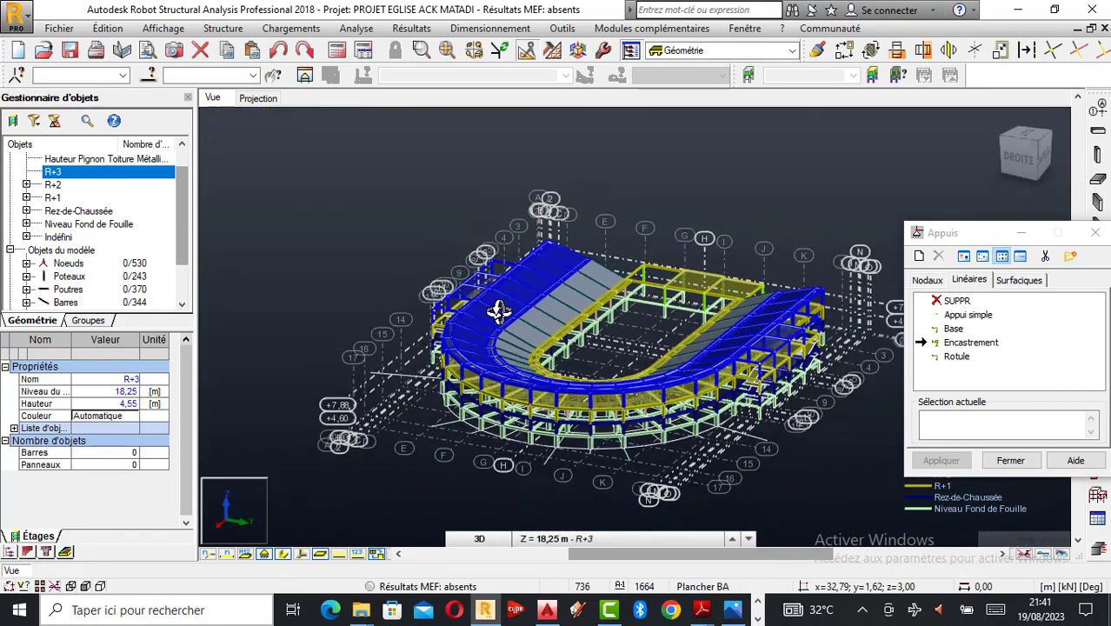
scroll(643, 340, "up", 7)
scroll(546, 330, "up", 3)
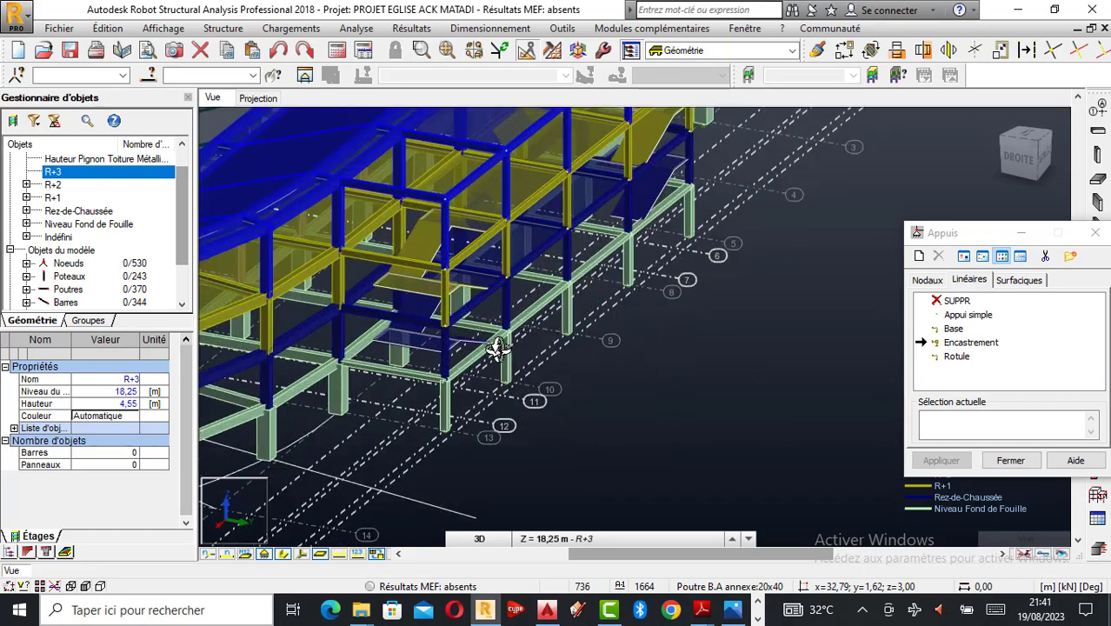
scroll(497, 348, "up", 3)
left_click_drag(497, 348, 329, 183)
scroll(330, 183, "up", 5)
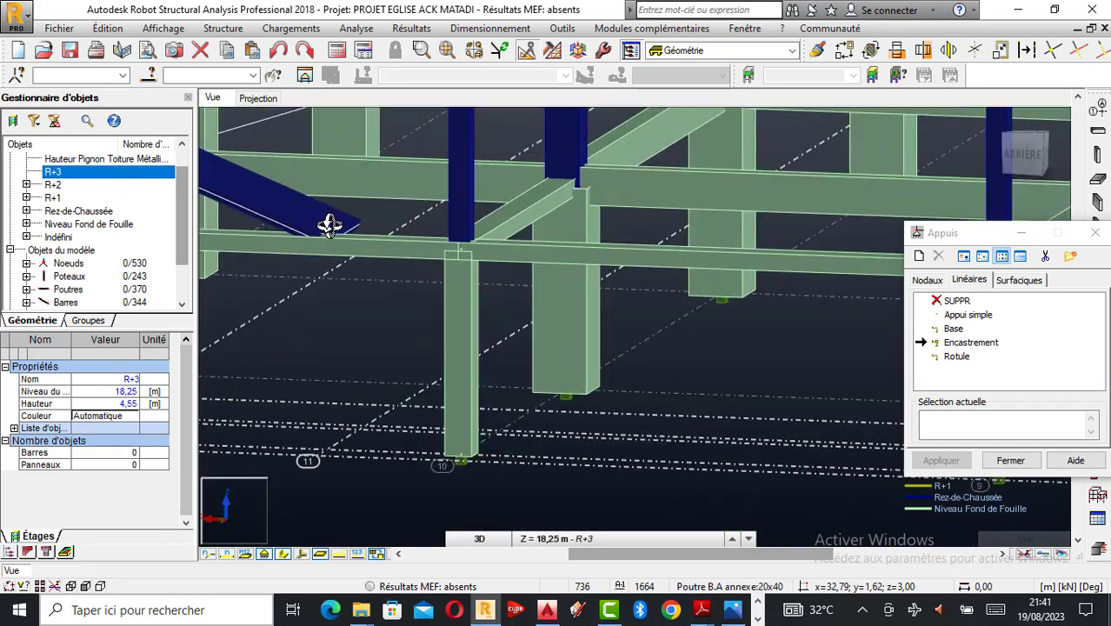
left_click(943, 344)
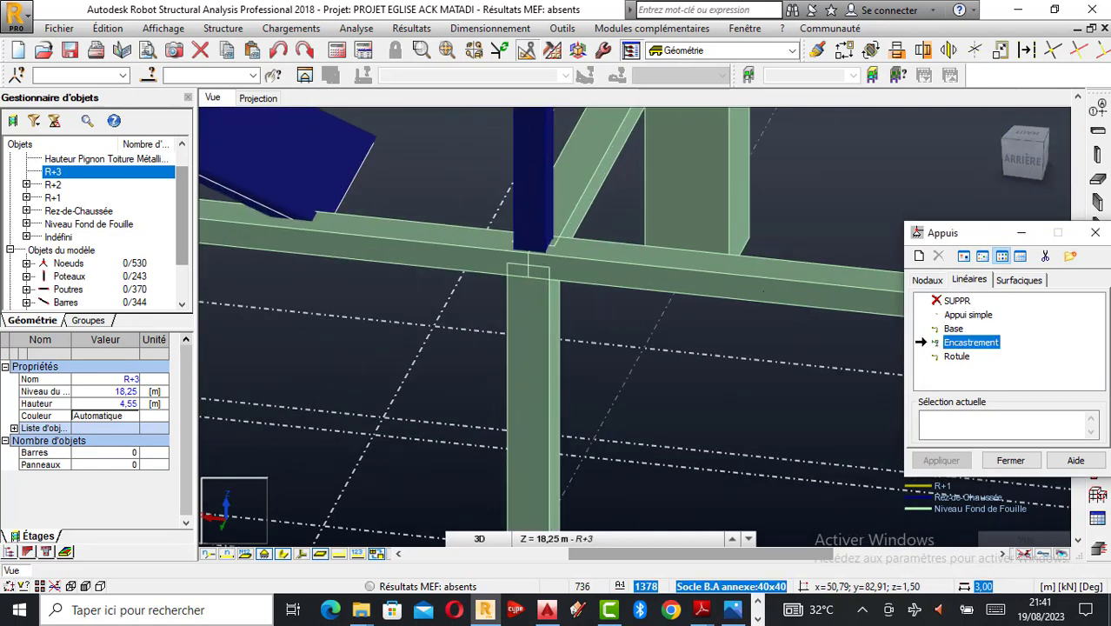
left_click(283, 554)
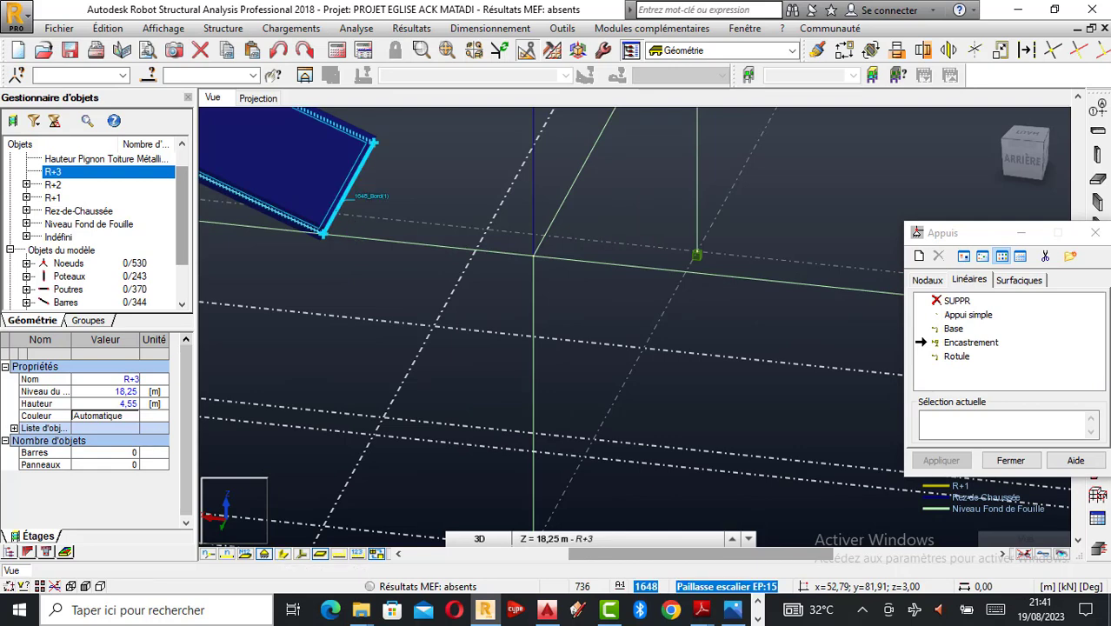
left_click(348, 188)
Step: Assign the Encastrement linear support to the opposite annex's lowest flight edge between axes 5 and 8 and close the supports dialog
scroll(381, 328, "down", 2)
right_click(391, 315)
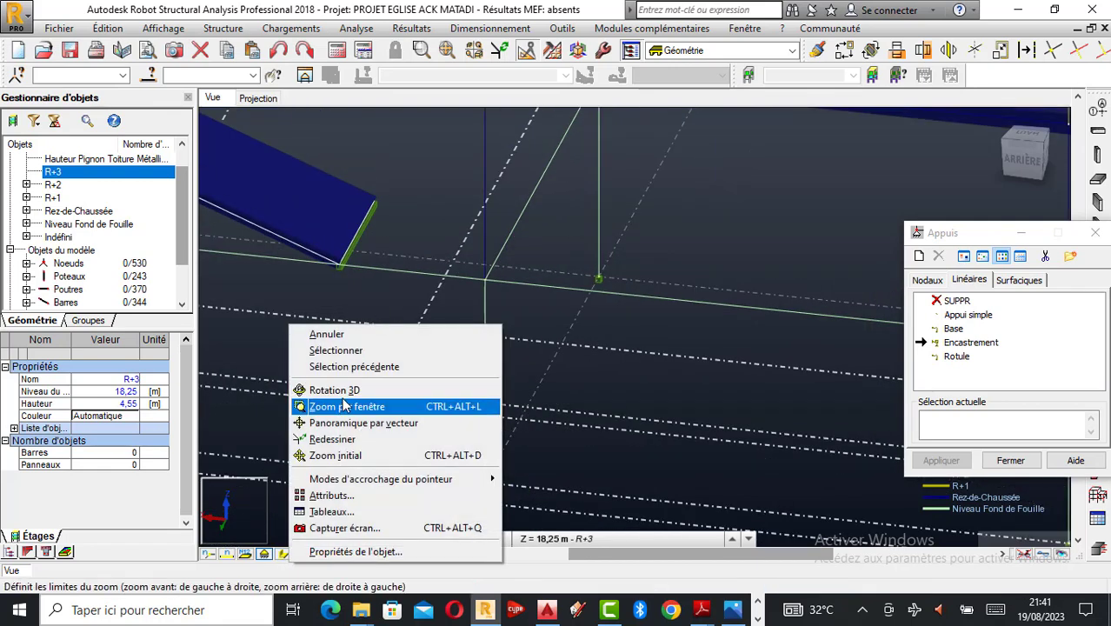
left_click(439, 390)
left_click_drag(434, 397, 839, 281)
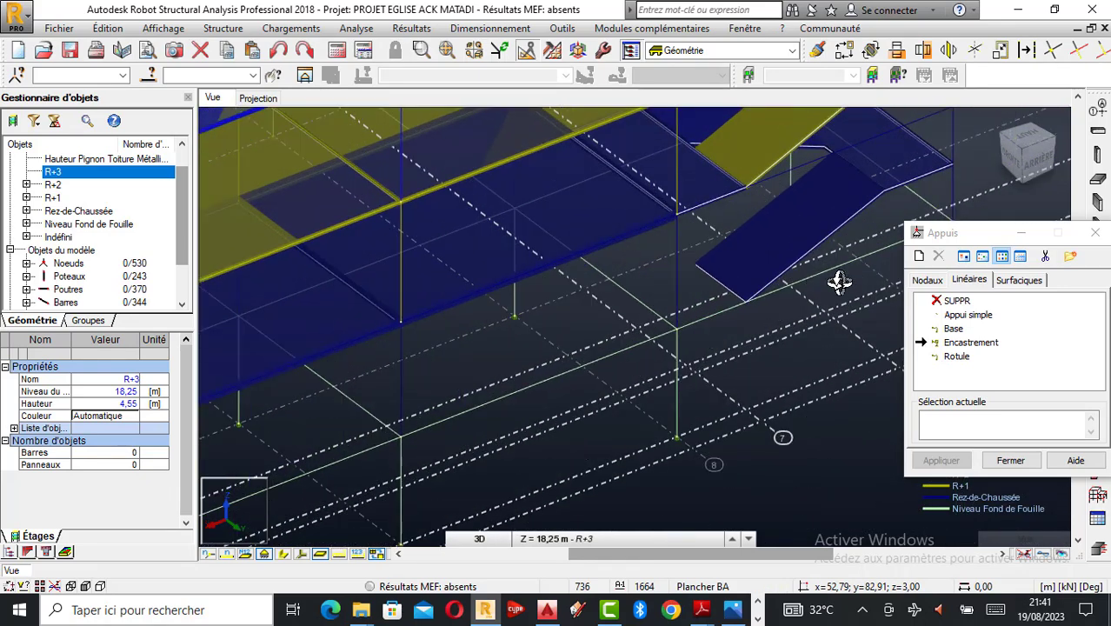
left_click(957, 343)
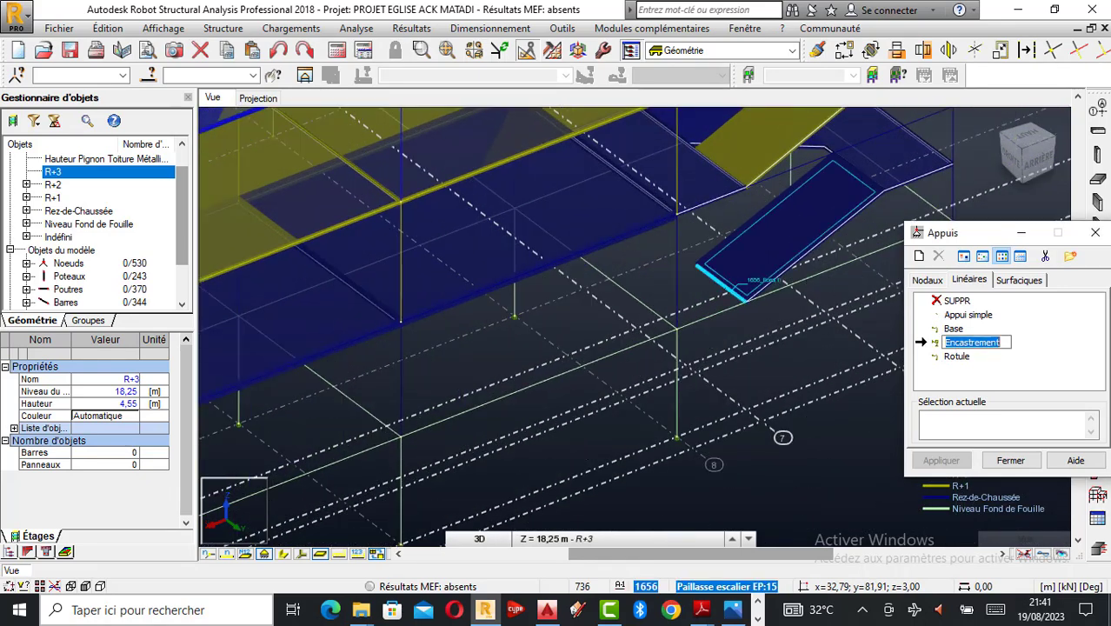
left_click(730, 289)
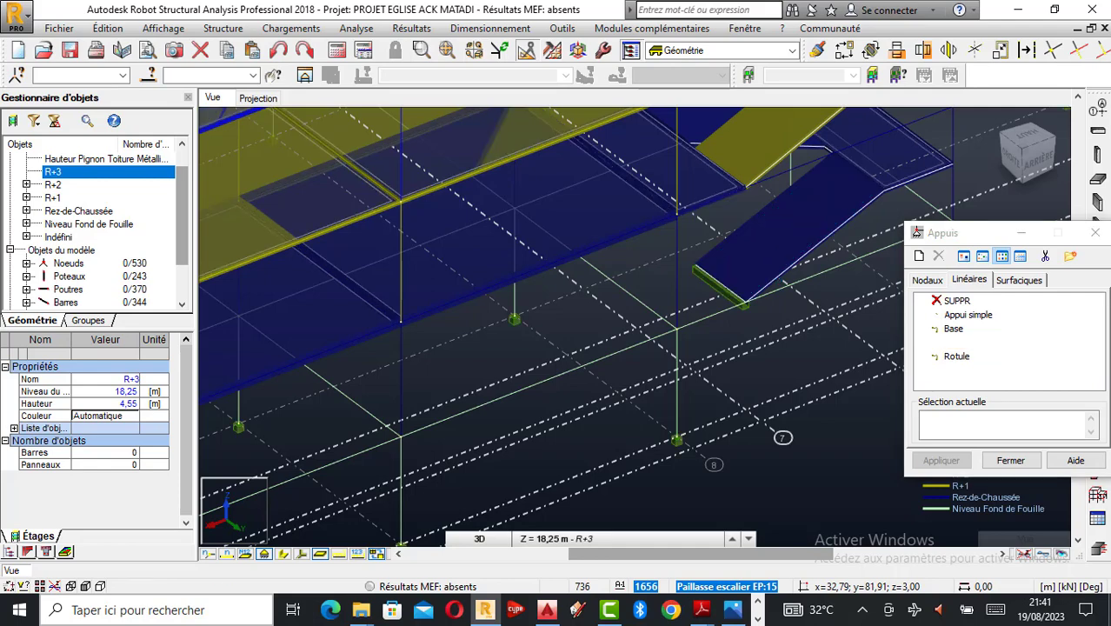
scroll(706, 367, "down", 3)
left_click(1094, 233)
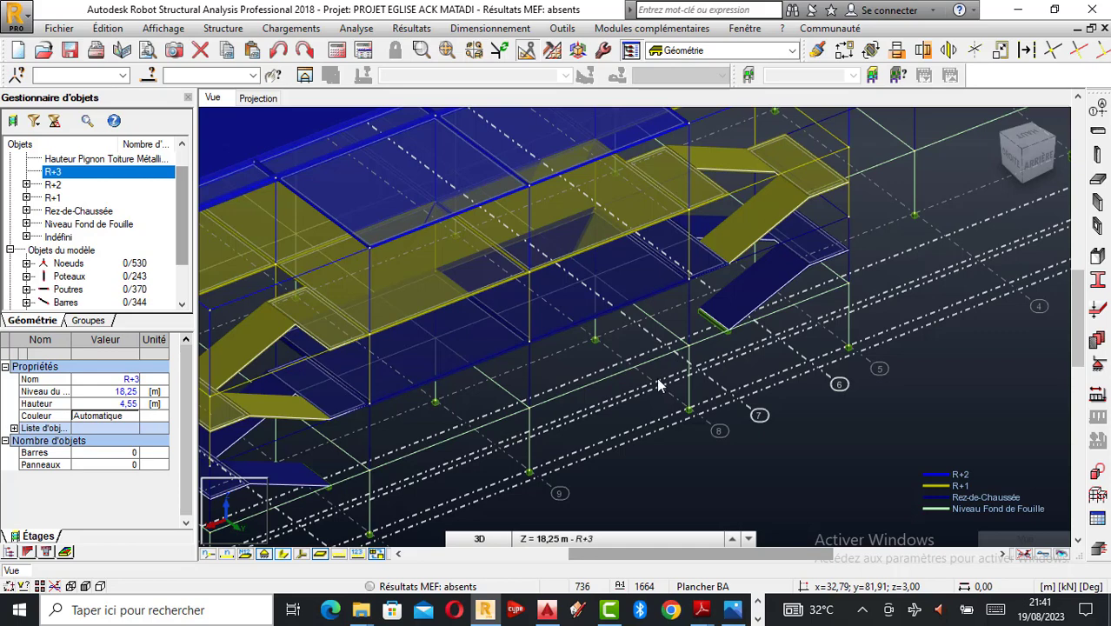
Step: Examine the annex stair flights and landings between axes 5 and 13 within the 3D structure
right_click(819, 403)
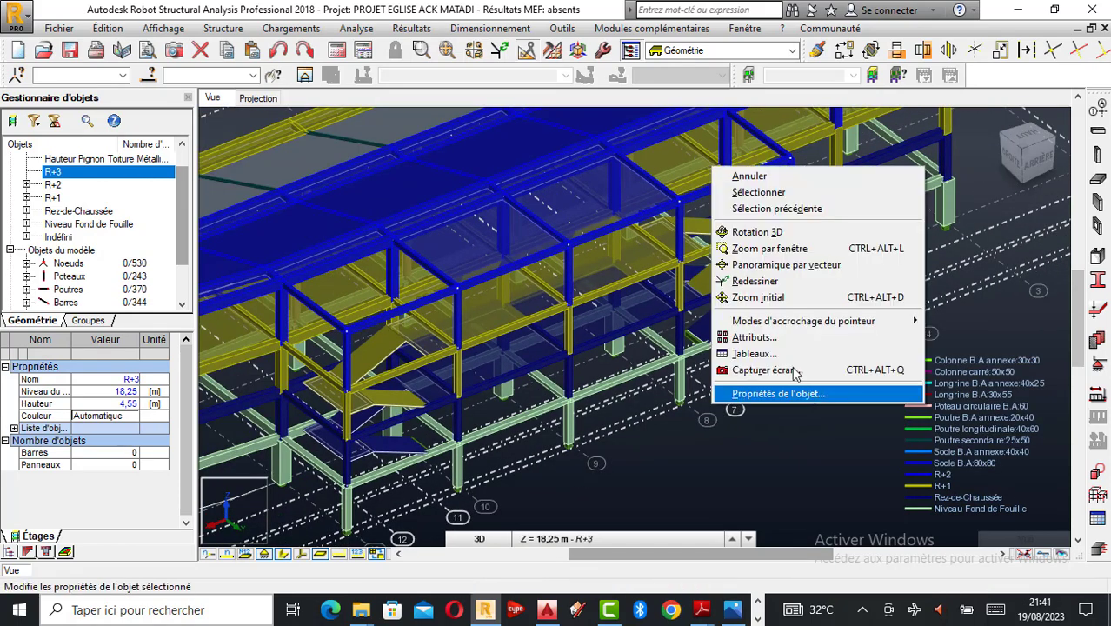
left_click(772, 234)
left_click(994, 121)
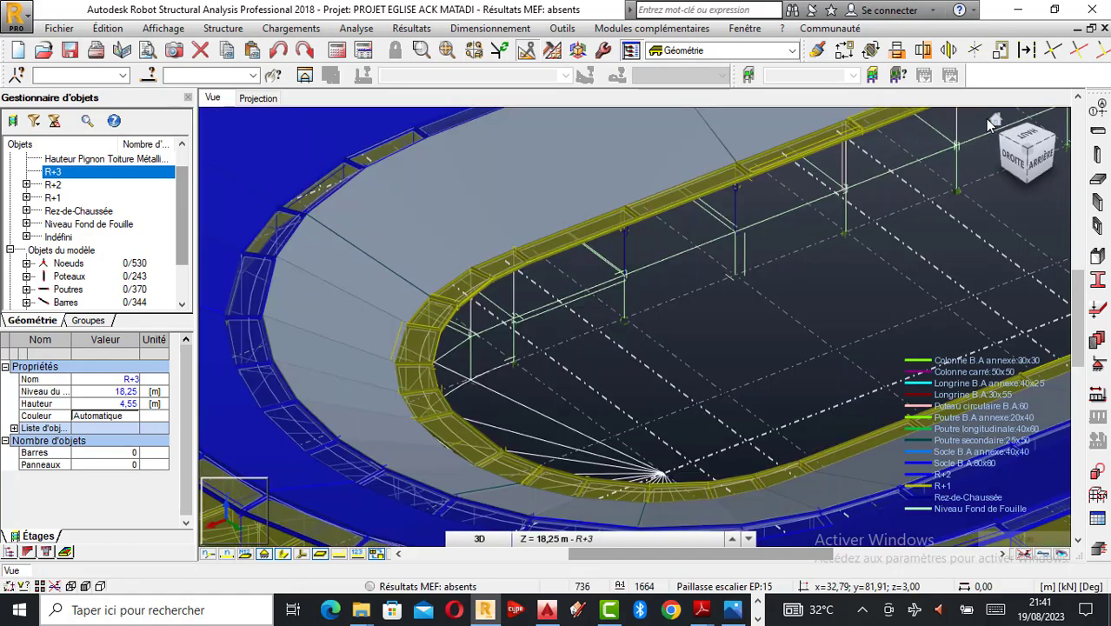
scroll(624, 349, "up", 2)
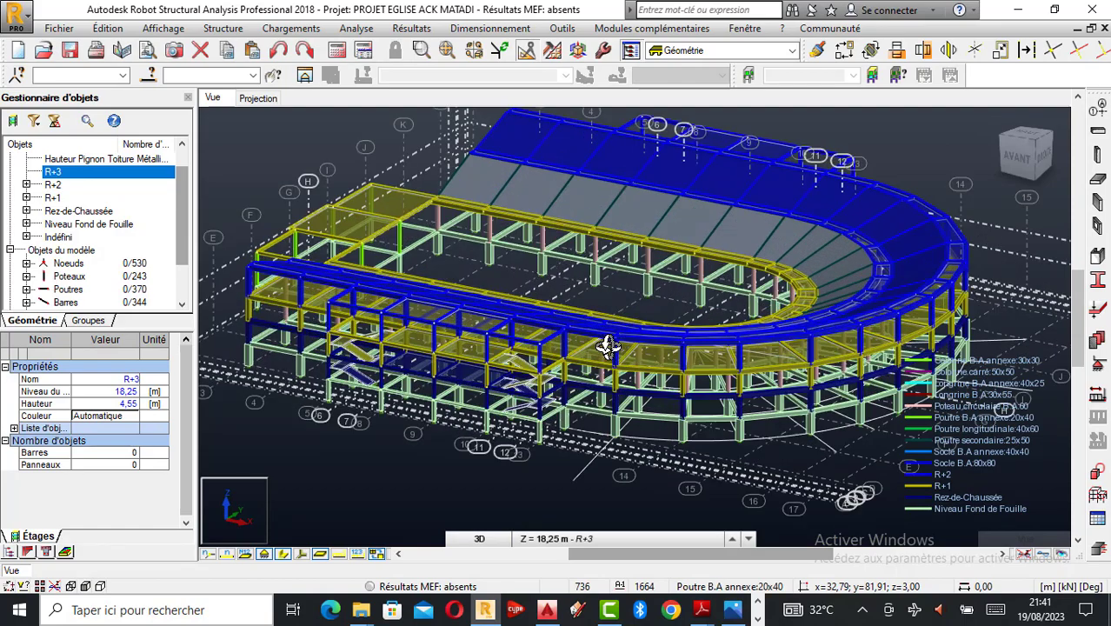
scroll(444, 379, "up", 3)
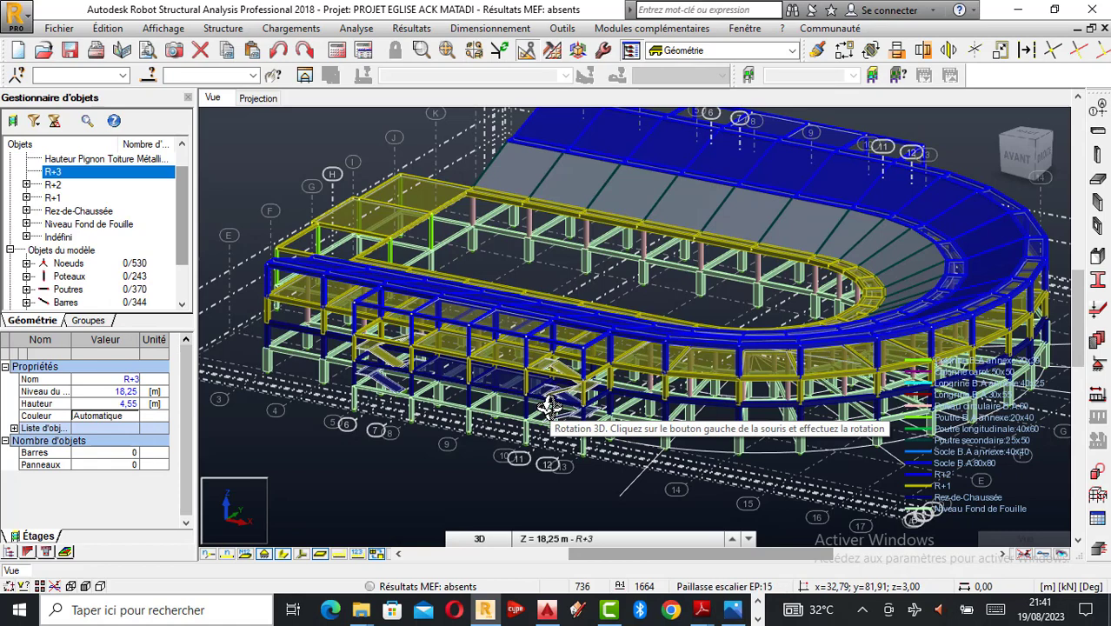
scroll(409, 365, "up", 2)
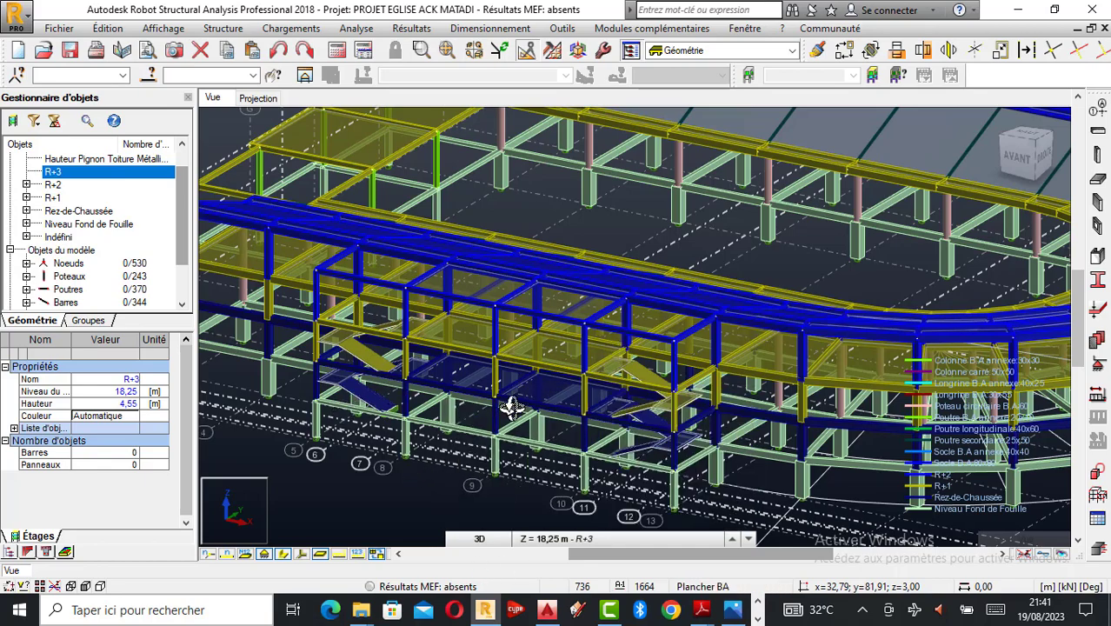
scroll(421, 487, "down", 4)
scroll(696, 280, "up", 3)
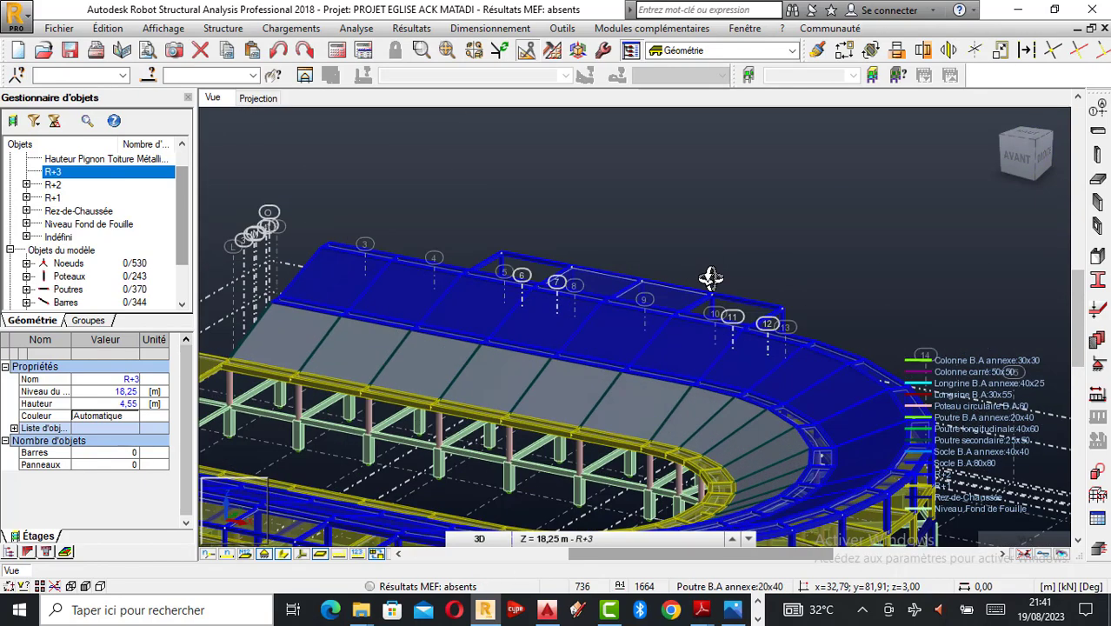
Step: Inspect the complete church structure in 3D from its open end, including both annexes, and restore the home view
scroll(841, 306, "down", 3)
middle_click_drag(518, 409, 620, 425, "shift")
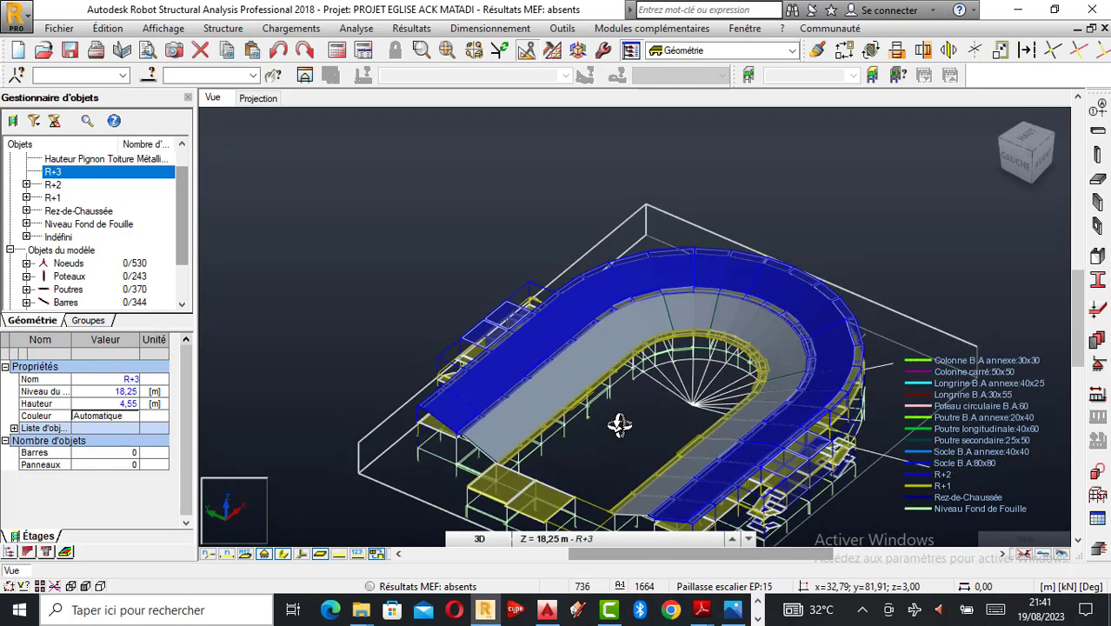
scroll(615, 431, "down", 2)
scroll(582, 469, "up", 5)
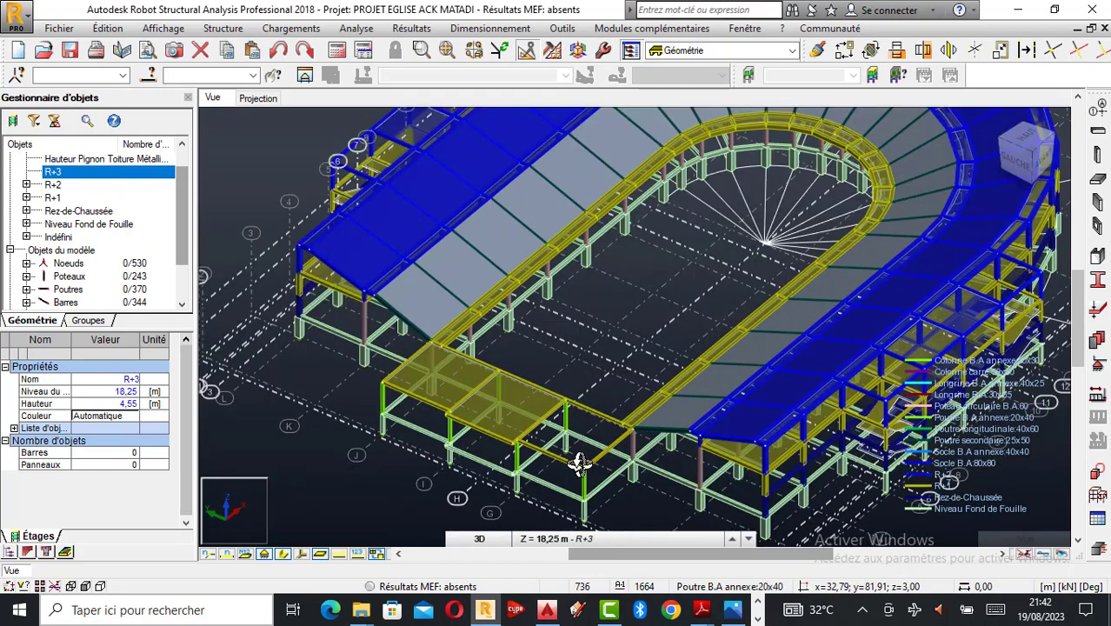
scroll(578, 401, "down", 1)
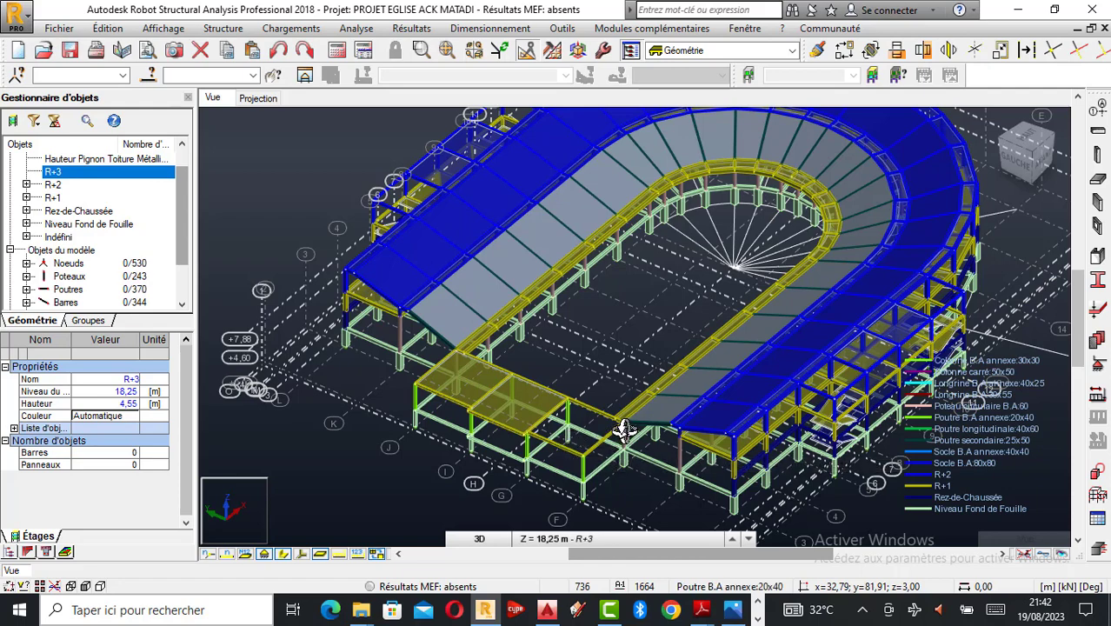
middle_click_drag(606, 451, 715, 409, "shift")
middle_click_drag(621, 405, 625, 348, "shift")
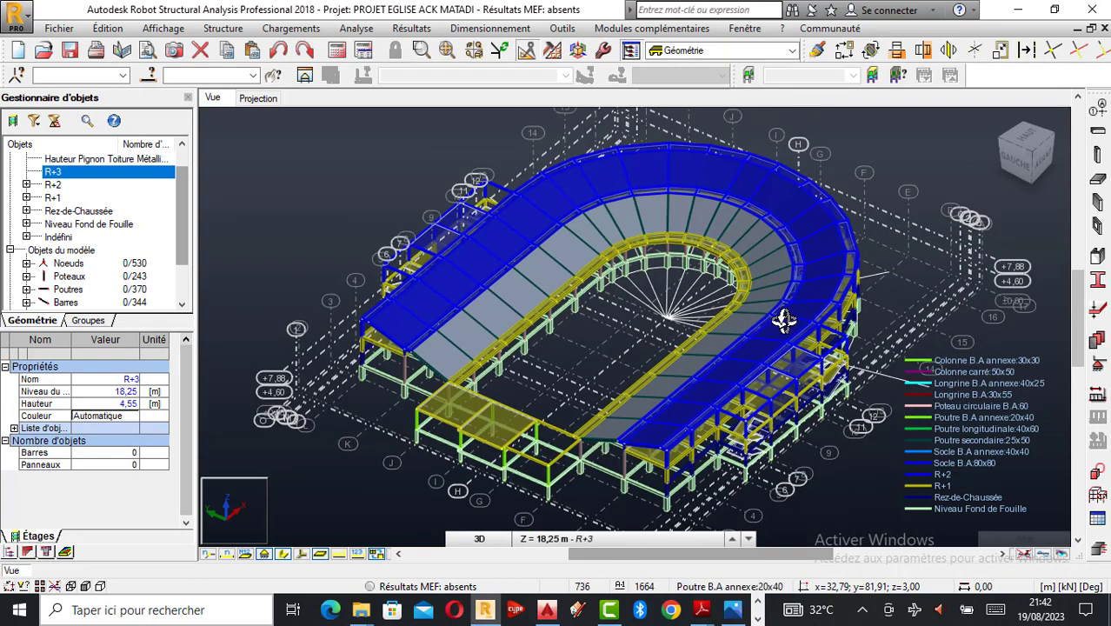
middle_click_drag(505, 344, 675, 333, "shift")
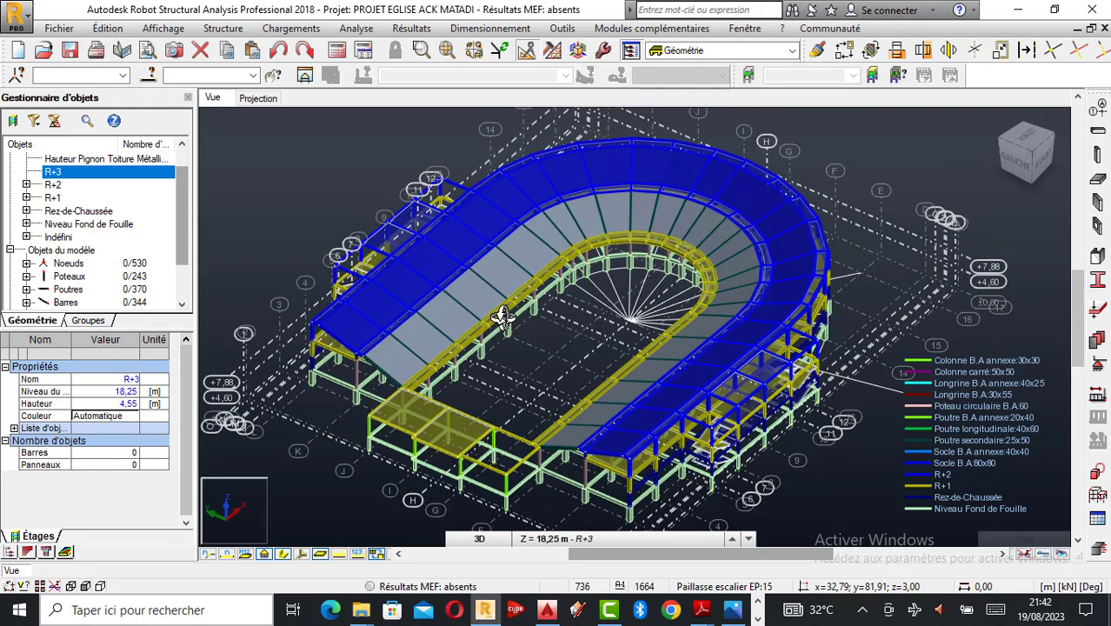
middle_click_drag(503, 317, 586, 327, "shift")
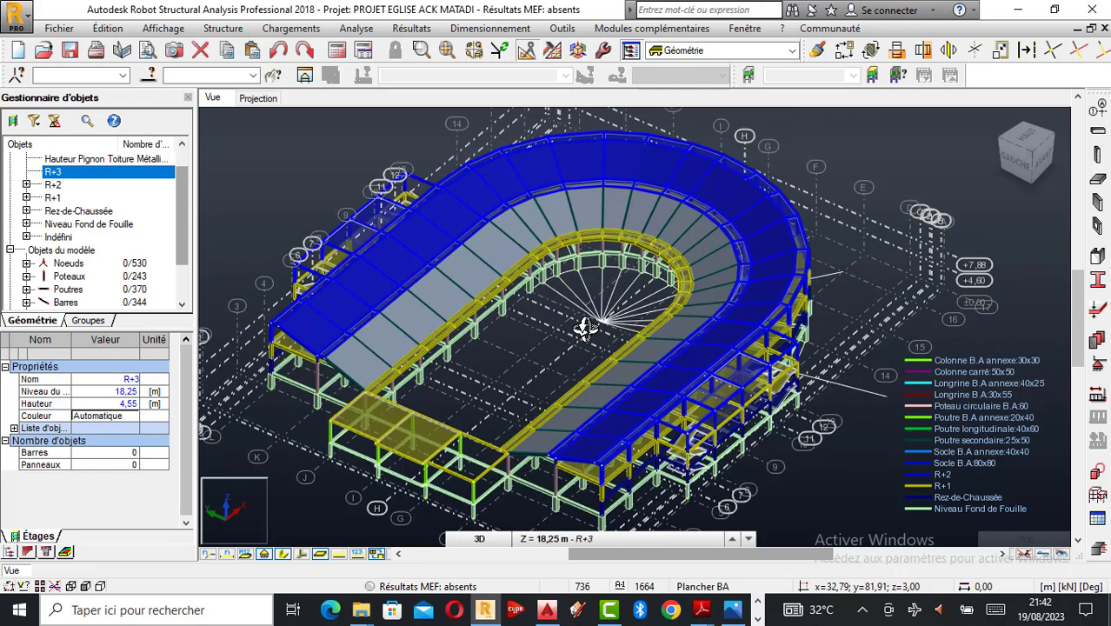
right_click(826, 173)
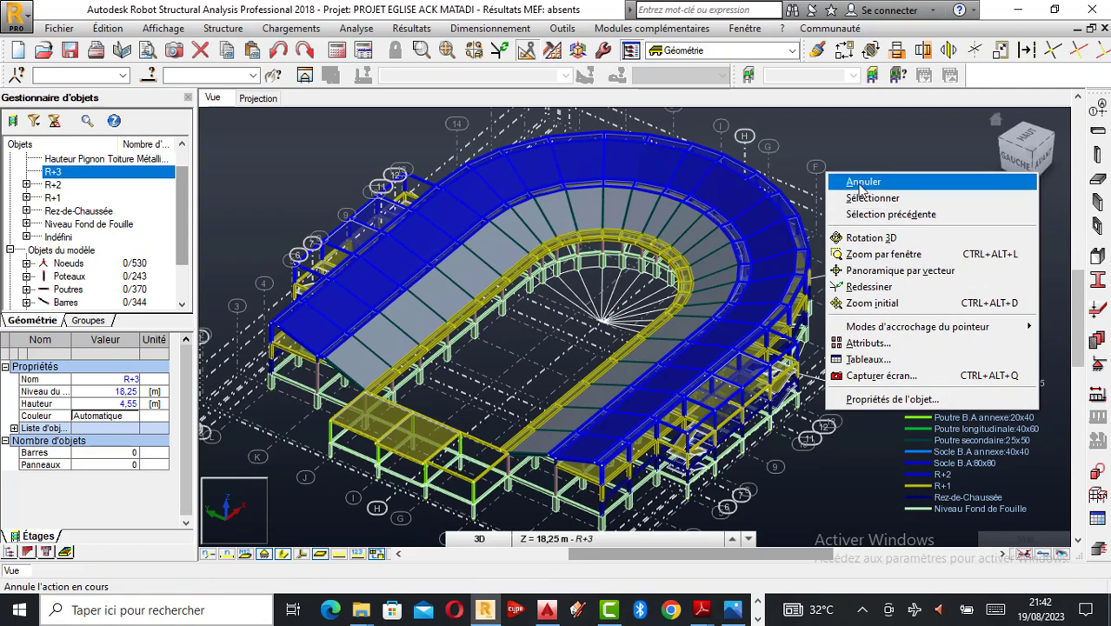
left_click(861, 183)
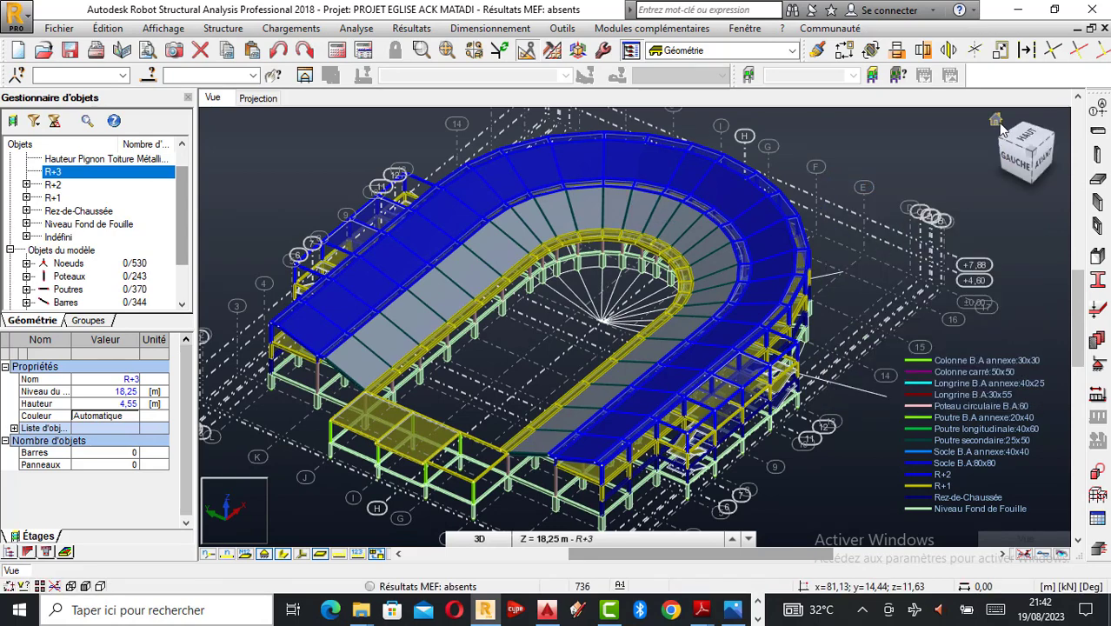
left_click(998, 121)
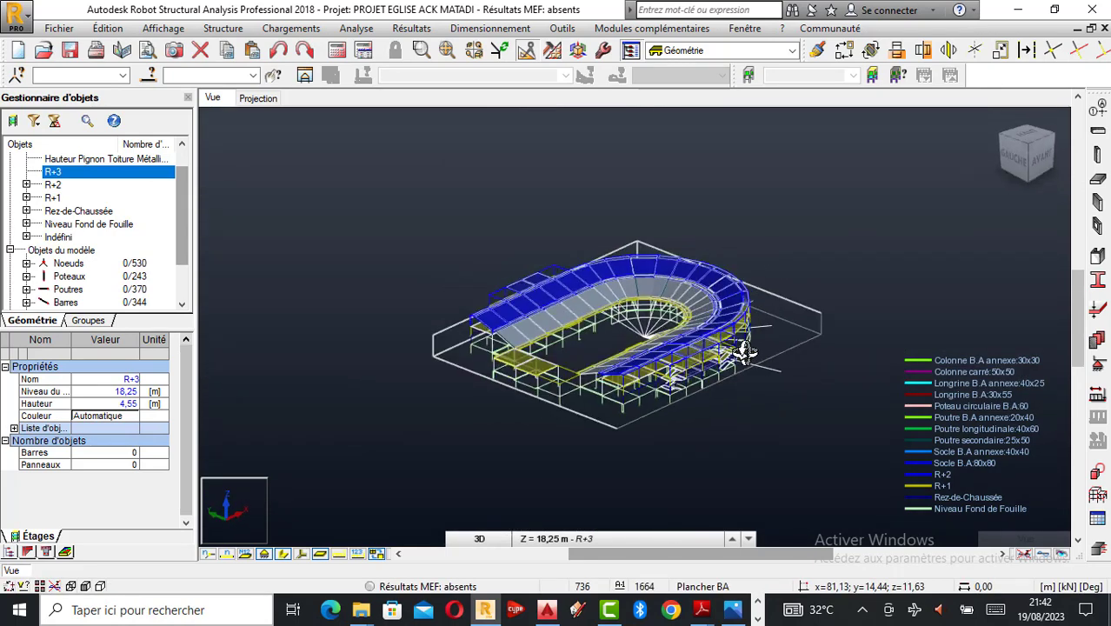
middle_click_drag(745, 350, 506, 318, "shift")
scroll(690, 333, "up", 3)
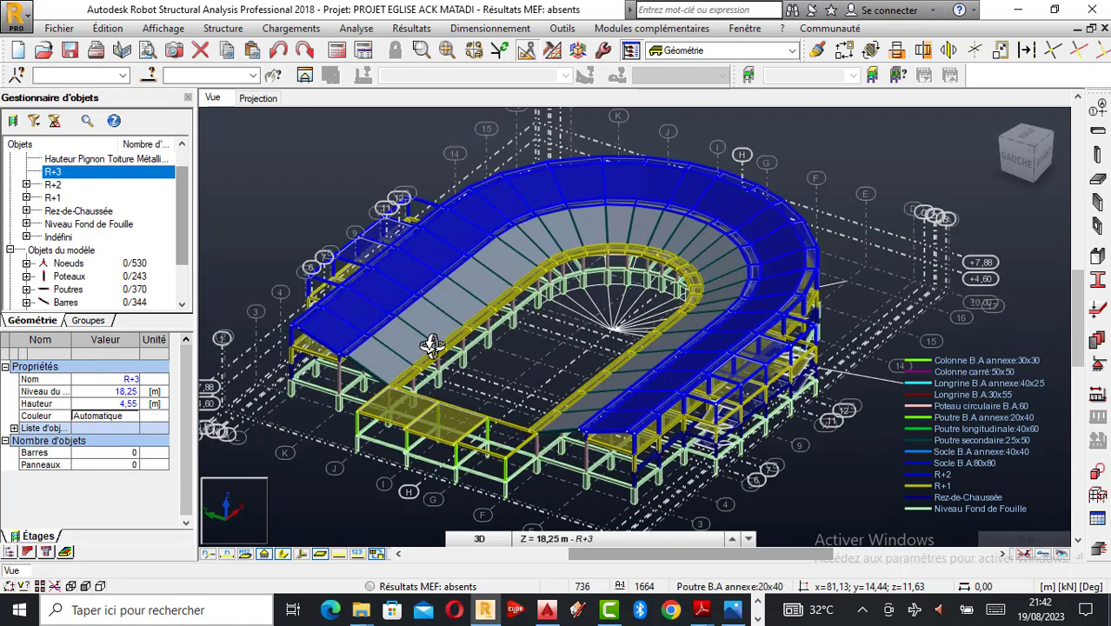
middle_click_drag(433, 346, 491, 291, "shift")
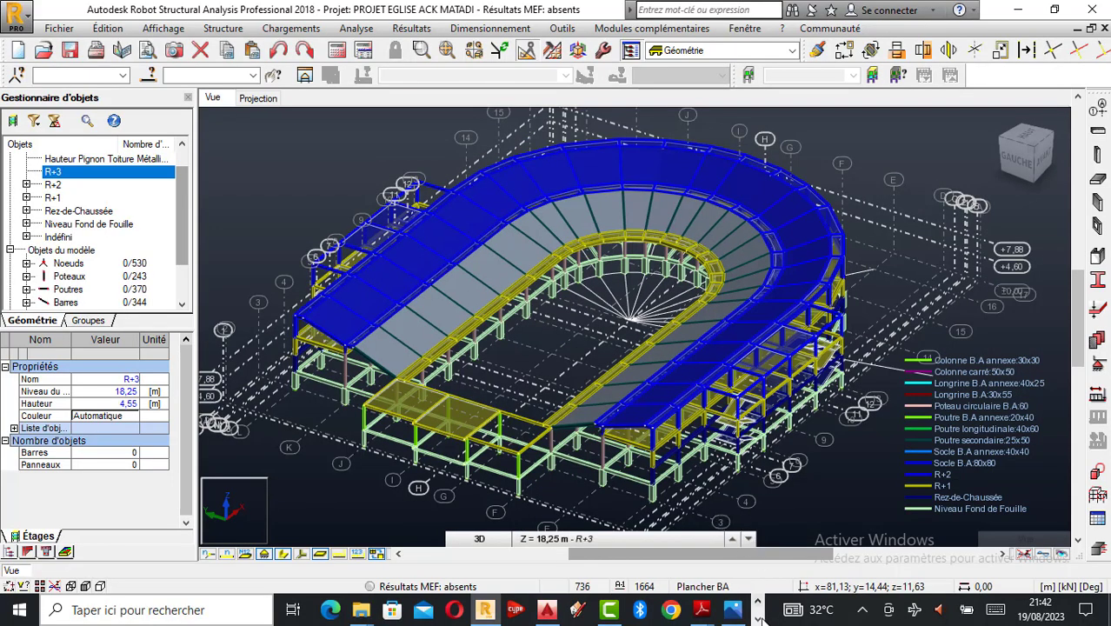